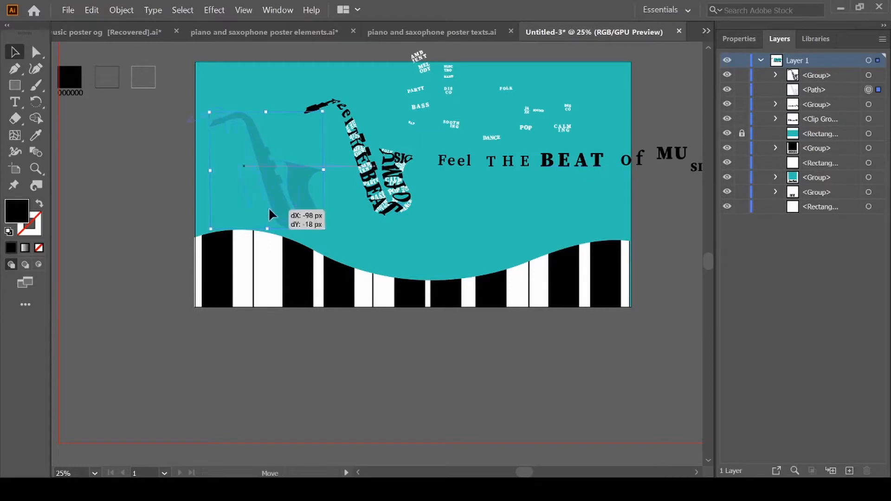
# Step: Lock the dark saxophone silhouette in place as the tracing guide
pyautogui.hotkey('ctrl', '2')
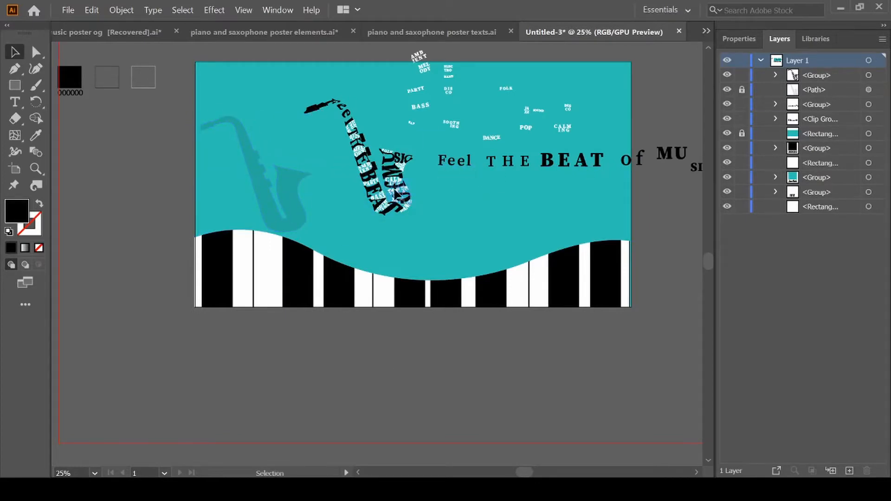
# Step: Try ungrouping the finished saxophone and releasing the envelope distortion on its SIC text, and undo both changes
pyautogui.rightClick(401, 199)
pyautogui.click(421, 285)
pyautogui.click(402, 158)
pyautogui.click(122, 10)
pyautogui.moveTo(139, 297)
pyautogui.click(284, 329)
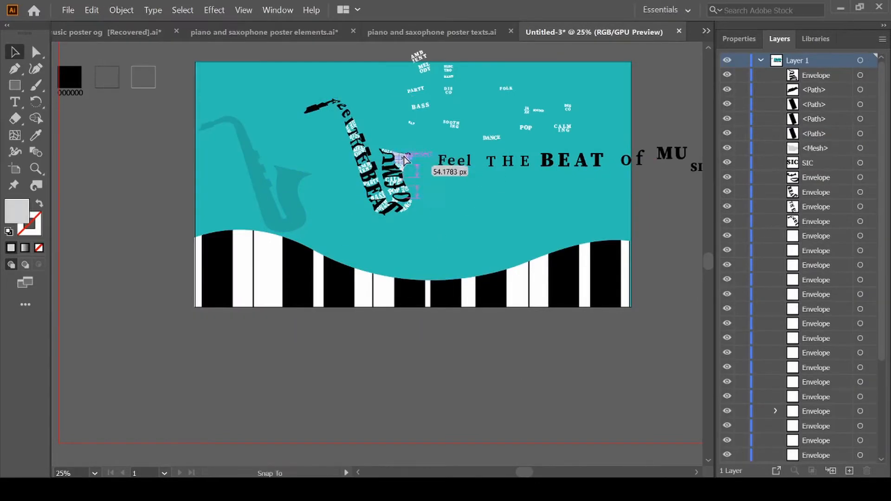
pyautogui.click(415, 178)
pyautogui.hotkey('ctrl', 'z')
pyautogui.hotkey('ctrl', 'z')
# Step: Move the Feel text onto the saxophone silhouette's neck and rotate it to follow the neck's slope
pyautogui.moveTo(462, 165); pyautogui.dragTo(236, 131)
pyautogui.moveTo(258, 121); pyautogui.dragTo(257, 141)
pyautogui.hotkey('ctrl', '+')
pyautogui.hotkey('ctrl', '+')
pyautogui.moveTo(386, 253); pyautogui.dragTo(420, 256)
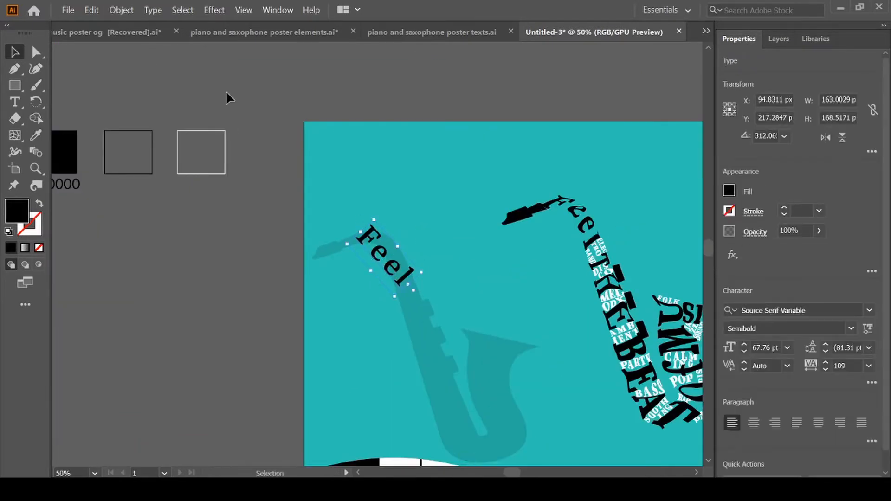
# Step: Apply an envelope mesh with 6 rows and 6 columns to the Feel text
pyautogui.click(121, 10)
pyautogui.moveTo(139, 289)
pyautogui.click(325, 306)
pyautogui.doubleClick(628, 269)
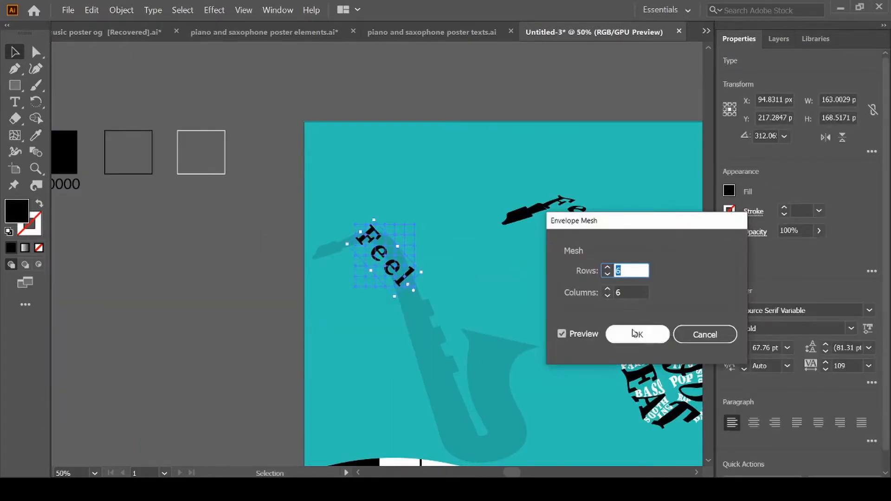
pyautogui.click(637, 334)
# Step: Reshape the Feel text's mesh points so its letters bend along the curved neck of the silhouette
pyautogui.hotkey('ctrl', '+')
pyautogui.hotkey('ctrl', '+')
pyautogui.press('a')
pyautogui.moveTo(318, 230); pyautogui.dragTo(298, 227)
pyautogui.moveTo(377, 251); pyautogui.dragTo(407, 242)
pyautogui.moveTo(358, 251); pyautogui.dragTo(373, 248)
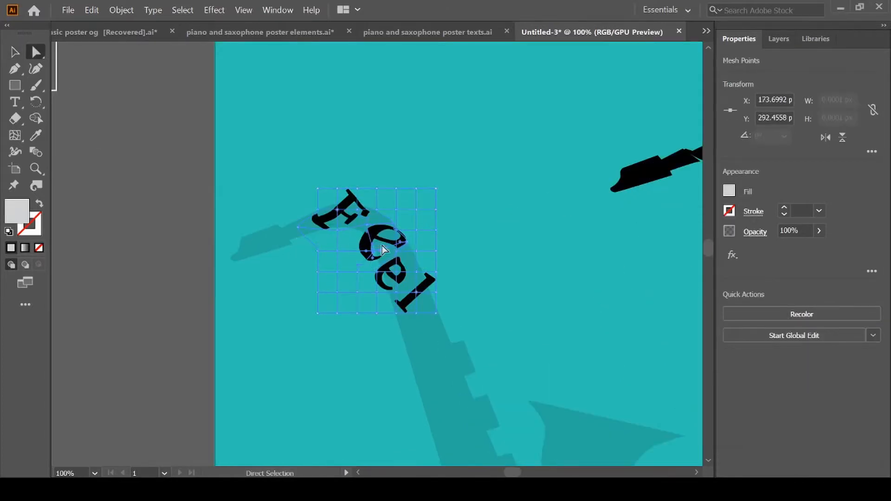
pyautogui.moveTo(357, 189); pyautogui.dragTo(359, 194)
pyautogui.moveTo(397, 272); pyautogui.dragTo(413, 268)
pyautogui.moveTo(358, 230); pyautogui.dragTo(398, 228)
pyautogui.moveTo(377, 272); pyautogui.dragTo(434, 274)
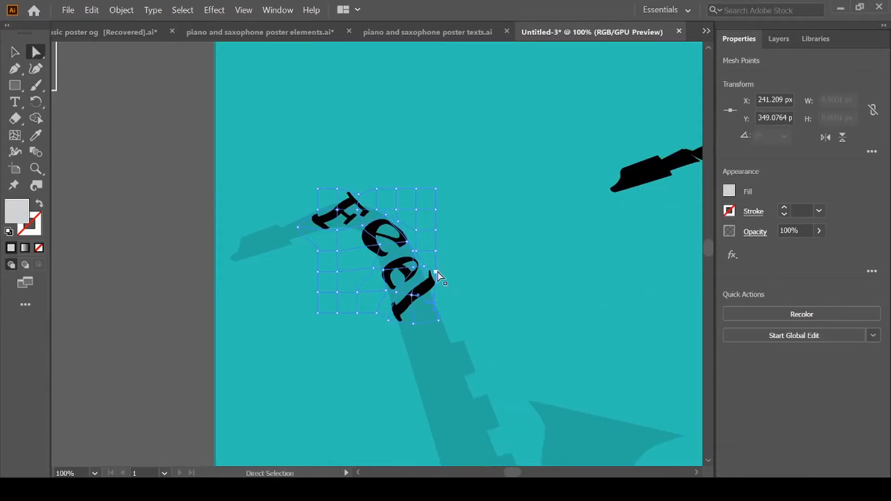
pyautogui.click(511, 275)
# Step: Move the THE text below Feel on the saxophone tube and rotate it to run along the tube
pyautogui.hotkey('ctrl', '-')
pyautogui.press('v')
pyautogui.moveTo(659, 279); pyautogui.dragTo(422, 323)
pyautogui.moveTo(447, 322); pyautogui.dragTo(149, 325)
pyautogui.moveTo(281, 267); pyautogui.dragTo(259, 353)
pyautogui.moveTo(219, 297); pyautogui.dragTo(213, 299)
# Step: Apply an envelope mesh with 6 rows and 6 columns to the THE text
pyautogui.hotkey('alt', 'ctrl', 'm')
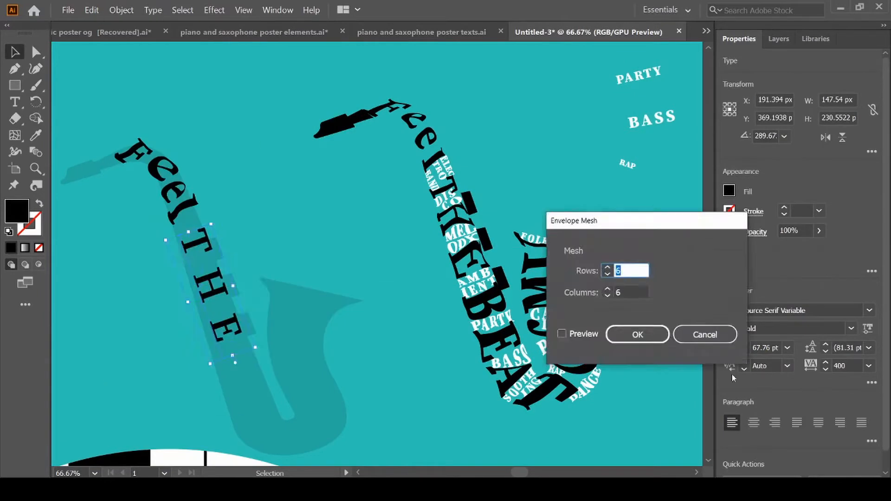
pyautogui.press('Return')
pyautogui.click(243, 276)
# Step: Pull the THE text's mesh points outward so the letters T, H and E reach the edges of the tube
pyautogui.press('a')
pyautogui.hotkey('ctrl', '+')
pyautogui.hotkey('ctrl', '+')
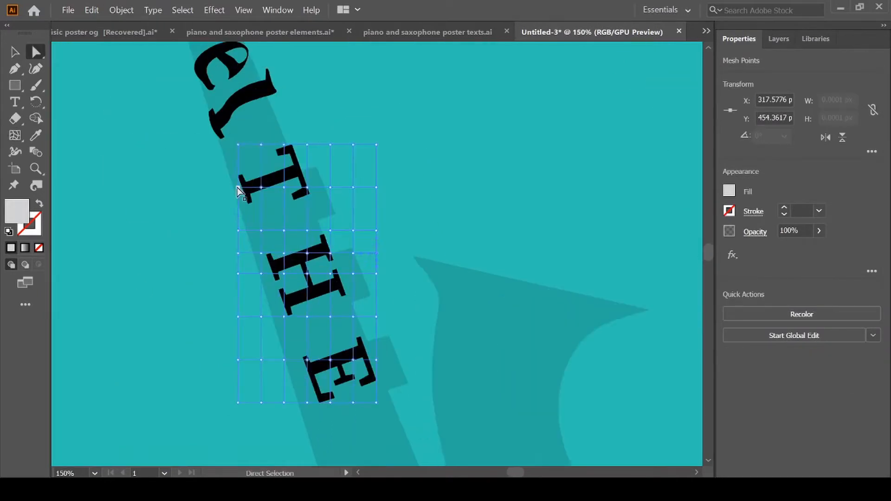
pyautogui.moveTo(238, 144); pyautogui.dragTo(220, 152)
pyautogui.moveTo(237, 187); pyautogui.dragTo(230, 191)
pyautogui.moveTo(261, 187); pyautogui.dragTo(257, 190)
pyautogui.moveTo(261, 253); pyautogui.dragTo(249, 251)
pyautogui.moveTo(284, 317); pyautogui.dragTo(268, 323)
pyautogui.moveTo(284, 360); pyautogui.dragTo(271, 358)
pyautogui.moveTo(284, 402); pyautogui.dragTo(268, 404)
pyautogui.moveTo(307, 360); pyautogui.dragTo(294, 357)
pyautogui.moveTo(307, 402); pyautogui.dragTo(289, 416)
pyautogui.moveTo(330, 402); pyautogui.dragTo(332, 409)
pyautogui.moveTo(376, 403); pyautogui.dragTo(388, 392)
# Step: Add a mesh row just above the E of THE and fine-tune the letter's mesh there
pyautogui.press('u')
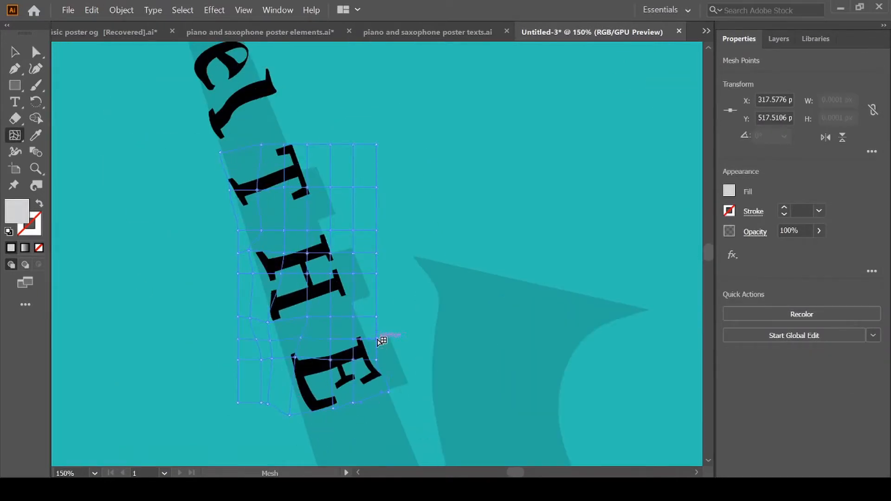
pyautogui.press('a')
pyautogui.moveTo(361, 347); pyautogui.dragTo(361, 346)
pyautogui.click(487, 370)
# Step: Move the BEAT text below THE on the saxophone tube and rotate it to follow the tube
pyautogui.hotkey('ctrl', '-')
pyautogui.hotkey('ctrl', '-')
pyautogui.hotkey('ctrl', '-')
pyautogui.press('v')
pyautogui.moveTo(580, 366); pyautogui.dragTo(118, 367)
pyautogui.moveTo(191, 339); pyautogui.dragTo(183, 411)
pyautogui.moveTo(217, 367); pyautogui.dragTo(217, 354)
pyautogui.hotkey('ctrl', '-')
# Step: Apply an envelope mesh to the BEAT text and start shaping its letters to the silhouette's lower tube
pyautogui.click(779, 38)
pyautogui.hotkey('ctrl', '+')
pyautogui.hotkey('ctrl', '+')
pyautogui.click(121, 10)
pyautogui.click(302, 310)
pyautogui.press('a')
pyautogui.moveTo(348, 252); pyautogui.dragTo(334, 260)
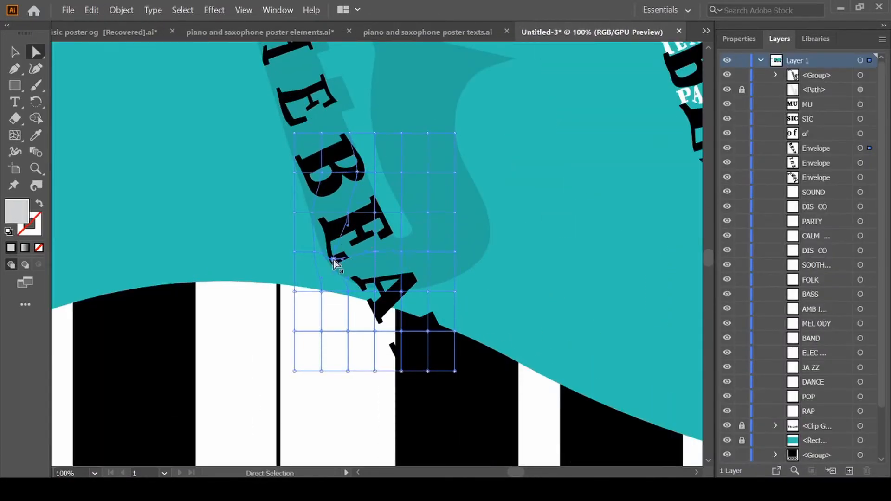
pyautogui.moveTo(375, 332); pyautogui.dragTo(376, 318)
# Step: Add a mesh line to the BEAT text and bend its last letters around the saxophone's bottom curve
pyautogui.press('u')
pyautogui.click(455, 273)
pyautogui.press('a')
pyautogui.moveTo(402, 274); pyautogui.dragTo(414, 259)
pyautogui.moveTo(404, 325); pyautogui.dragTo(409, 297)
pyautogui.click(493, 267)
pyautogui.moveTo(435, 224); pyautogui.dragTo(438, 220)
pyautogui.moveTo(429, 246); pyautogui.dragTo(505, 258)
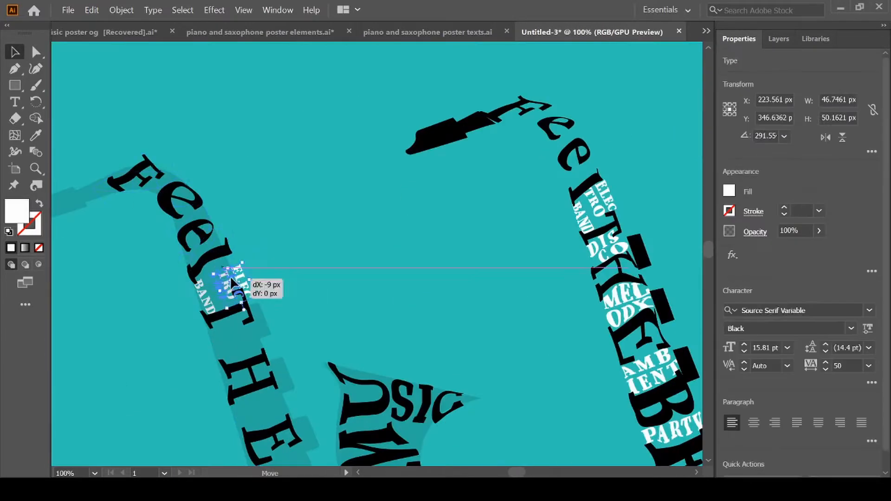
# Step: Position the white ELECTRO text beside BAND between Feel and the T, and apply an envelope mesh to it
pyautogui.moveTo(230, 276); pyautogui.dragTo(224, 286)
pyautogui.click(223, 282)
pyautogui.click(285, 88)
pyautogui.click(222, 282)
pyautogui.click(113, 8)
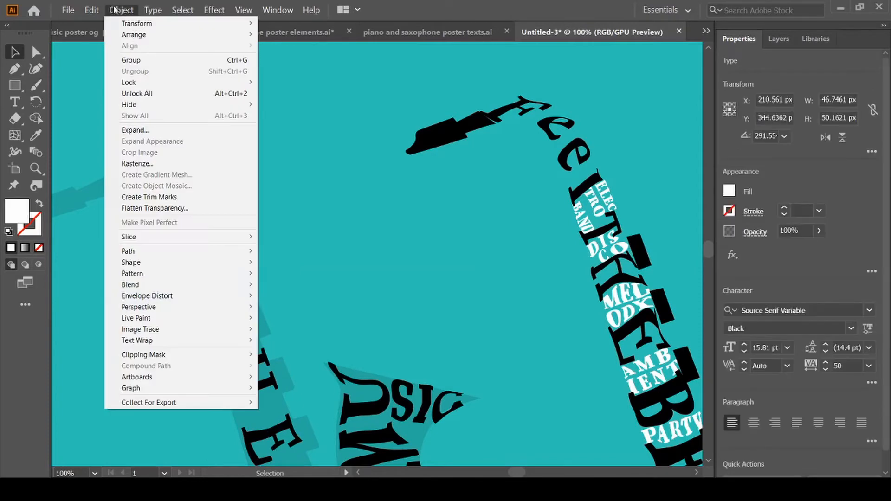
pyautogui.moveTo(140, 294)
pyautogui.click(298, 307)
pyautogui.click(656, 340)
# Step: Adjust the upper mesh points of the ELECTRO text to fit the space under the l of Feel
pyautogui.press('a')
pyautogui.hotkey('ctrl', '+')
pyautogui.hotkey('ctrl', '+')
pyautogui.hotkey('ctrl', '+')
pyautogui.click(341, 219)
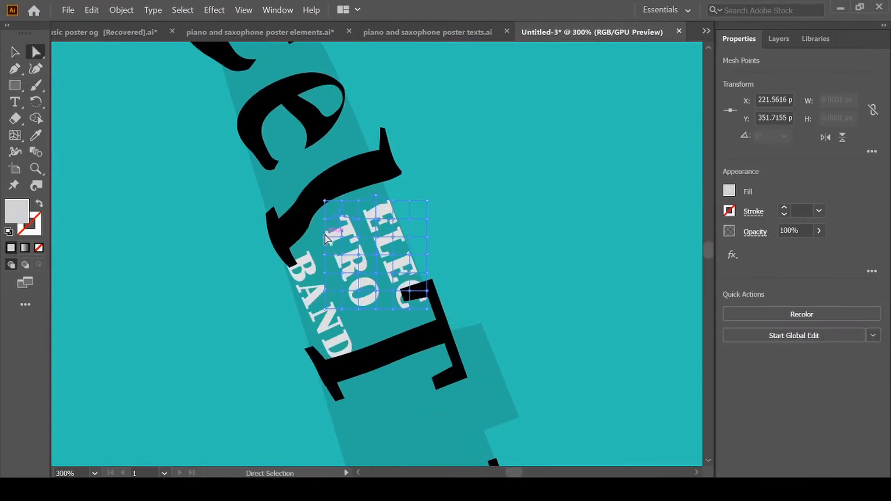
pyautogui.moveTo(342, 219); pyautogui.dragTo(376, 191)
pyautogui.moveTo(376, 219); pyautogui.dragTo(376, 216)
pyautogui.moveTo(427, 201); pyautogui.dragTo(506, 127)
pyautogui.moveTo(376, 216)
pyautogui.mouseDown()
pyautogui.moveTo(408, 264)
pyautogui.moveTo(374, 213)
pyautogui.mouseUp()
pyautogui.hotkey('ctrl', 'z')
pyautogui.click(393, 201)
pyautogui.moveTo(506, 127); pyautogui.dragTo(419, 200)
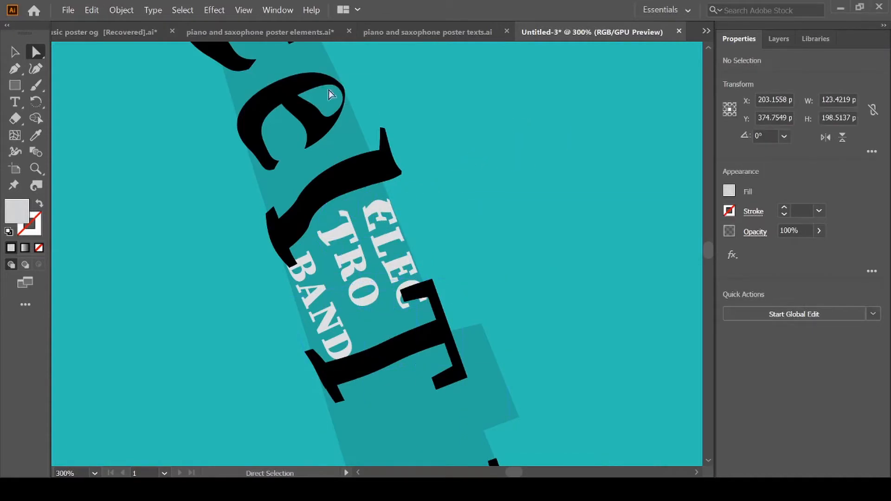
# Step: Stretch the lower mesh points of the ELECTRO text down toward the T of THE
pyautogui.moveTo(359, 309); pyautogui.dragTo(356, 322)
pyautogui.moveTo(376, 309); pyautogui.dragTo(375, 322)
pyautogui.moveTo(393, 309); pyautogui.dragTo(394, 320)
pyautogui.moveTo(410, 309); pyautogui.dragTo(415, 315)
pyautogui.moveTo(377, 237); pyautogui.dragTo(371, 234)
# Step: Apply an envelope mesh to the white BAND text and reshape it to fit above the T
pyautogui.click(315, 302)
pyautogui.click(121, 10)
pyautogui.click(148, 121)
pyautogui.press('Return')
pyautogui.hotkey('ctrl', 'alt', 'm')
pyautogui.press('a')
pyautogui.moveTo(330, 328); pyautogui.dragTo(357, 334)
pyautogui.click(589, 354)
# Step: Move a white DISCO text between the T and H on the tube and apply an envelope mesh to it
pyautogui.hotkey('ctrl', '-')
pyautogui.hotkey('ctrl', '-')
pyautogui.hotkey('ctrl', '-')
pyautogui.hotkey('ctrl', '-')
pyautogui.moveTo(589, 354); pyautogui.dragTo(225, 357)
pyautogui.press('v')
pyautogui.click(414, 159)
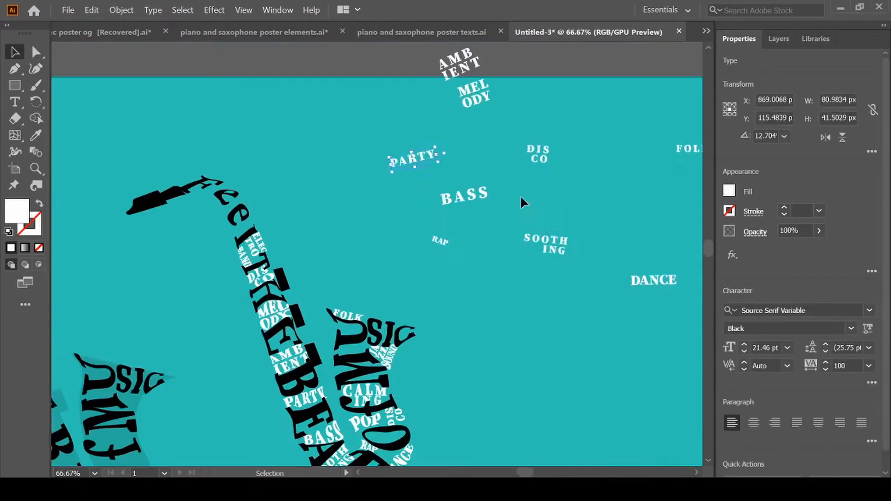
pyautogui.moveTo(537, 154); pyautogui.dragTo(56, 325)
pyautogui.hotkey('ctrl', 'alt', 'm')
pyautogui.press('Return')
# Step: Reshape the DISCO text's mesh points so it fills the gap between the T and H
pyautogui.hotkey('ctrl', '+')
pyautogui.hotkey('ctrl', '+')
pyautogui.press('a')
pyautogui.moveTo(423, 212); pyautogui.dragTo(434, 203)
pyautogui.moveTo(335, 269); pyautogui.dragTo(324, 273)
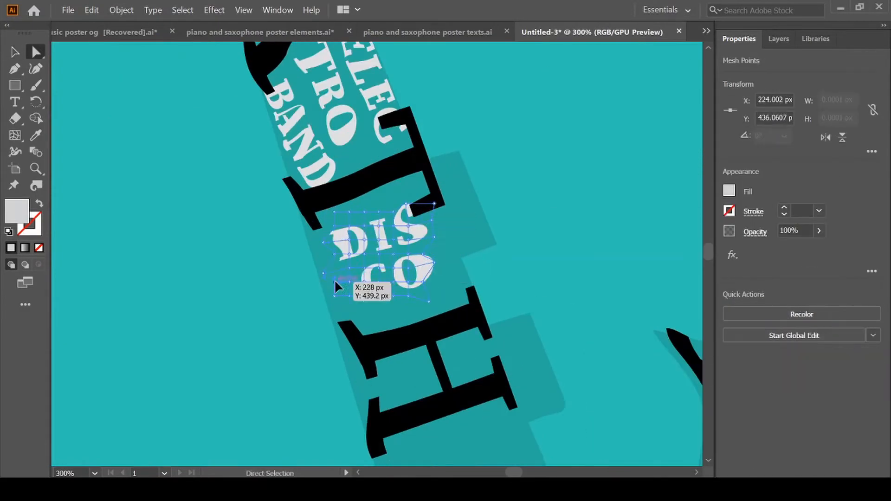
pyautogui.moveTo(378, 297); pyautogui.dragTo(390, 313)
pyautogui.moveTo(423, 268); pyautogui.dragTo(433, 264)
pyautogui.moveTo(379, 212); pyautogui.dragTo(382, 202)
pyautogui.moveTo(451, 293); pyautogui.dragTo(453, 272)
pyautogui.moveTo(350, 312); pyautogui.dragTo(342, 289)
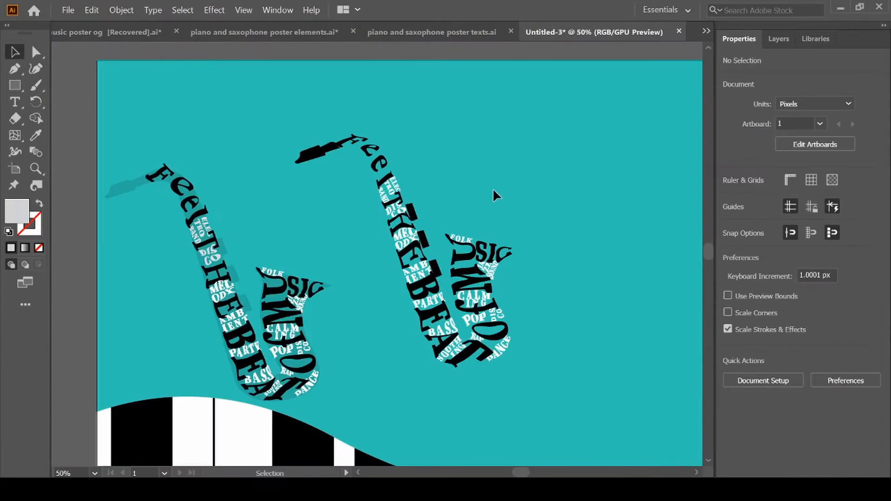
# Step: Trace the outline of the silhouette's mouthpiece with the Pen tool, starting at the F of Feel
pyautogui.hotkey('ctrl', '+')
pyautogui.press('p')
pyautogui.click(200, 152)
pyautogui.click(182, 159)
pyautogui.click(179, 156)
pyautogui.click(156, 167)
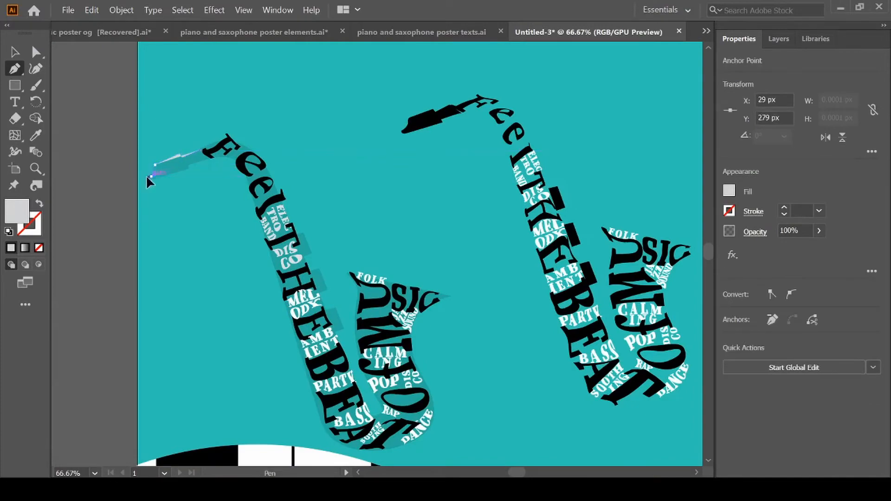
pyautogui.hotkey('ctrl', '+')
pyautogui.hotkey('ctrl', '+')
pyautogui.click(379, 249)
pyautogui.click(370, 260)
pyautogui.click(461, 236)
# Step: Swap the fill and stroke, complete the mouthpiece outline up to the F of Feel and deselect it
pyautogui.hotkey('shift', 'x')
pyautogui.click(457, 230)
pyautogui.click(510, 211)
pyautogui.click(486, 195)
pyautogui.hotkey('ctrl', '-')
pyautogui.hotkey('ctrl', '-')
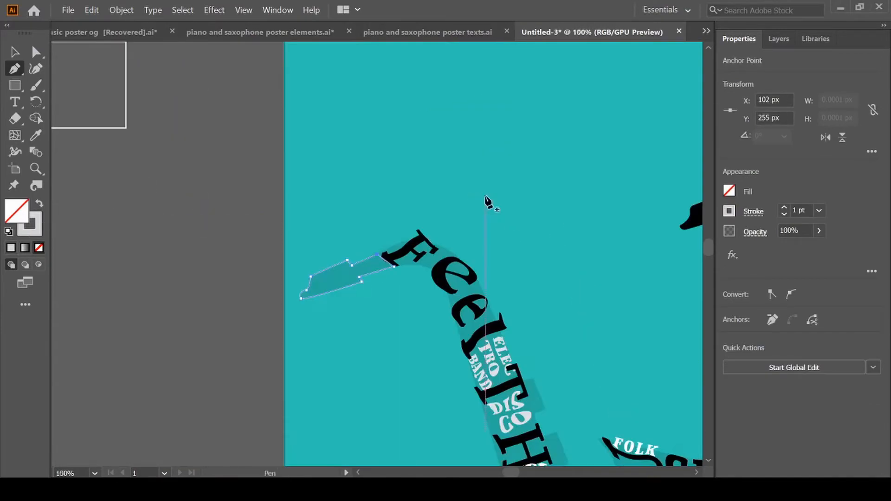
pyautogui.keyDown('ctrl'); pyautogui.click(312, 258); pyautogui.keyUp('ctrl')
# Step: Draw a closed four-sided key shape at the outer end of the T of THE with the Pen tool, following the silhouette
pyautogui.hotkey('ctrl', '+')
pyautogui.hotkey('ctrl', '+')
pyautogui.click(442, 266)
pyautogui.click(459, 263)
pyautogui.click(478, 309)
pyautogui.click(460, 315)
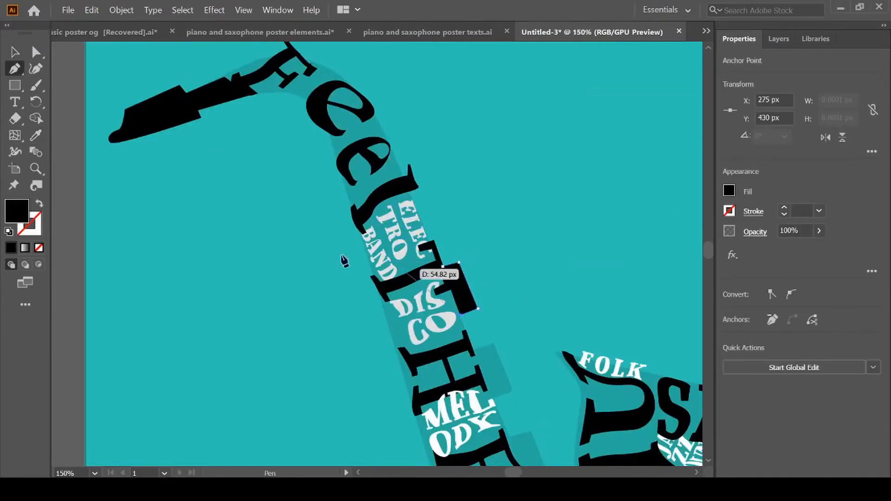
pyautogui.click(442, 266)
# Step: Swap the fill and stroke of the new key shape and give it a black fill with the Eyedropper
pyautogui.hotkey('shift', 'x')
pyautogui.hotkey('ctrl', '-')
pyautogui.hotkey('ctrl', '-')
pyautogui.press('i')
pyautogui.click(258, 181)
# Step: Copy the black key shape twice down the saxophone's tube, beside the H and the E of THE
pyautogui.hotkey('ctrl', '+')
pyautogui.hotkey('ctrl', '+')
pyautogui.press('v')
pyautogui.click(498, 166)
pyautogui.keyDown('alt'); pyautogui.moveTo(399, 280); pyautogui.dragTo(433, 362); pyautogui.keyUp('alt')
pyautogui.scroll(-3, 433, 361)
pyautogui.keyDown('alt'); pyautogui.moveTo(435, 259); pyautogui.dragTo(471, 347); pyautogui.keyUp('alt')
# Step: Select the saxophone silhouette path behind the warped words in the layer list and delete it
pyautogui.hotkey('ctrl', '-')
pyautogui.hotkey('ctrl', '-')
pyautogui.click(553, 286)
pyautogui.click(778, 38)
pyautogui.hotkey('ctrl', '-')
pyautogui.scroll(-5, 730, 285)
pyautogui.click(860, 281)
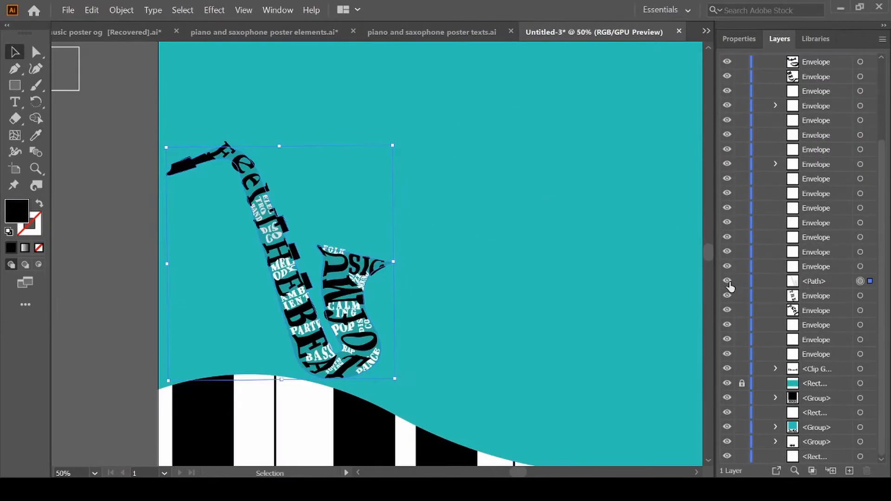
pyautogui.press('Delete')
# Step: Group all pieces of the typographic saxophone, shift the group slightly downwards and deselect it
pyautogui.moveTo(434, 325); pyautogui.dragTo(409, 367)
pyautogui.hotkey('ctrl', 'g')
pyautogui.moveTo(350, 320); pyautogui.dragTo(348, 330)
pyautogui.click(445, 323)
pyautogui.hotkey('ctrl', '-')
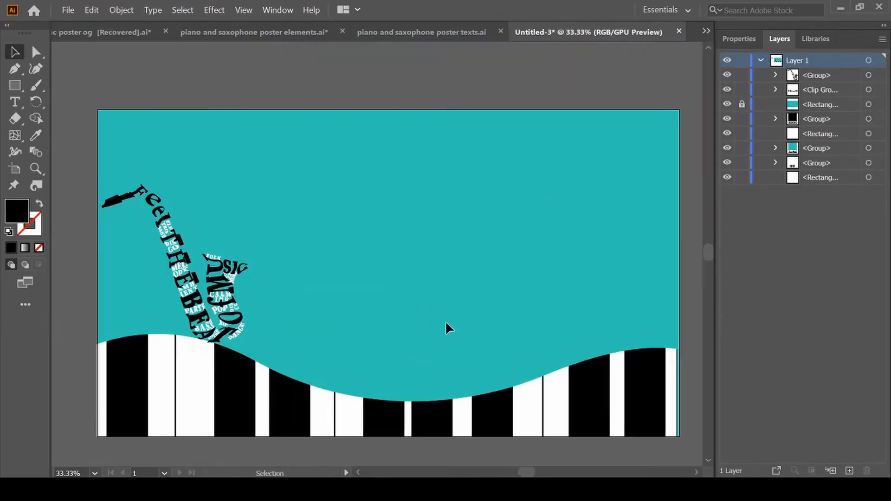
# Step: Adjust the Paintbrush tool's options and paint a flowing curve rising from the saxophone's bell across the teal background
pyautogui.doubleClick(36, 85)
pyautogui.click(540, 169)
pyautogui.click(450, 322)
pyautogui.moveTo(229, 255); pyautogui.dragTo(446, 161)
# Step: Apply the white outline sampled from the empty swatch to the curve and paint another wavy line rising from the bell
pyautogui.press('i')
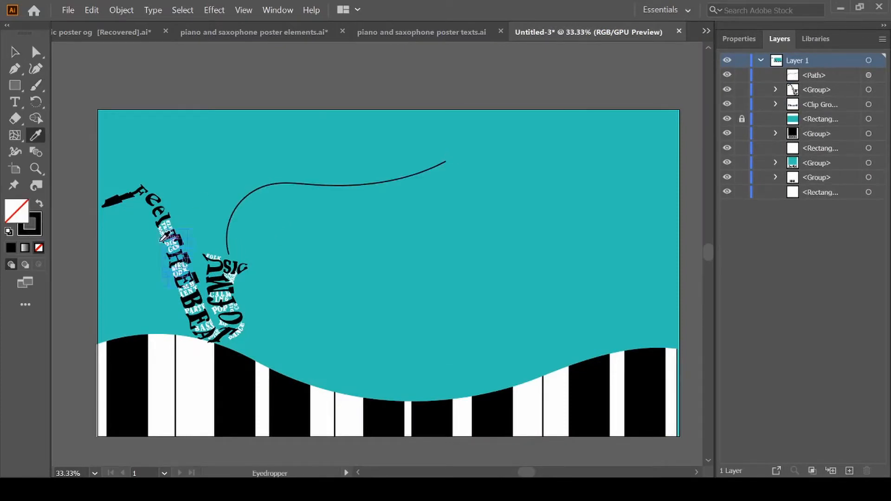
pyautogui.hscroll(-2, 377, 251)
pyautogui.click(118, 130)
pyautogui.press('a')
pyautogui.click(453, 185)
pyautogui.press('i')
pyautogui.click(118, 130)
pyautogui.press('v')
pyautogui.click(146, 243)
pyautogui.press('b')
pyautogui.moveTo(321, 257)
pyautogui.mouseDown()
pyautogui.moveTo(475, 120)
pyautogui.moveTo(578, 156)
pyautogui.mouseUp()
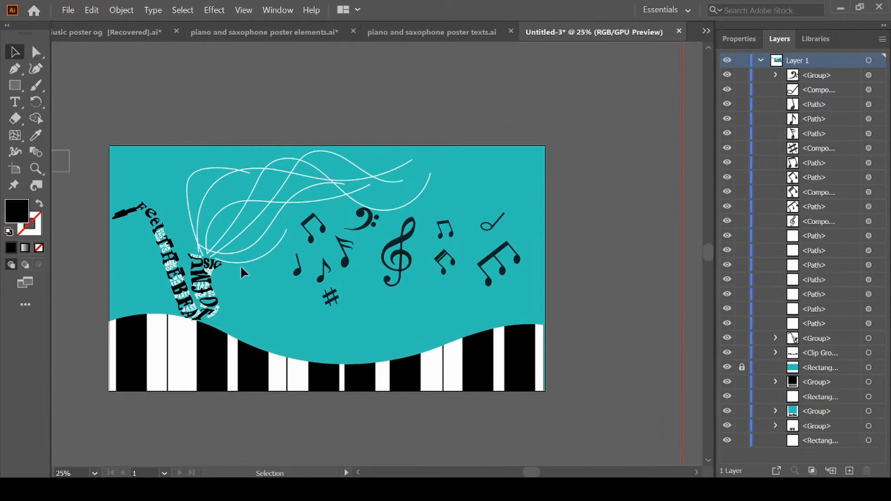
# Step: Arrange the music notes, the sharp, the treble clef and the bass clef along the white curves above the saxophone
pyautogui.scroll(-1, 240, 267)
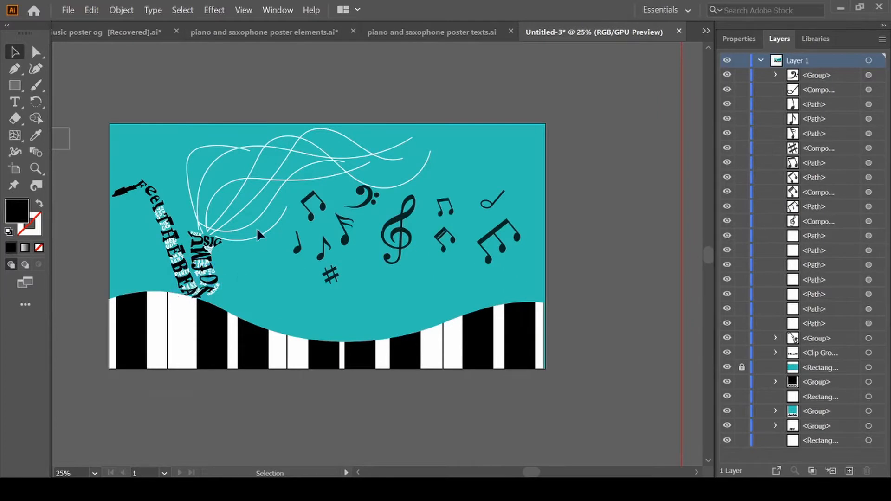
pyautogui.moveTo(297, 247); pyautogui.dragTo(183, 183)
pyautogui.moveTo(325, 253); pyautogui.dragTo(215, 152)
pyautogui.moveTo(331, 274); pyautogui.dragTo(215, 211)
pyautogui.moveTo(284, 265); pyautogui.dragTo(390, 195)
pyautogui.click(398, 230)
pyautogui.click(738, 38)
pyautogui.moveTo(398, 231); pyautogui.dragTo(330, 136)
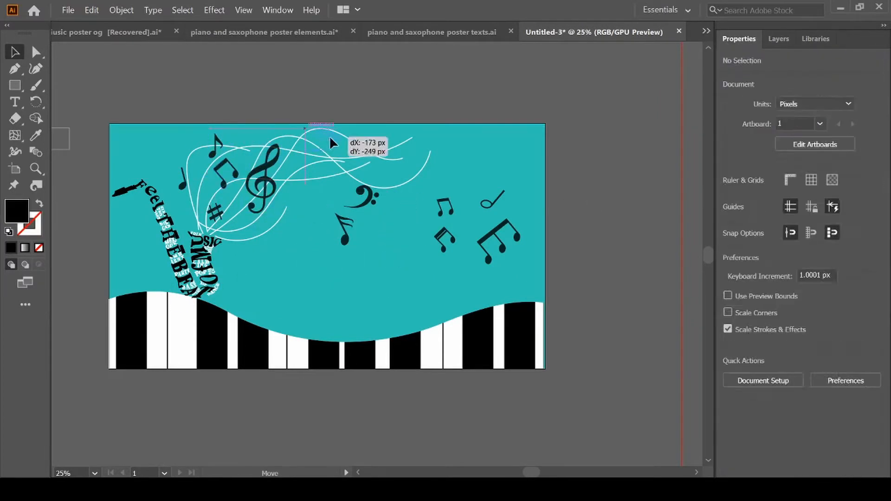
pyautogui.moveTo(481, 182); pyautogui.dragTo(238, 135)
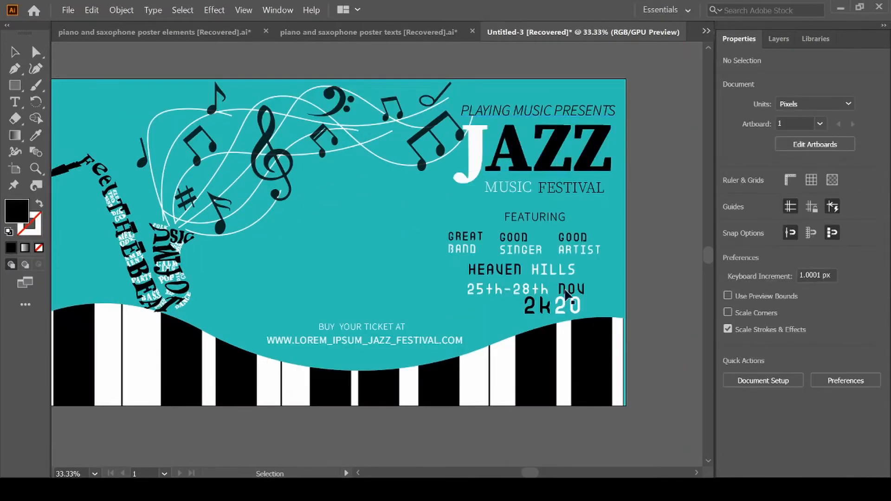
# Step: Examine the type settings of the PLAYING MUSIC PRESENTS line and the JAZZ title
pyautogui.click(580, 110)
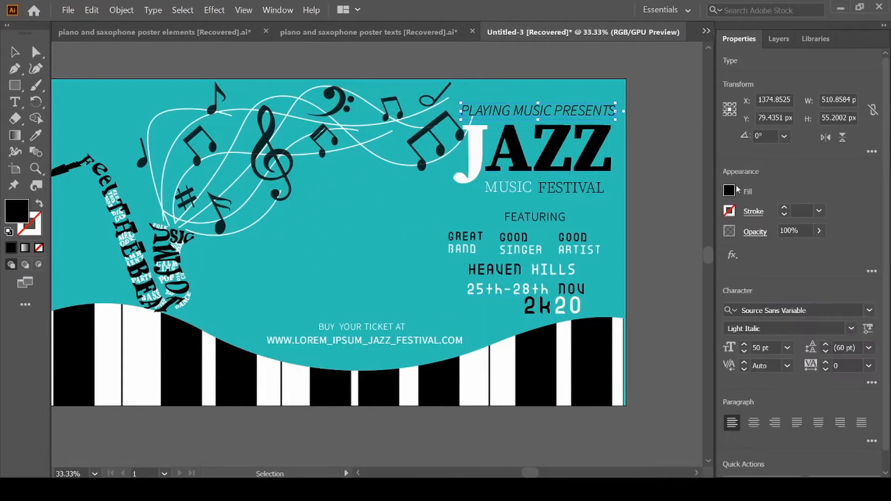
pyautogui.click(553, 161)
pyautogui.click(659, 271)
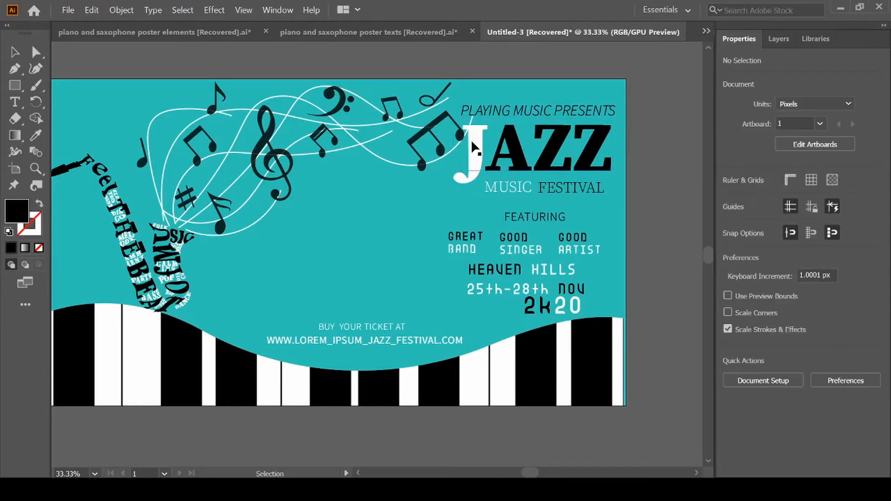
# Step: Try a red fill on the J of the JAZZ title and undo the recolouring
pyautogui.doubleClick(473, 145)
pyautogui.moveTo(487, 148); pyautogui.dragTo(462, 148)
pyautogui.click(445, 145)
pyautogui.doubleClick(17, 211)
pyautogui.click(664, 151)
pyautogui.click(839, 151)
pyautogui.press('Escape')
pyautogui.click(659, 153)
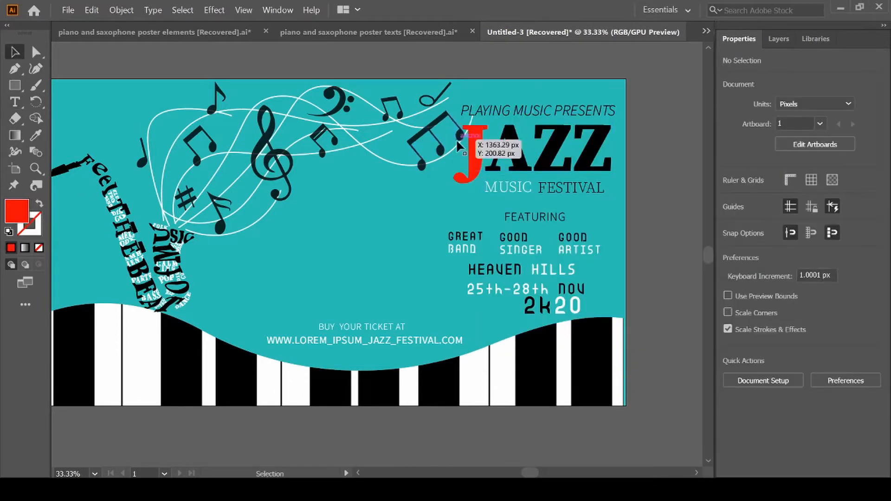
pyautogui.hotkey('ctrl', 'z')
# Step: Examine the type settings of the MUSIC FESTIVAL, FEATURING, GREAT BAND, GOOD SINGER and HEAVEN HILLS texts
pyautogui.click(508, 187)
pyautogui.click(571, 187)
pyautogui.click(536, 216)
pyautogui.click(469, 246)
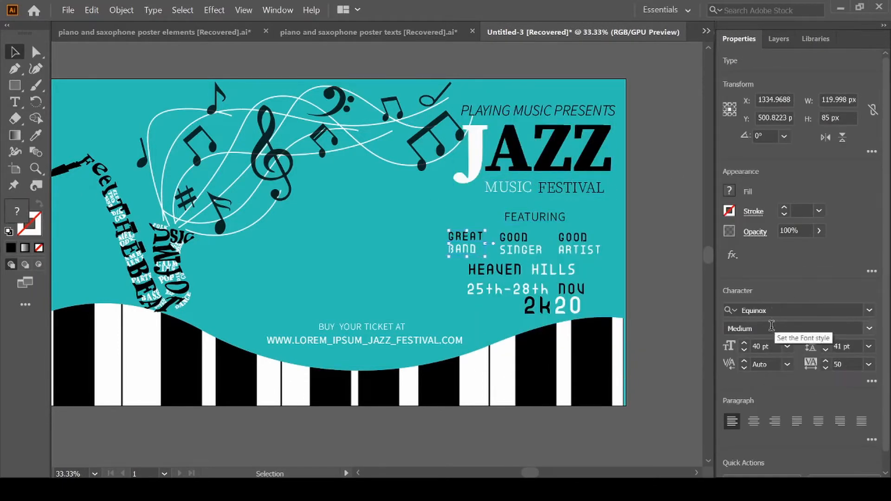
pyautogui.click(517, 246)
pyautogui.click(518, 272)
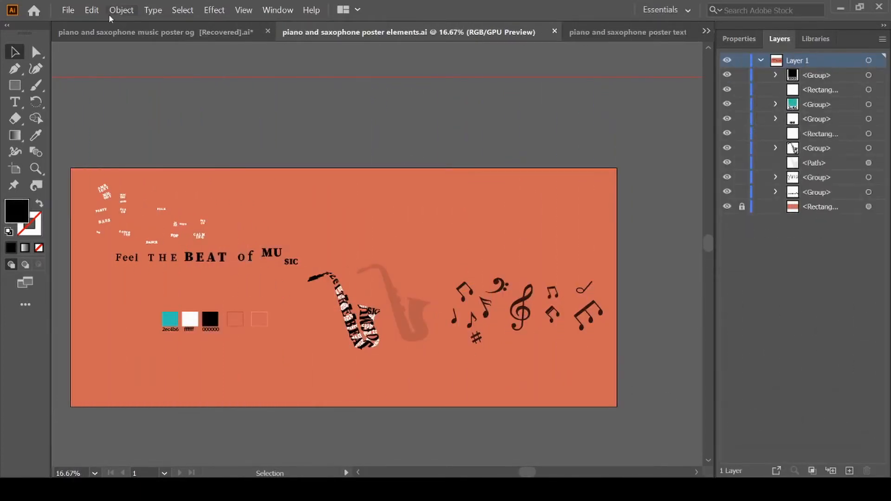
# Step: Create a new Web-Large document of 1920 x 1080 px in landscape with a 600 px bleed on every side
pyautogui.click(68, 11)
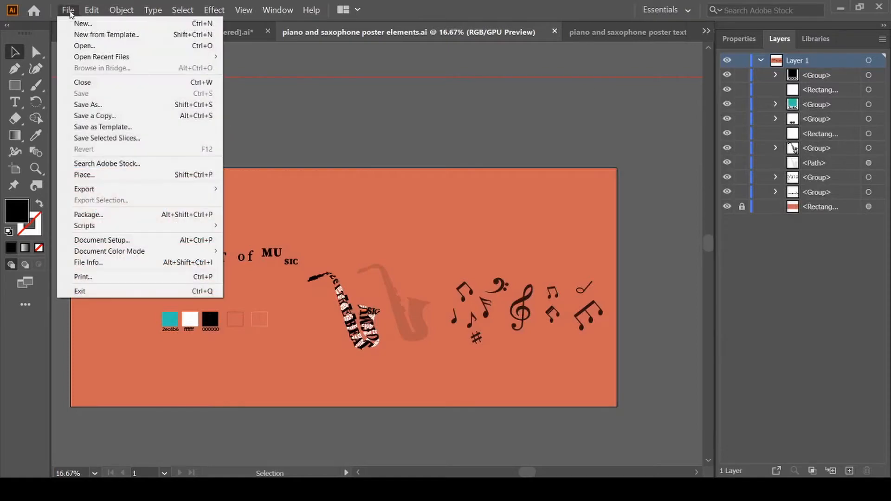
pyautogui.click(82, 25)
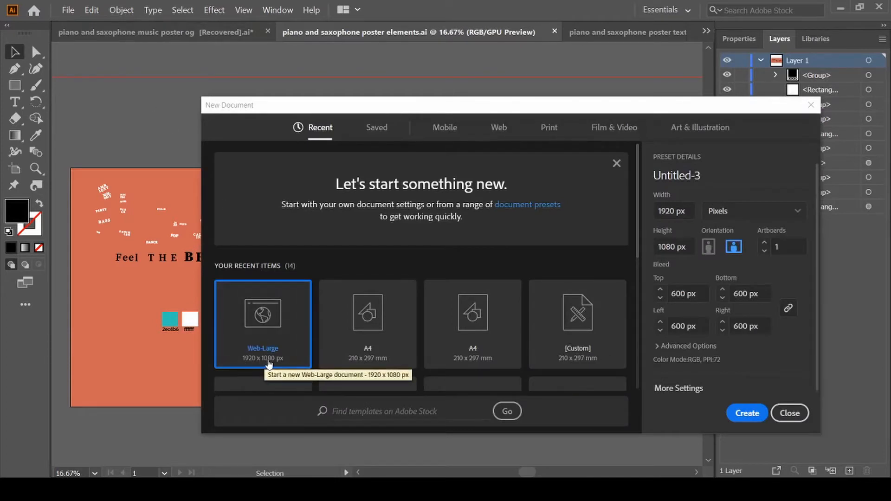
pyautogui.click(745, 413)
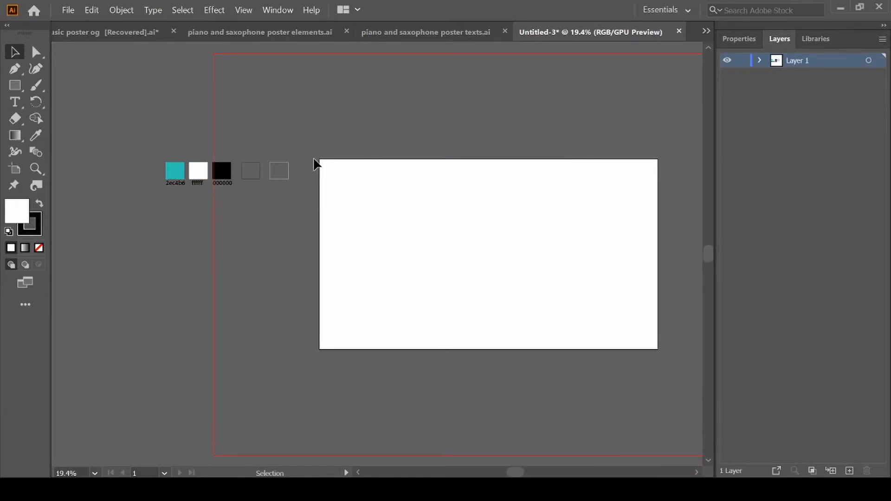
# Step: Draw a rectangle covering the whole artboard and fill it with the teal 2ec4b6 swatch colour
pyautogui.press('m')
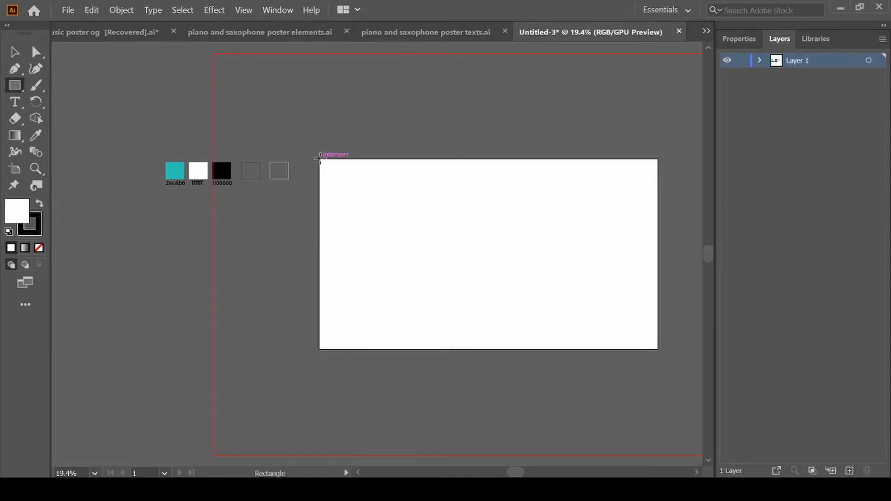
pyautogui.moveTo(317, 158); pyautogui.dragTo(658, 349)
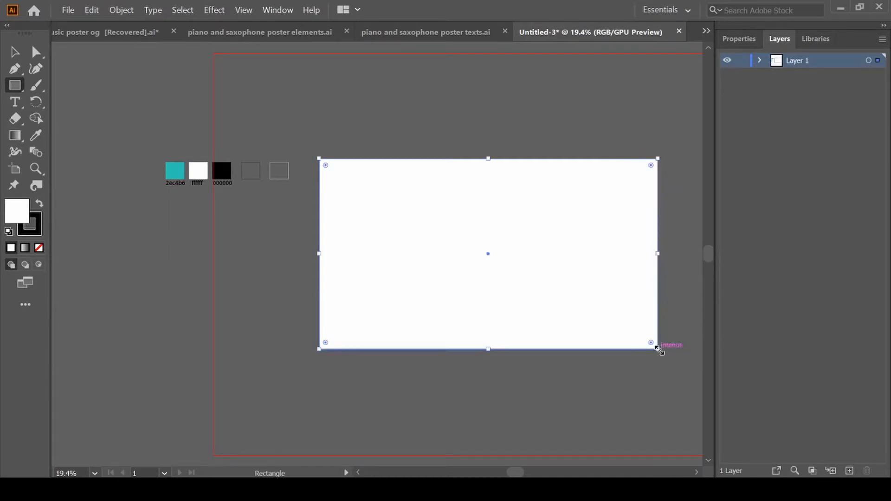
pyautogui.press('i')
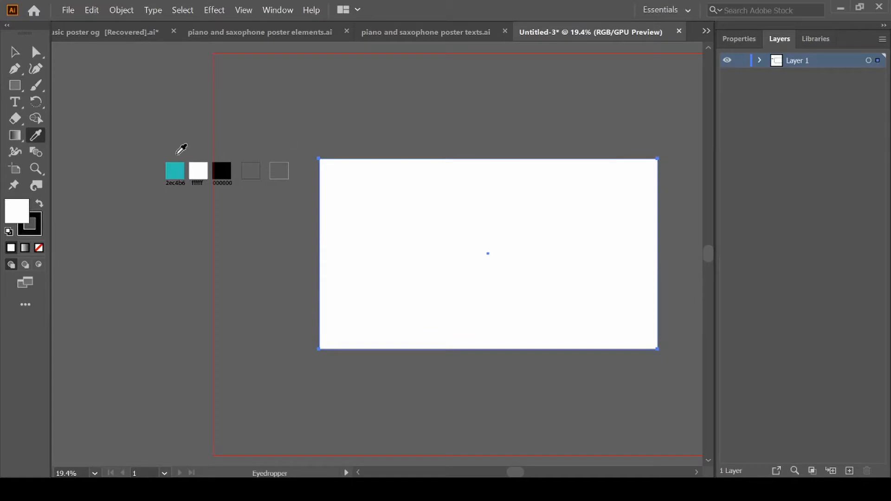
pyautogui.click(173, 175)
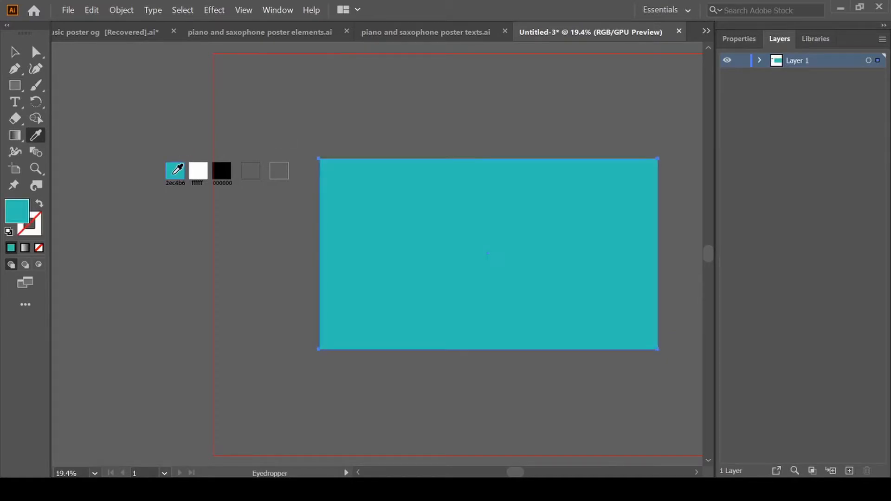
pyautogui.click(14, 53)
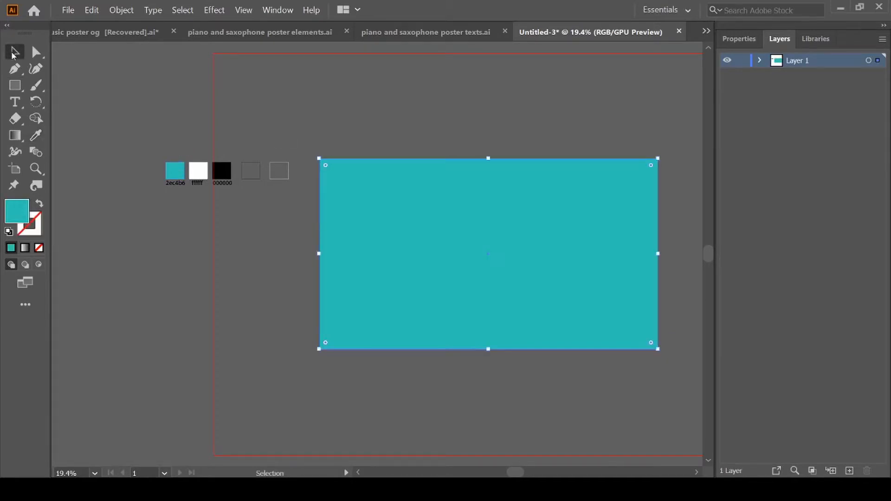
# Step: Expand Layer 1, lock the teal background rectangle and collapse the layer again
pyautogui.click(761, 61)
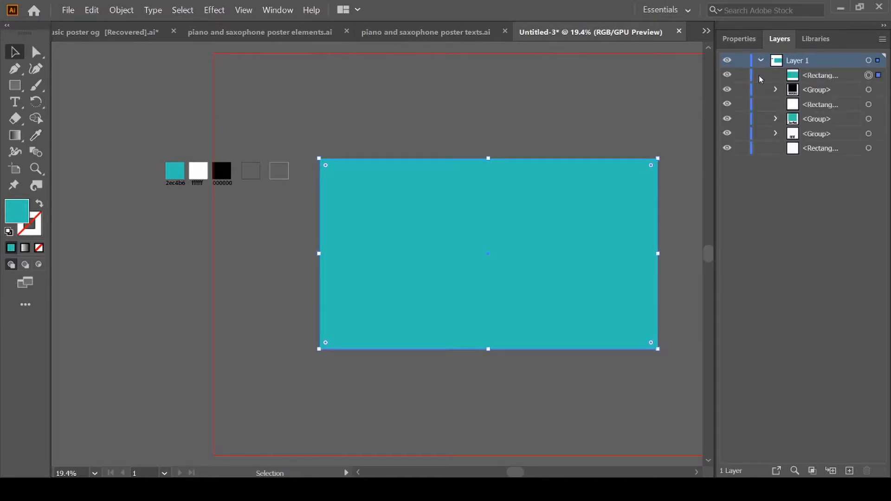
pyautogui.click(742, 76)
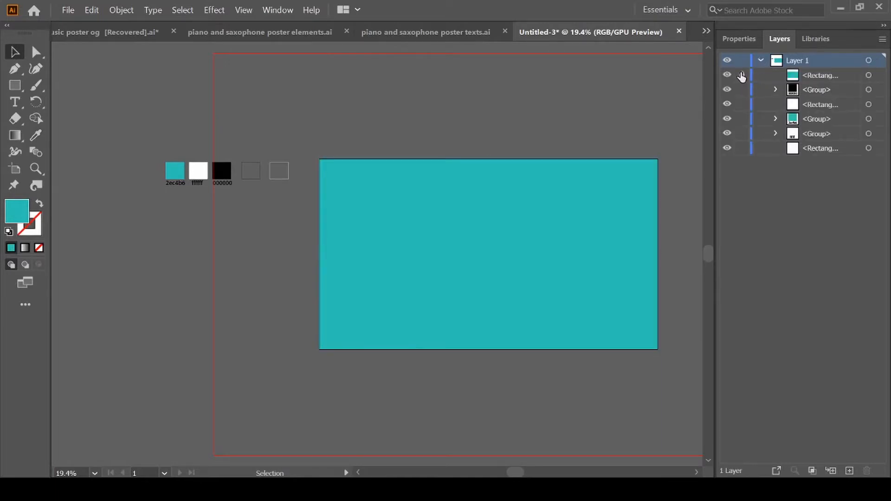
pyautogui.click(761, 61)
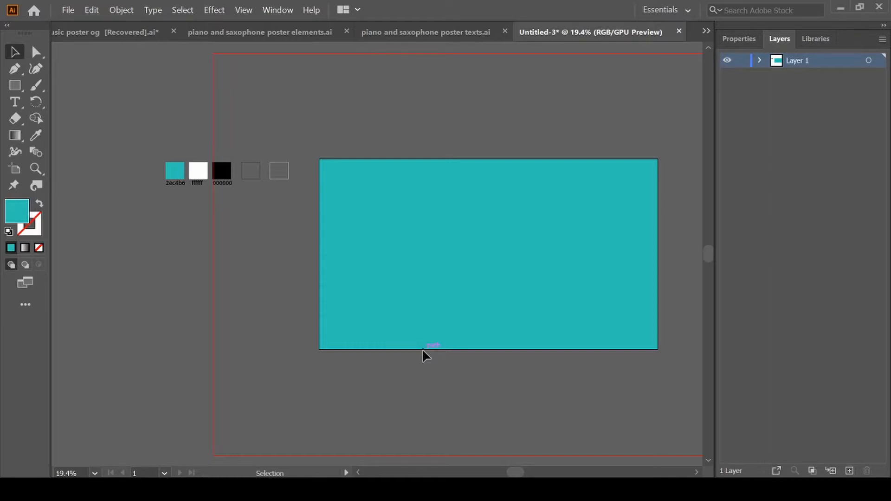
# Step: Draw a wide rectangle just below the artboard and shift it so it overhangs the artboard on both sides
pyautogui.press('m')
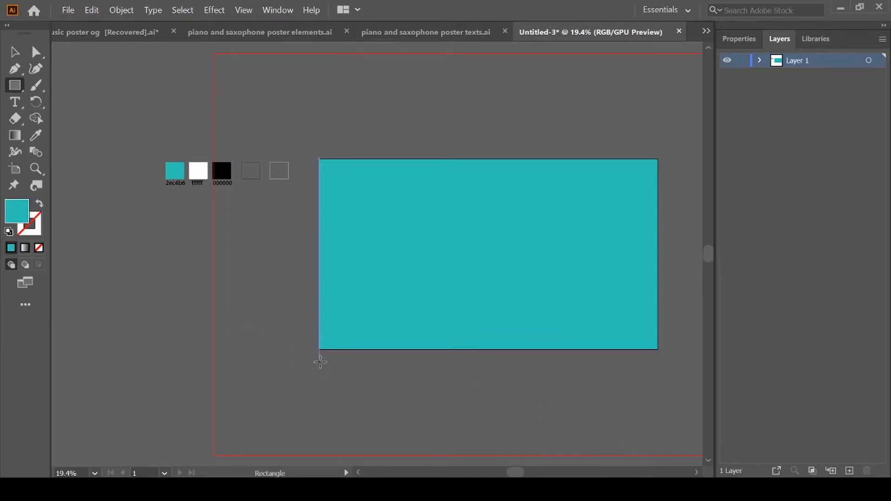
pyautogui.moveTo(318, 359); pyautogui.dragTo(682, 465)
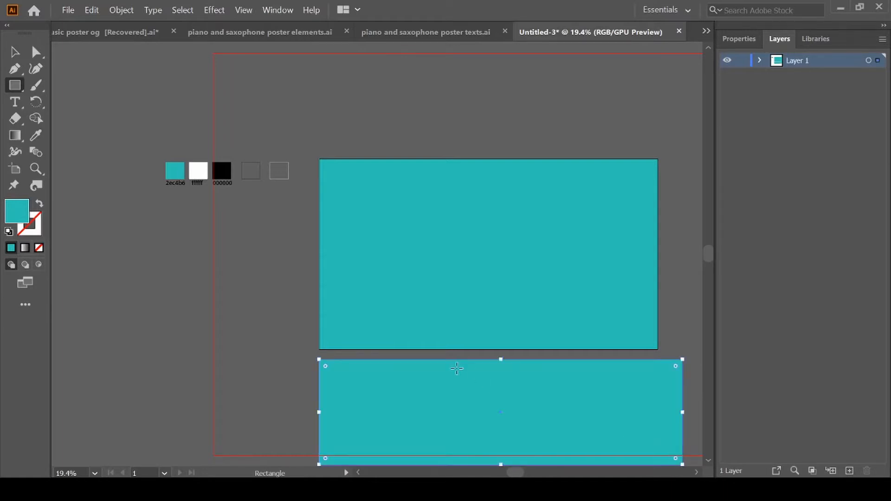
pyautogui.press('v')
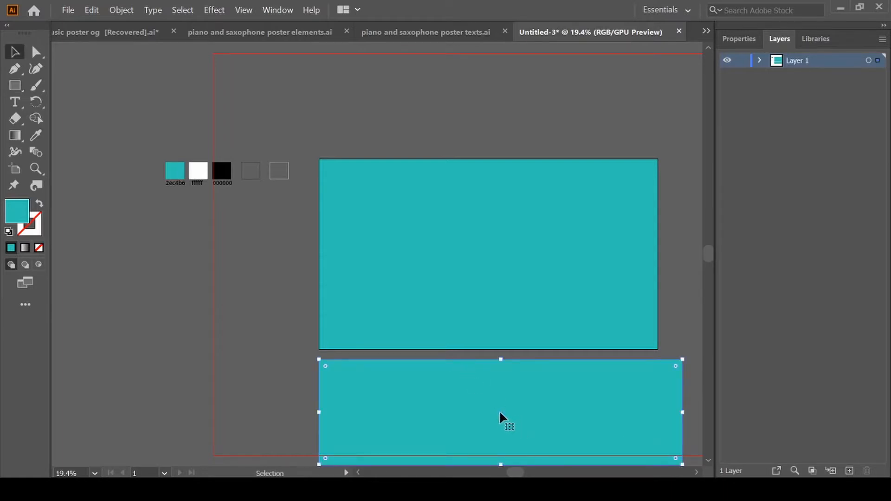
pyautogui.moveTo(500, 414); pyautogui.dragTo(494, 416)
# Step: Fill the wide rectangle below the artboard with the white ffffff swatch colour and deselect it
pyautogui.press('i')
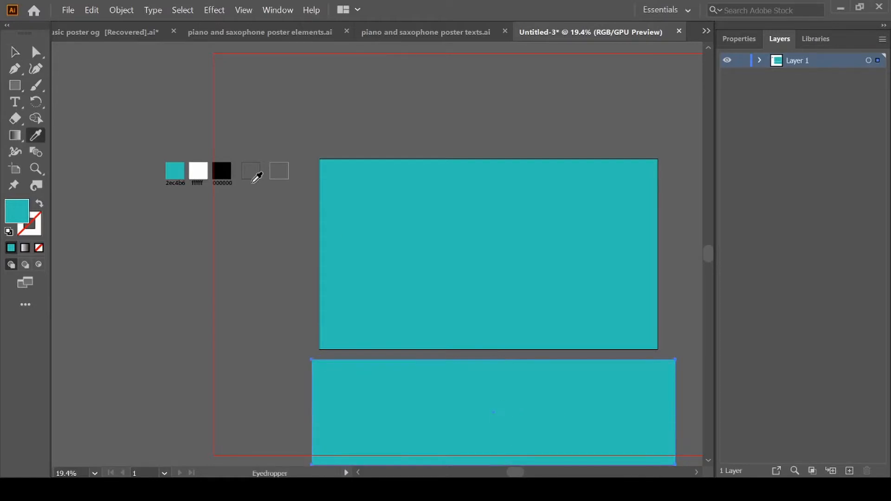
pyautogui.click(199, 168)
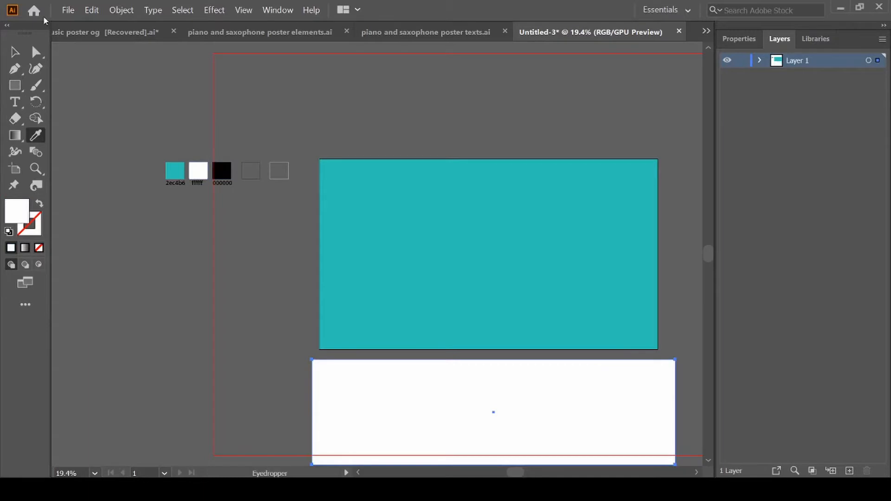
pyautogui.click(16, 55)
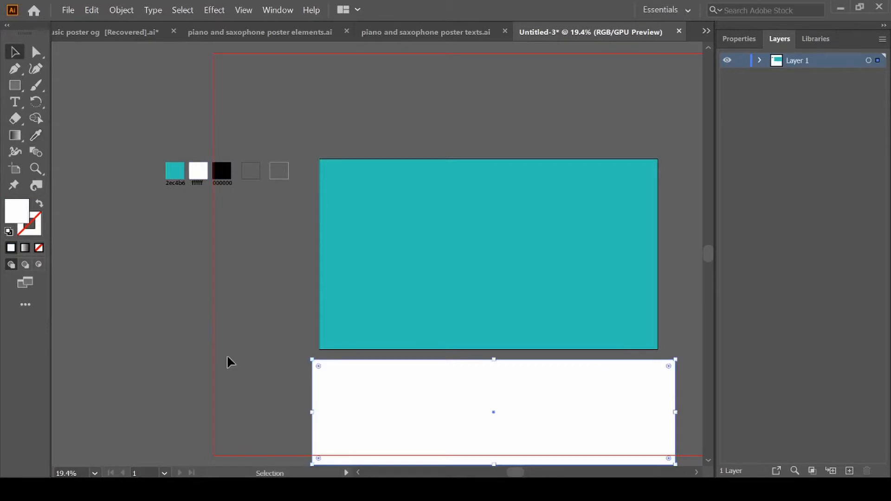
pyautogui.scroll(-2, 230, 360)
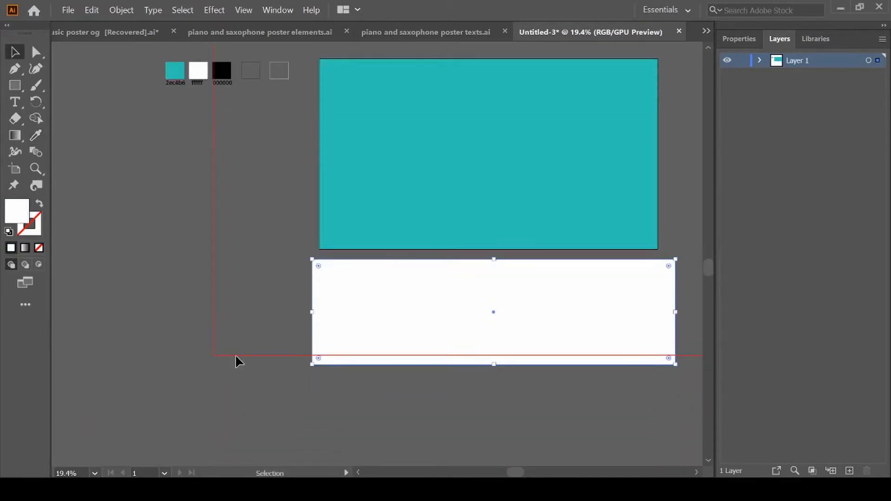
pyautogui.click(236, 358)
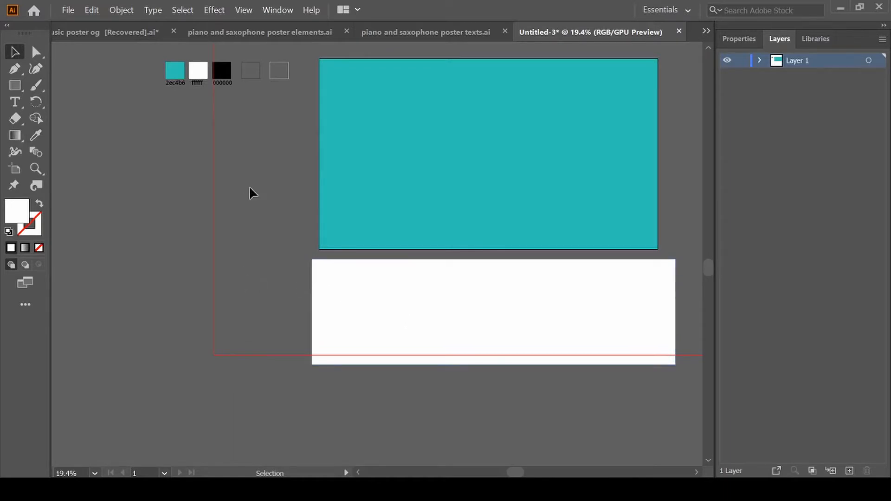
# Step: Draw a narrow full-height rectangle near the left end of the white strip and fill it with the black 000000 swatch colour
pyautogui.press('m')
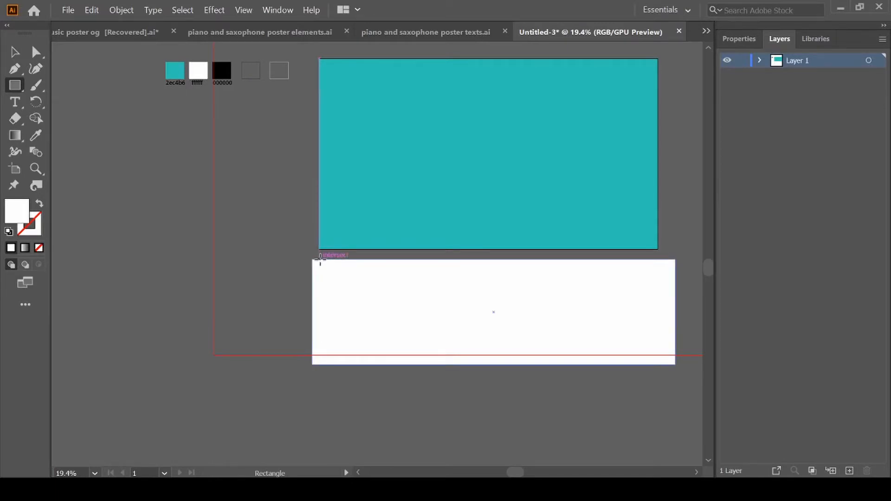
pyautogui.moveTo(320, 260); pyautogui.dragTo(343, 364)
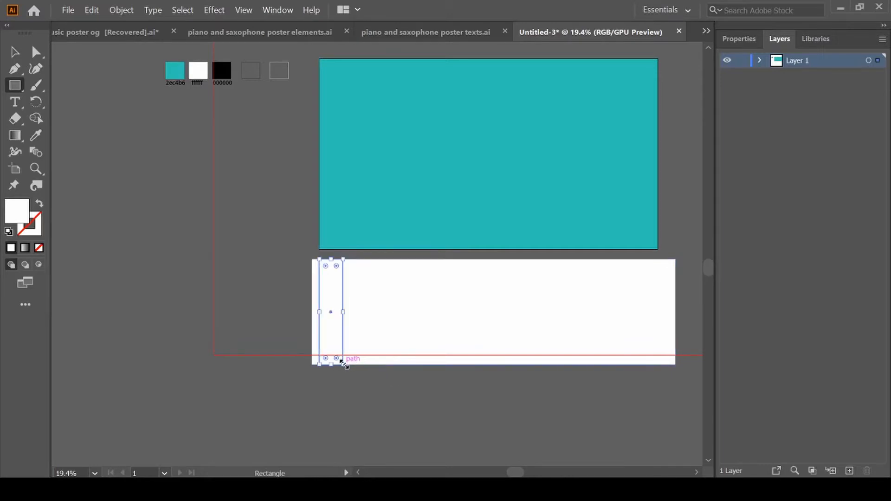
pyautogui.press('i')
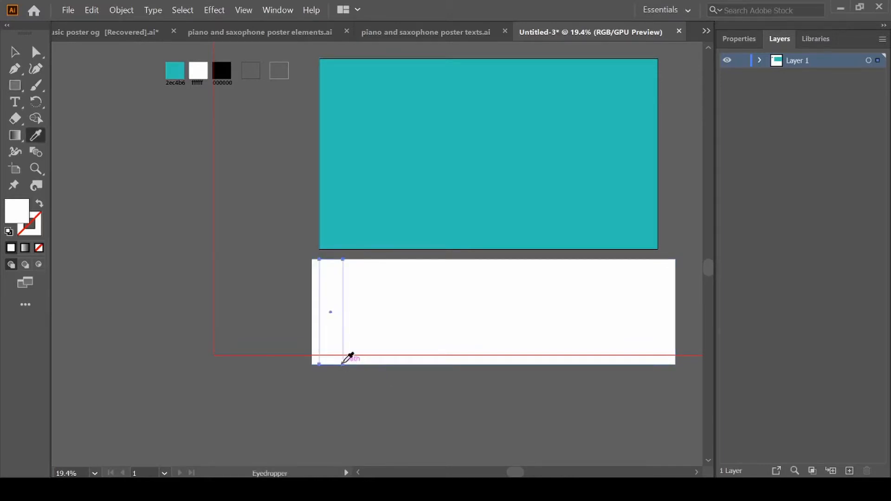
pyautogui.click(221, 72)
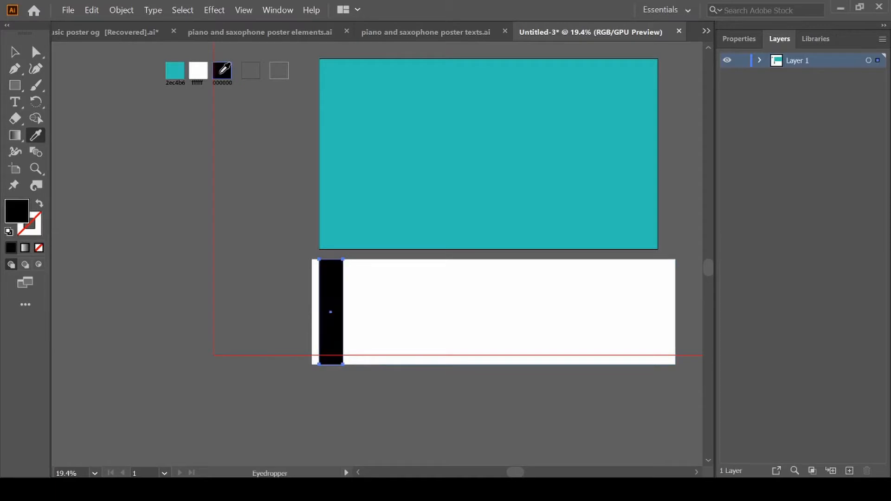
# Step: Duplicate the black key bar just to its right, leaving a narrow white gap, and select the copy
pyautogui.press('v')
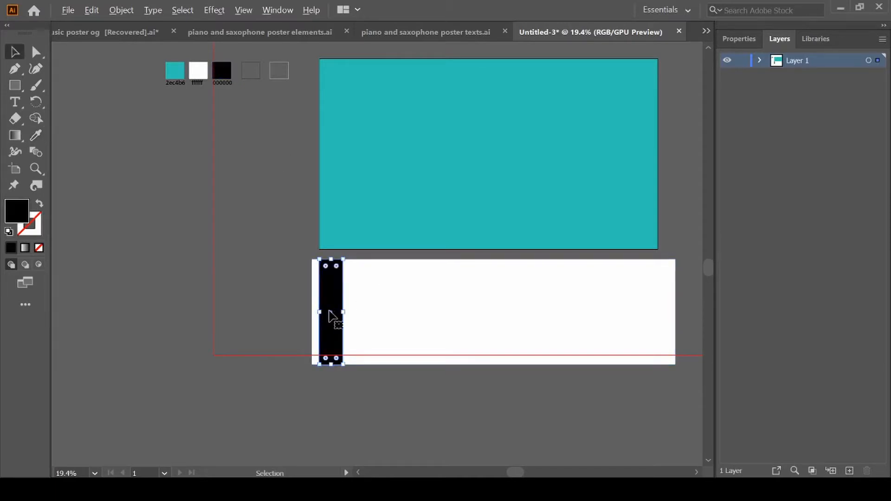
pyautogui.moveTo(329, 312); pyautogui.dragTo(362, 316)
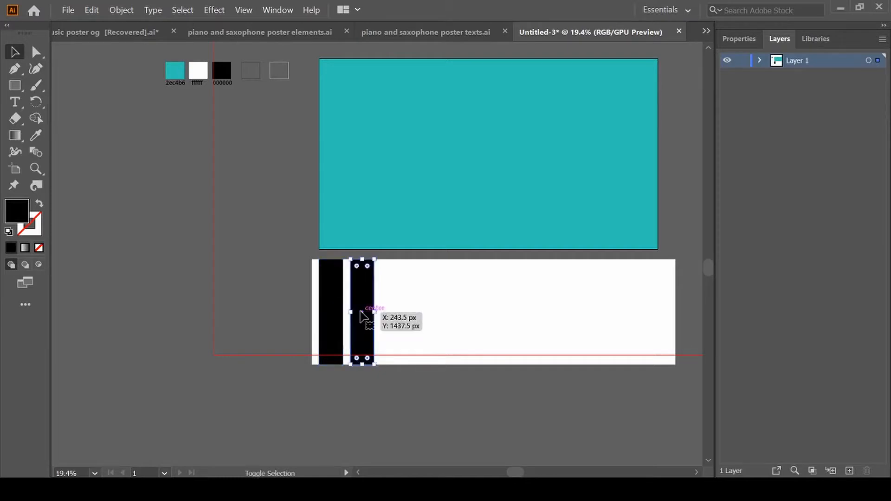
pyautogui.click(297, 312)
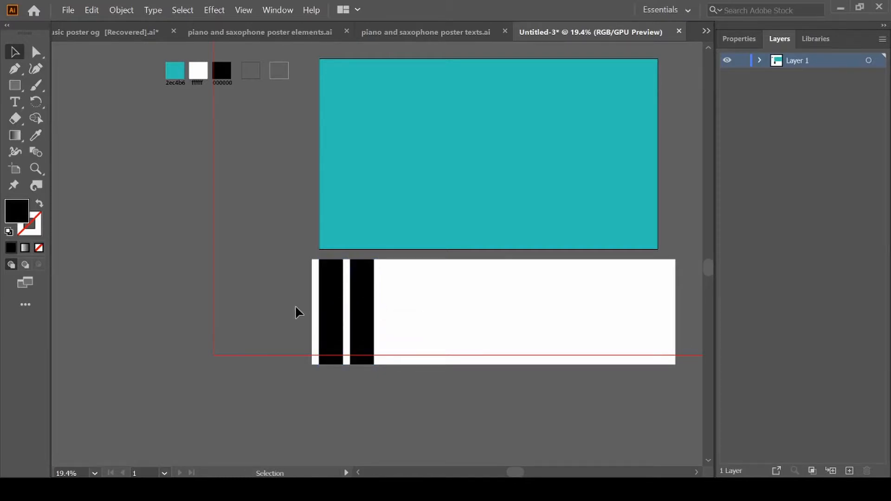
pyautogui.click(365, 316)
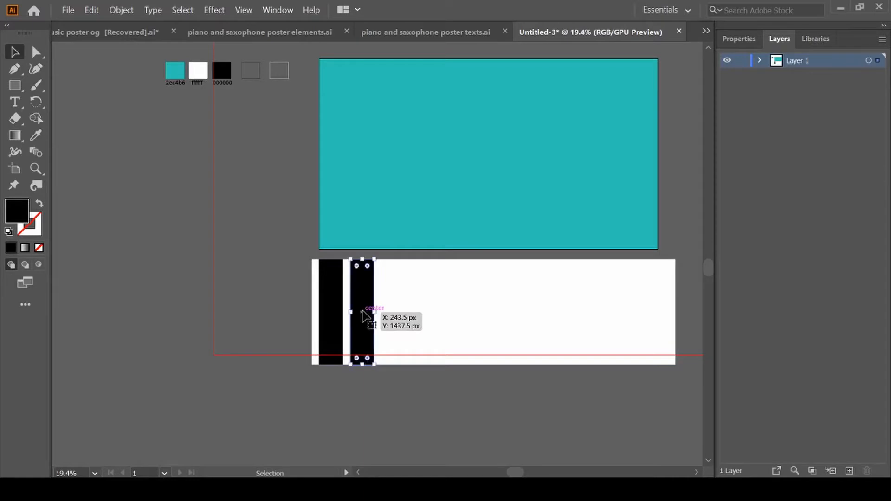
pyautogui.click(288, 314)
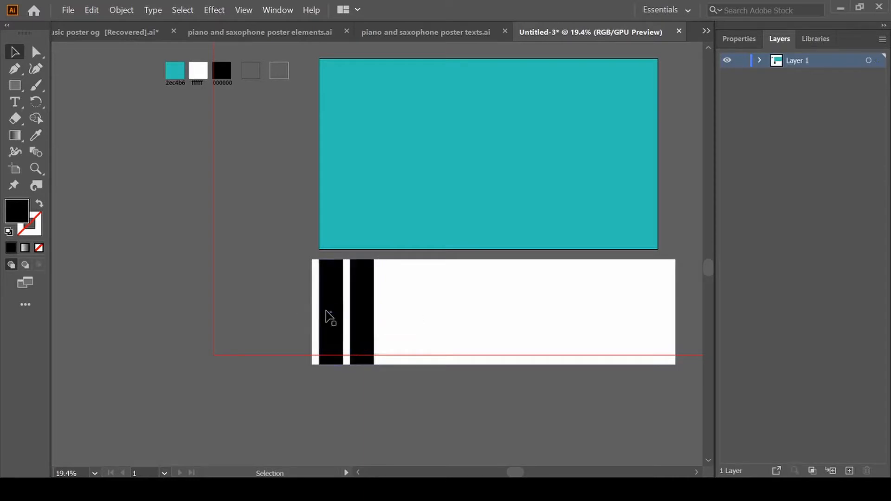
pyautogui.click(331, 320)
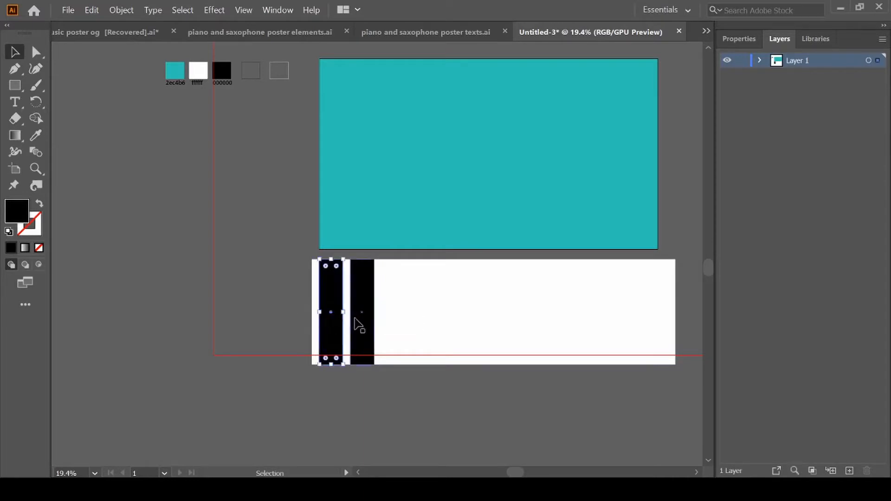
pyautogui.click(361, 325)
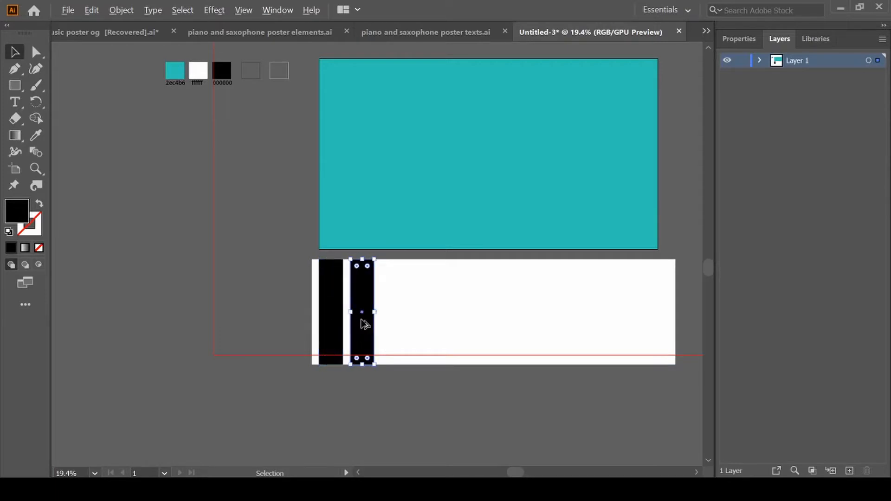
# Step: Duplicate the black key bar repeatedly along the white strip until ten bars span it, adjusting their positions, and clear the selection
pyautogui.moveTo(364, 325); pyautogui.dragTo(628, 319)
pyautogui.click(468, 322)
pyautogui.moveTo(436, 304)
pyautogui.mouseDown()
pyautogui.moveTo(420, 297)
pyautogui.moveTo(420, 308)
pyautogui.mouseUp()
pyautogui.hotkey('ctrl', 'z')
pyautogui.moveTo(477, 312)
pyautogui.mouseDown()
pyautogui.moveTo(463, 312)
pyautogui.moveTo(483, 324)
pyautogui.mouseUp()
pyautogui.moveTo(628, 329)
pyautogui.mouseDown()
pyautogui.moveTo(645, 329)
pyautogui.moveTo(625, 321)
pyautogui.mouseUp()
pyautogui.click(518, 334)
pyautogui.moveTo(493, 323); pyautogui.dragTo(592, 323)
pyautogui.click(540, 379)
pyautogui.moveTo(428, 315); pyautogui.dragTo(570, 313)
pyautogui.click(469, 431)
pyautogui.hotkey('ctrl', 'shift', 'a')
# Step: Widen the white strip at both ends so it extends further past the artboard's sides
pyautogui.hscroll(3, 561, 312)
pyautogui.click(552, 313)
pyautogui.moveTo(189, 313)
pyautogui.mouseDown()
pyautogui.moveTo(169, 313)
pyautogui.moveTo(189, 319)
pyautogui.mouseUp()
# Step: Reposition the black bars into piano-style groups of two, two, three and three, separated by wider white gaps
pyautogui.moveTo(243, 322); pyautogui.dragTo(225, 322)
pyautogui.moveTo(302, 320)
pyautogui.mouseDown()
pyautogui.moveTo(289, 321)
pyautogui.moveTo(312, 322)
pyautogui.mouseUp()
pyautogui.click(286, 321)
pyautogui.click(365, 314)
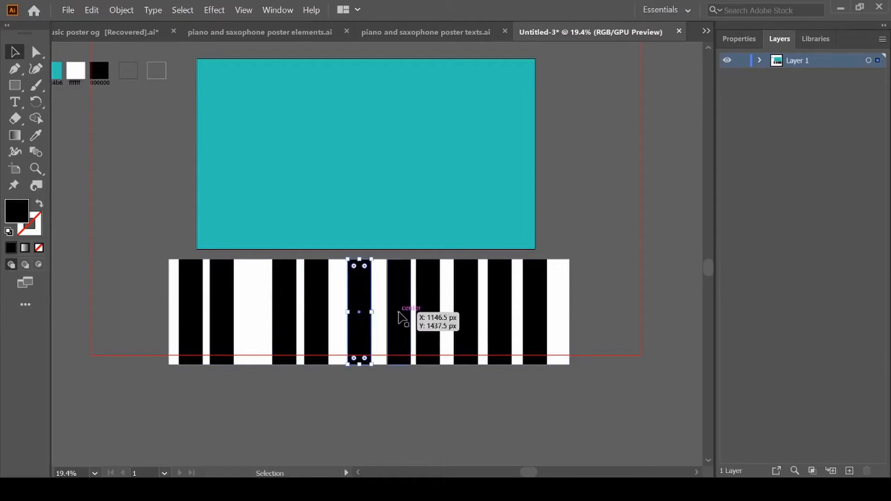
pyautogui.moveTo(535, 315); pyautogui.dragTo(554, 314)
pyautogui.moveTo(498, 317)
pyautogui.mouseDown()
pyautogui.moveTo(523, 316)
pyautogui.moveTo(489, 318)
pyautogui.moveTo(499, 319)
pyautogui.mouseUp()
pyautogui.moveTo(398, 324); pyautogui.dragTo(380, 321)
pyautogui.click(618, 320)
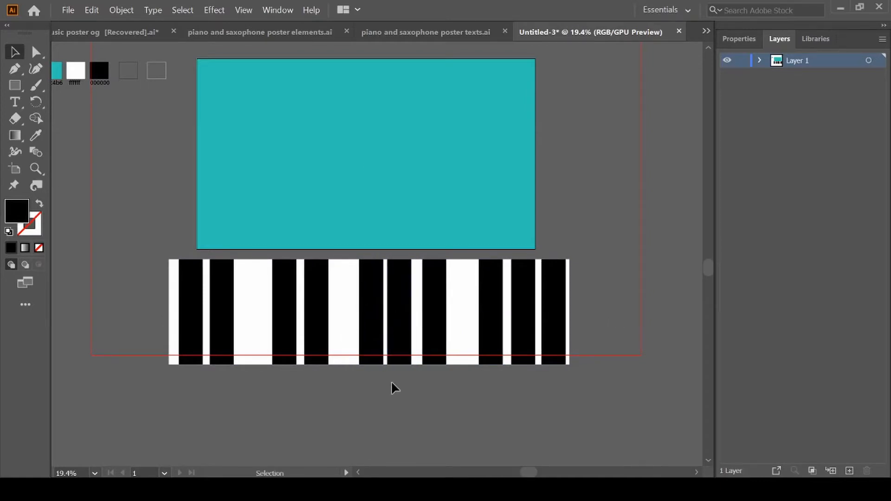
# Step: Draw a vertical line about 597 px long through the first wide white gap and give it the outlined swatch's black stroke
pyautogui.press('\\')
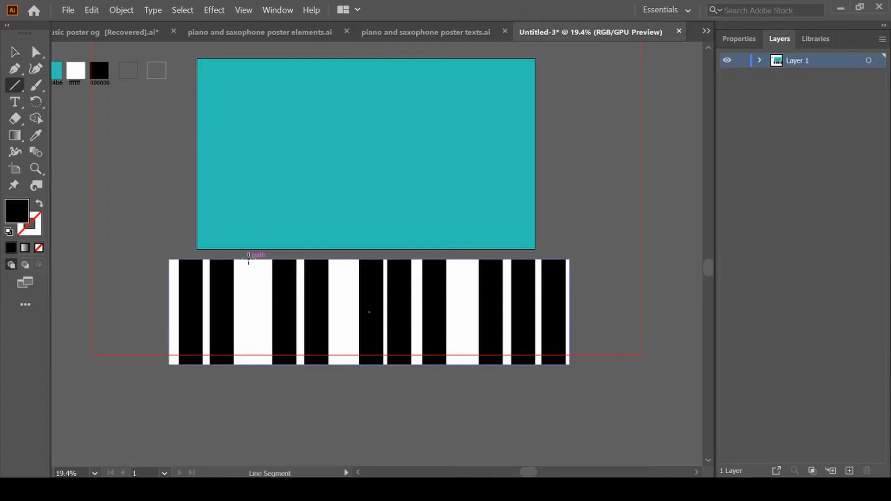
pyautogui.moveTo(249, 259); pyautogui.dragTo(248, 364)
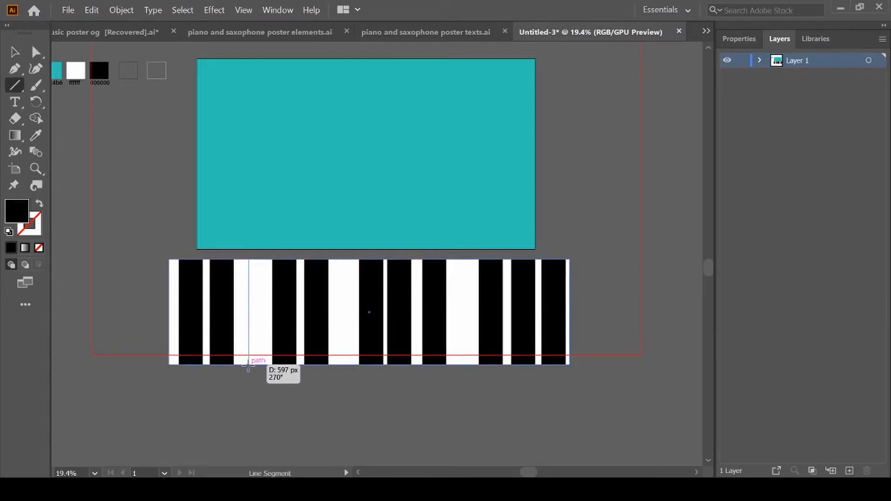
pyautogui.moveTo(249, 365); pyautogui.dragTo(248, 365)
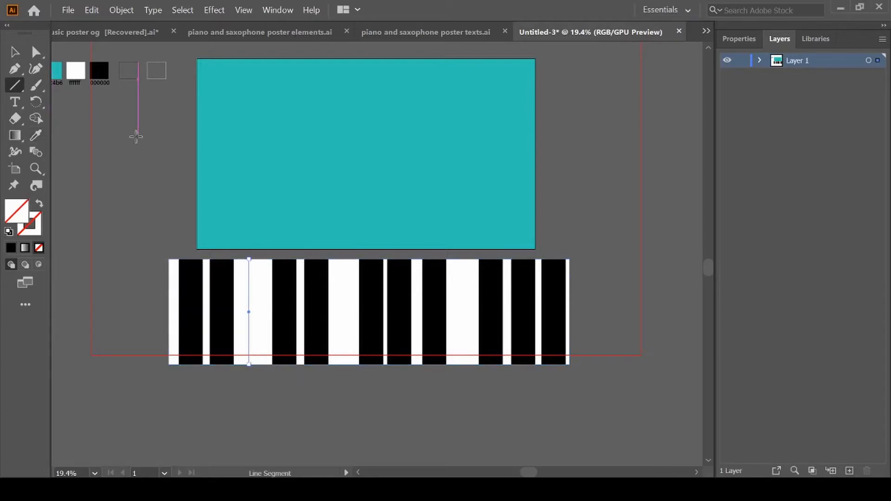
pyautogui.press('i')
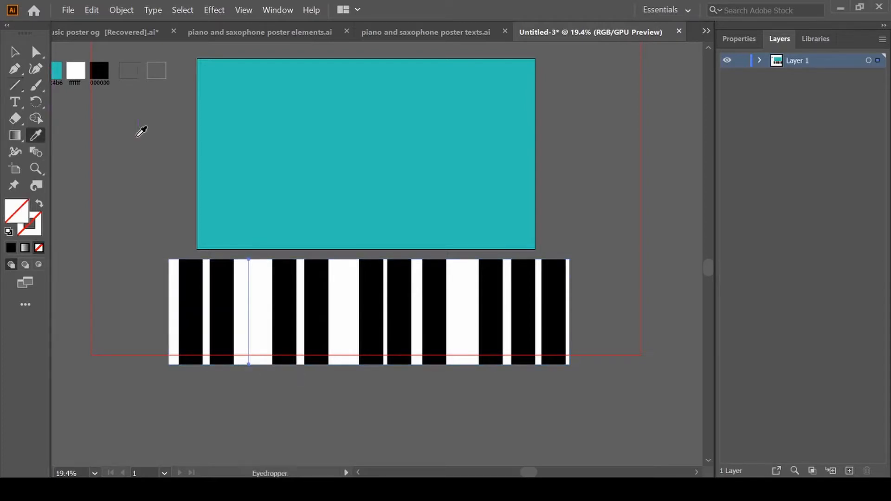
pyautogui.click(132, 61)
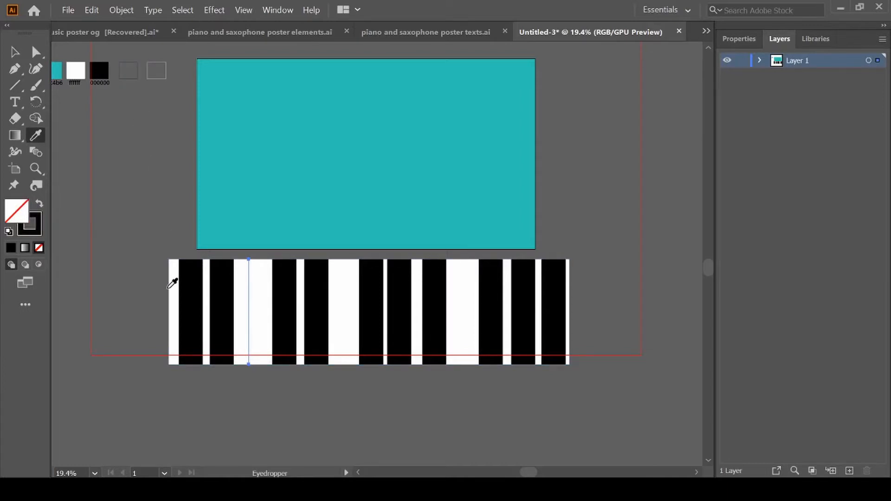
# Step: Set the divider line's stroke weight to 4 pt
pyautogui.click(739, 39)
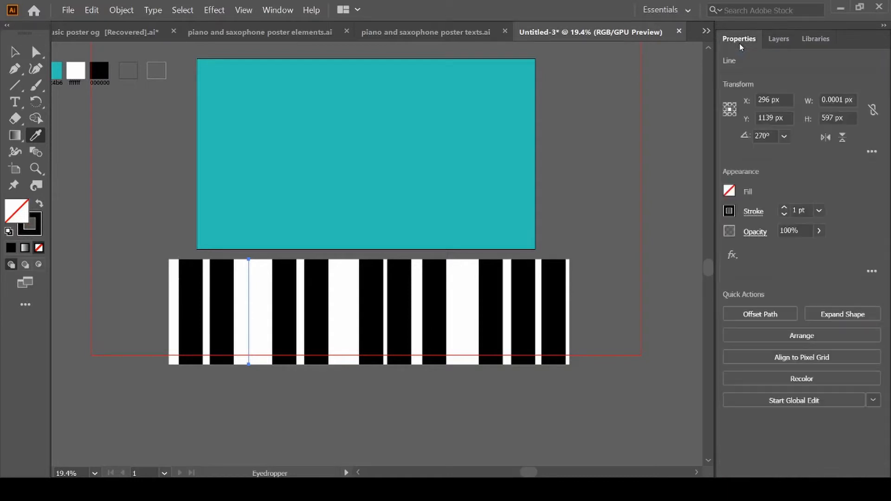
pyautogui.click(819, 211)
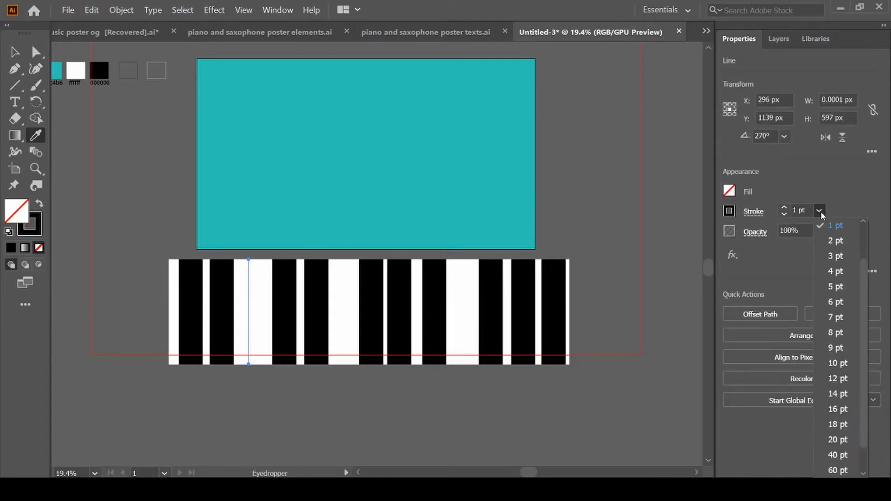
pyautogui.click(835, 271)
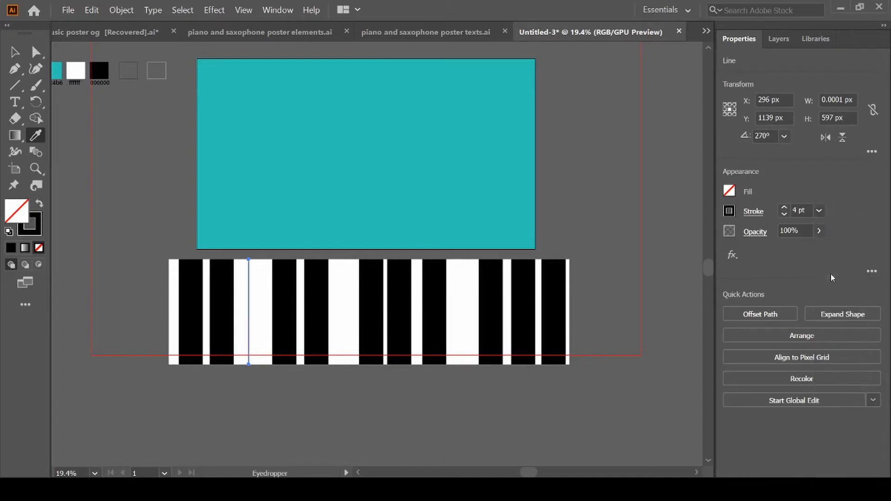
# Step: Duplicate the divider line into the middles of the other two wide white gaps and deselect
pyautogui.click(15, 52)
pyautogui.click(293, 301)
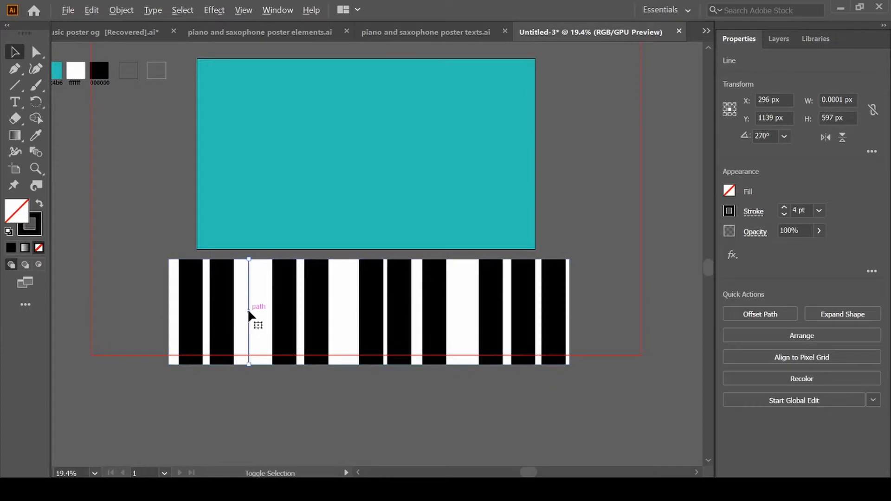
pyautogui.moveTo(248, 312); pyautogui.dragTo(462, 316)
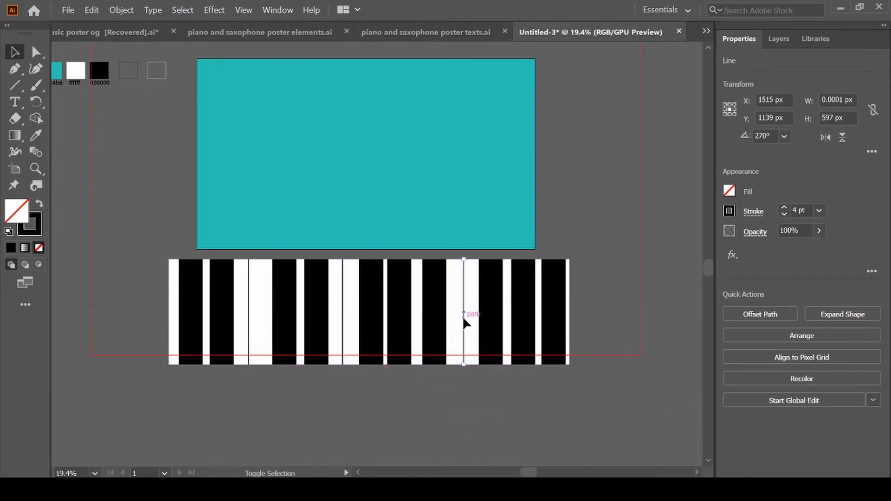
pyautogui.click(593, 328)
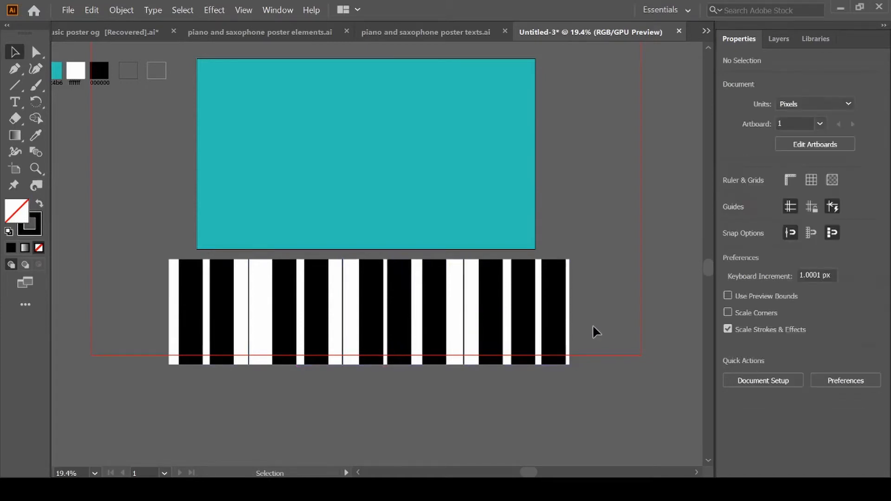
# Step: Nudge the first divider line about 4 px to the right to centre it in its white gap, and deselect it
pyautogui.click(249, 326)
pyautogui.press('Right')
pyautogui.press('Right')
pyautogui.press('Right')
pyautogui.press('Right')
pyautogui.press('Right')
pyautogui.press('Right')
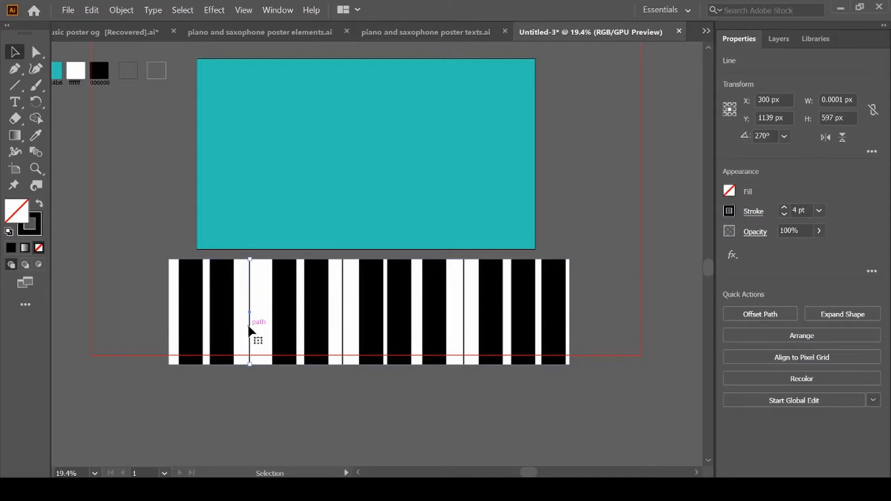
pyautogui.click(322, 425)
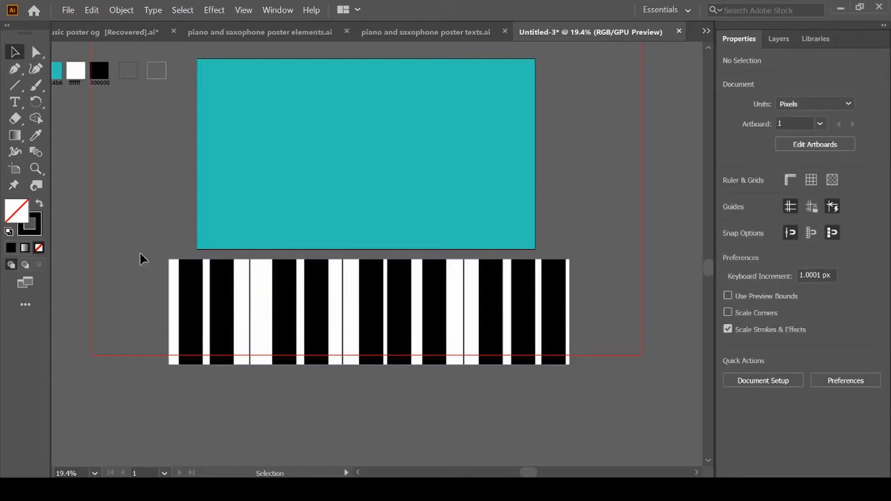
# Step: Select the white strip, all black bars and the divider lines, group them as one keyboard and deselect
pyautogui.moveTo(285, 301); pyautogui.dragTo(597, 395)
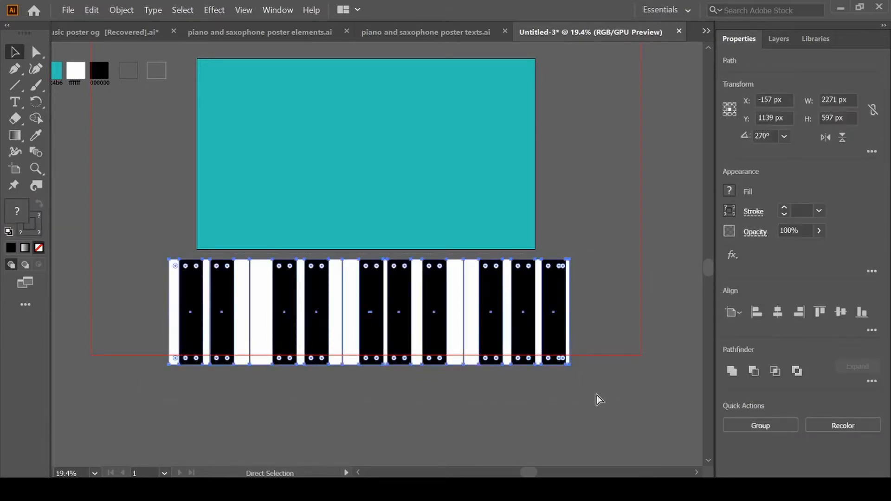
pyautogui.hotkey('ctrl', 'g')
pyautogui.click(597, 400)
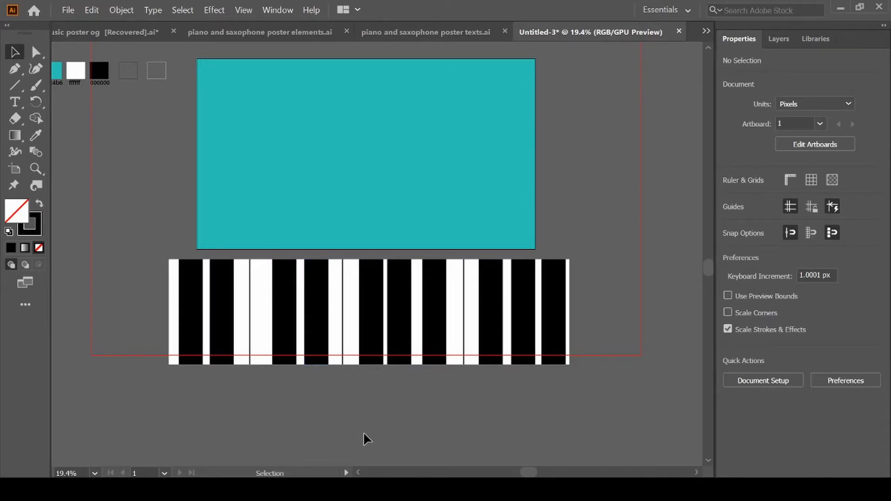
# Step: Draw a closed Pen tool shape over the keyboard with a wavy upper edge and straight sides extending just below the keys
pyautogui.press('p')
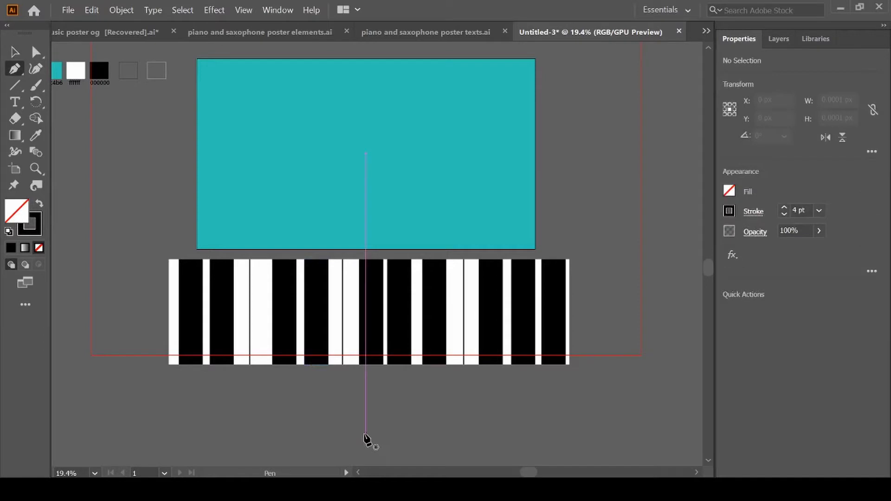
pyautogui.click(169, 294)
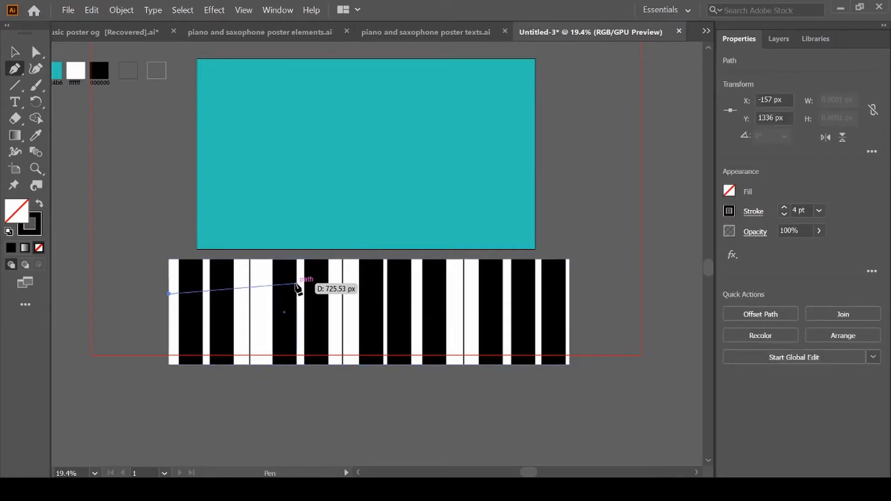
pyautogui.moveTo(297, 283); pyautogui.dragTo(371, 324)
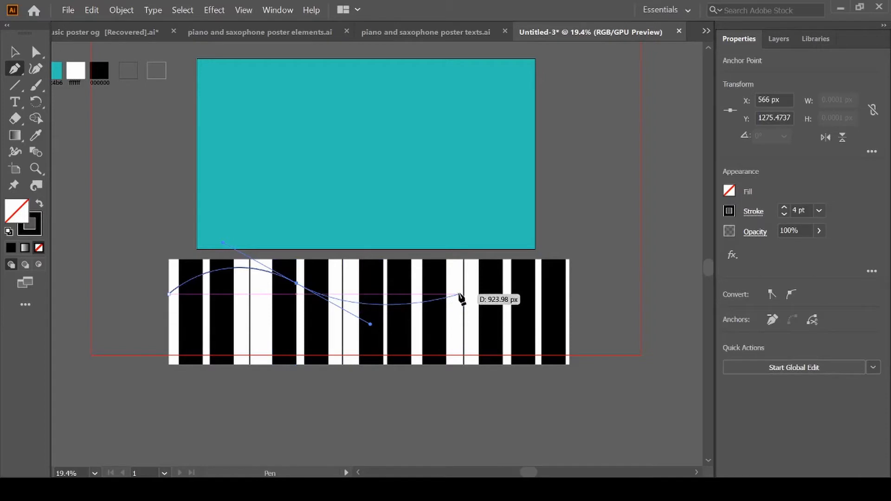
pyautogui.moveTo(460, 296); pyautogui.dragTo(477, 287)
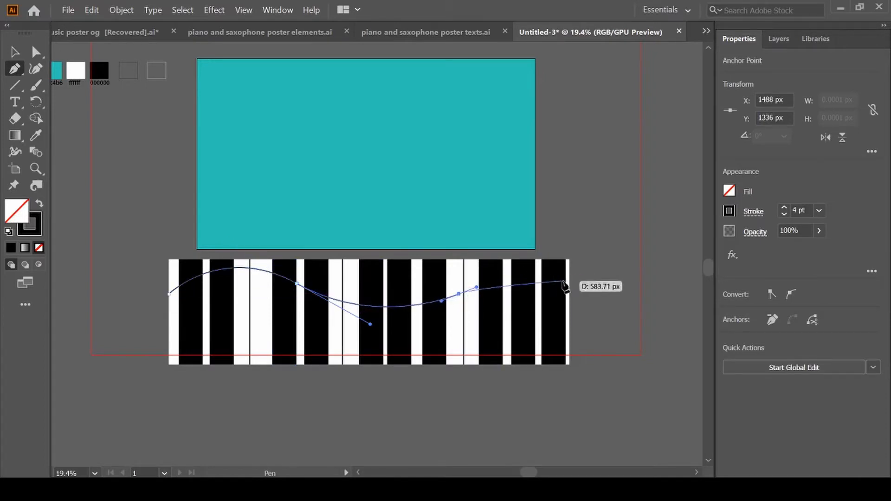
pyautogui.moveTo(566, 285); pyautogui.dragTo(602, 305)
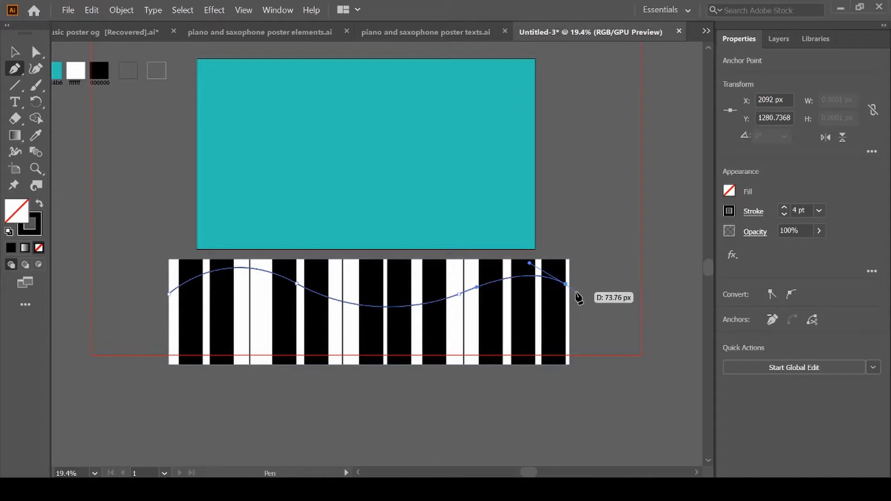
pyautogui.keyDown('ctrl'); pyautogui.click(578, 297); pyautogui.keyUp('ctrl')
pyautogui.moveTo(575, 292); pyautogui.dragTo(576, 372)
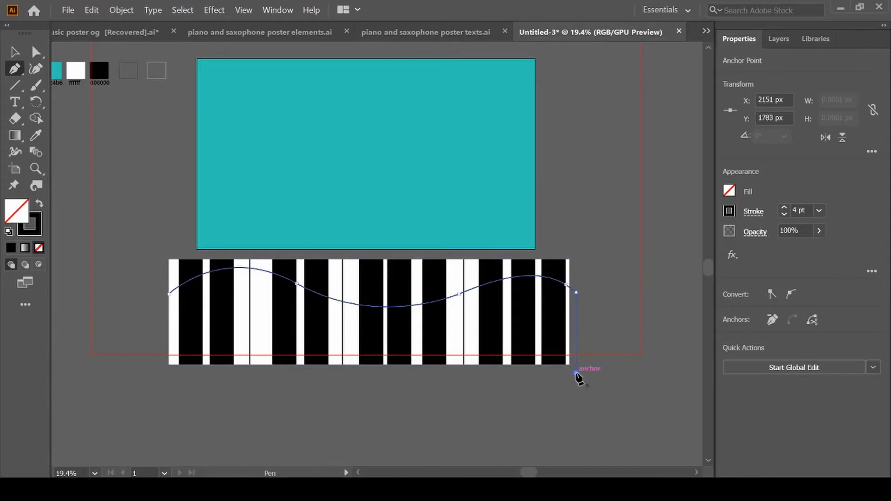
pyautogui.click(576, 372)
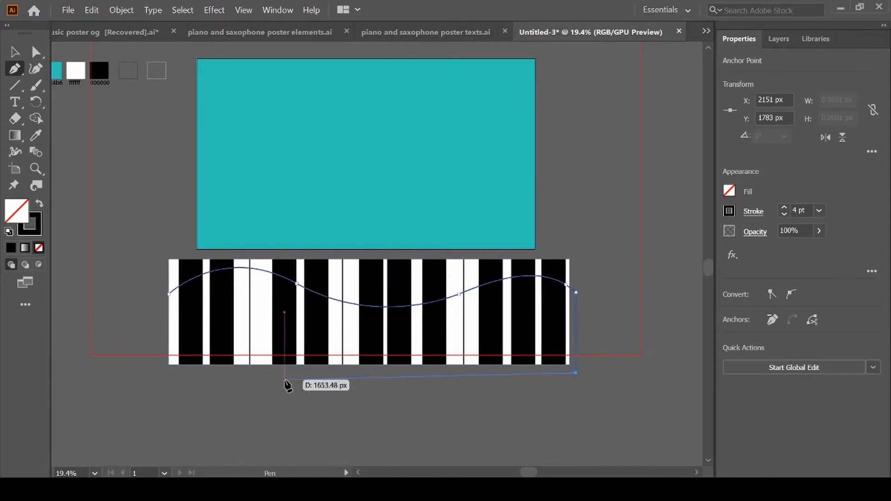
pyautogui.click(166, 374)
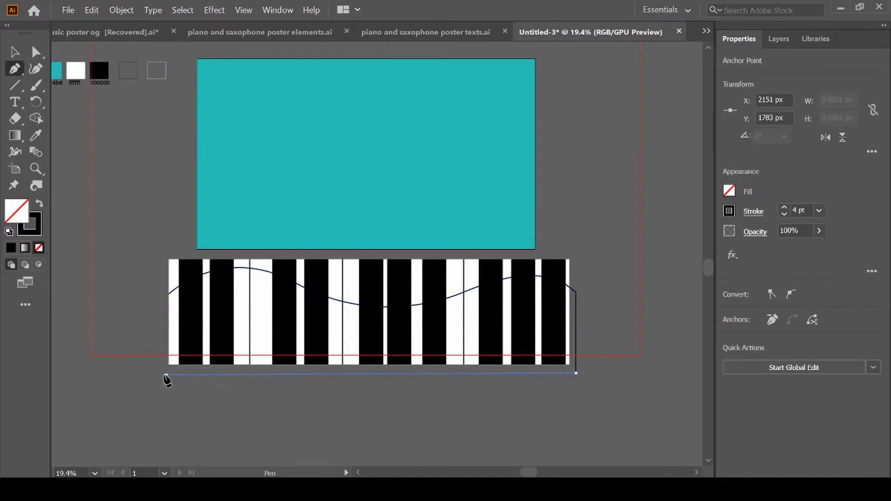
pyautogui.click(169, 294)
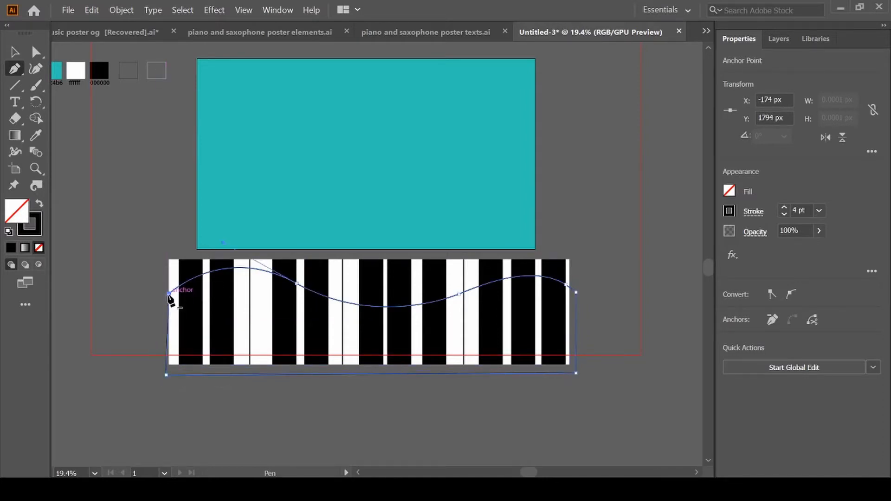
# Step: Sample the black swatch for the wavy shape and swap it to a black 1 pt stroke with no fill
pyautogui.press('i')
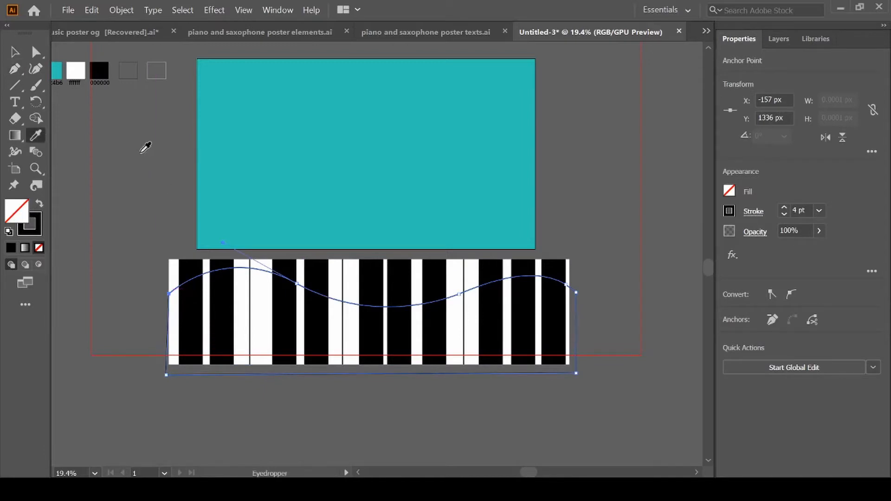
pyautogui.click(105, 69)
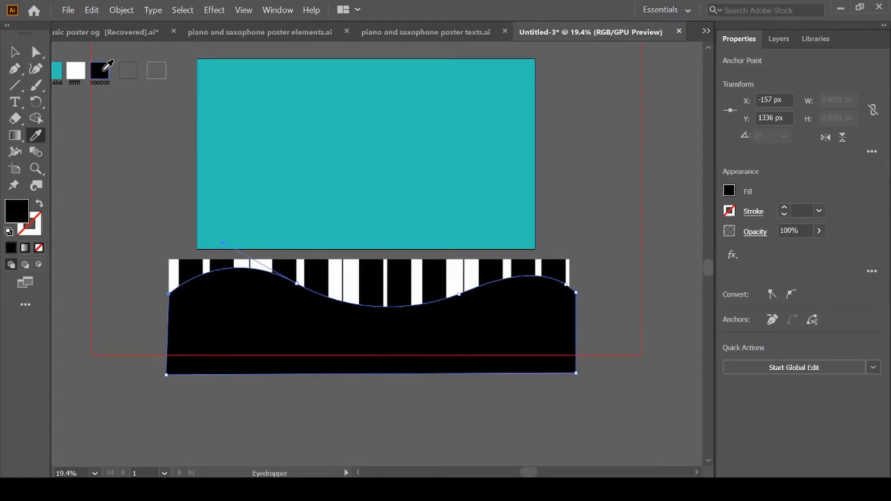
pyautogui.hotkey('shift', 'x')
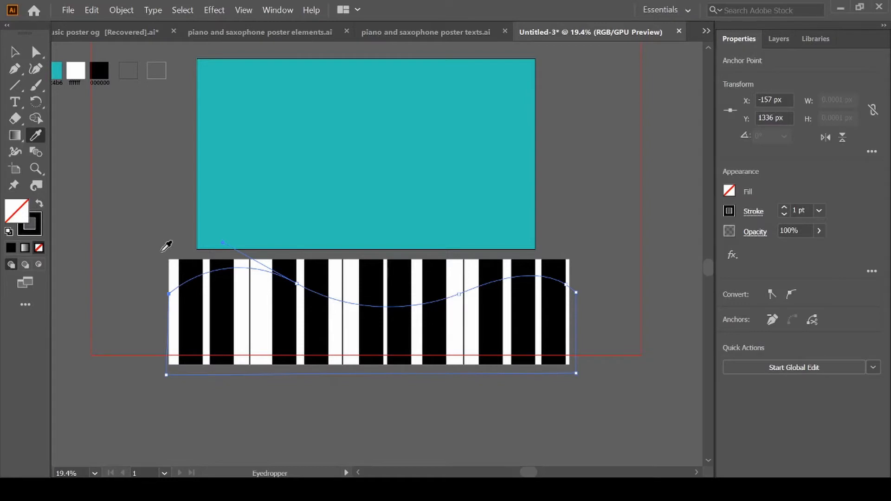
# Step: Select the keyboard group together with the wavy shape and make a clipping mask from them
pyautogui.press('v')
pyautogui.moveTo(162, 252); pyautogui.dragTo(391, 330)
pyautogui.click(519, 407)
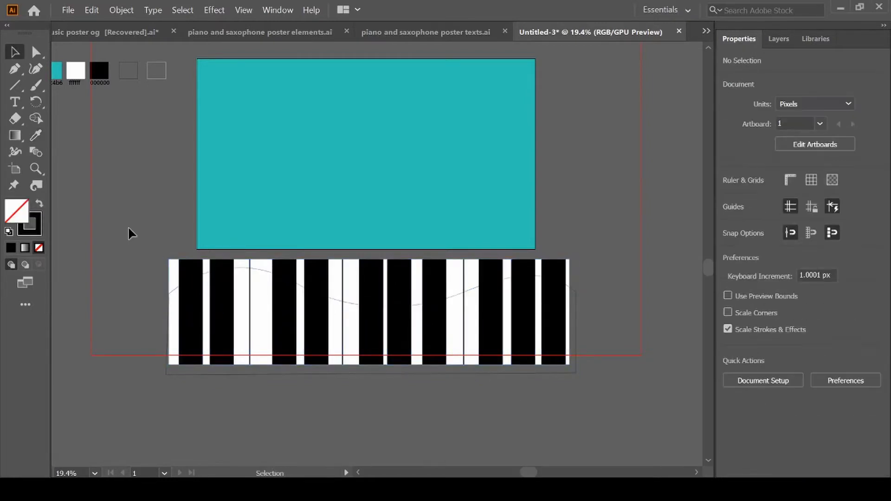
pyautogui.moveTo(137, 239); pyautogui.dragTo(584, 376)
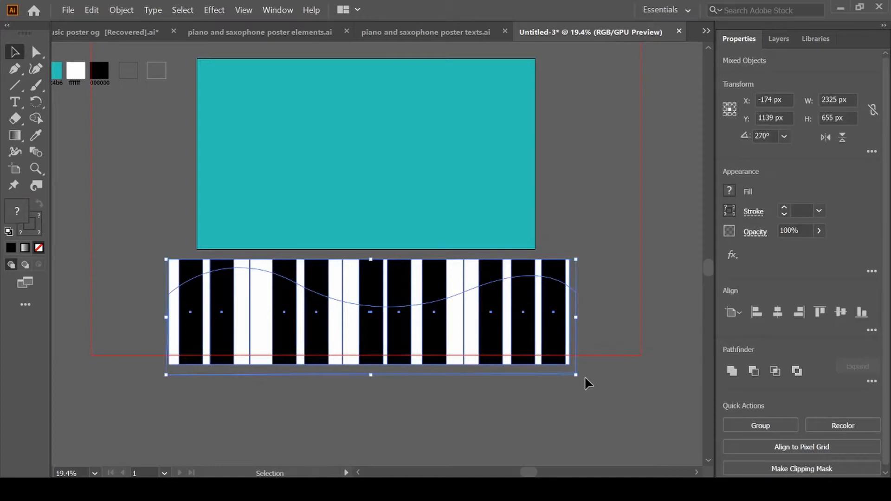
pyautogui.hotkey('ctrl', '7')
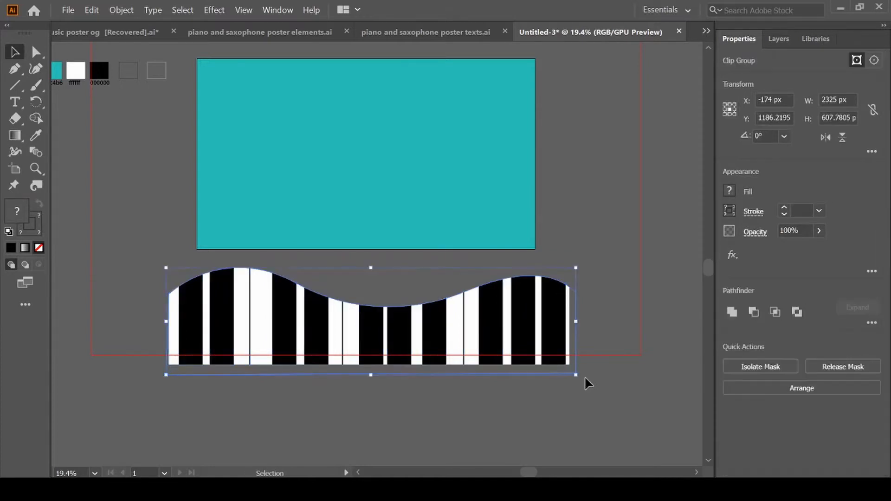
# Step: Move the wavy keyboard up so it overlaps the lower part of the teal background, then show the layer list and deselect
pyautogui.moveTo(478, 346); pyautogui.dragTo(471, 264)
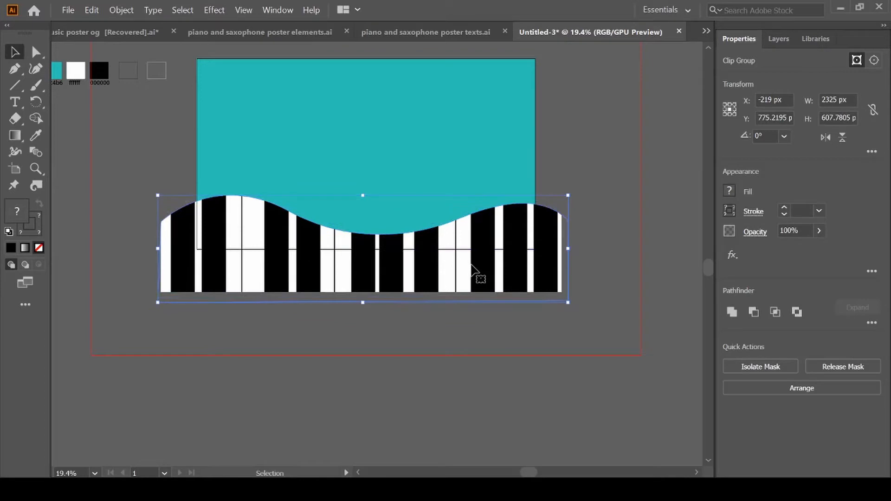
pyautogui.moveTo(472, 265); pyautogui.dragTo(471, 260)
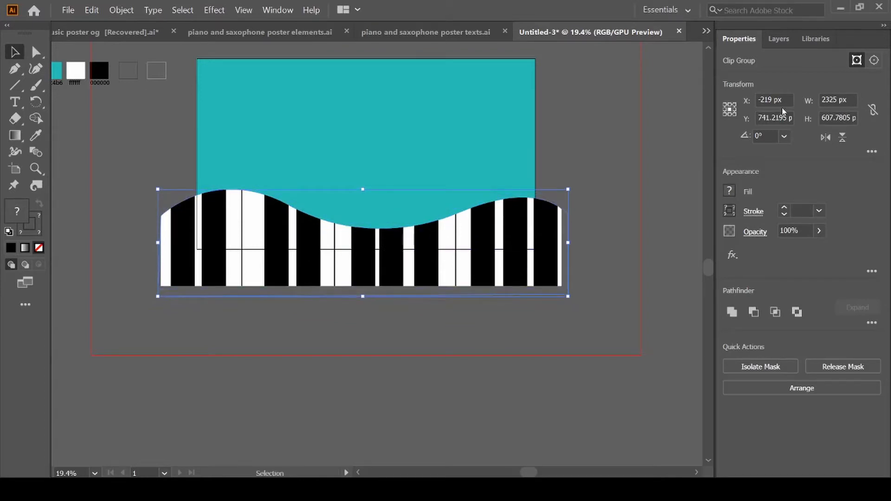
pyautogui.click(787, 41)
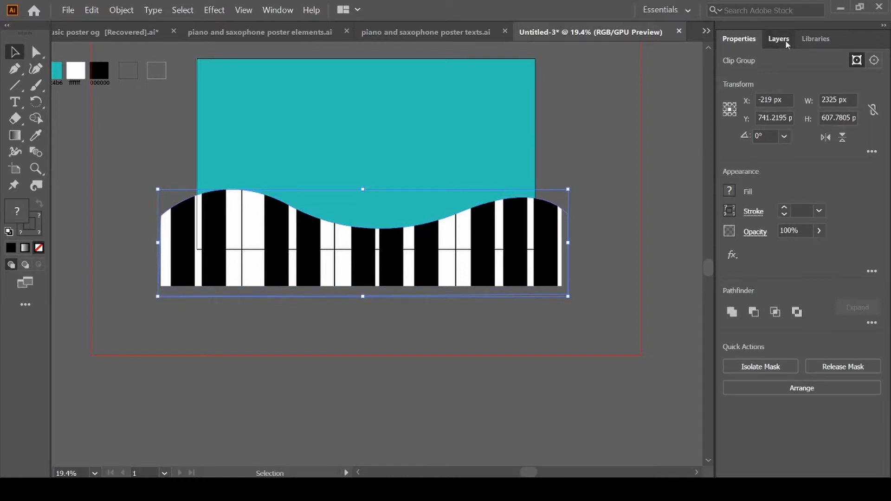
pyautogui.click(609, 153)
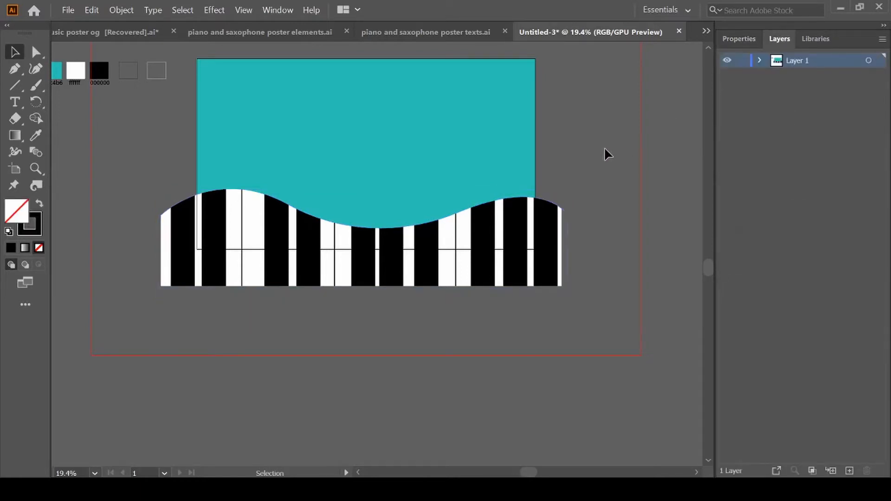
# Step: Draw a rectangle matching the teal background and use it as a clipping mask to trim the wavy keyboard to the poster area
pyautogui.press('m')
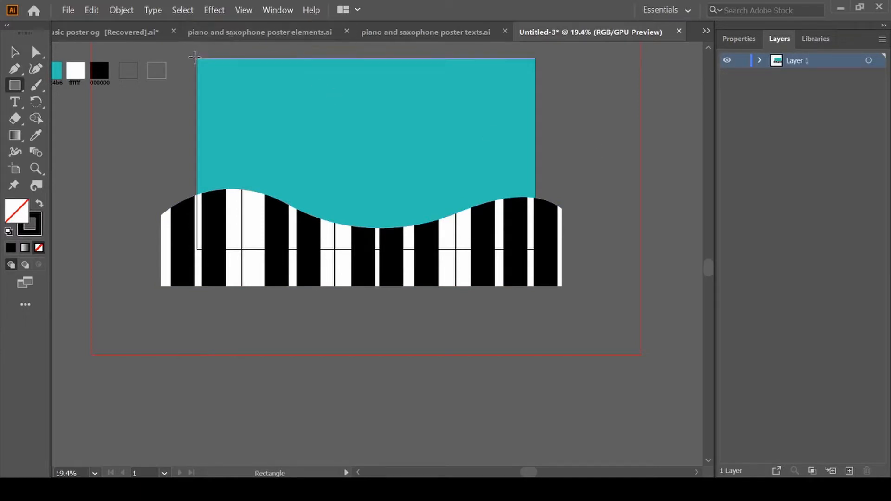
pyautogui.moveTo(196, 56); pyautogui.dragTo(534, 250)
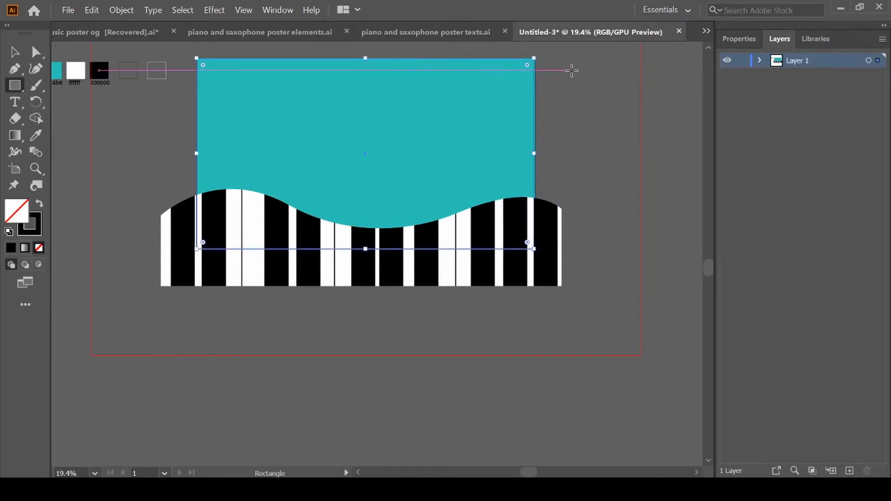
pyautogui.click(14, 52)
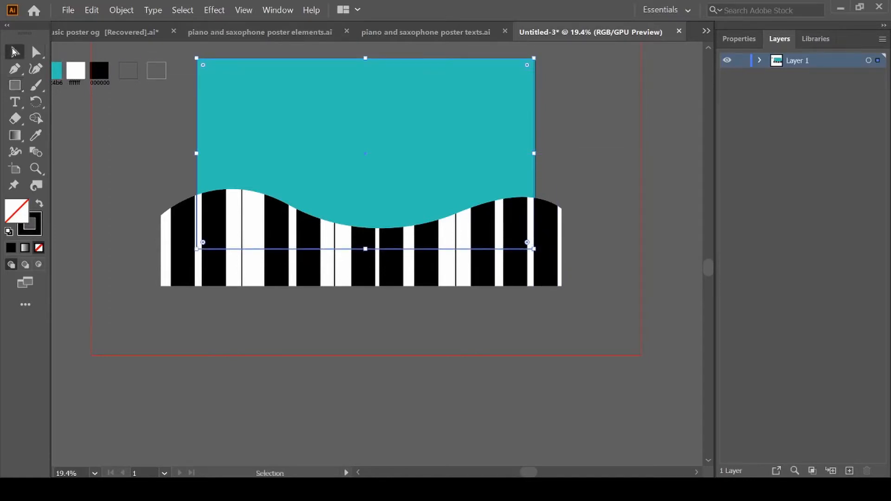
pyautogui.scroll(5, 95, 89)
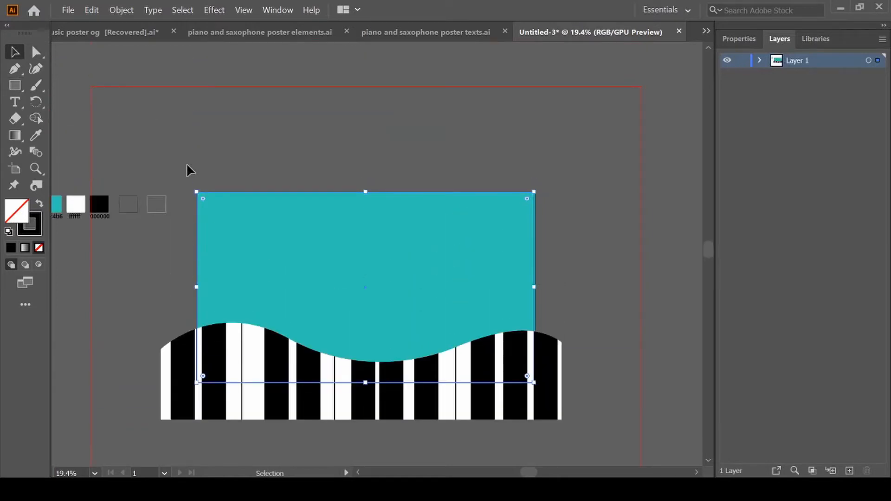
pyautogui.keyDown('shift'); pyautogui.click(567, 428); pyautogui.keyUp('shift')
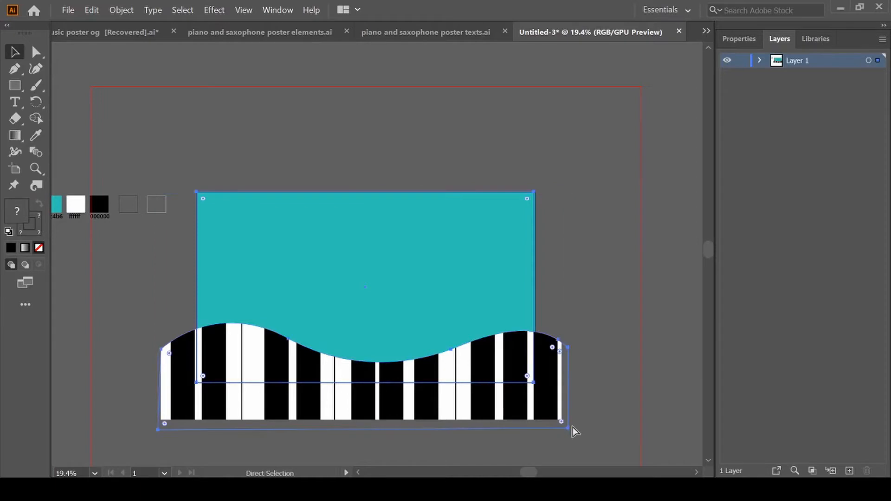
pyautogui.hotkey('ctrl', '7')
pyautogui.click(573, 428)
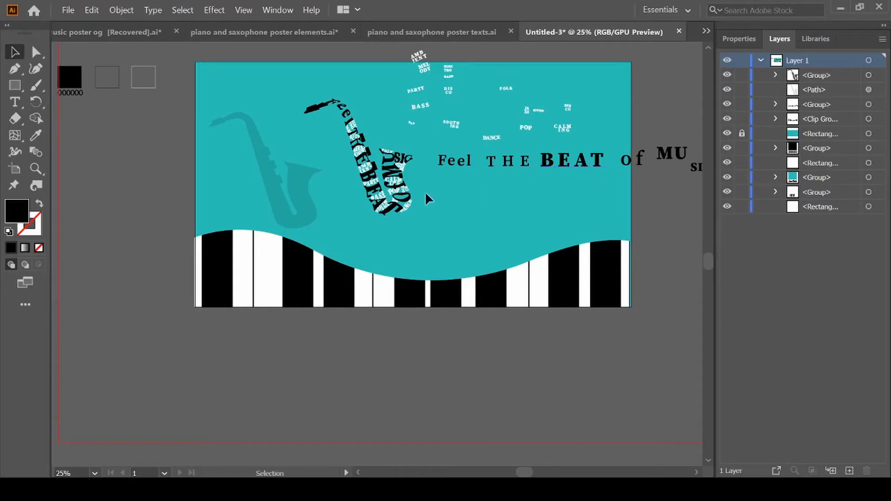
# Step: Move the faint saxophone silhouette slightly toward the poster's left edge and lock its path
pyautogui.moveTo(396, 203); pyautogui.dragTo(293, 219)
pyautogui.click(292, 210)
pyautogui.click(293, 224)
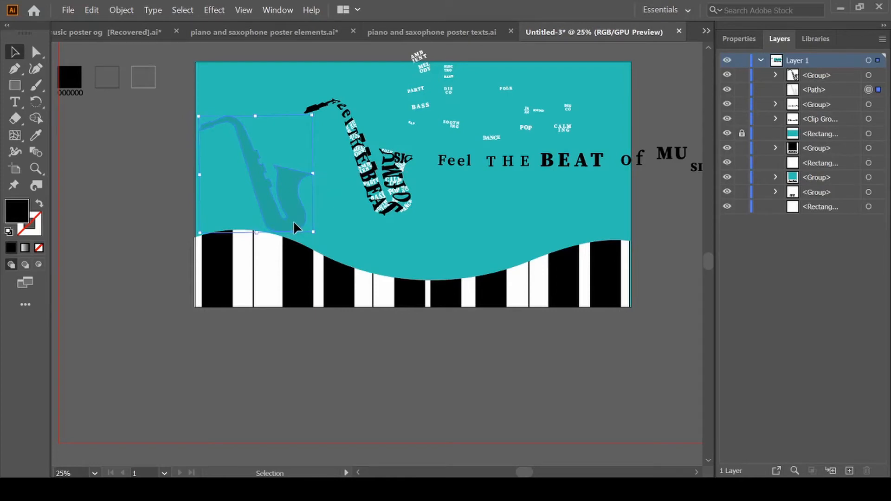
pyautogui.click(386, 369)
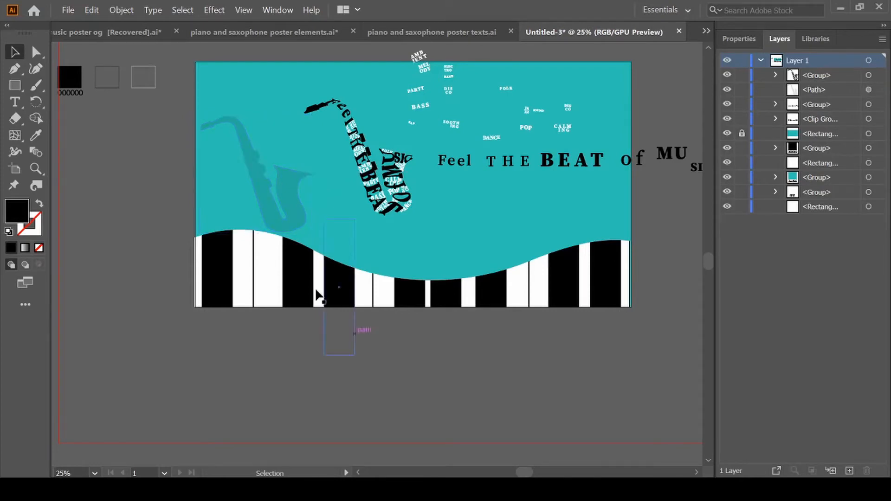
pyautogui.click(293, 221)
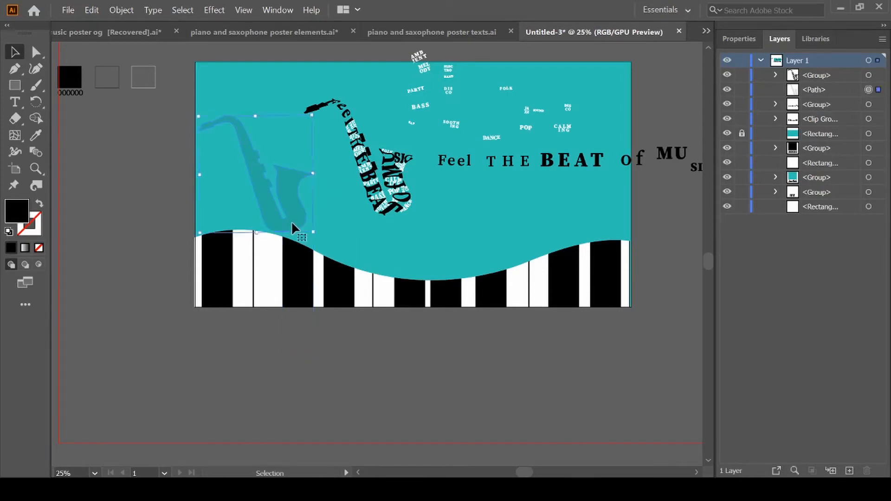
pyautogui.click(742, 91)
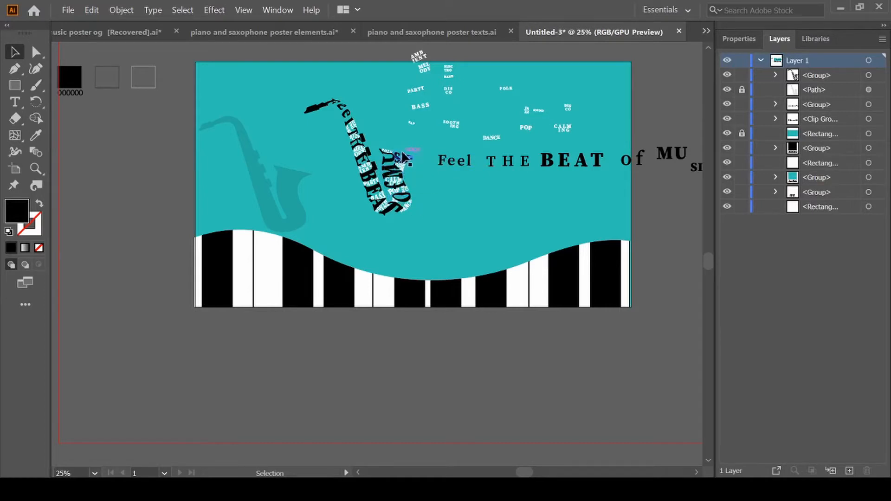
# Step: Ungroup the typographic saxophone into its separate lettering pieces and deselect them
pyautogui.click(393, 203)
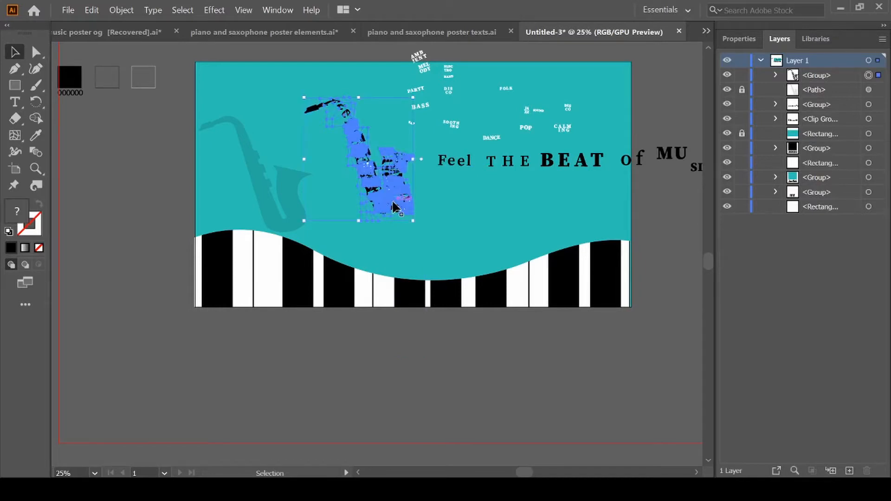
pyautogui.rightClick(394, 205)
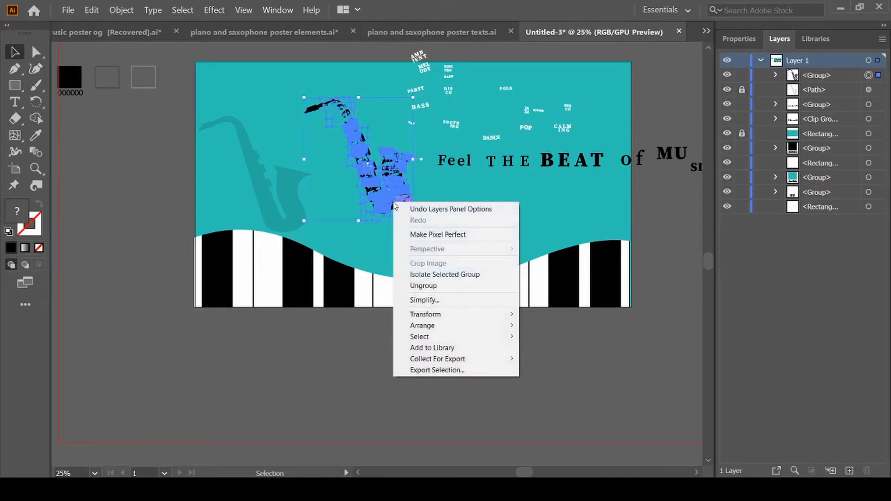
pyautogui.click(424, 286)
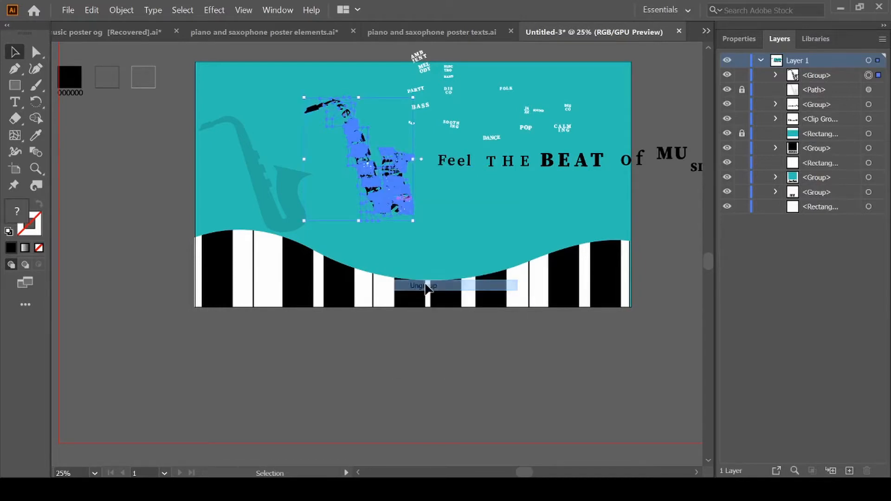
pyautogui.click(466, 200)
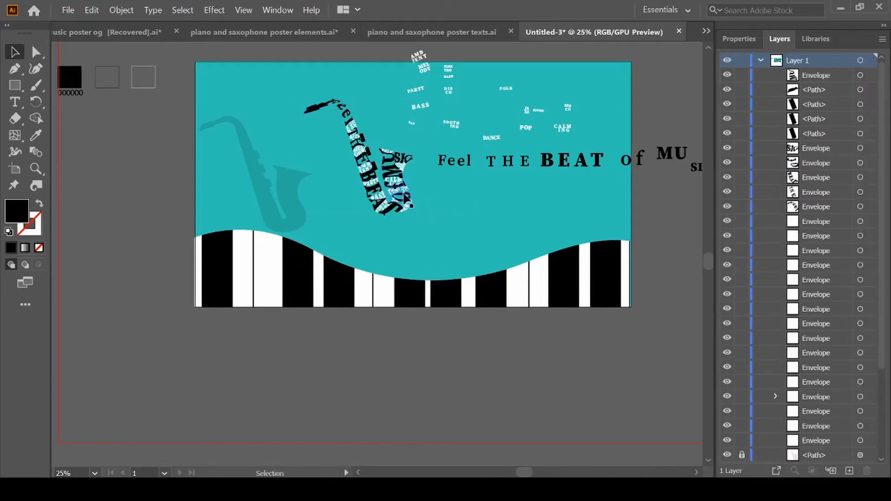
# Step: Release the envelope distortion on the saxophone's "SIC" lettering and delete the leftover mesh shape
pyautogui.moveTo(404, 195); pyautogui.dragTo(404, 158)
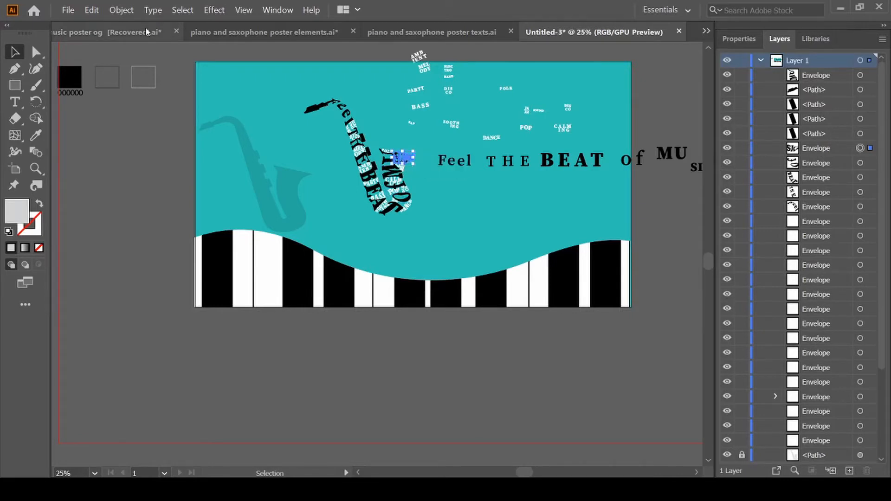
pyautogui.click(117, 10)
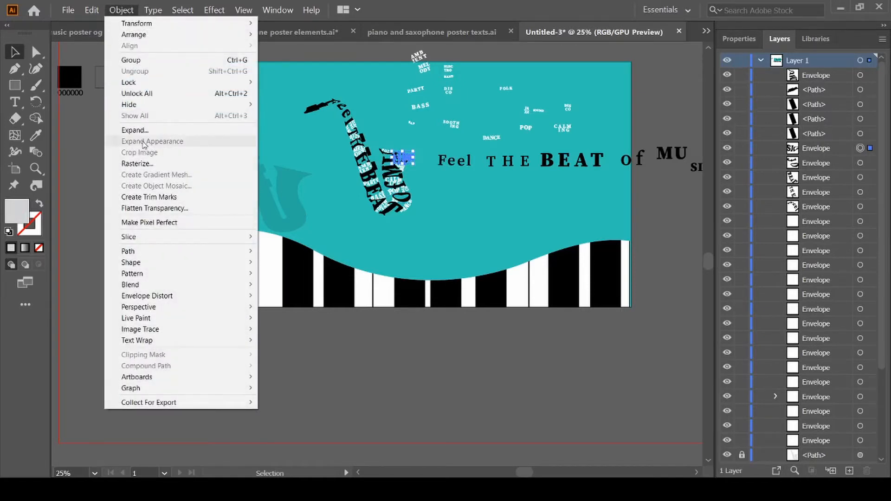
pyautogui.moveTo(138, 298)
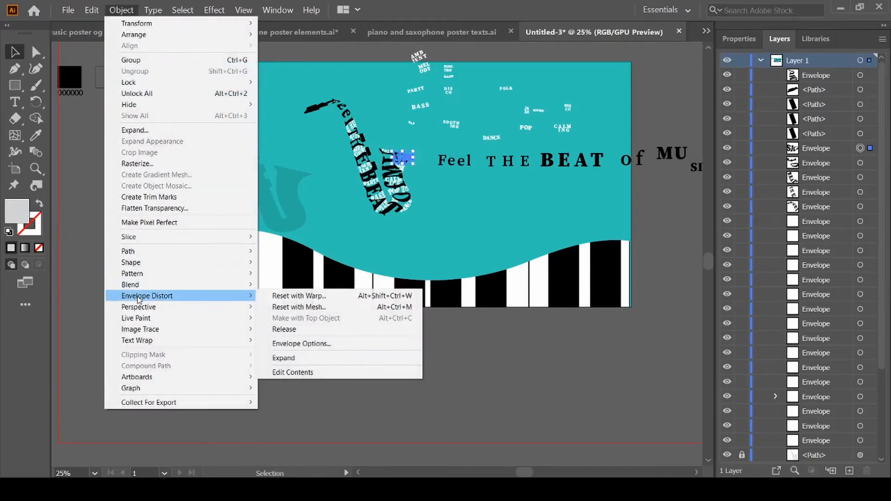
pyautogui.click(284, 330)
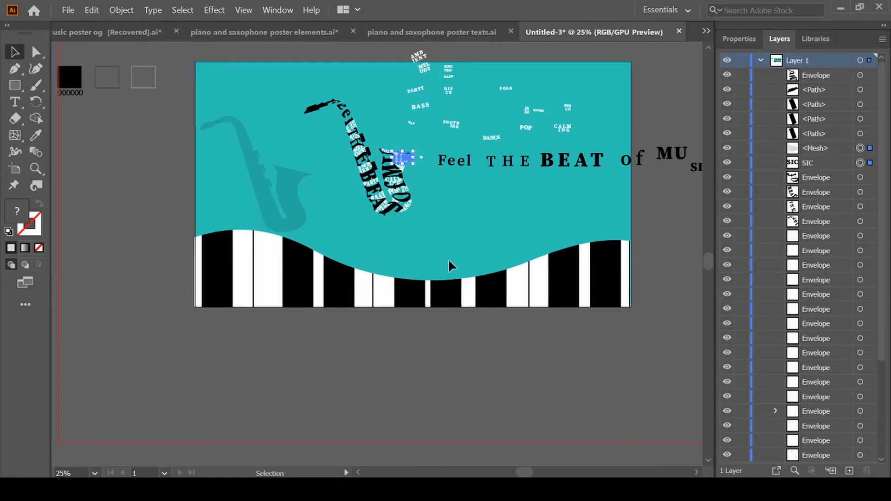
pyautogui.click(440, 235)
pyautogui.moveTo(411, 174); pyautogui.dragTo(456, 198)
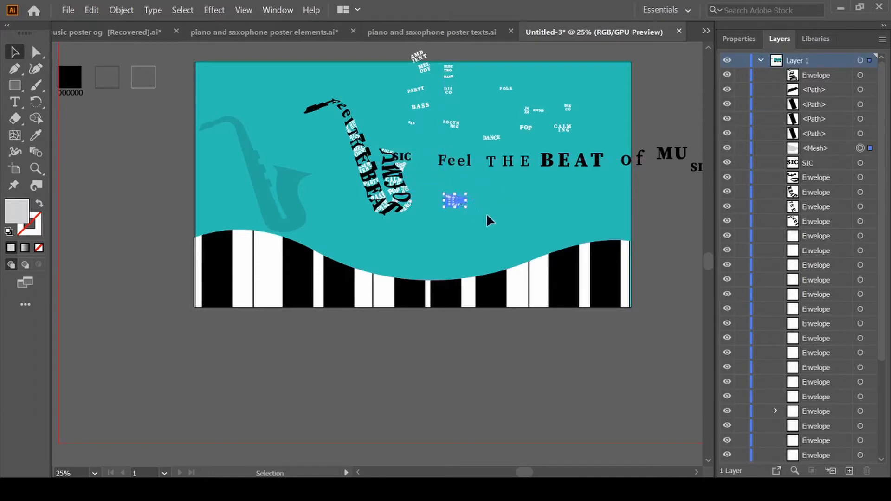
pyautogui.press('Delete')
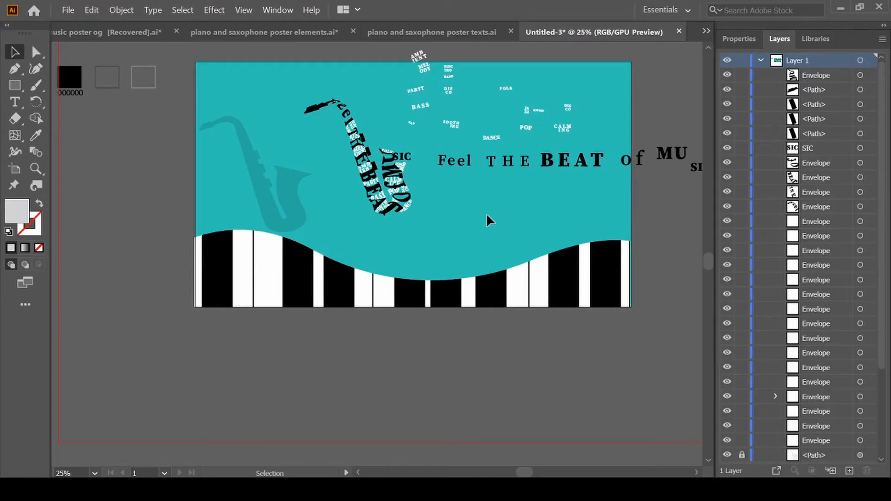
# Step: Examine the character settings of the released "SIC" text, and undo the envelope release
pyautogui.click(405, 157)
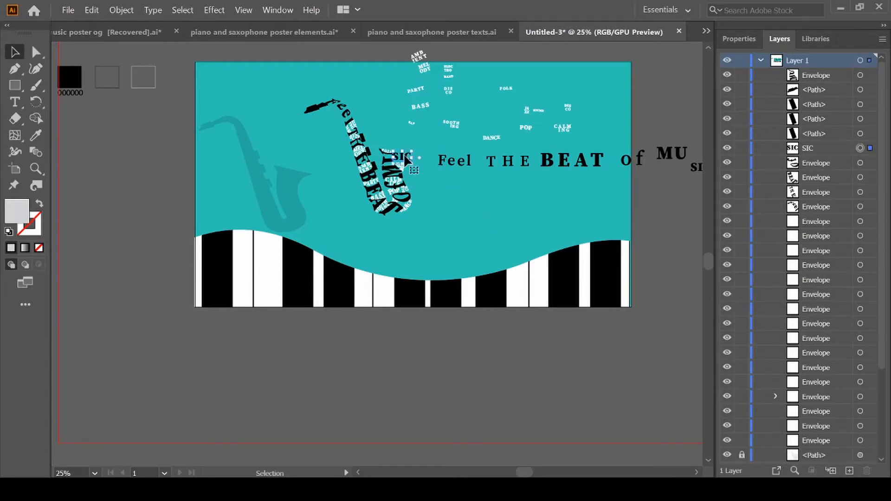
pyautogui.click(742, 39)
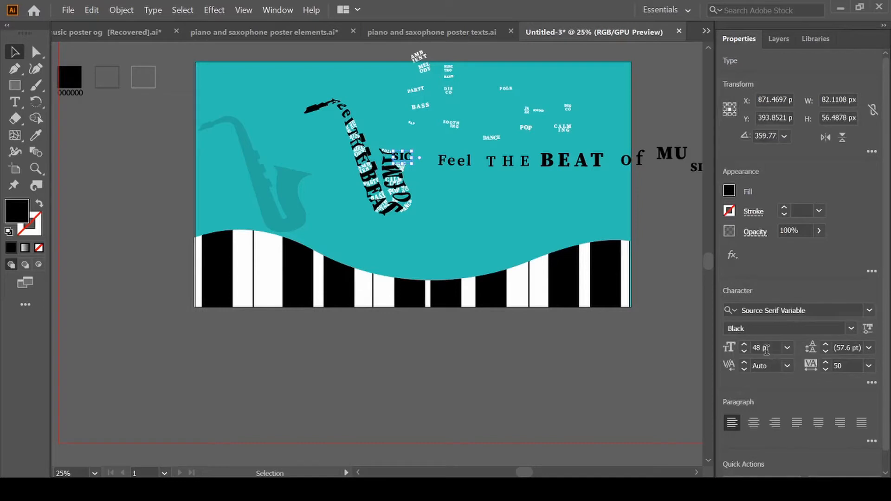
pyautogui.click(475, 189)
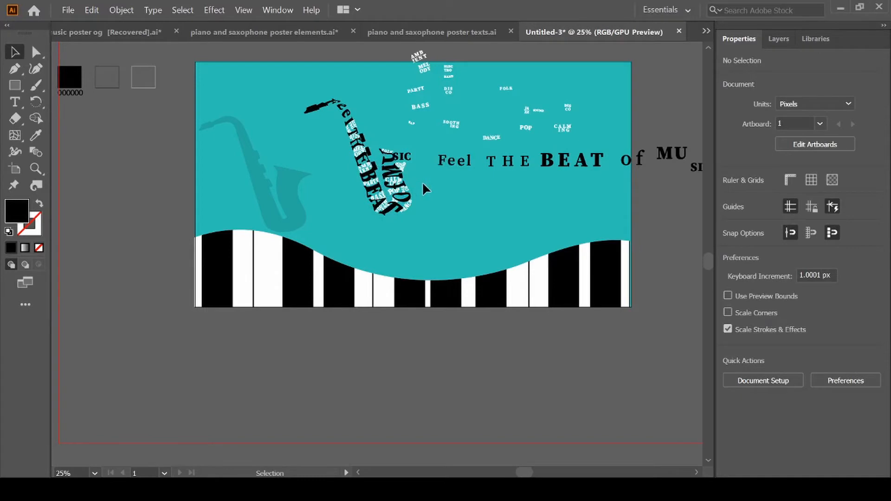
pyautogui.hotkey('ctrl', 'z')
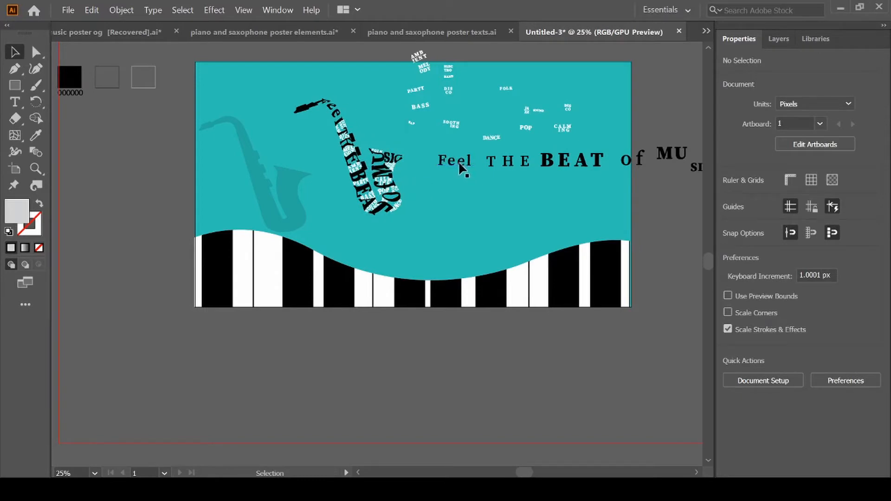
# Step: Place the "Feel" text over the neck of the faint saxophone silhouette, rotated to about 312° along its slope
pyautogui.moveTo(455, 160); pyautogui.dragTo(229, 123)
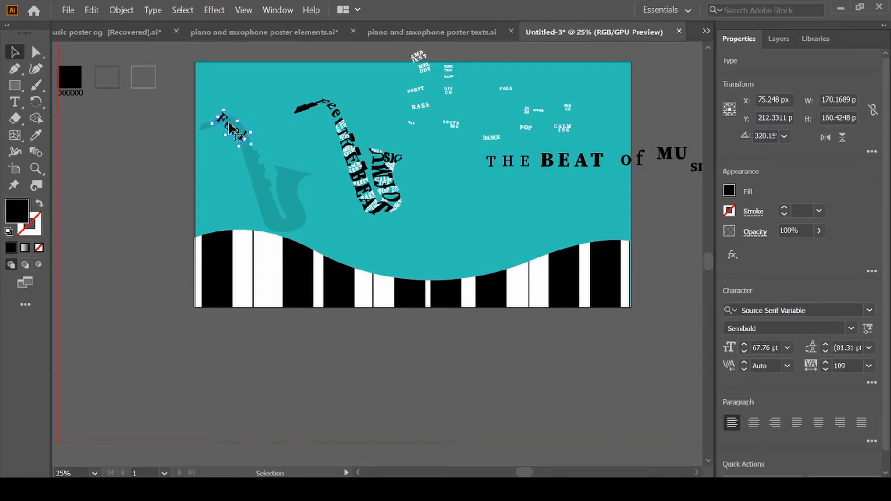
pyautogui.hotkey('ctrl', '+')
pyautogui.hotkey('ctrl', '+')
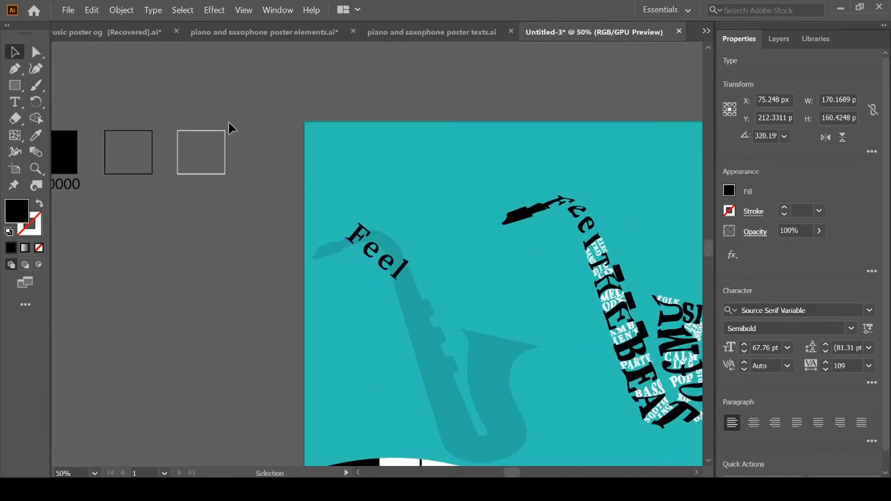
pyautogui.moveTo(370, 250); pyautogui.dragTo(375, 250)
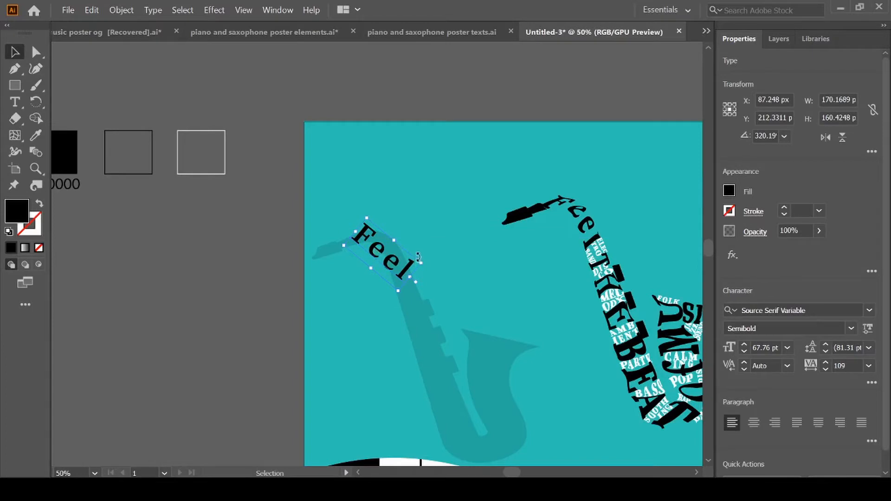
pyautogui.moveTo(426, 259); pyautogui.dragTo(421, 265)
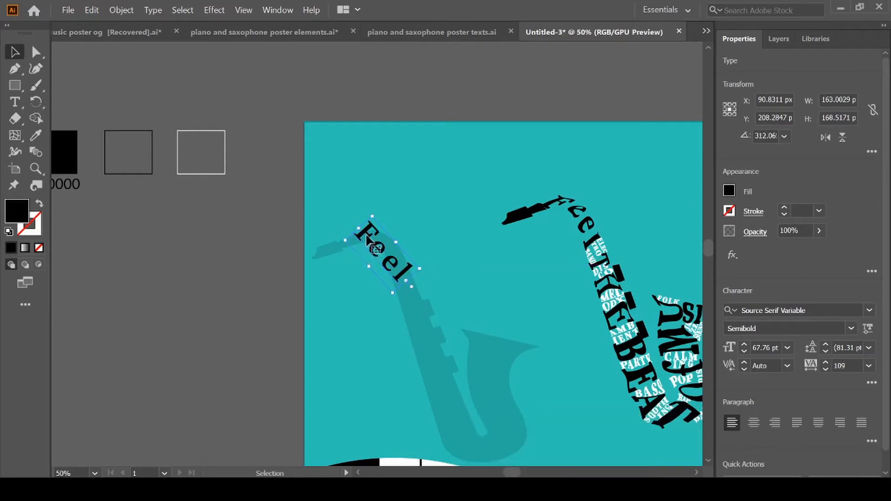
pyautogui.moveTo(367, 237); pyautogui.dragTo(368, 240)
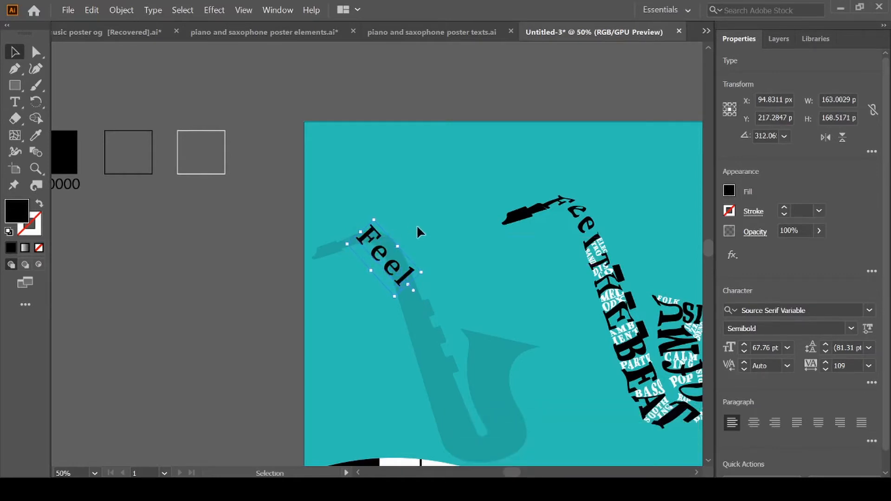
pyautogui.click(417, 227)
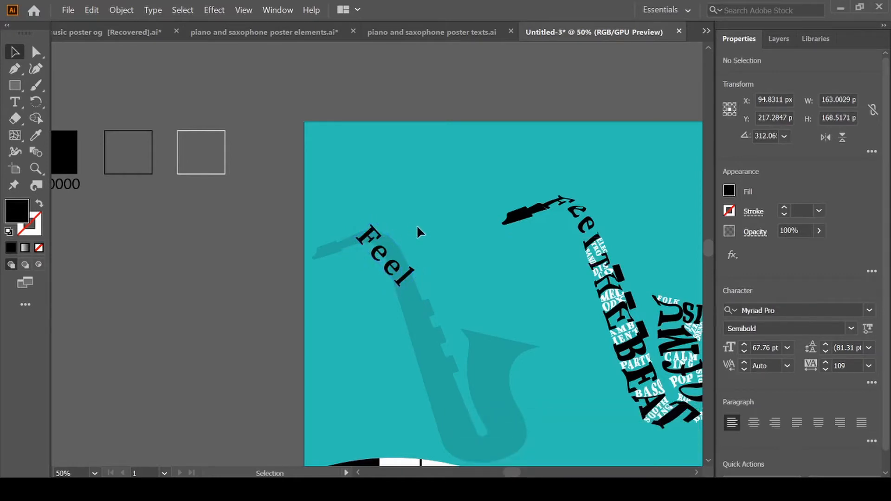
# Step: Apply an envelope mesh with 6 rows and 6 columns to the "Feel" text
pyautogui.click(407, 278)
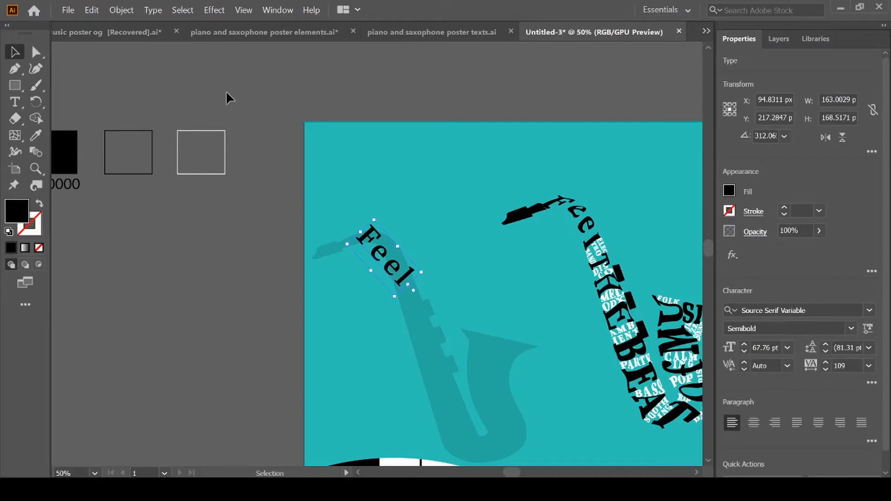
pyautogui.click(118, 10)
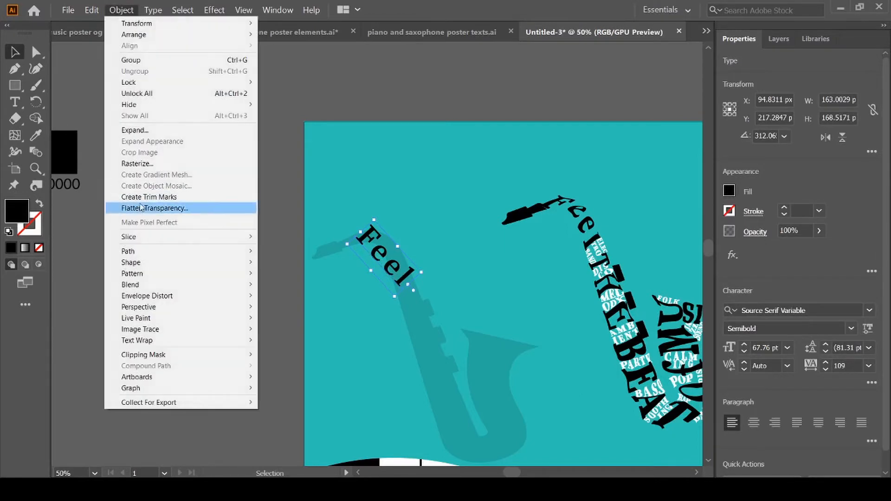
pyautogui.moveTo(142, 297)
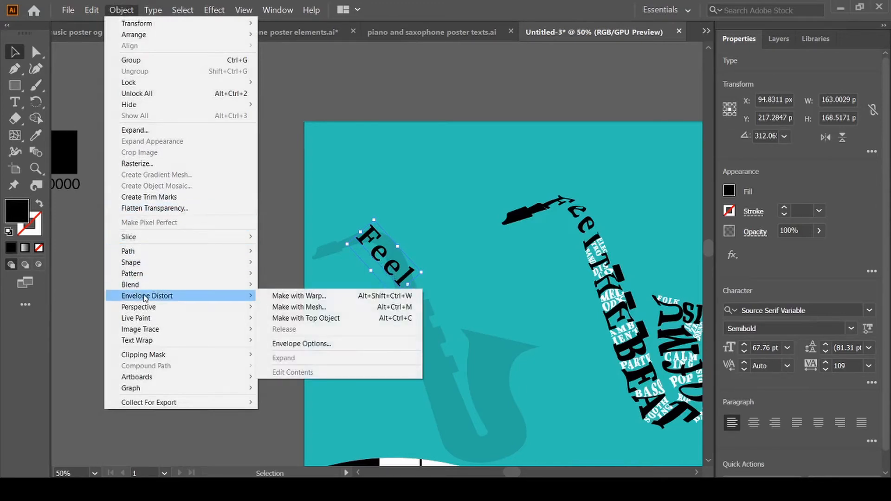
pyautogui.click(312, 308)
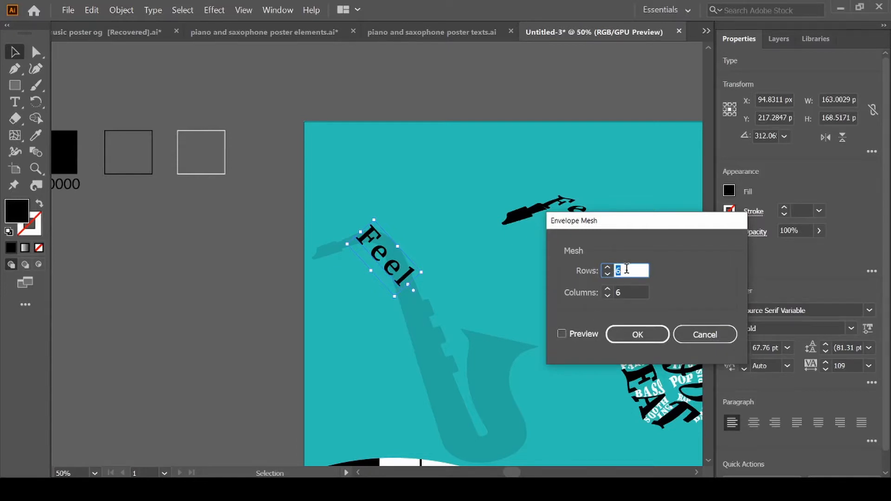
pyautogui.click(562, 333)
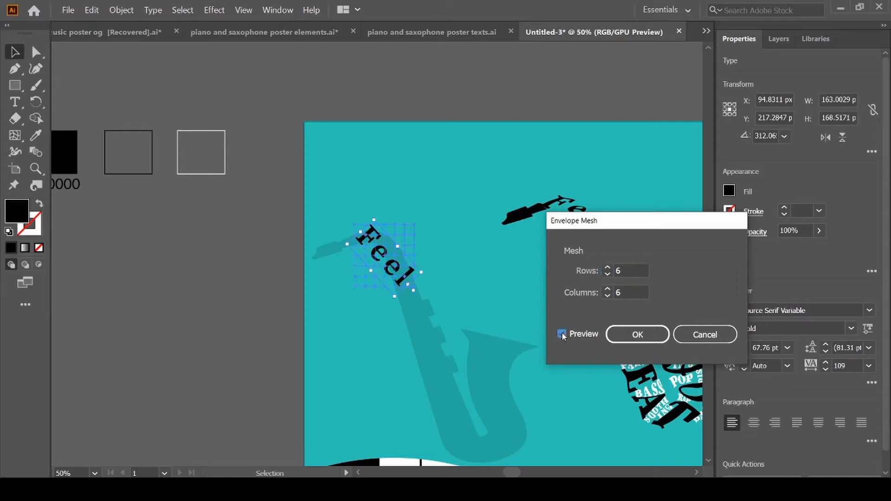
pyautogui.click(628, 270)
pyautogui.doubleClick(628, 269)
pyautogui.press('Up')
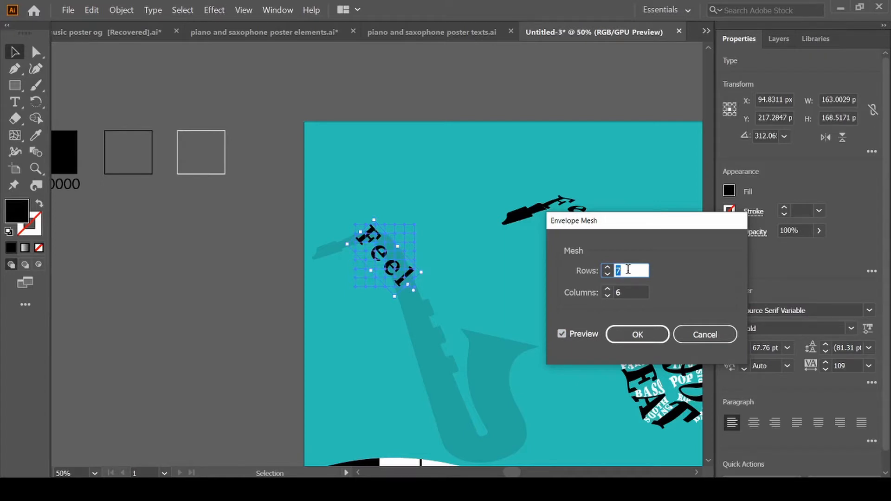
pyautogui.press('Down')
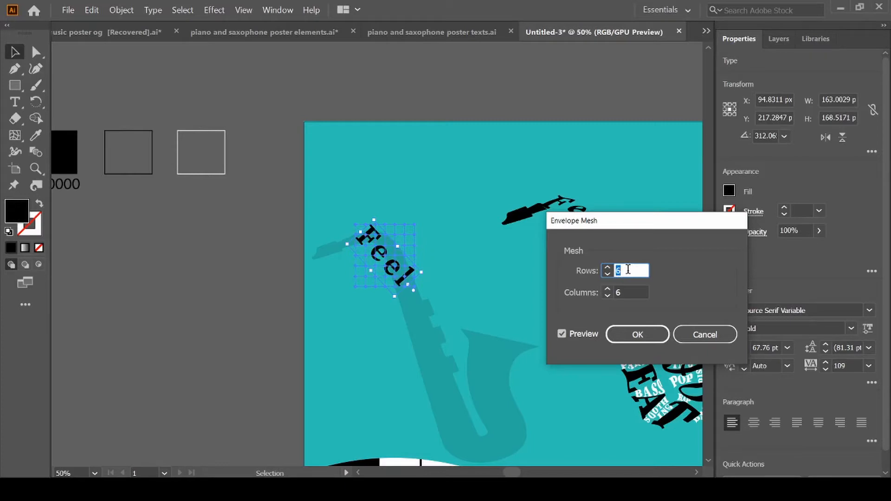
pyautogui.click(636, 335)
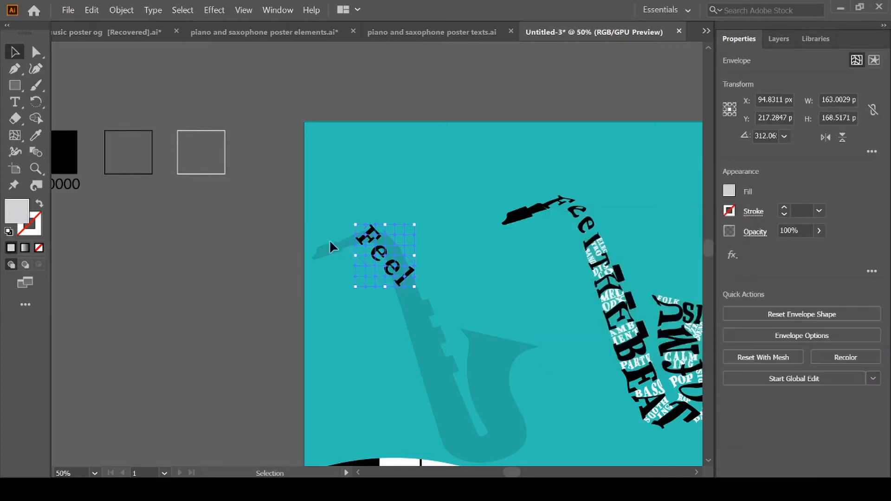
# Step: Reshape the mesh around the "F" and first "e" of "Feel" so they follow the silhouette's curved neck
pyautogui.hotkey('ctrl', '=')
pyautogui.hotkey('ctrl', '=')
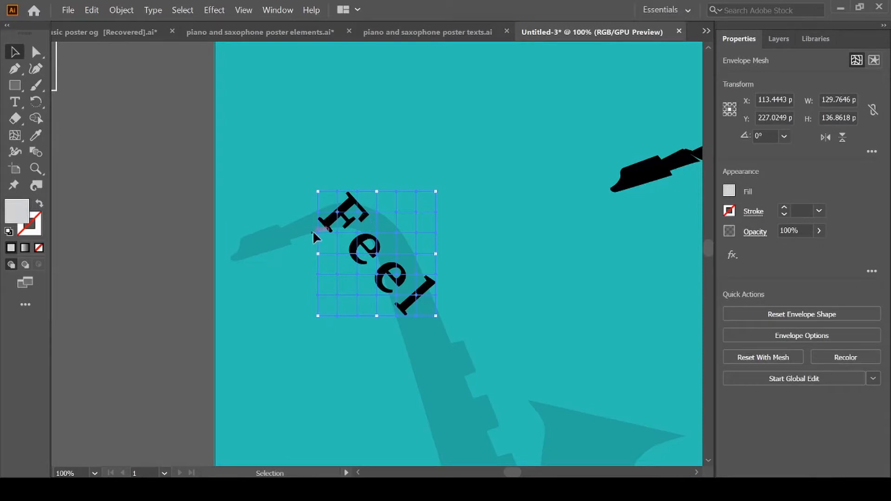
pyautogui.press('a')
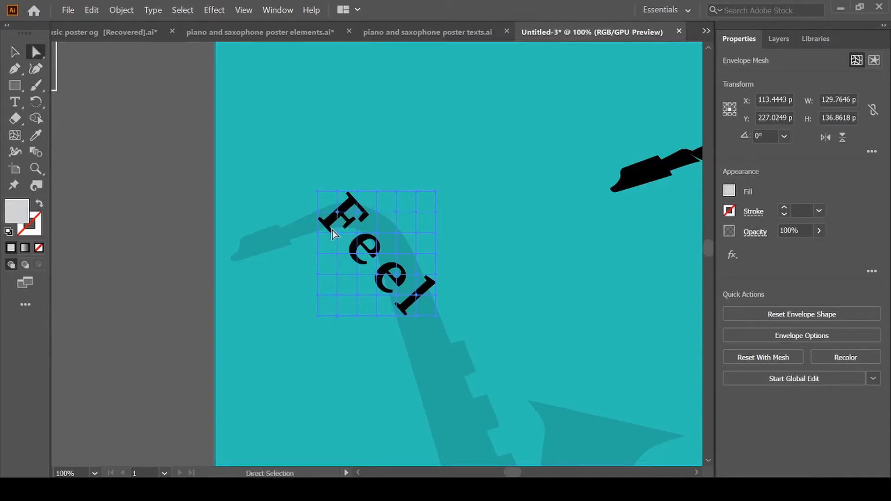
pyautogui.moveTo(337, 232); pyautogui.dragTo(297, 229)
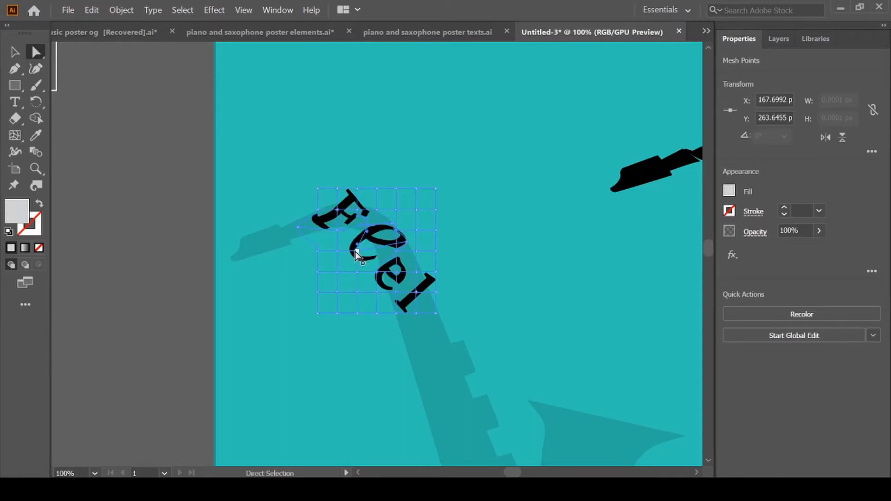
pyautogui.moveTo(356, 252); pyautogui.dragTo(372, 261)
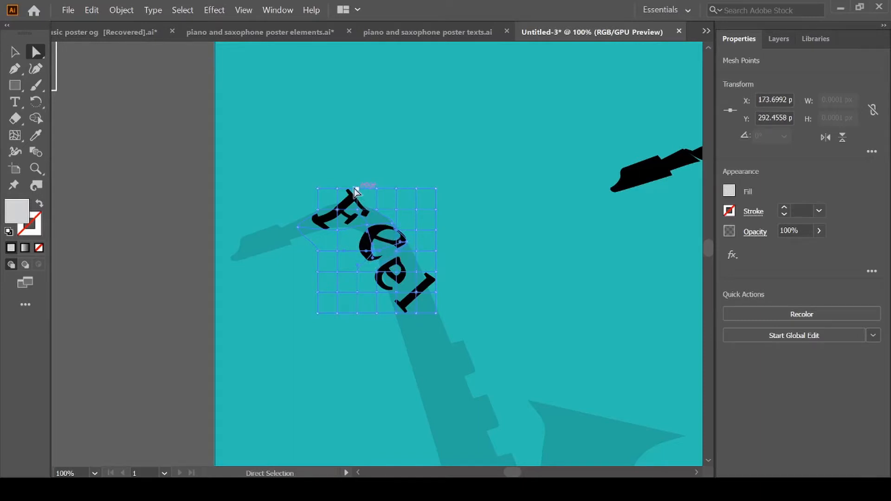
pyautogui.moveTo(358, 189); pyautogui.dragTo(366, 226)
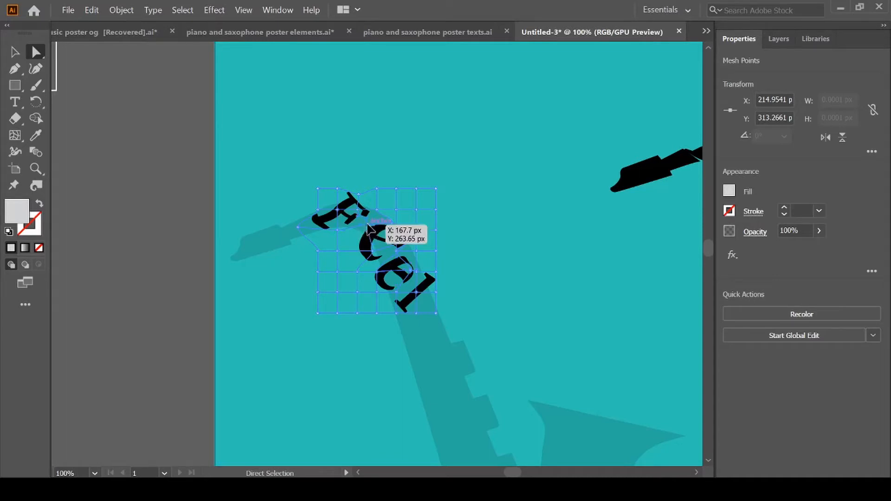
pyautogui.moveTo(367, 224); pyautogui.dragTo(363, 226)
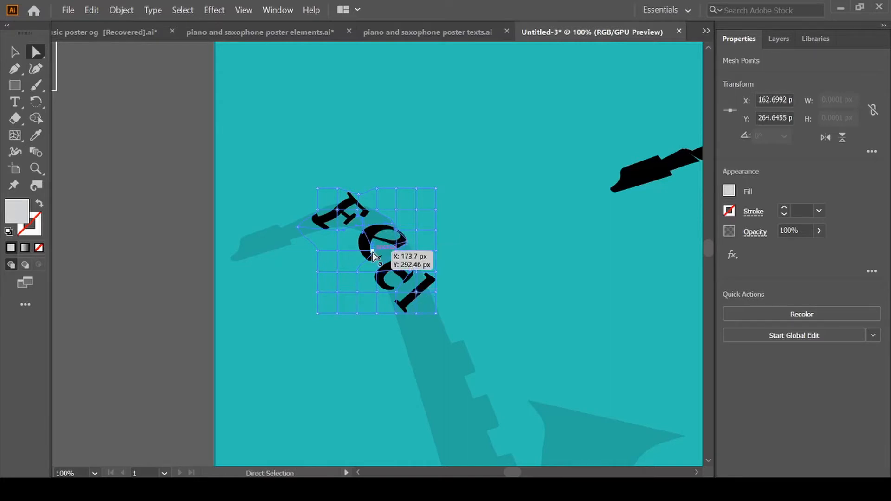
pyautogui.moveTo(372, 251); pyautogui.dragTo(399, 229)
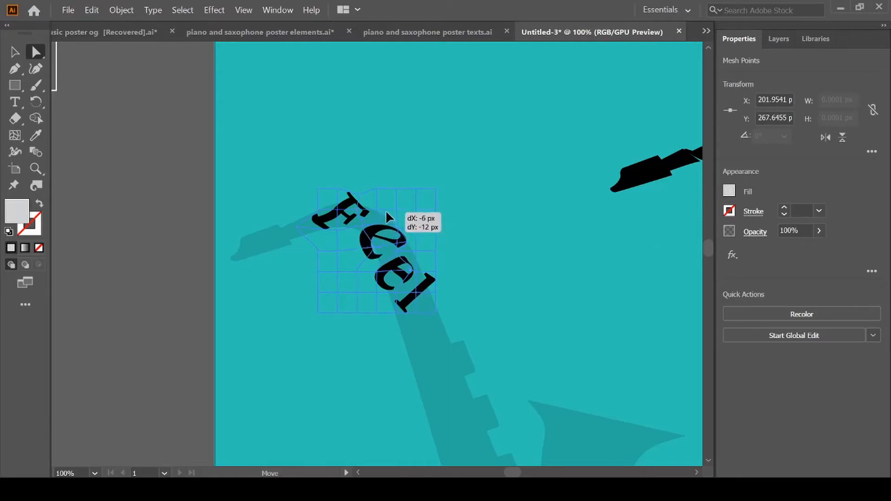
# Step: Adjust the remaining mesh points so the "ee" and "l" of "Feel" fit the silhouette's neck, and deselect the text
pyautogui.click(412, 251)
pyautogui.moveTo(416, 272); pyautogui.dragTo(386, 290)
pyautogui.moveTo(373, 247); pyautogui.dragTo(399, 221)
pyautogui.moveTo(357, 272); pyautogui.dragTo(374, 268)
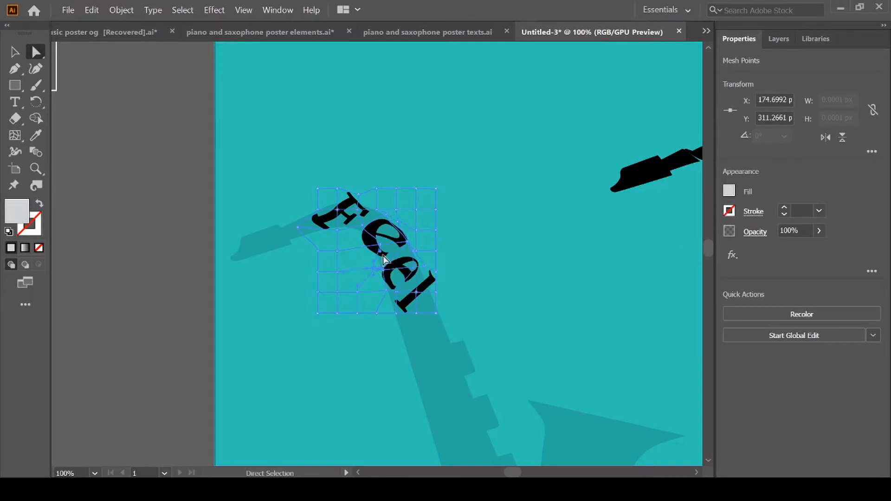
pyautogui.moveTo(397, 313); pyautogui.dragTo(439, 321)
pyautogui.moveTo(416, 292); pyautogui.dragTo(434, 303)
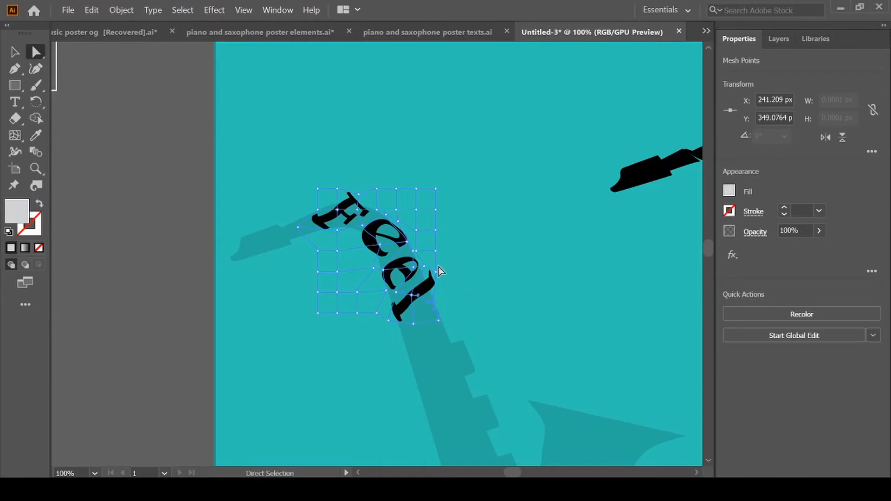
pyautogui.moveTo(436, 272)
pyautogui.mouseDown()
pyautogui.moveTo(407, 298)
pyautogui.moveTo(435, 284)
pyautogui.mouseUp()
pyautogui.click(475, 287)
pyautogui.hscroll(1, 474, 287)
pyautogui.hscroll(3, 503, 276)
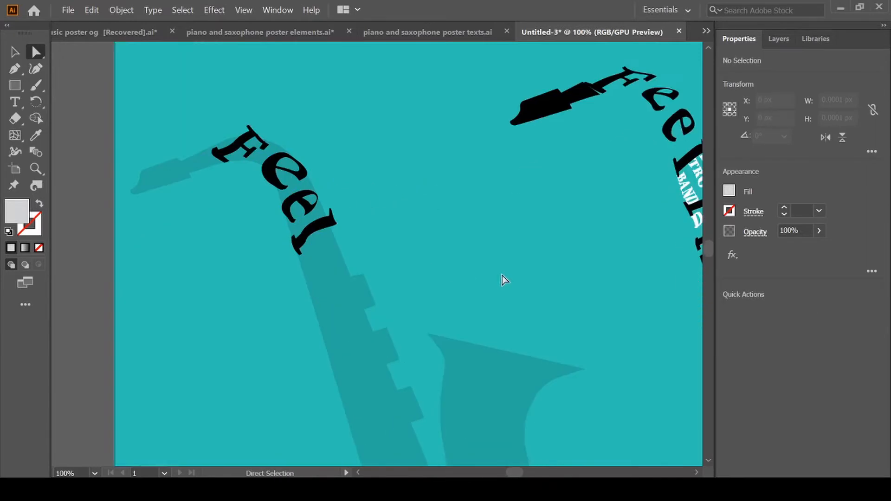
pyautogui.scroll(-1, 503, 276)
pyautogui.hscroll(3, 502, 276)
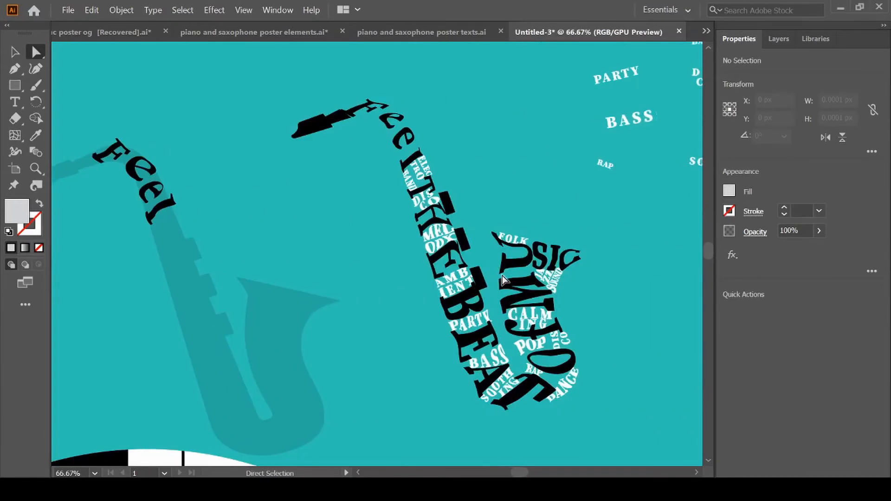
# Step: Move the "THE" text across the artboard onto the body of the faint saxophone silhouette
pyautogui.hscroll(4, 571, 312)
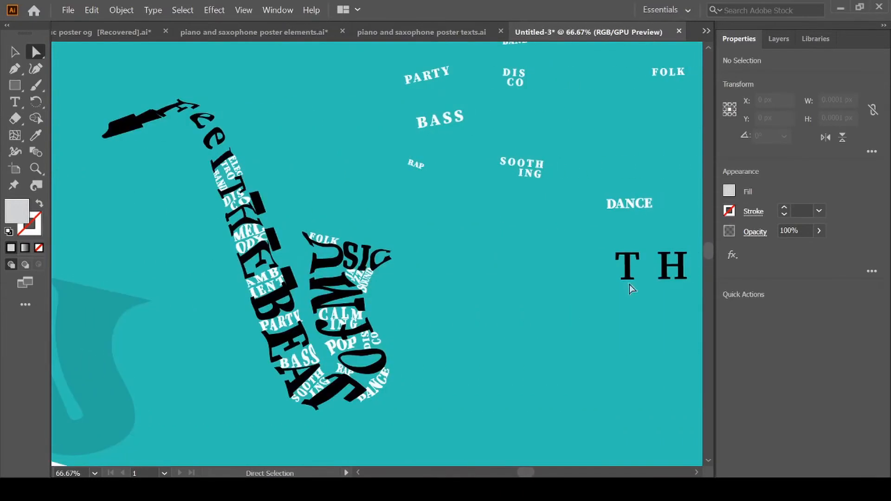
pyautogui.hscroll(5, 656, 279)
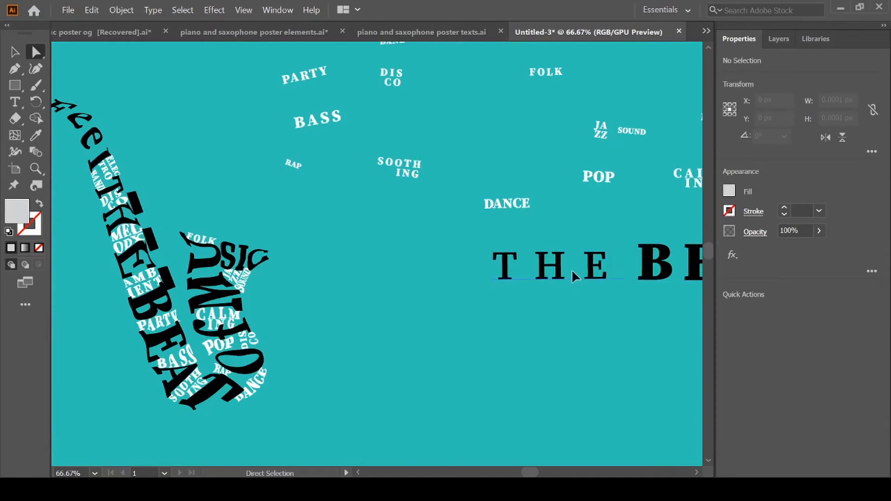
pyautogui.click(572, 271)
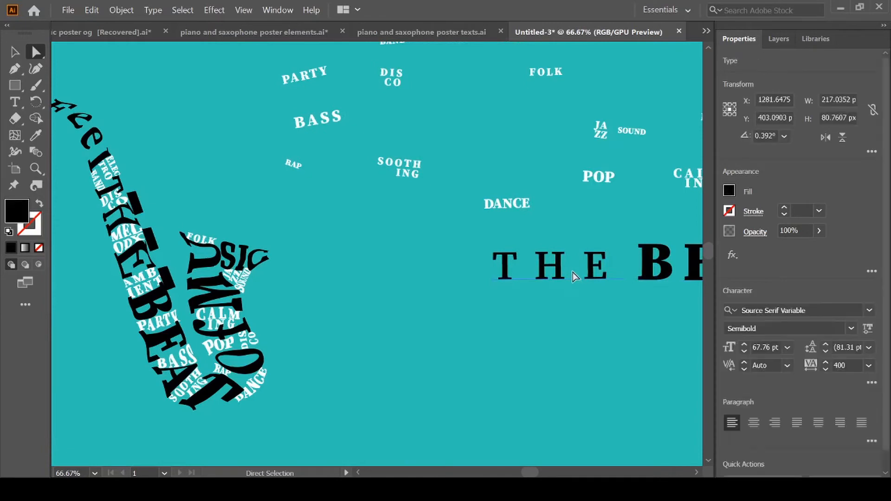
pyautogui.click(17, 54)
pyautogui.moveTo(561, 261); pyautogui.dragTo(316, 308)
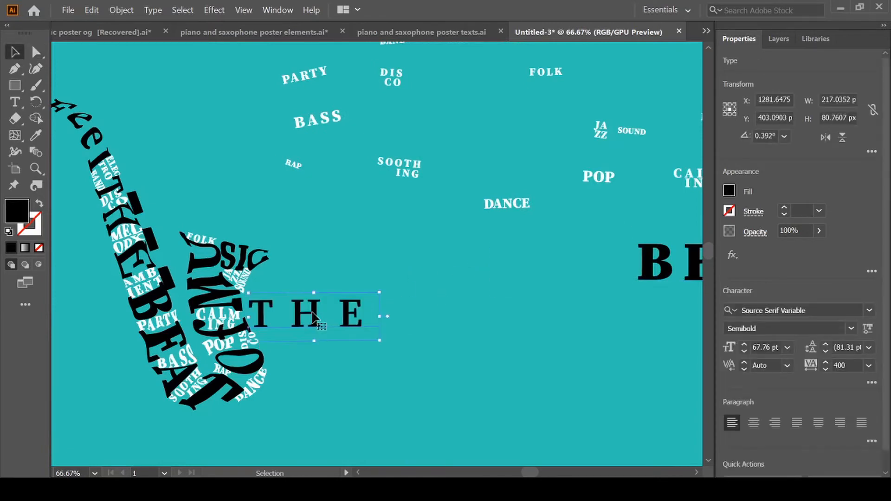
pyautogui.hscroll(-5, 468, 324)
pyautogui.moveTo(451, 321); pyautogui.dragTo(149, 321)
pyautogui.hscroll(-10, 149, 320)
pyautogui.moveTo(339, 314); pyautogui.dragTo(196, 275)
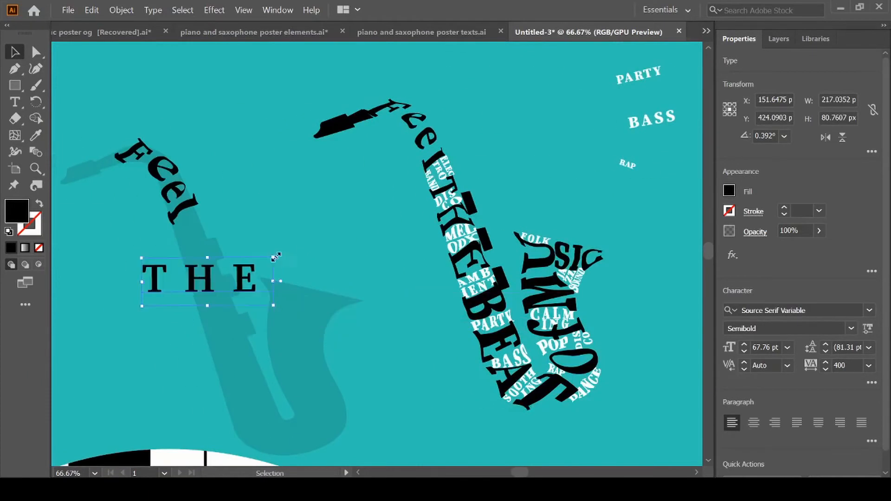
# Step: Rotate the "THE" text to about 290° and position it along the silhouette's body, directly below "Feel"
pyautogui.moveTo(275, 256); pyautogui.dragTo(257, 335)
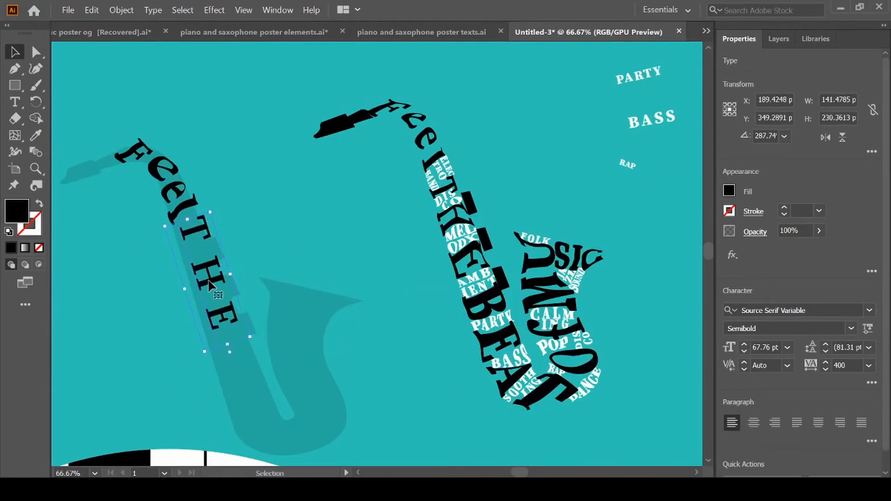
pyautogui.moveTo(209, 281); pyautogui.dragTo(211, 305)
pyautogui.moveTo(233, 338); pyautogui.dragTo(233, 323)
pyautogui.click(285, 269)
pyautogui.click(213, 294)
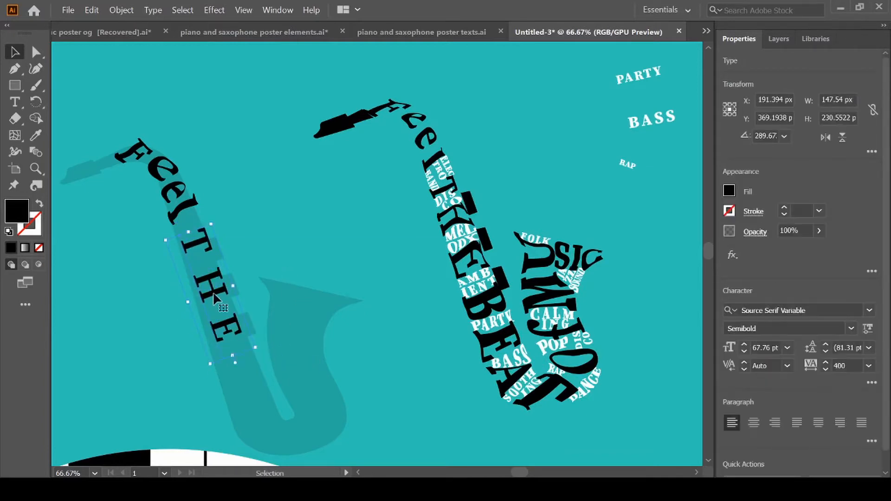
# Step: Apply an envelope mesh with 6 rows and 6 columns to "THE", and add an extra mesh row through the "H"
pyautogui.click(119, 9)
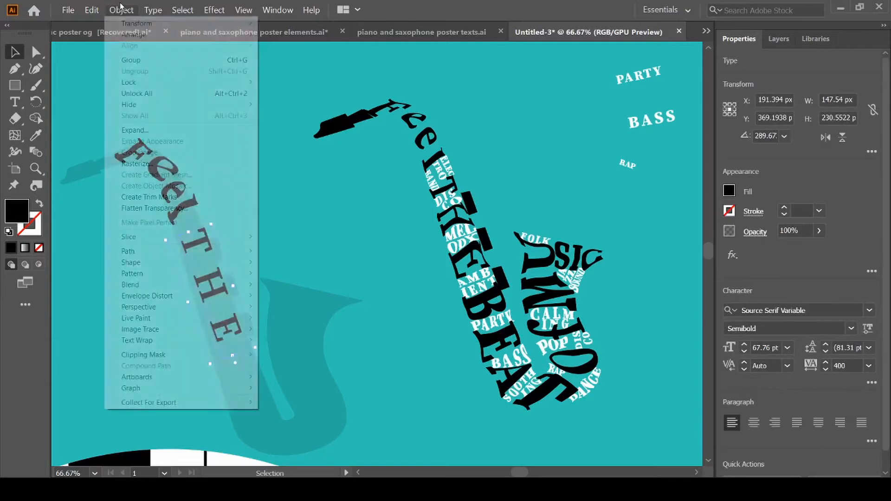
pyautogui.moveTo(168, 297)
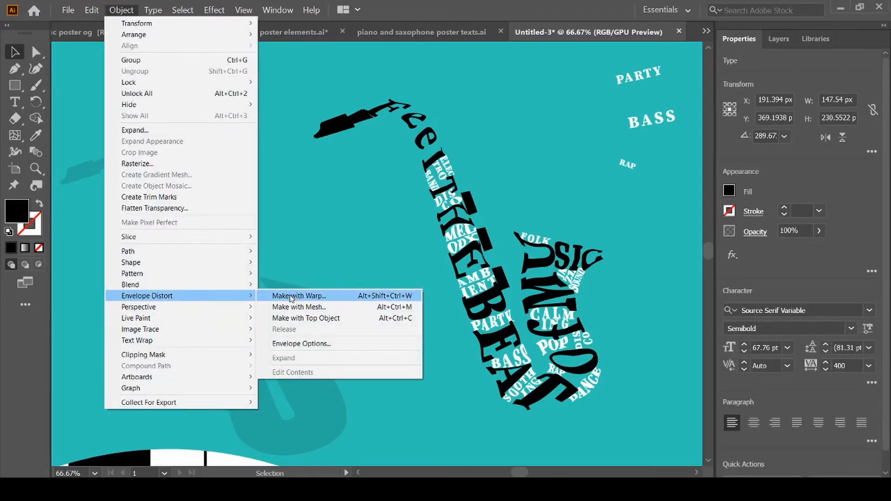
pyautogui.click(294, 306)
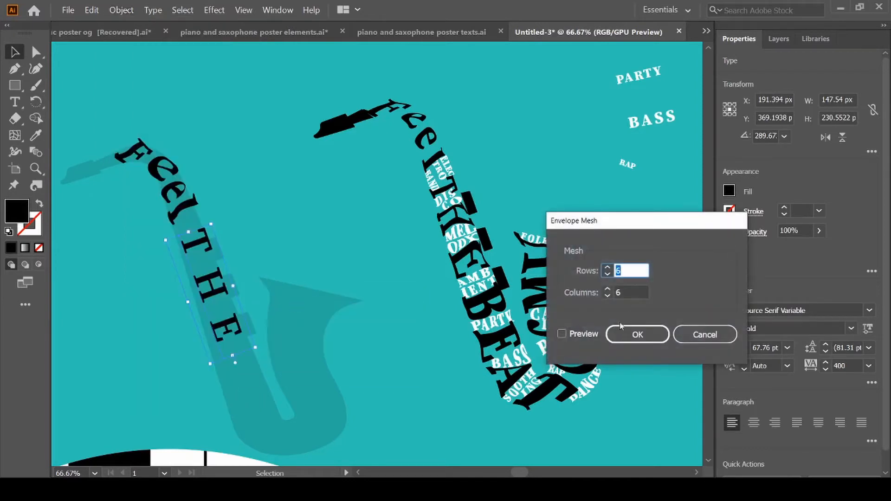
pyautogui.click(645, 339)
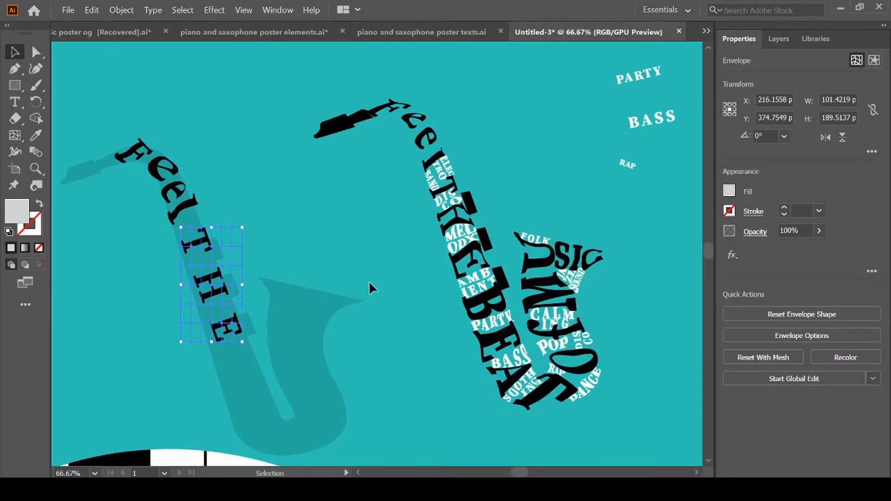
pyautogui.press('u')
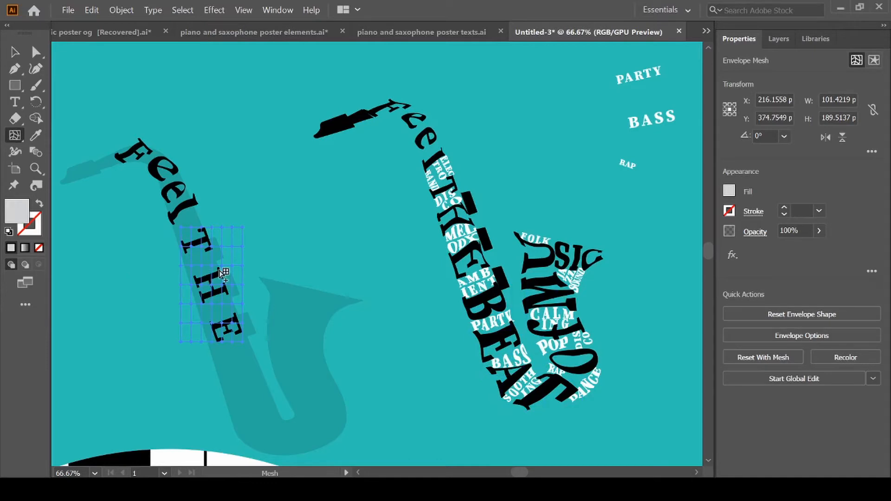
pyautogui.click(243, 277)
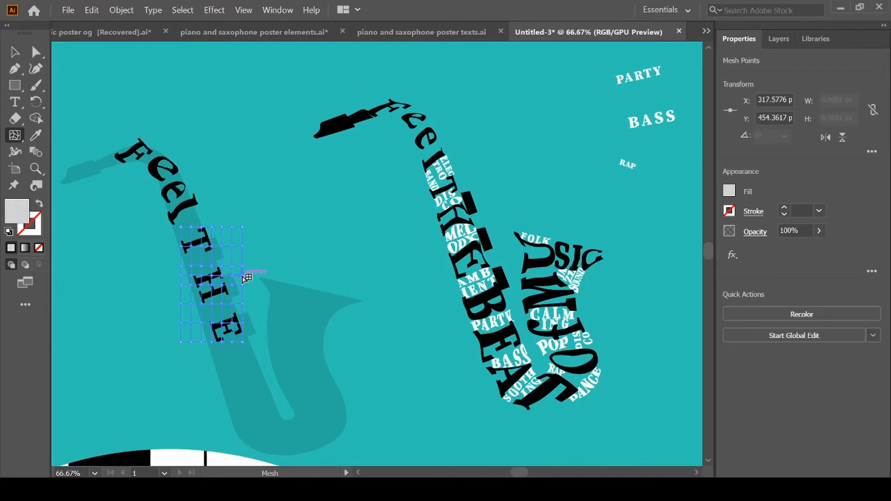
# Step: Reshape the mesh around the "T" of "THE" so its stem extends to the silhouette's left edge
pyautogui.hscroll(-1, 141, 207)
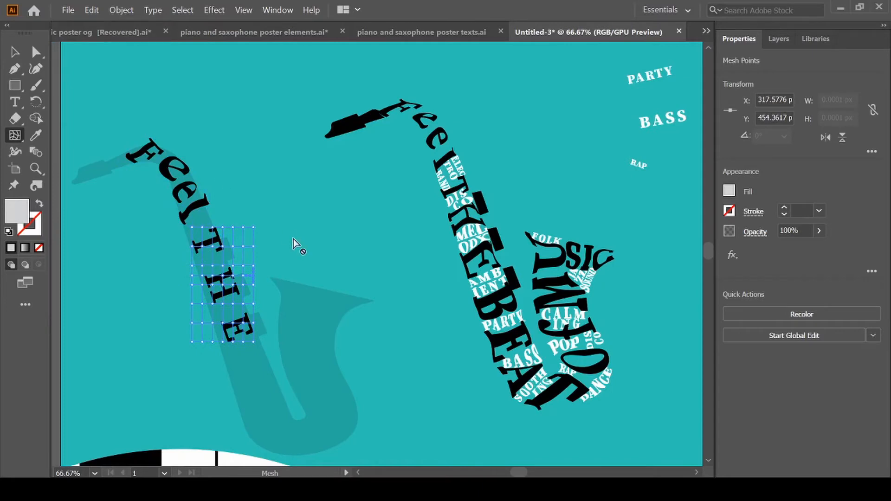
pyautogui.press('a')
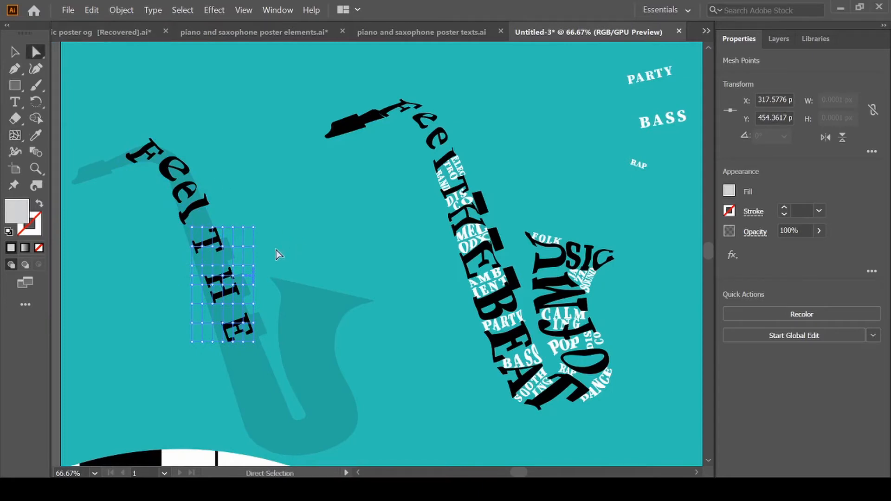
pyautogui.hotkey('ctrl', '+')
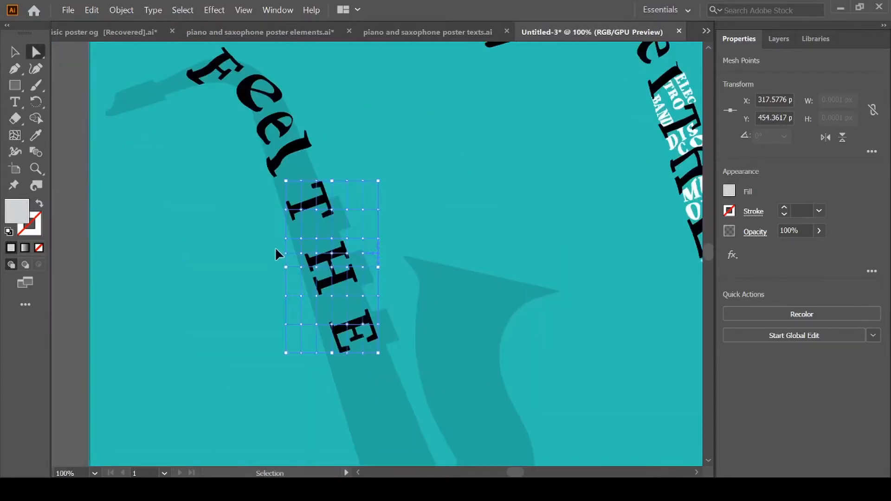
pyautogui.hotkey('ctrl', '+')
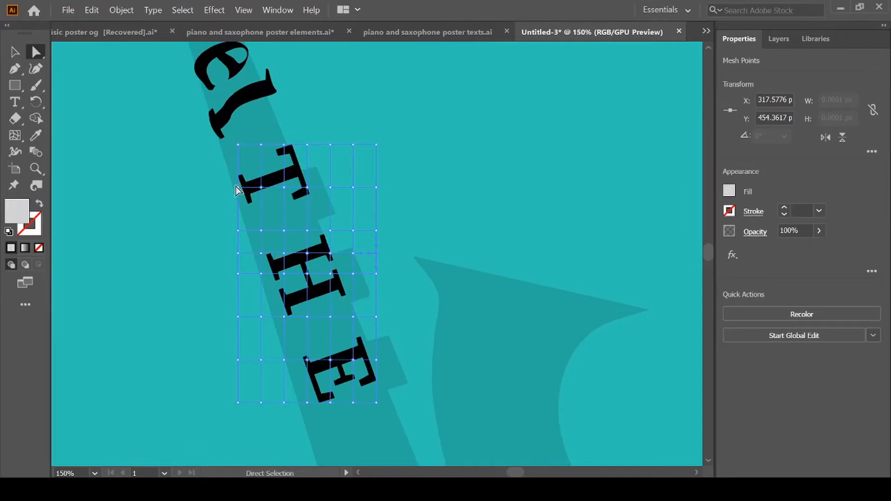
pyautogui.moveTo(236, 188); pyautogui.dragTo(231, 190)
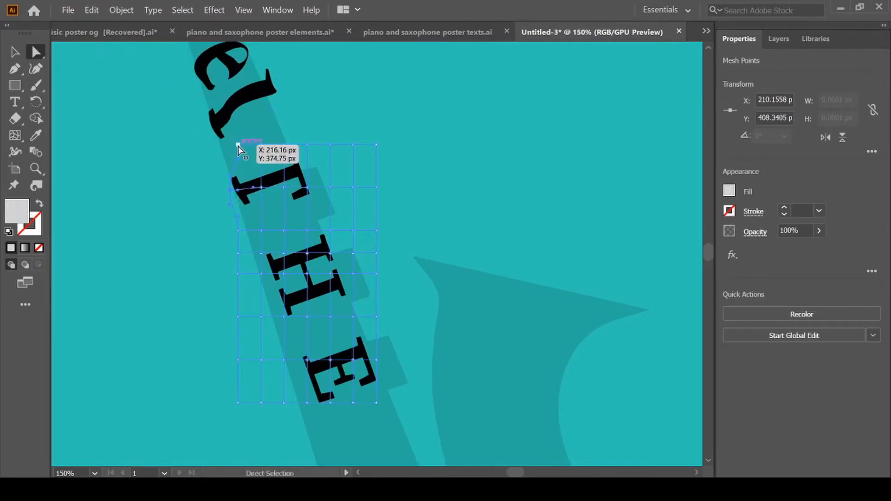
pyautogui.moveTo(238, 147); pyautogui.dragTo(219, 151)
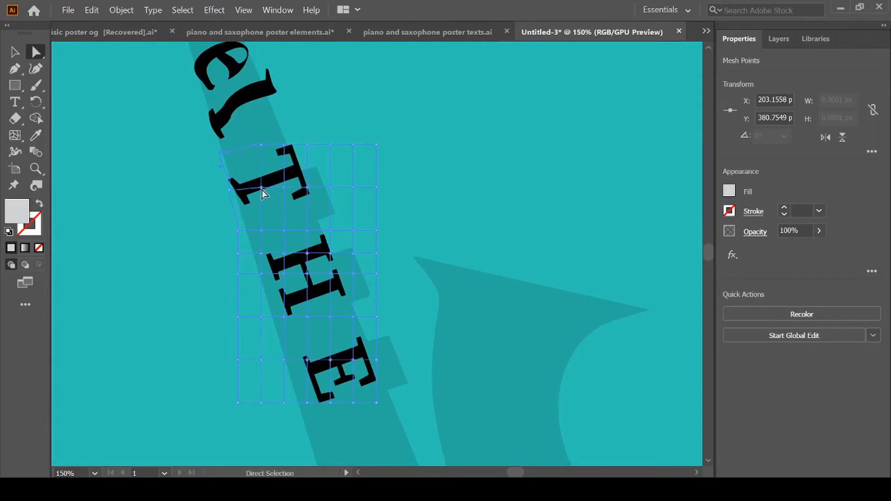
pyautogui.moveTo(261, 190); pyautogui.dragTo(257, 190)
# Step: Pull the mesh points beside the "H" and "E" outward so both letters reach the silhouette's left edge
pyautogui.moveTo(261, 273); pyautogui.dragTo(249, 251)
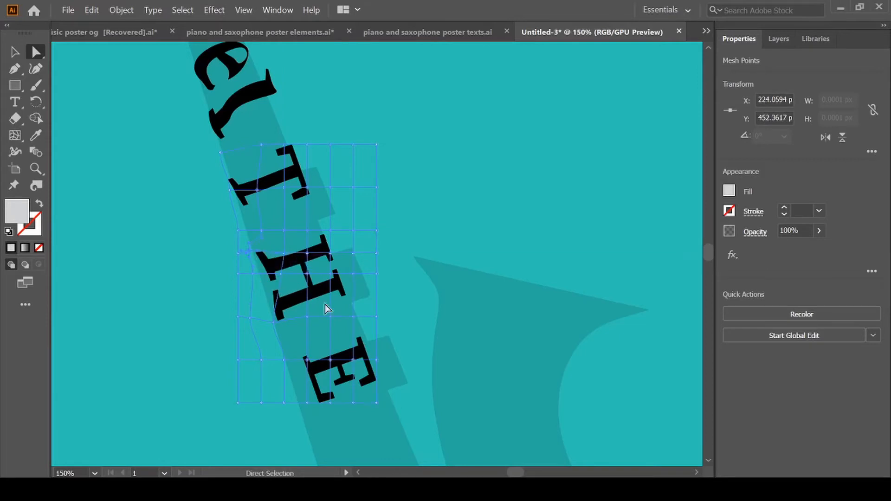
pyautogui.moveTo(273, 322); pyautogui.dragTo(267, 322)
pyautogui.moveTo(307, 403); pyautogui.dragTo(298, 413)
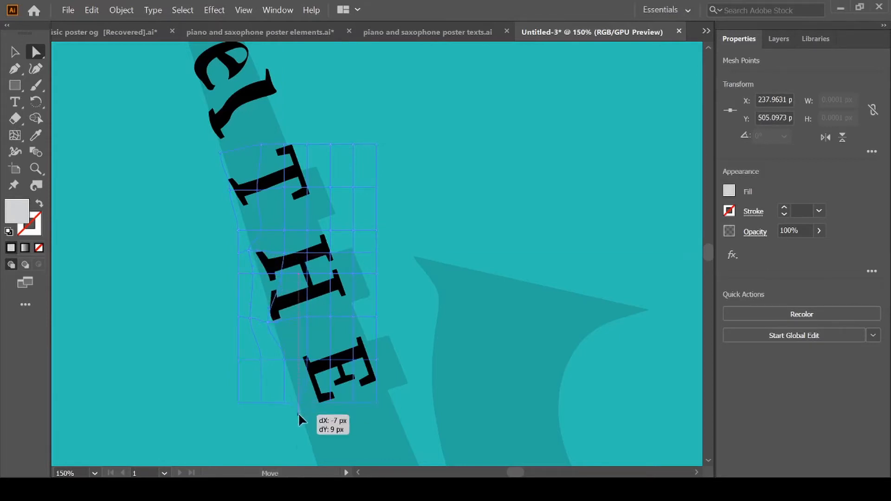
pyautogui.moveTo(307, 360); pyautogui.dragTo(272, 359)
pyautogui.moveTo(296, 414)
pyautogui.mouseDown()
pyautogui.moveTo(333, 408)
pyautogui.moveTo(289, 410)
pyautogui.mouseUp()
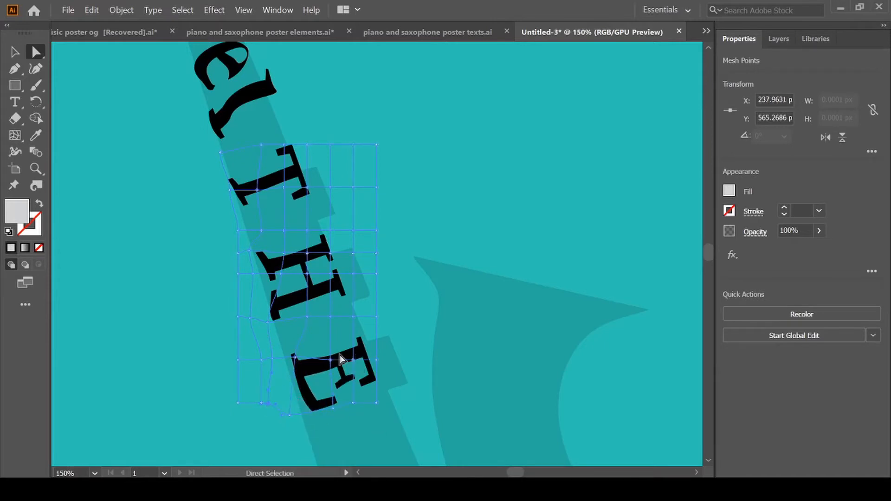
# Step: Stretch the right side of the "E" toward the silhouette's edge, adding a mesh row above the letter, and deselect the text
pyautogui.moveTo(377, 403); pyautogui.dragTo(388, 389)
pyautogui.press('u')
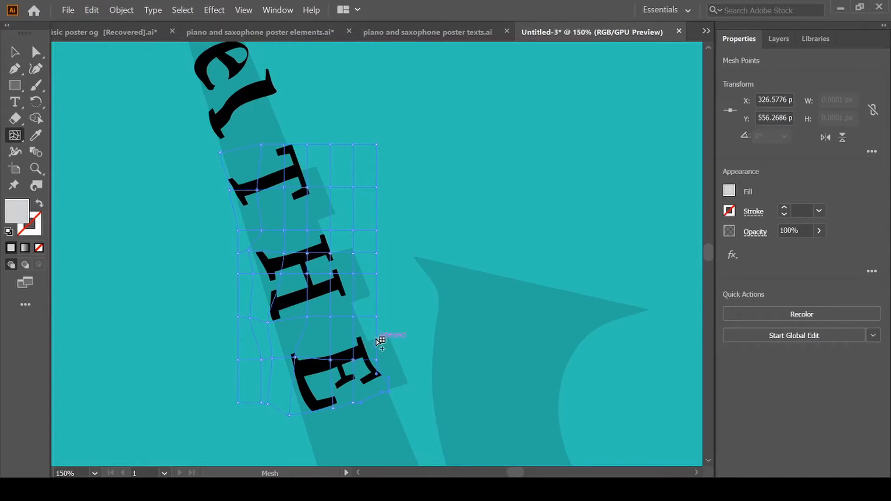
pyautogui.click(378, 340)
pyautogui.press('a')
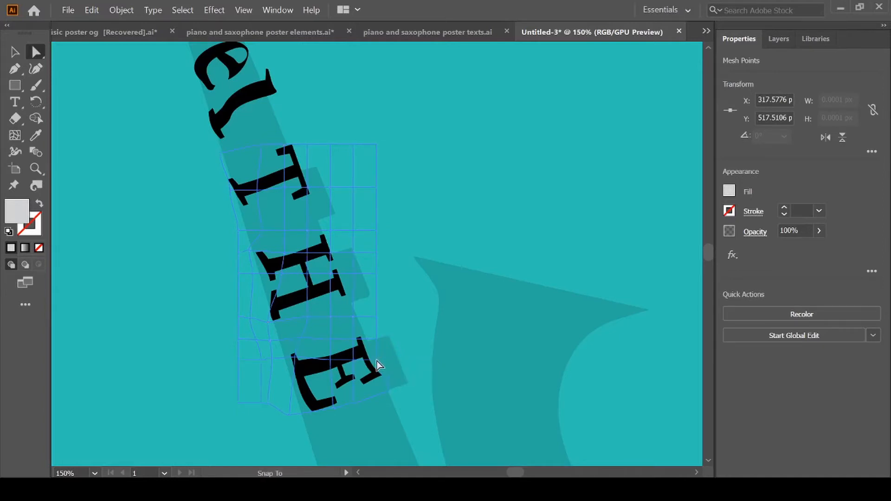
pyautogui.moveTo(377, 362); pyautogui.dragTo(375, 332)
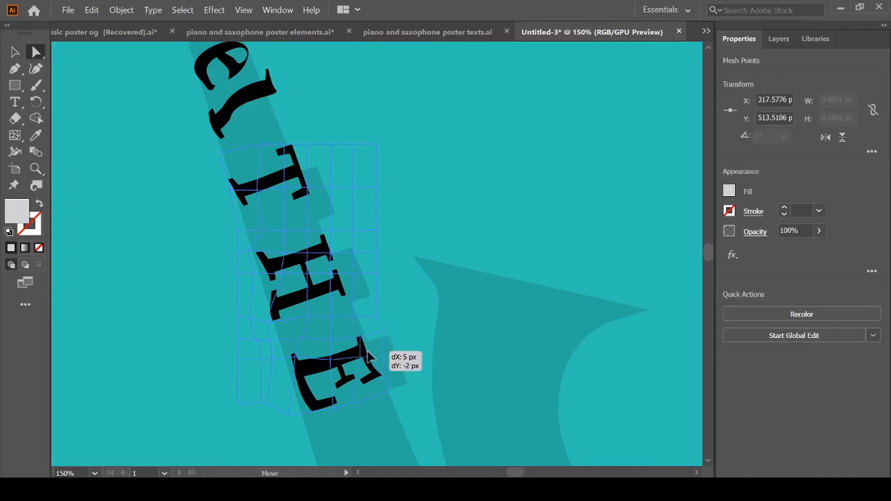
pyautogui.click(425, 353)
# Step: Move the "BEAT" text from the far side of the artboard to the base of the faint saxophone silhouette
pyautogui.hotkey('ctrl', '-')
pyautogui.hotkey('ctrl', '-')
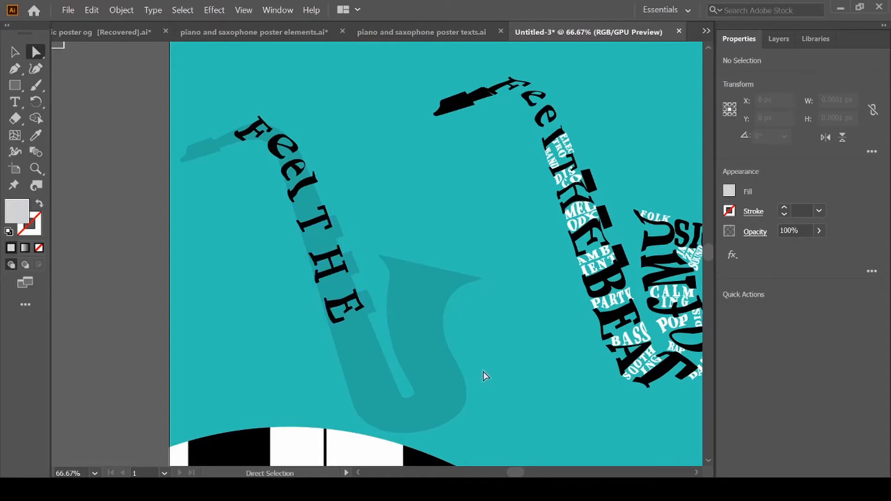
pyautogui.hscroll(5, 488, 374)
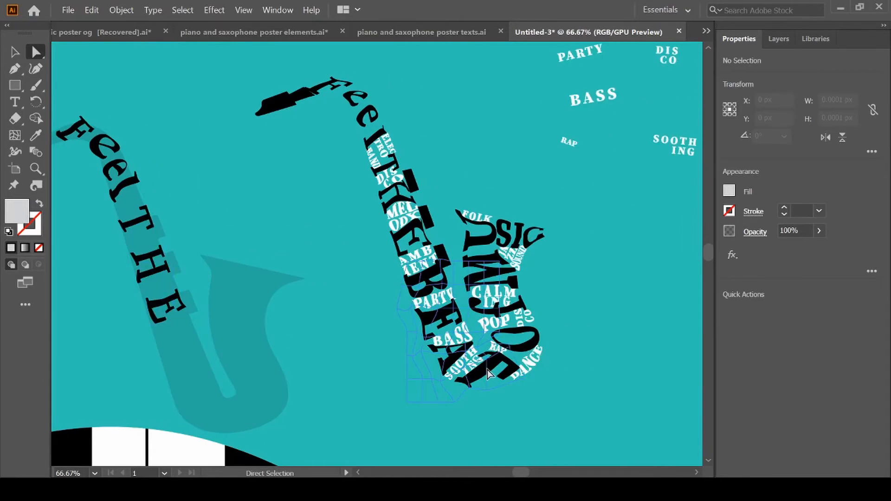
pyautogui.hotkey('ctrl', '-')
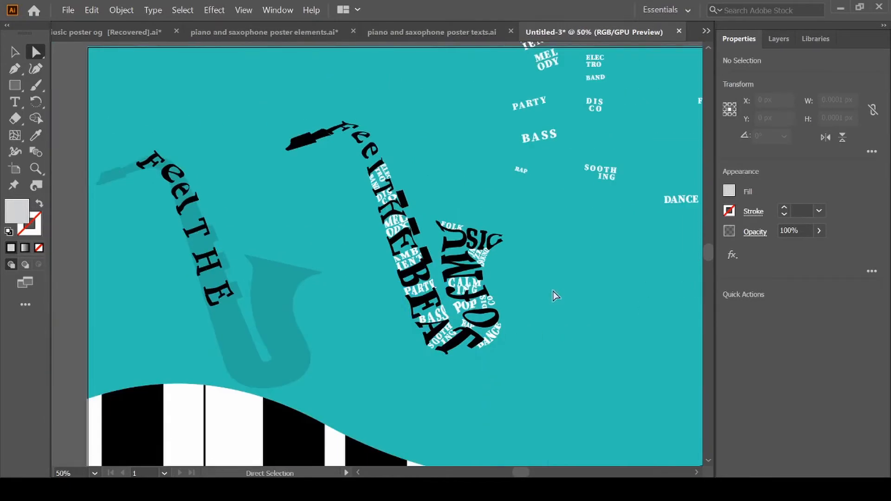
pyautogui.hscroll(8, 556, 296)
pyautogui.click(546, 249)
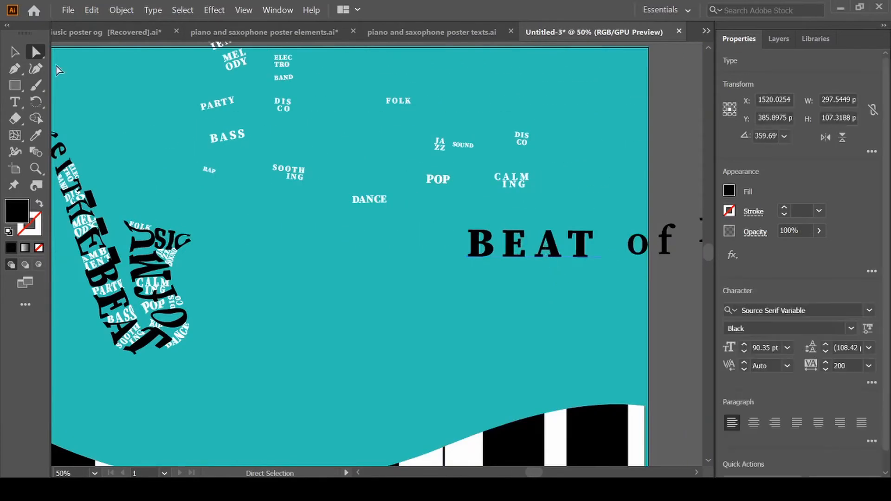
pyautogui.press('v')
pyautogui.moveTo(530, 255); pyautogui.dragTo(131, 377)
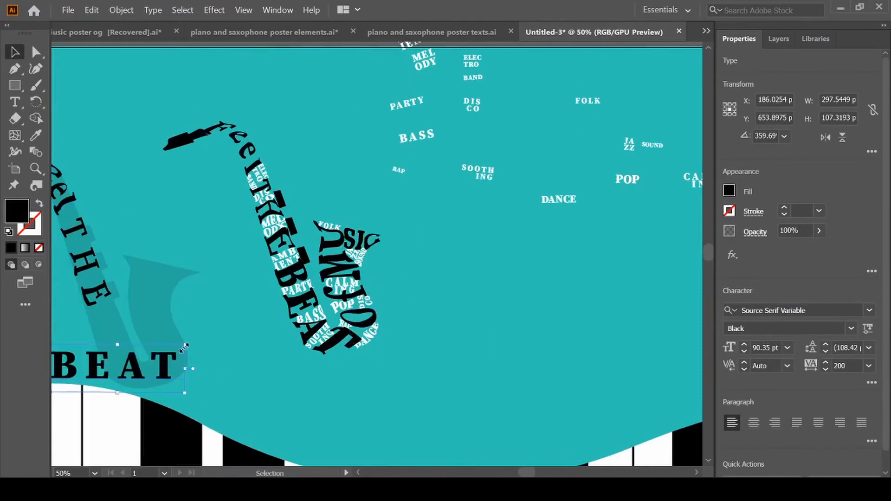
# Step: Rotate the "BEAT" text to about 305° and position it below "THE" along the silhouette's lower body
pyautogui.moveTo(189, 343); pyautogui.dragTo(183, 409)
pyautogui.moveTo(112, 368); pyautogui.dragTo(125, 369)
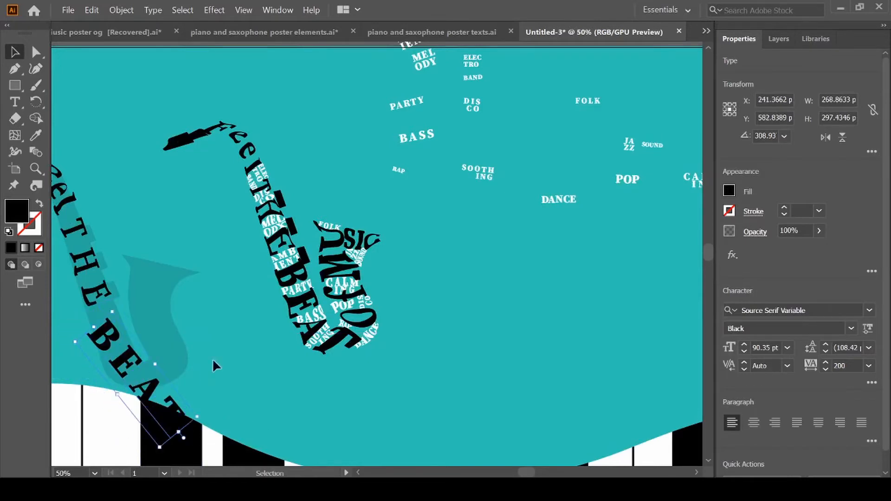
pyautogui.hscroll(-3, 213, 362)
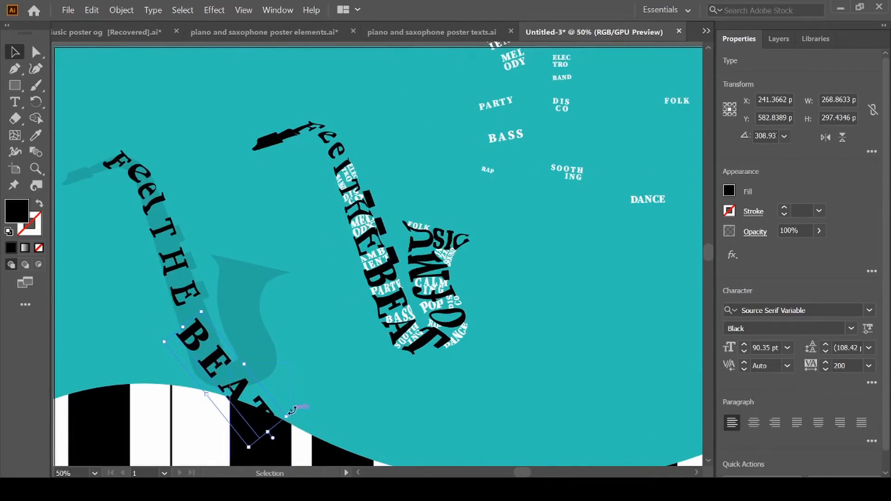
pyautogui.moveTo(293, 410); pyautogui.dragTo(290, 415)
pyautogui.moveTo(217, 366); pyautogui.dragTo(218, 363)
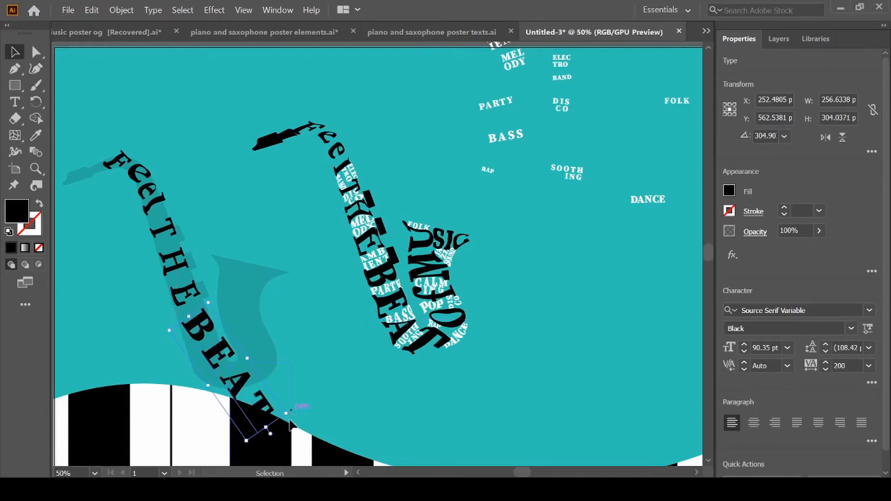
pyautogui.keyDown('shift'); pyautogui.click(280, 412); pyautogui.keyUp('shift')
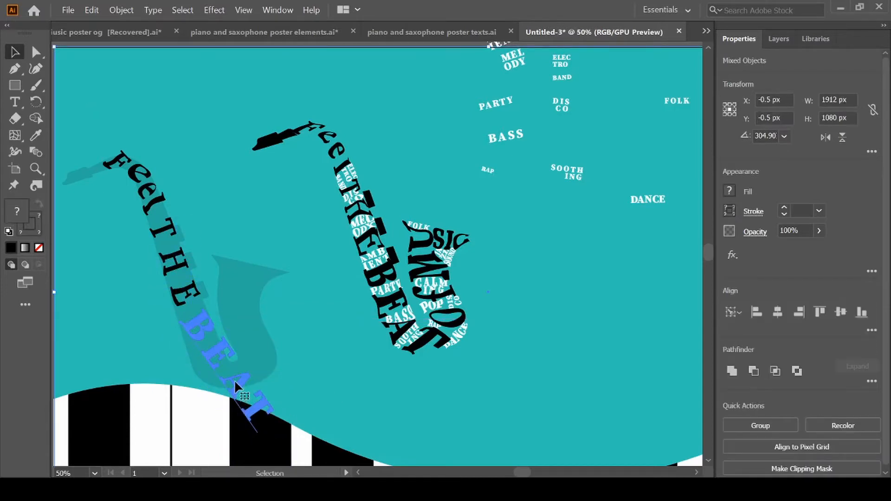
pyautogui.moveTo(195, 327); pyautogui.dragTo(286, 318)
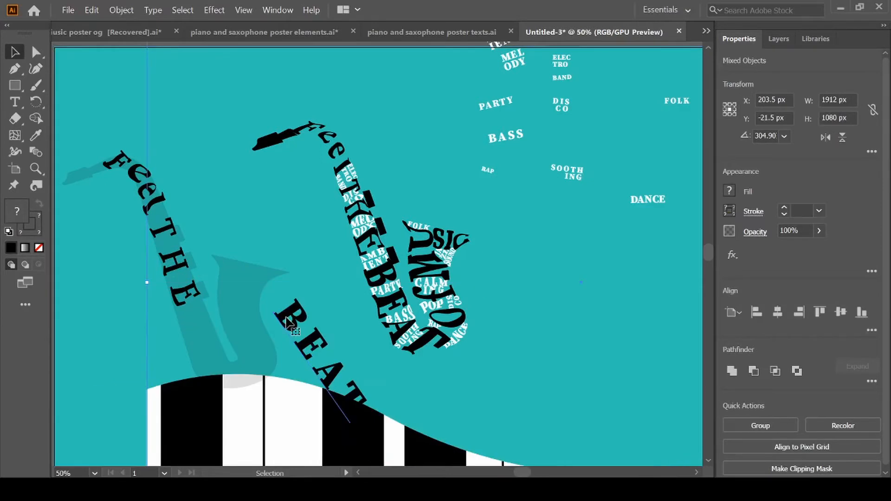
pyautogui.hotkey('ctrl', 'z')
# Step: Lock the clip group holding the wavy piano keys so it stays fixed while the text is edited
pyautogui.hotkey('ctrl', '-')
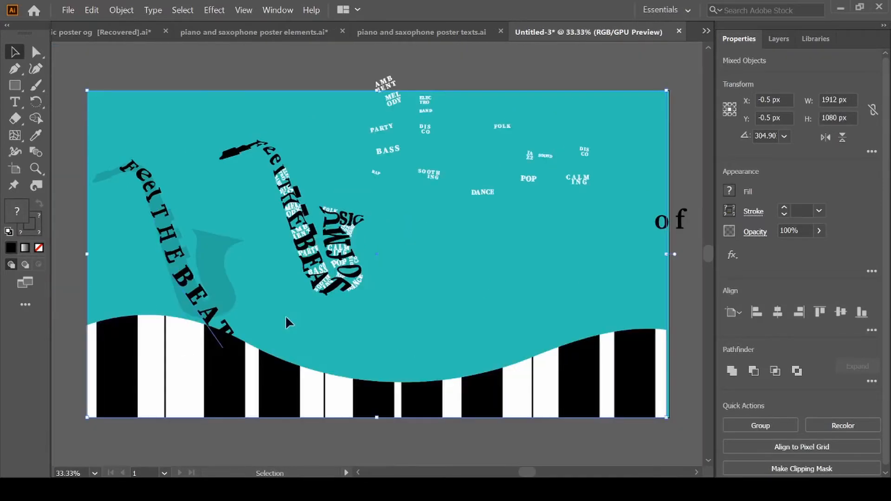
pyautogui.click(785, 42)
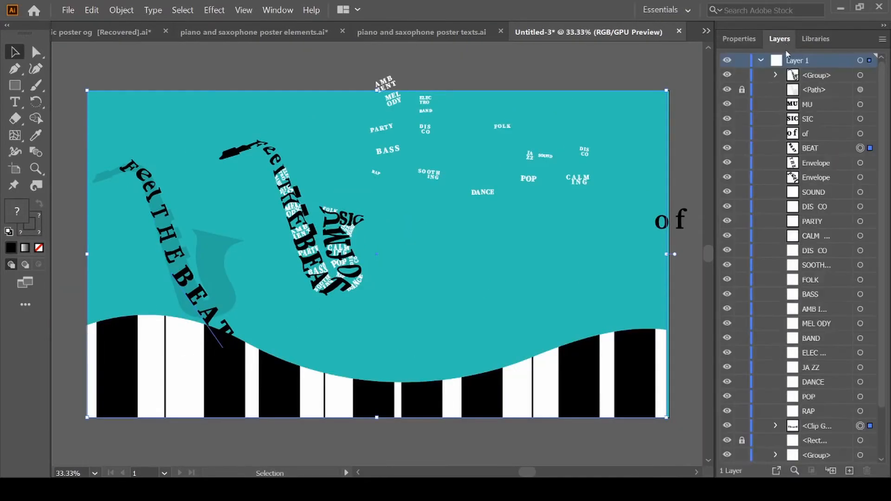
pyautogui.click(742, 426)
pyautogui.hotkey('ctrl', '+')
pyautogui.hotkey('ctrl', '+')
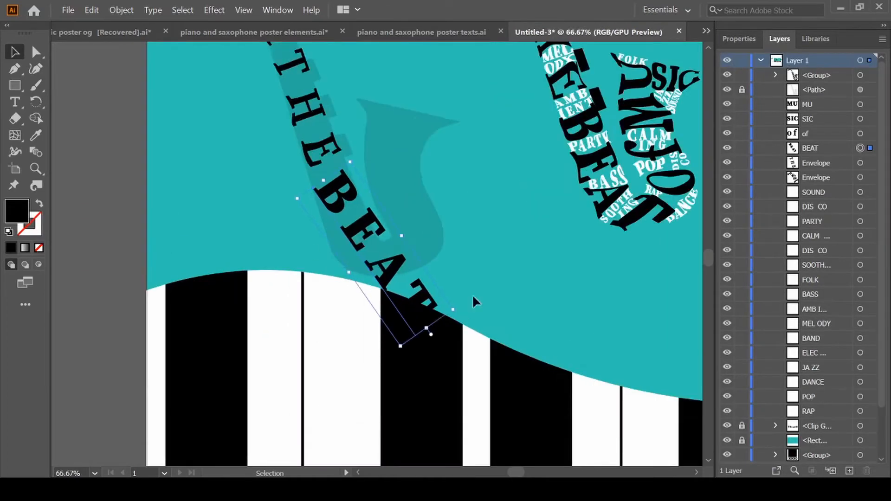
# Step: Tilt "BEAT" more steeply along the silhouette, shift it slightly toward the outer edge, and apply an envelope mesh of 6 rows and 6 columns
pyautogui.moveTo(458, 311); pyautogui.dragTo(453, 326)
pyautogui.moveTo(362, 242); pyautogui.dragTo(350, 251)
pyautogui.click(122, 10)
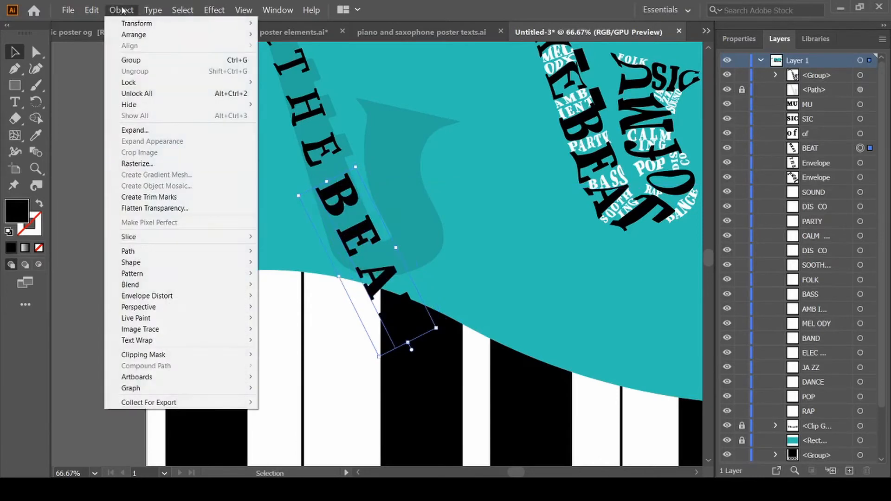
pyautogui.moveTo(138, 297)
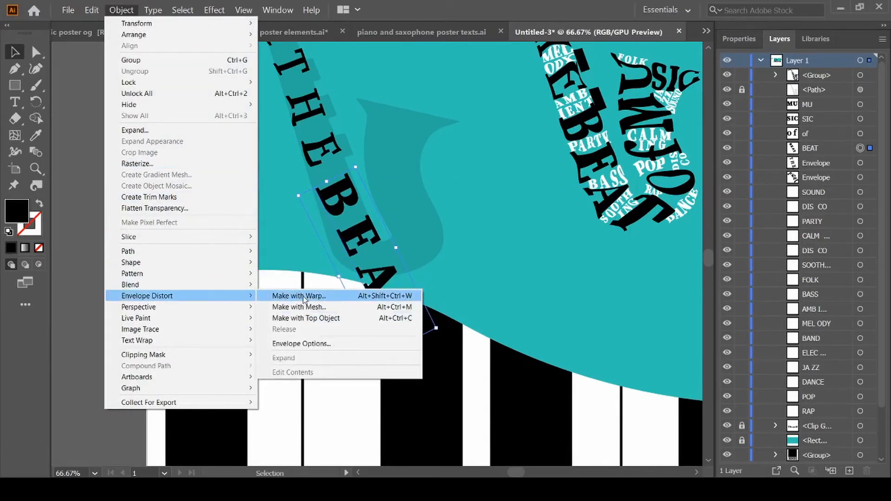
pyautogui.click(300, 307)
pyautogui.click(636, 332)
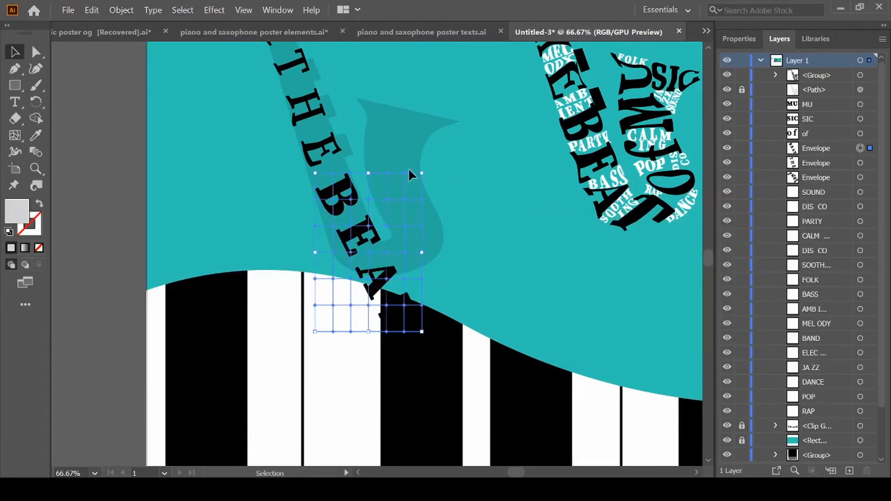
# Step: Pull the mesh points around the "B", "E" and "A" so the letters spread to both edges of the silhouette
pyautogui.hotkey('ctrl', '1')
pyautogui.press('a')
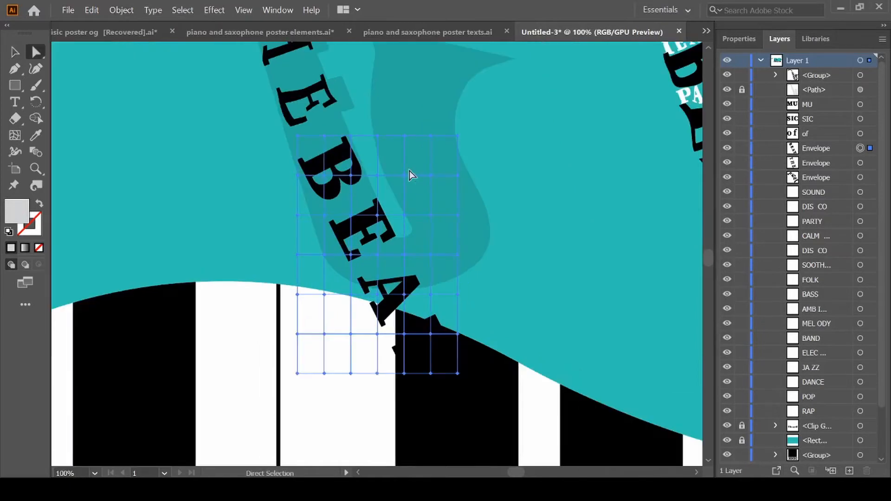
pyautogui.moveTo(351, 136); pyautogui.dragTo(333, 259)
pyautogui.click(348, 133)
pyautogui.moveTo(402, 292); pyautogui.dragTo(390, 234)
pyautogui.moveTo(414, 269); pyautogui.dragTo(417, 272)
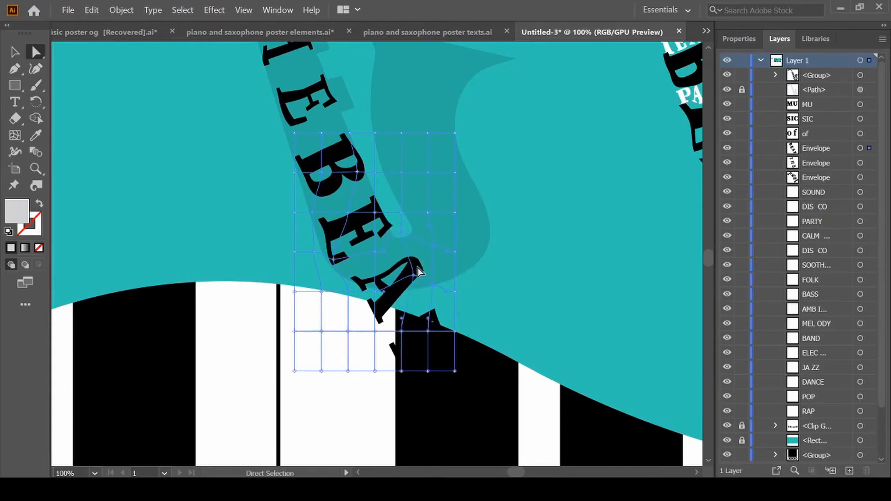
pyautogui.moveTo(375, 331); pyautogui.dragTo(374, 265)
# Step: Add a mesh row across the "A" and move its surrounding points to fit the letter into the silhouette's lower bend
pyautogui.press('u')
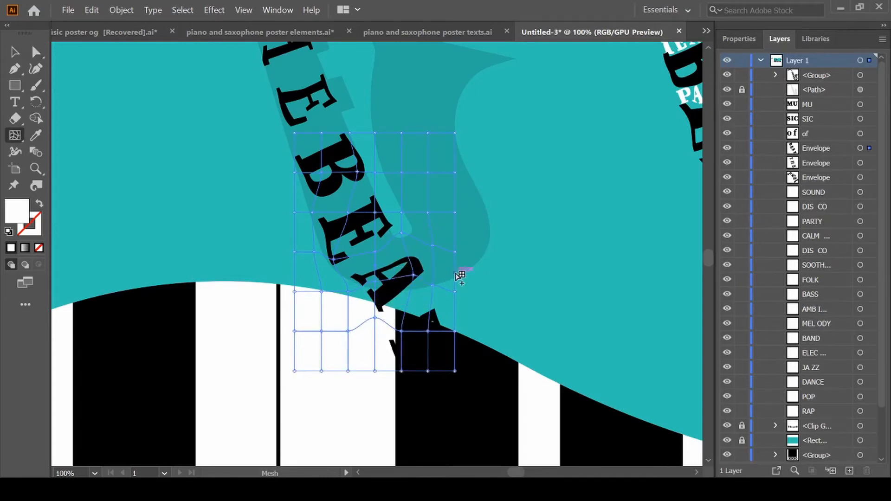
pyautogui.click(457, 273)
pyautogui.press('a')
pyautogui.moveTo(375, 268); pyautogui.dragTo(399, 224)
pyautogui.moveTo(414, 269); pyautogui.dragTo(414, 258)
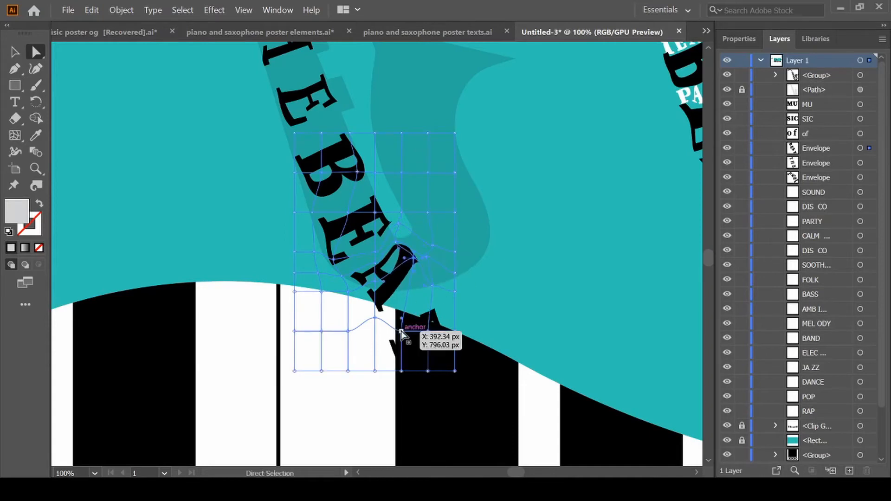
pyautogui.moveTo(401, 331); pyautogui.dragTo(378, 309)
pyautogui.moveTo(375, 260); pyautogui.dragTo(371, 258)
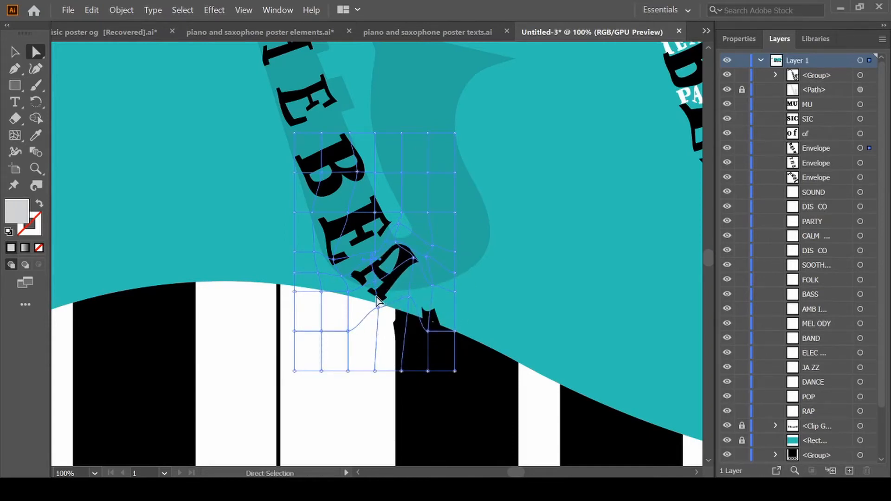
# Step: Try further small mesh adjustments at the foot and top of the "A", and undo them
pyautogui.moveTo(377, 294); pyautogui.dragTo(377, 293)
pyautogui.moveTo(413, 258)
pyautogui.mouseDown()
pyautogui.moveTo(391, 237)
pyautogui.moveTo(416, 252)
pyautogui.mouseUp()
pyautogui.click(494, 268)
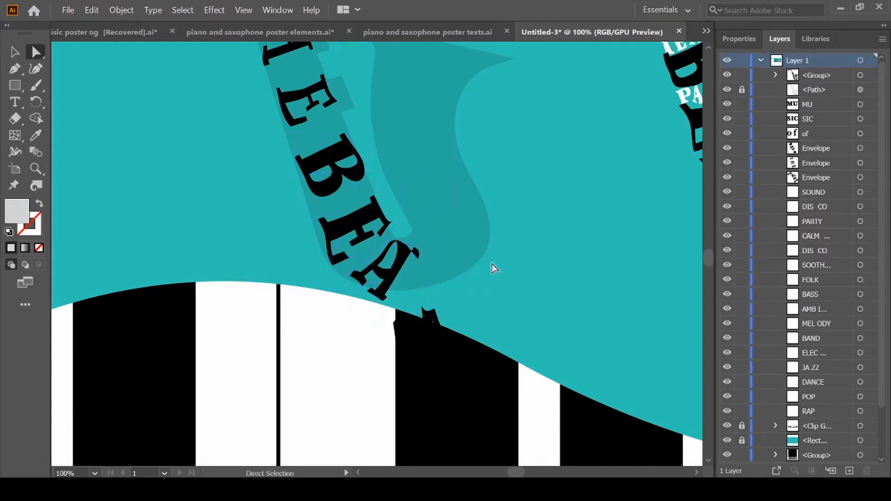
pyautogui.hotkey('ctrl', 'z')
pyautogui.hotkey('ctrl', 'z')
pyautogui.hotkey('ctrl', 'z')
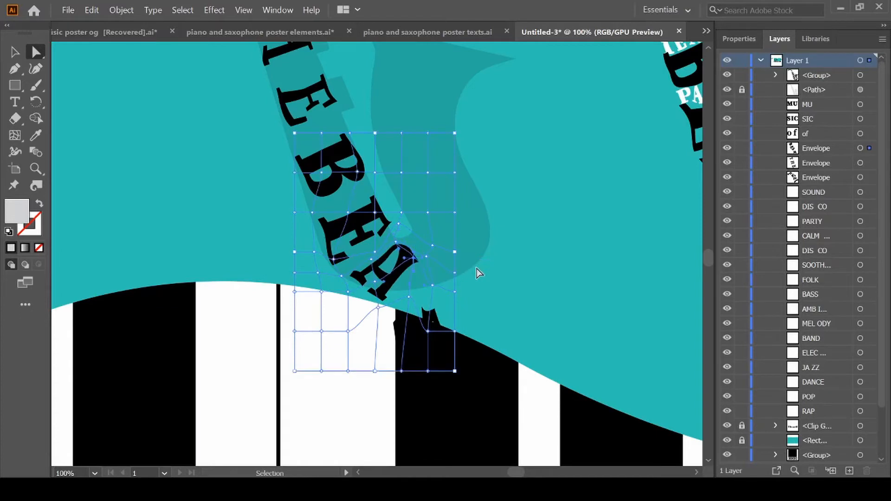
# Step: Raise the mesh points between the "A" and "T" toward the silhouette's curved base, tightening the "A"
pyautogui.moveTo(424, 256); pyautogui.dragTo(470, 200)
pyautogui.moveTo(431, 285); pyautogui.dragTo(413, 254)
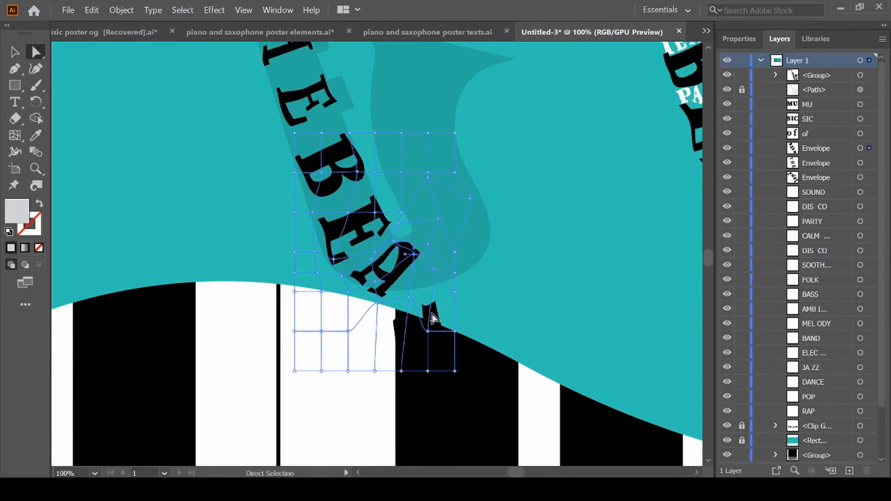
pyautogui.moveTo(428, 331); pyautogui.dragTo(430, 198)
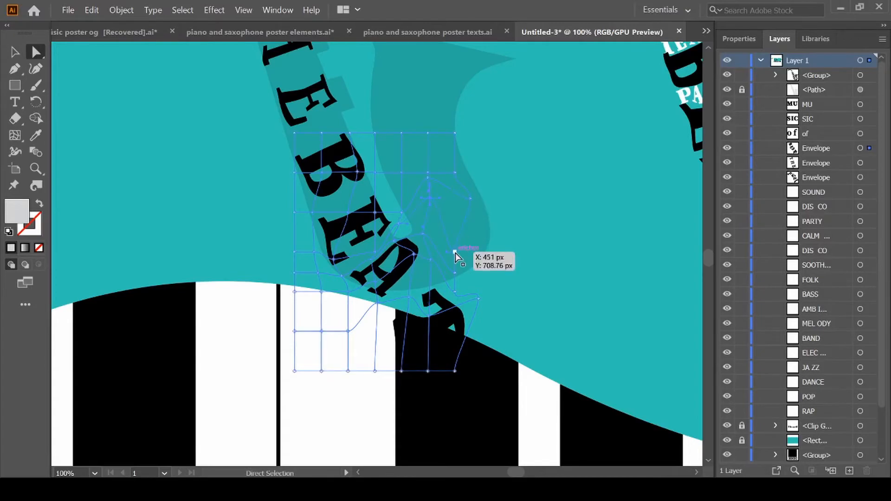
# Step: Pull the outer and lower mesh points up and outward so the "T" bends into the silhouette's bottom curve
pyautogui.moveTo(455, 252); pyautogui.dragTo(496, 215)
pyautogui.moveTo(455, 273); pyautogui.dragTo(496, 242)
pyautogui.moveTo(456, 291); pyautogui.dragTo(505, 258)
pyautogui.moveTo(443, 314); pyautogui.dragTo(462, 272)
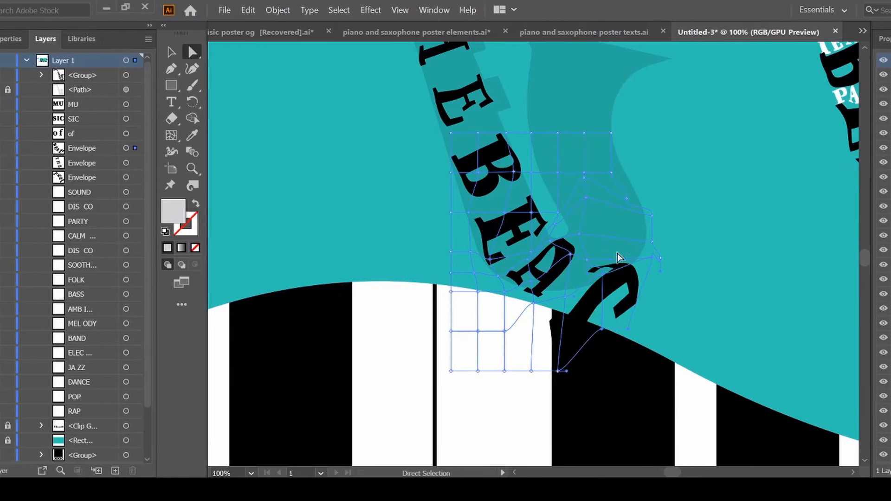
pyautogui.moveTo(604, 254); pyautogui.dragTo(610, 230)
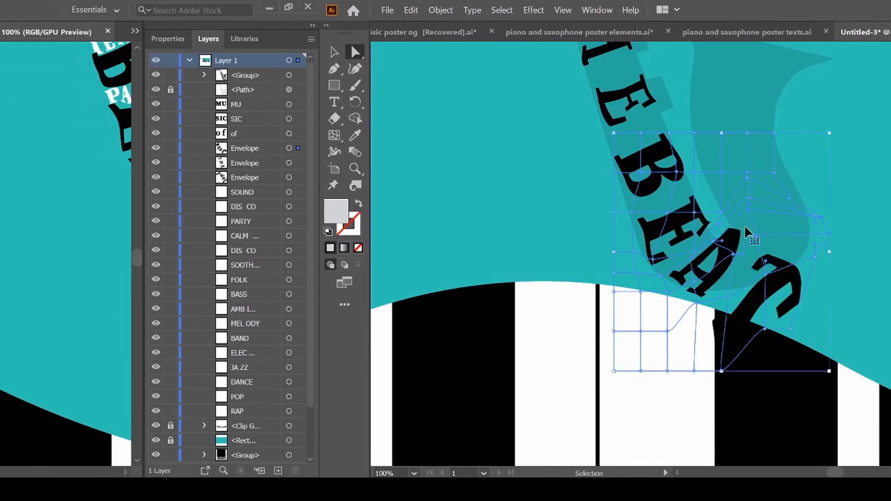
pyautogui.moveTo(729, 322); pyautogui.dragTo(764, 292)
pyautogui.moveTo(722, 371); pyautogui.dragTo(739, 348)
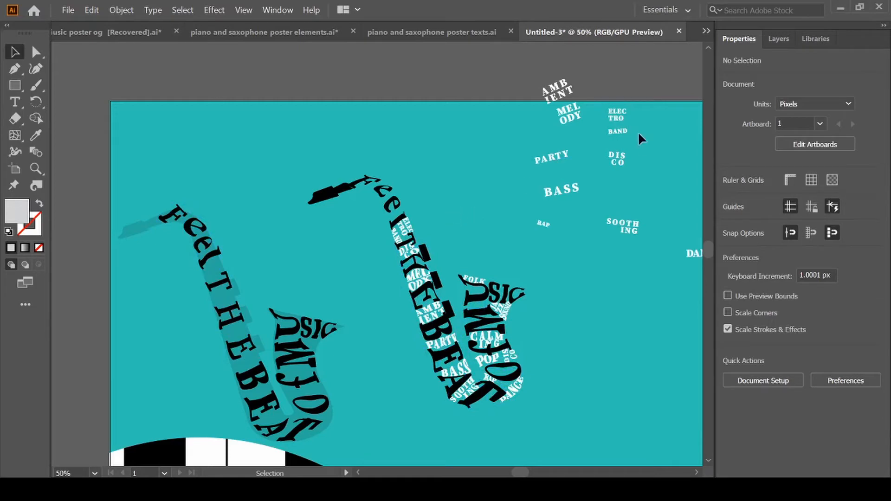
# Step: Move the white "ELEC TRO" text onto the silhouette, angled between the "l" of "Feel" and the "T", beside "BAND"
pyautogui.moveTo(617, 115); pyautogui.dragTo(261, 247)
pyautogui.click(265, 255)
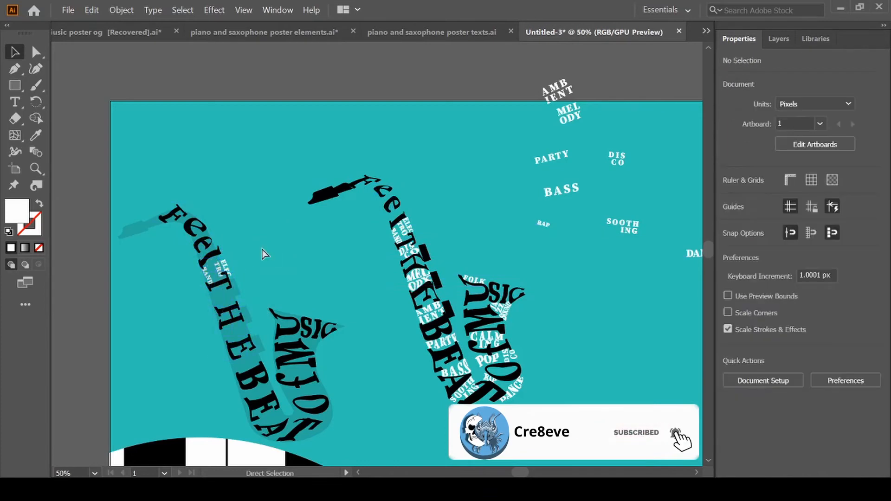
pyautogui.hotkey('ctrl', '1')
pyautogui.hscroll(-5, 236, 264)
pyautogui.moveTo(238, 281); pyautogui.dragTo(221, 277)
pyautogui.hotkey('ctrl', 'shift', 'a')
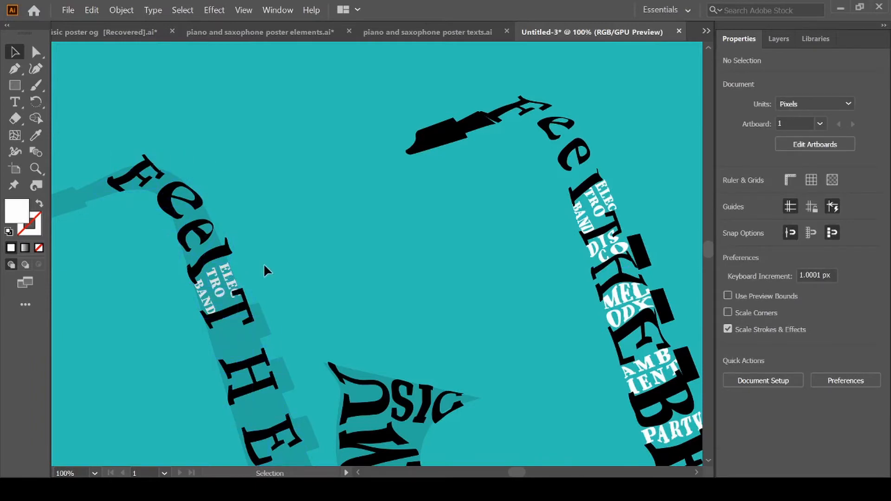
# Step: Lock the warped "Feel" envelope so the small white text beneath it can be selected
pyautogui.click(252, 264)
pyautogui.click(280, 263)
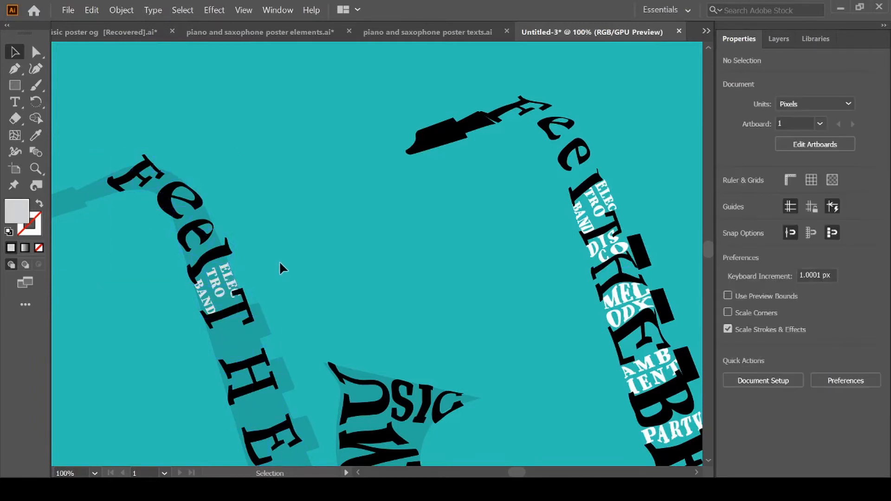
pyautogui.click(219, 280)
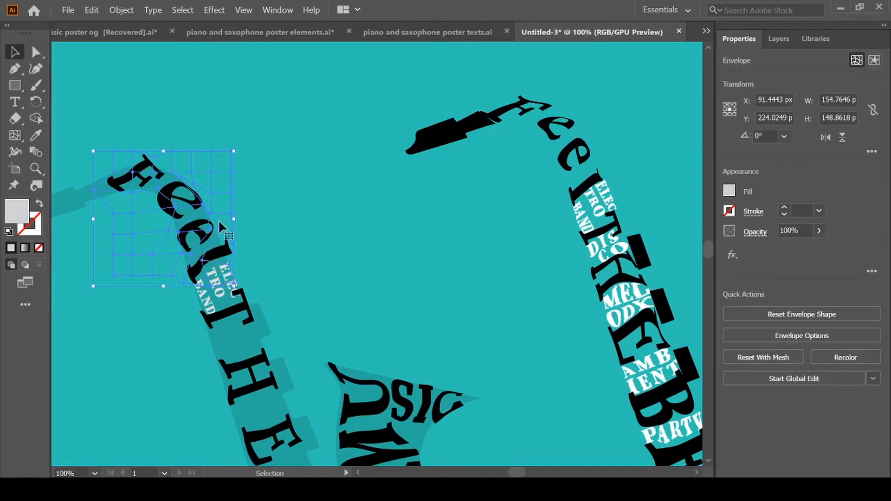
pyautogui.click(123, 8)
pyautogui.moveTo(132, 86)
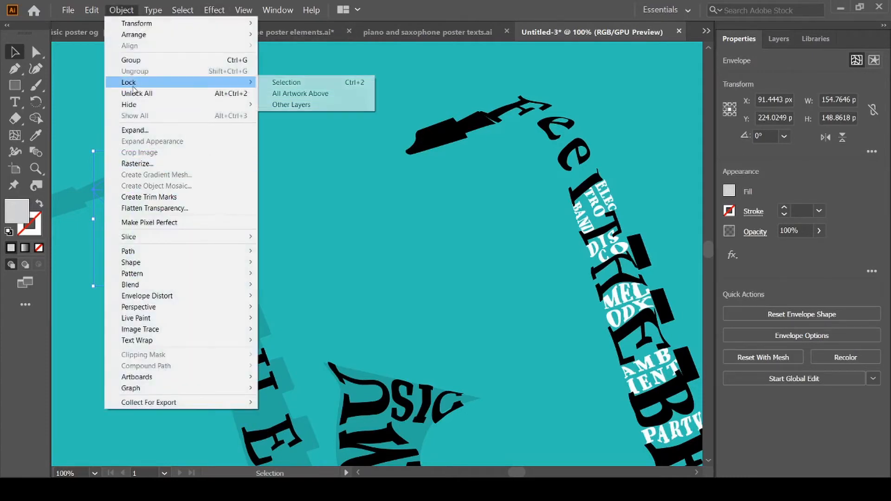
pyautogui.click(287, 82)
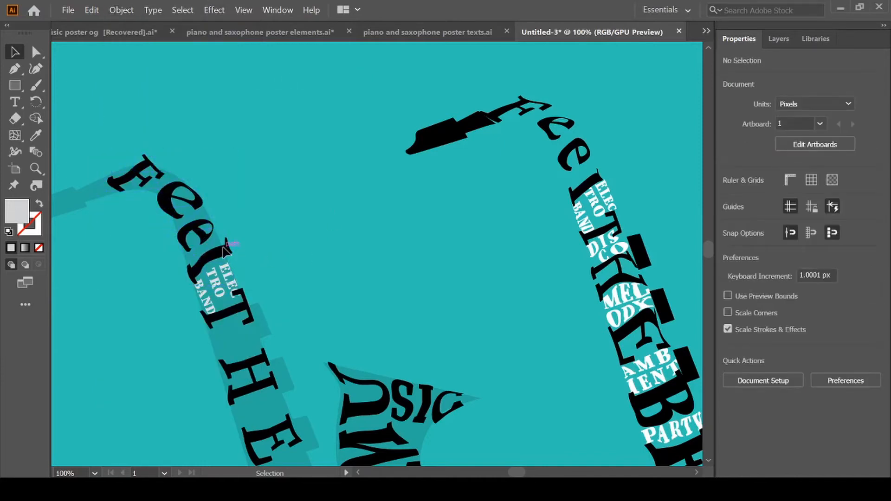
# Step: Apply an envelope mesh with 6 rows and 6 columns to the "ELEC TRO" text
pyautogui.click(229, 288)
pyautogui.moveTo(229, 288)
pyautogui.mouseDown()
pyautogui.moveTo(234, 268)
pyautogui.moveTo(229, 288)
pyautogui.mouseUp()
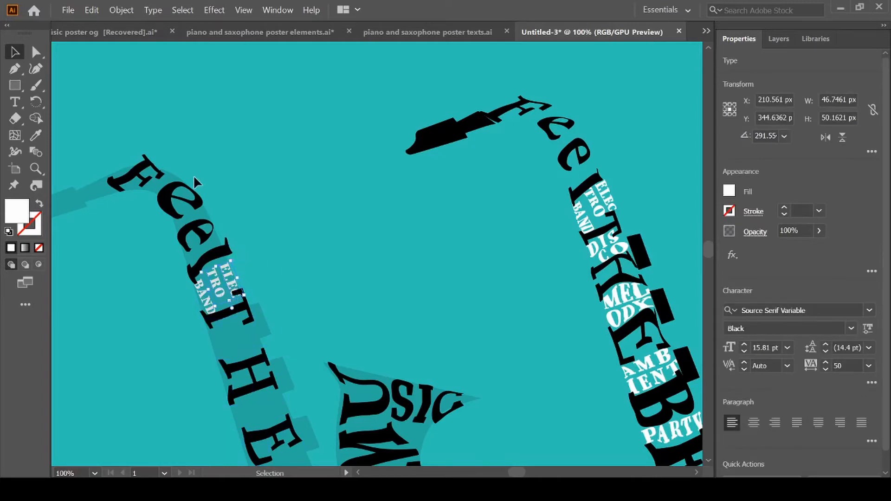
pyautogui.click(115, 9)
pyautogui.moveTo(150, 301)
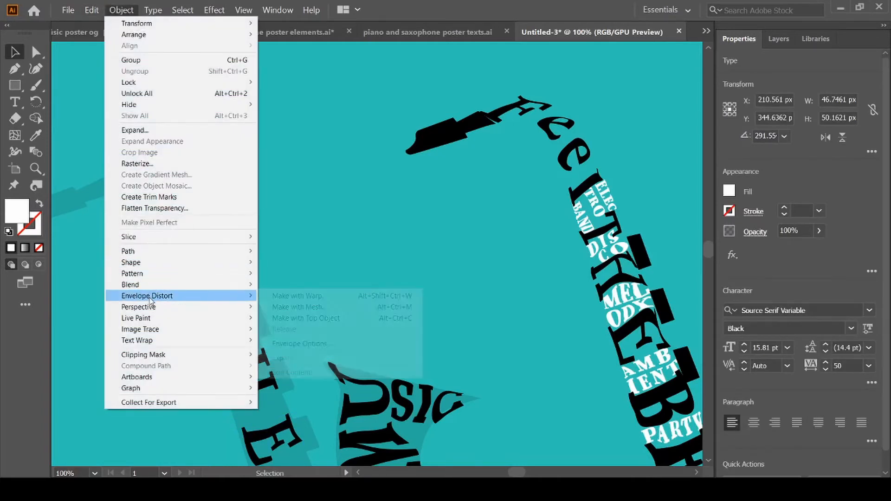
pyautogui.click(302, 308)
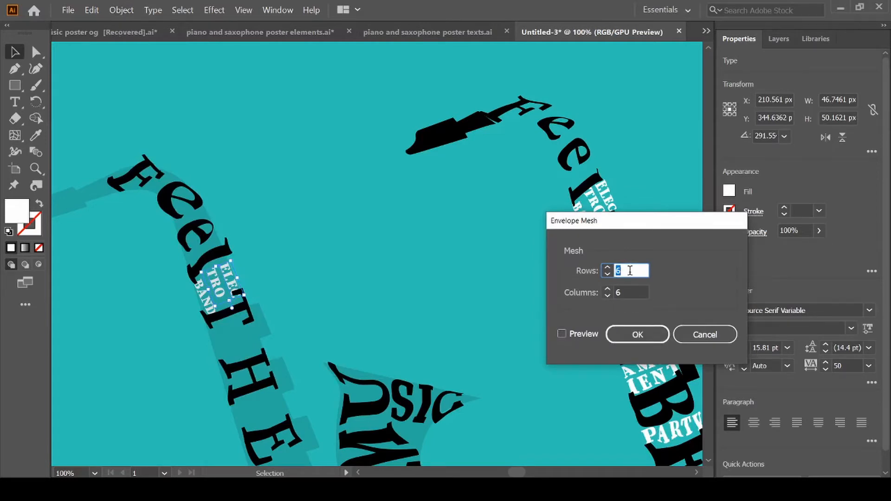
pyautogui.click(634, 335)
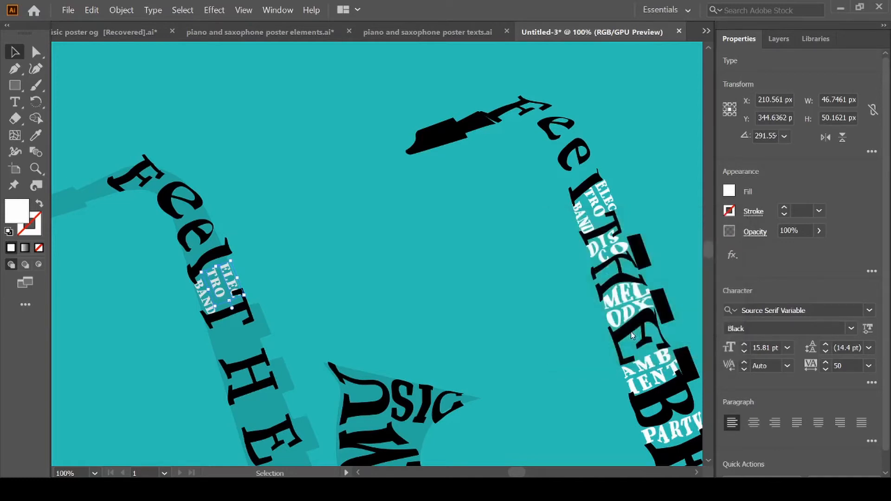
# Step: Pull the upper mesh points of "ELEC TRO" up and outward so the first letters follow the curve of the "l" in "Feel"
pyautogui.hotkey('ctrl', '=')
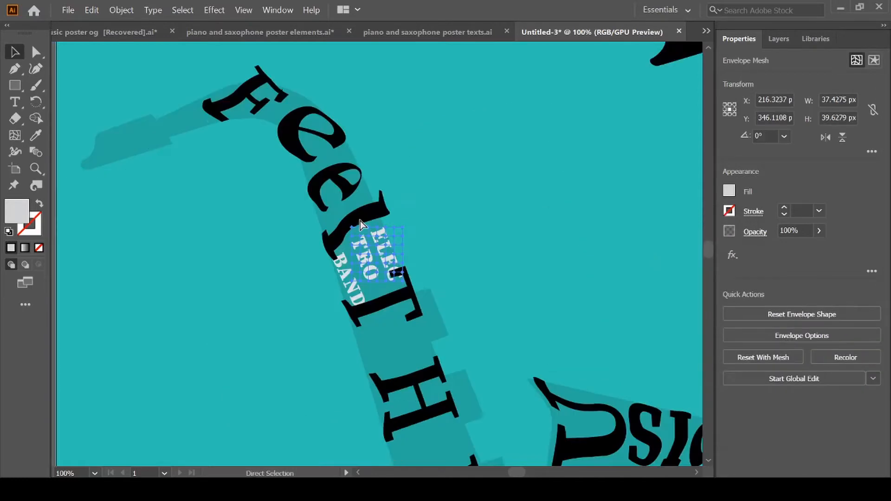
pyautogui.hotkey('ctrl', '=')
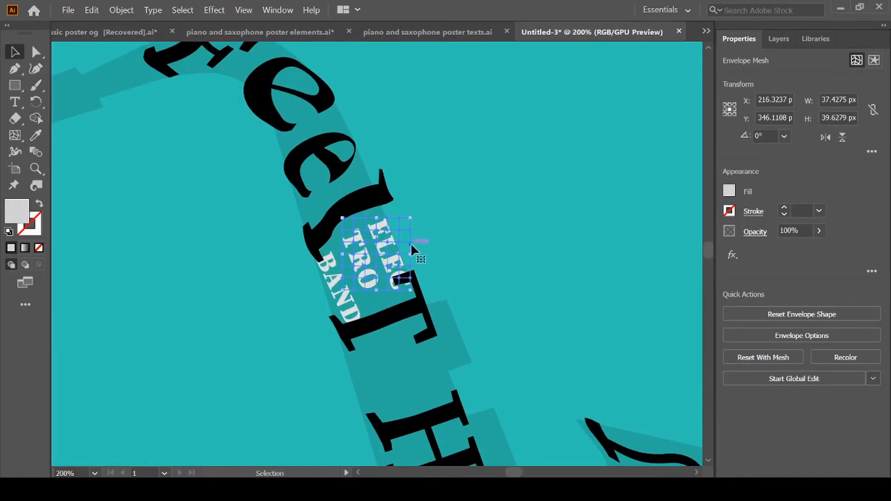
pyautogui.press('a')
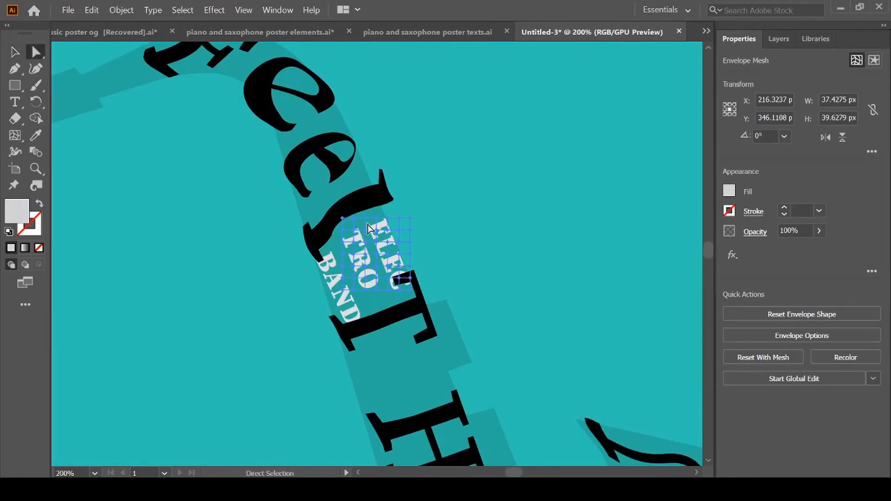
pyautogui.hotkey('ctrl', '=')
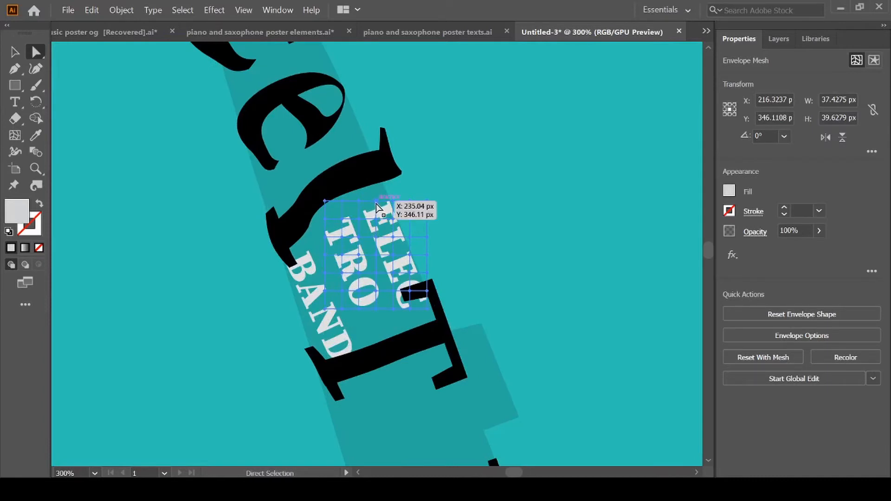
pyautogui.moveTo(376, 203); pyautogui.dragTo(377, 197)
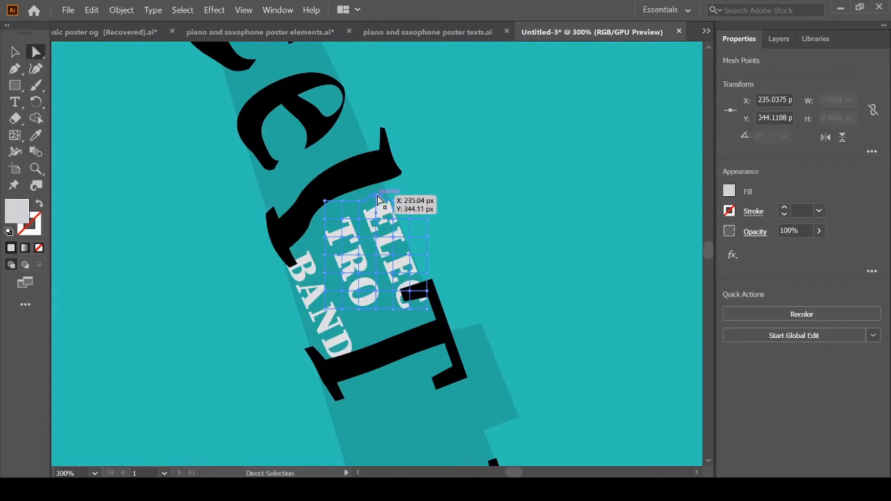
pyautogui.moveTo(341, 218); pyautogui.dragTo(337, 217)
pyautogui.moveTo(340, 216)
pyautogui.mouseDown()
pyautogui.moveTo(318, 239)
pyautogui.moveTo(318, 218)
pyautogui.moveTo(340, 217)
pyautogui.mouseUp()
pyautogui.click(324, 221)
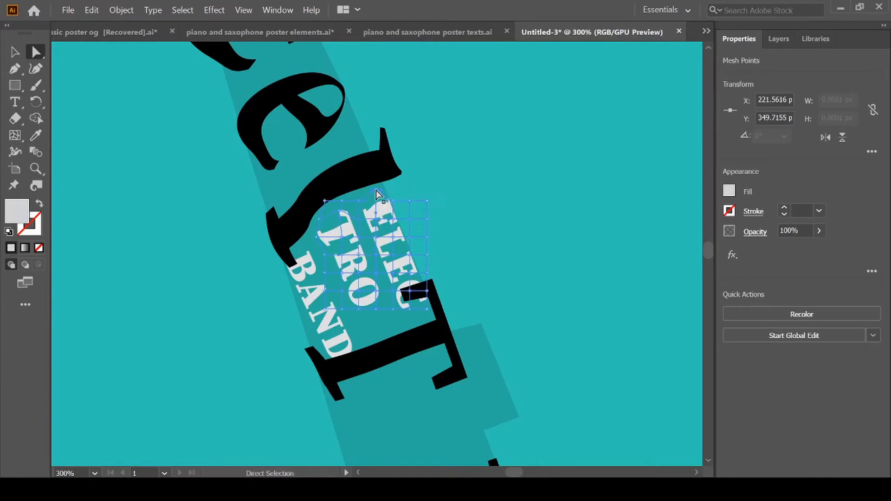
pyautogui.click(377, 199)
pyautogui.moveTo(360, 200); pyautogui.dragTo(372, 221)
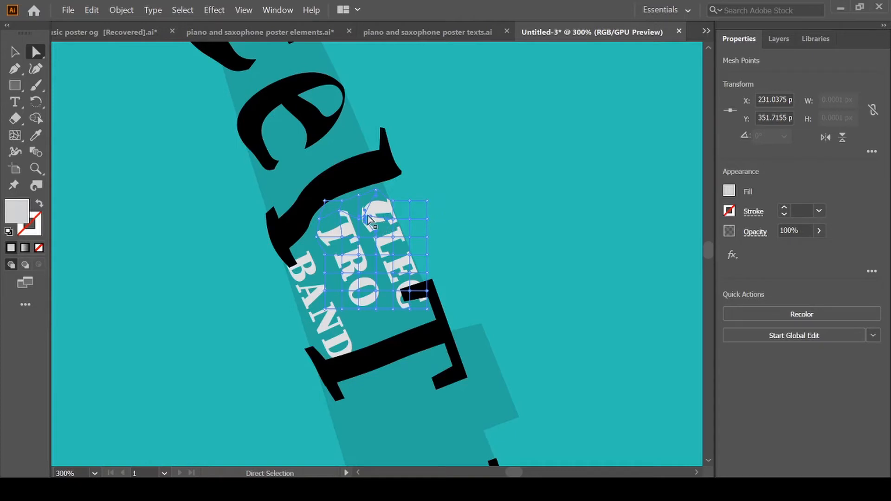
pyautogui.moveTo(370, 220); pyautogui.dragTo(377, 220)
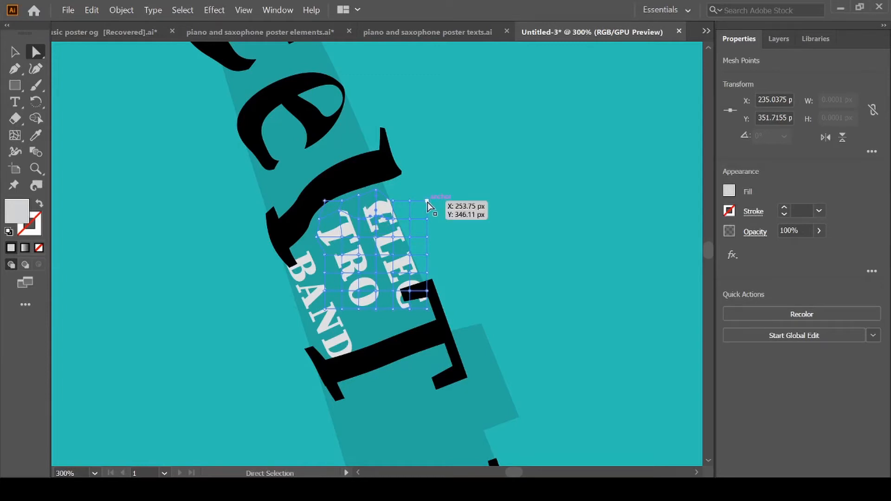
# Step: Nudge the inner mesh point beside "ELEC" slightly inward and bring the stray outer corner mesh point back near the text
pyautogui.moveTo(428, 203); pyautogui.dragTo(505, 128)
pyautogui.moveTo(390, 218); pyautogui.dragTo(366, 316)
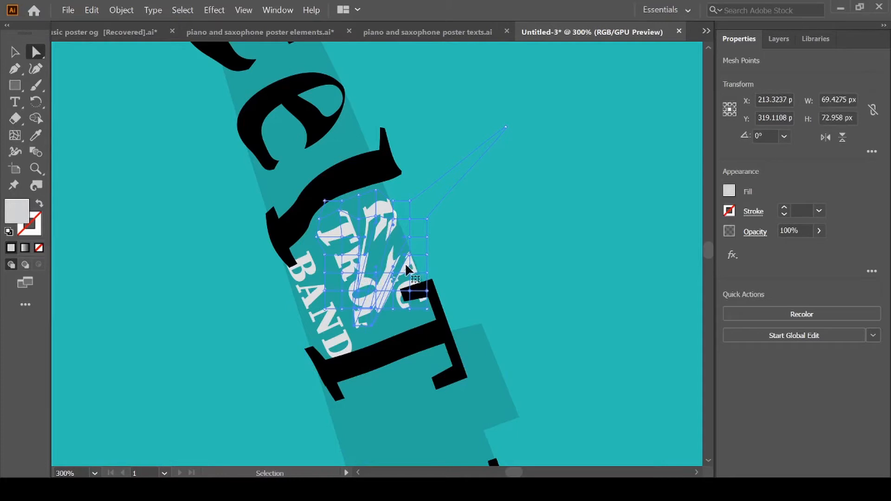
pyautogui.hotkey('ctrl', 'z')
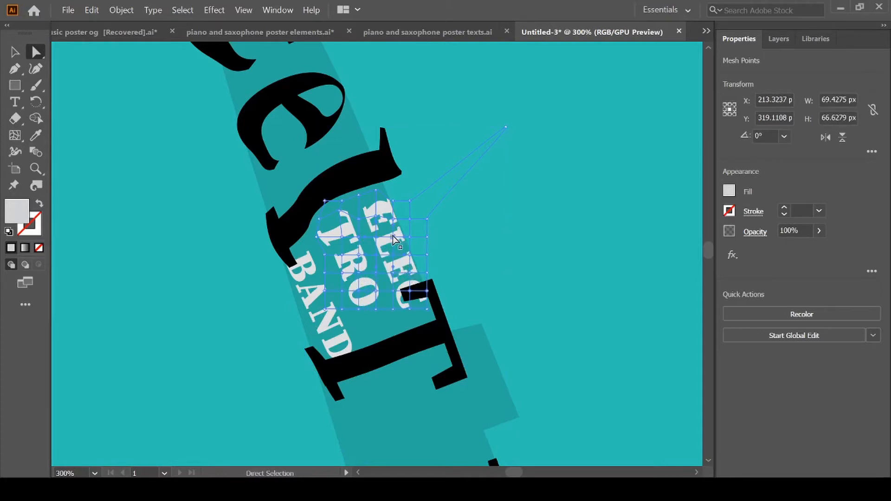
pyautogui.moveTo(394, 238); pyautogui.dragTo(389, 238)
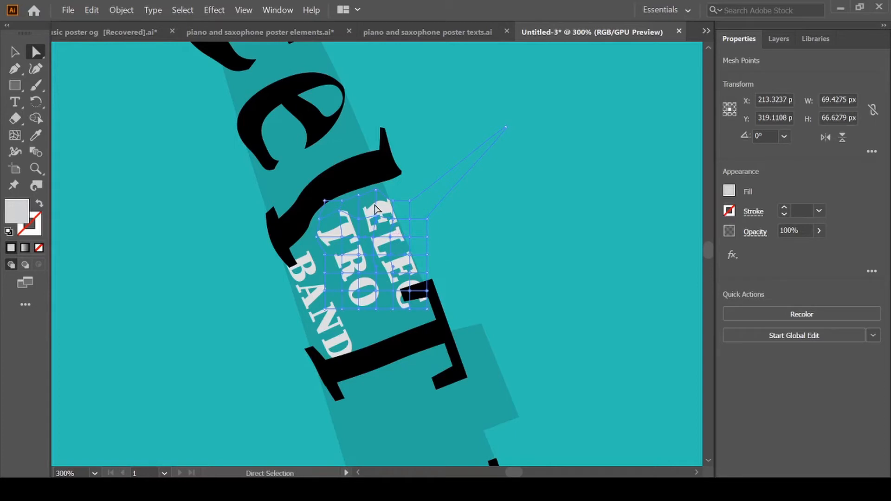
pyautogui.moveTo(379, 222); pyautogui.dragTo(387, 190)
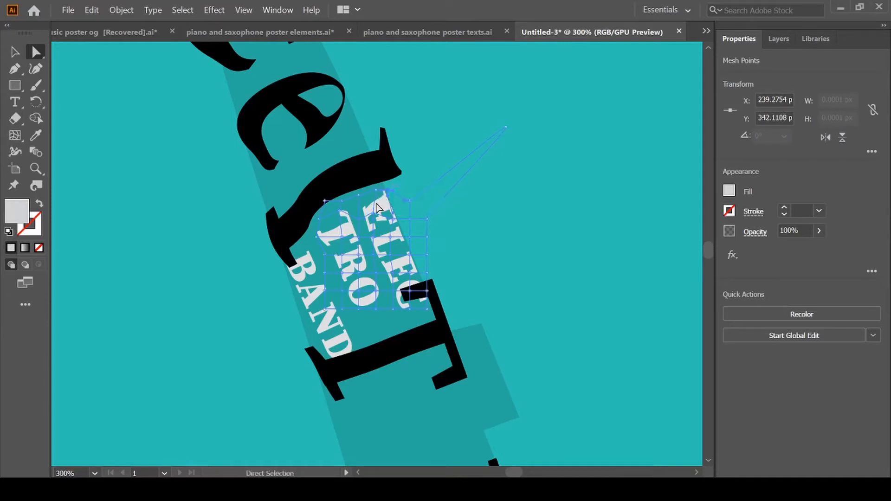
pyautogui.hotkey('ctrl', 'z')
pyautogui.moveTo(504, 127); pyautogui.dragTo(417, 201)
# Step: Lock the warped "T" envelope that overlaps the small white text
pyautogui.click(357, 308)
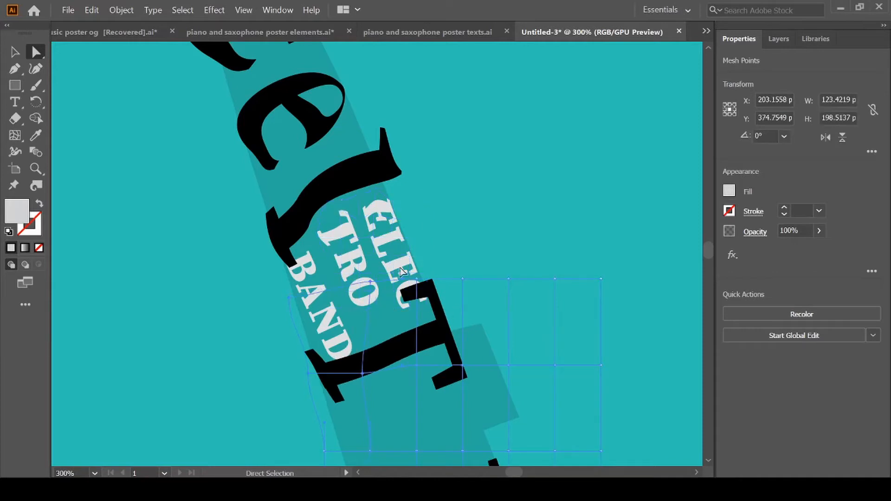
pyautogui.click(121, 10)
pyautogui.moveTo(186, 85)
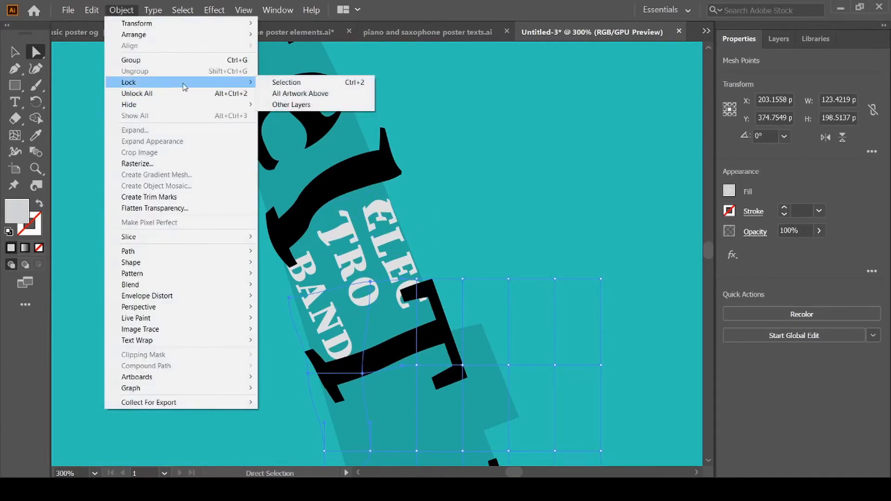
pyautogui.click(281, 82)
# Step: Pull the lower mesh points of "ELEC TRO" down and outward so "O" and "C" stretch toward the "T", and adjust the inner points
pyautogui.click(392, 303)
pyautogui.moveTo(393, 311); pyautogui.dragTo(373, 320)
pyautogui.moveTo(358, 310); pyautogui.dragTo(339, 314)
pyautogui.click(341, 311)
pyautogui.hotkey('ctrl', 'z')
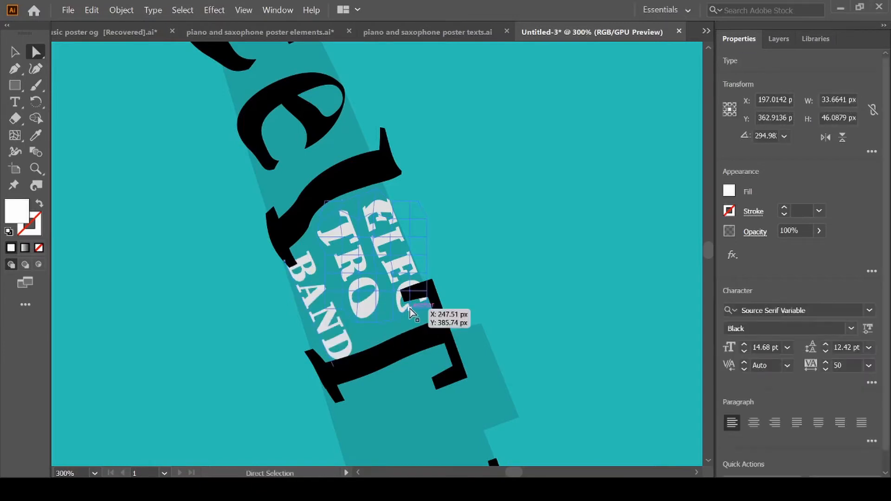
pyautogui.moveTo(409, 309); pyautogui.dragTo(433, 311)
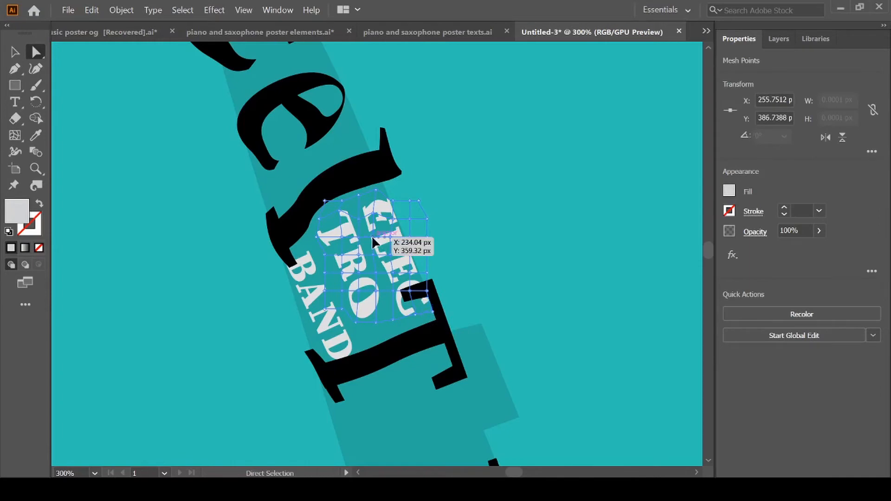
pyautogui.moveTo(375, 237); pyautogui.dragTo(371, 235)
pyautogui.moveTo(319, 219); pyautogui.dragTo(355, 216)
pyautogui.click(489, 203)
# Step: Apply an envelope mesh with 6 rows and 6 columns to the white "BAND" text
pyautogui.click(320, 315)
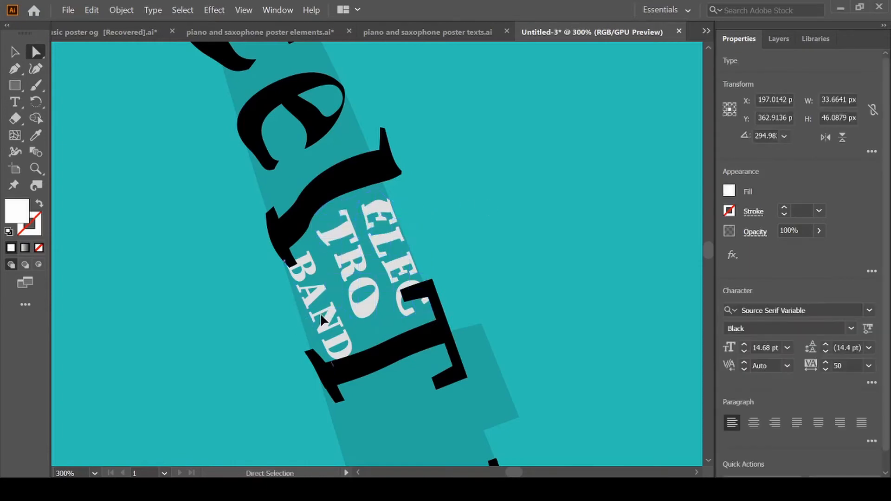
pyautogui.click(15, 52)
pyautogui.click(121, 10)
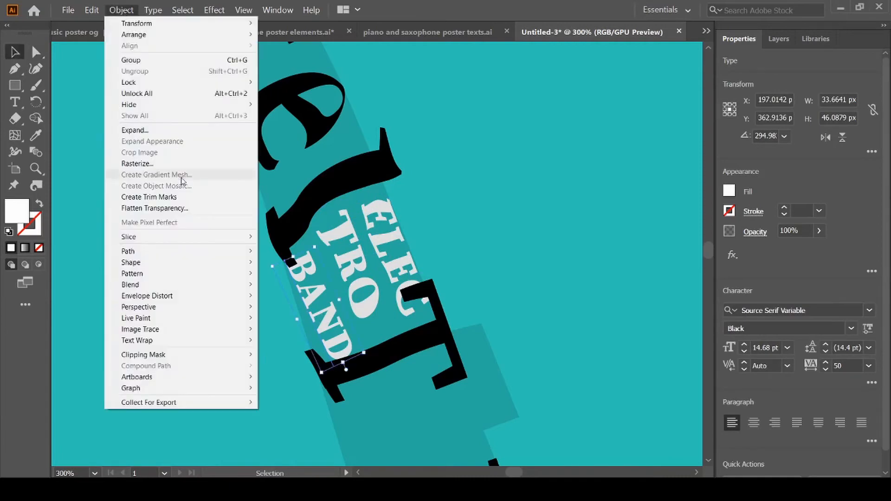
pyautogui.click(135, 132)
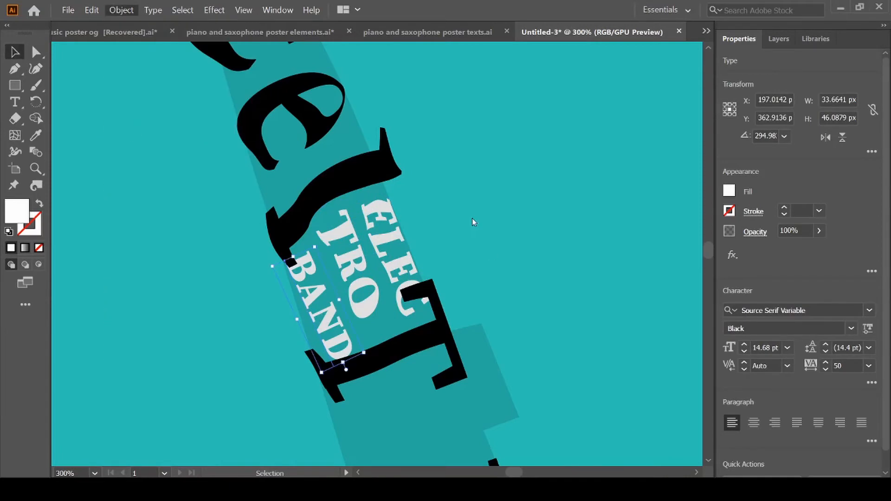
pyautogui.click(578, 320)
pyautogui.click(92, 9)
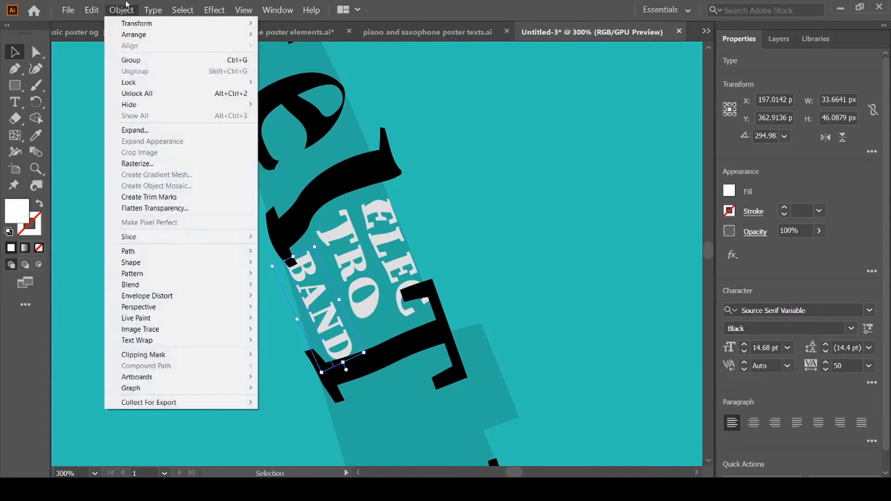
pyautogui.click(128, 8)
pyautogui.click(132, 7)
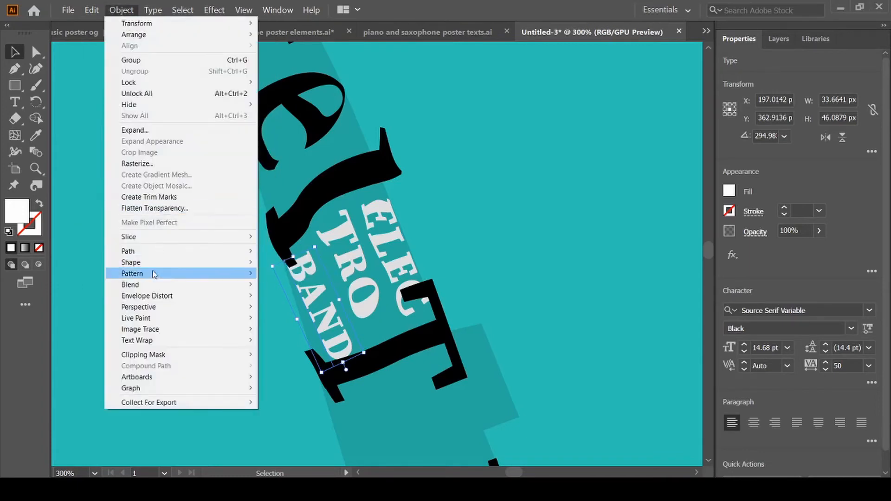
pyautogui.moveTo(139, 296)
pyautogui.click(308, 304)
pyautogui.click(636, 336)
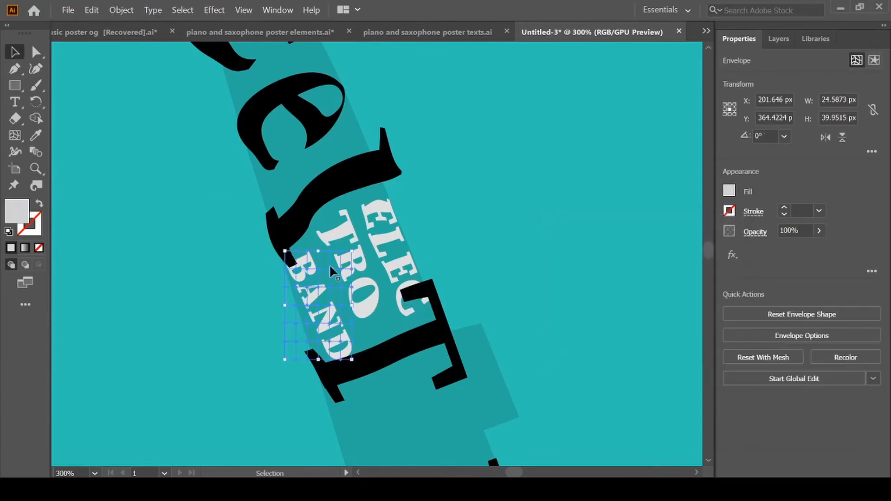
# Step: Shift the meshed "BAND" text about 2 px toward "TRO", between the foot of the "l" and the "T"
pyautogui.moveTo(339, 320); pyautogui.dragTo(320, 299)
pyautogui.press('a')
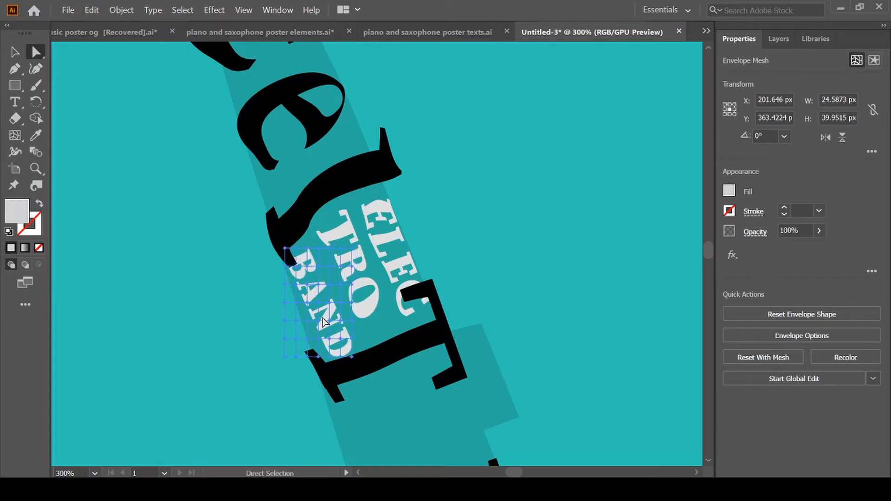
pyautogui.moveTo(351, 360); pyautogui.dragTo(352, 361)
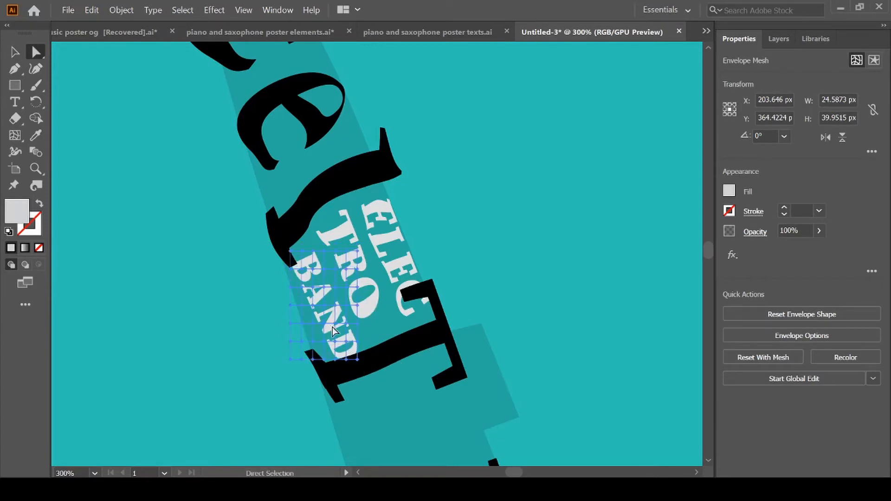
# Step: Adjust the envelope mesh points of the BAND text to fit the neck between the "l" and the "T", and deselect it
pyautogui.moveTo(319, 288)
pyautogui.mouseDown()
pyautogui.moveTo(326, 279)
pyautogui.moveTo(317, 302)
pyautogui.moveTo(283, 287)
pyautogui.moveTo(318, 342)
pyautogui.moveTo(352, 343)
pyautogui.moveTo(353, 318)
pyautogui.moveTo(327, 301)
pyautogui.moveTo(322, 279)
pyautogui.mouseUp()
pyautogui.click(342, 319)
pyautogui.click(256, 313)
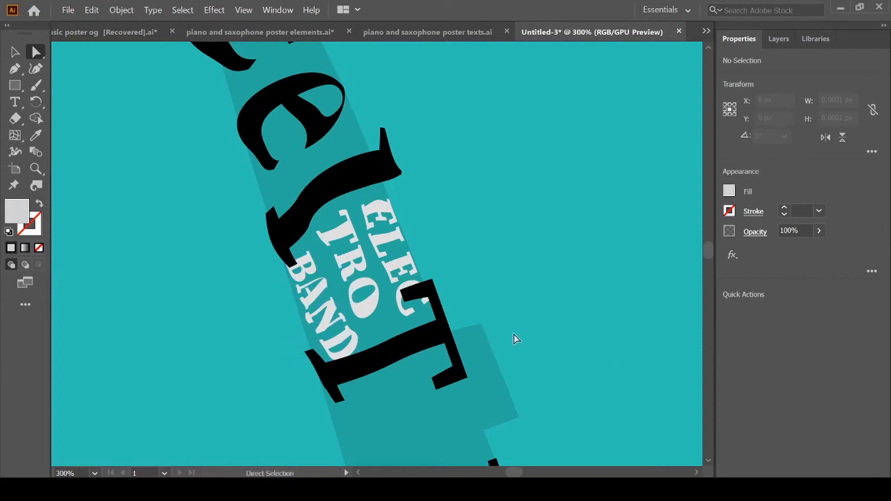
# Step: Shift the loose PARTY text about 64 px left and 11 px down, away from the other spare words above the saxophones
pyautogui.hotkey('ctrl', '-')
pyautogui.hotkey('ctrl', '-')
pyautogui.hotkey('ctrl', '-')
pyautogui.hscroll(3, 512, 333)
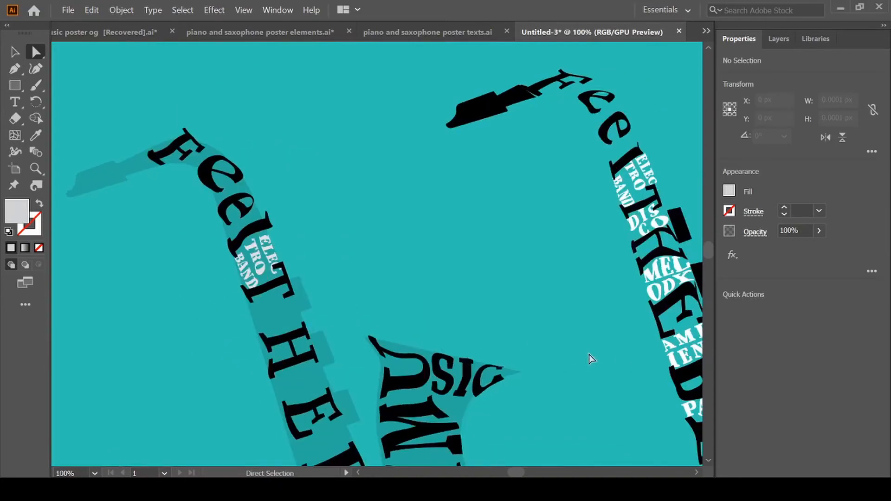
pyautogui.hscroll(3, 590, 355)
pyautogui.scroll(-3, 589, 355)
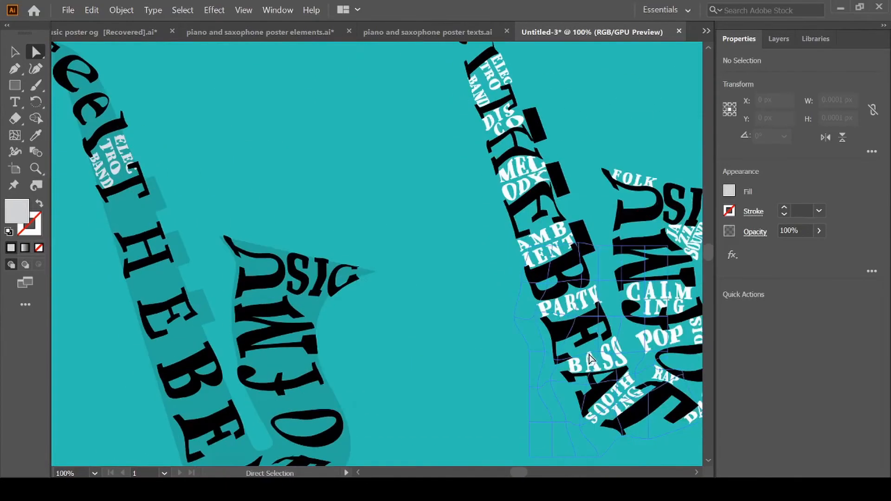
pyautogui.hotkey('ctrl', '-')
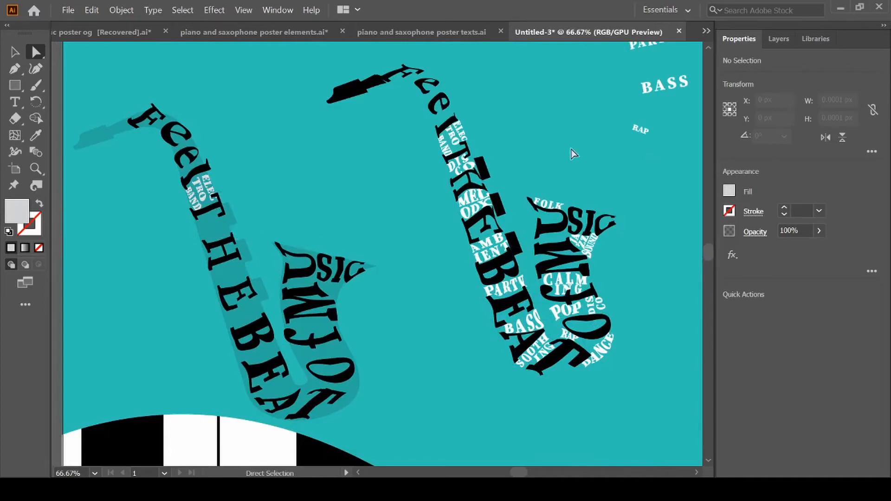
pyautogui.scroll(5, 650, 138)
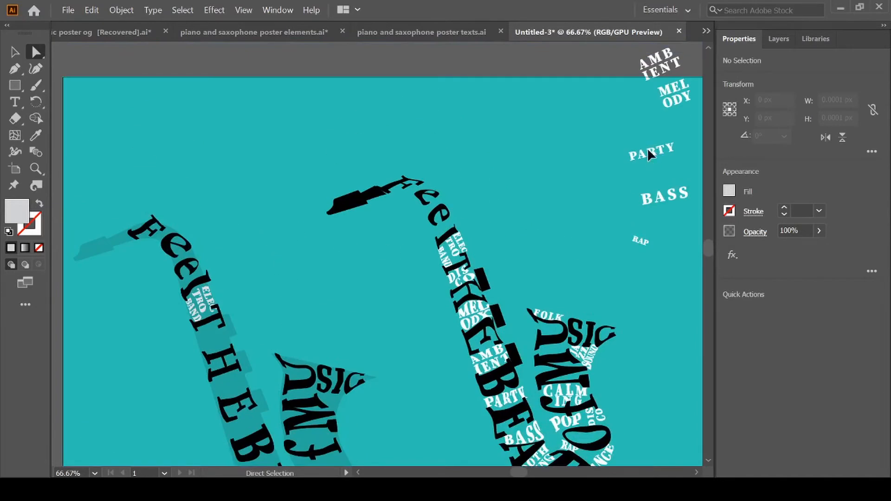
pyautogui.click(648, 151)
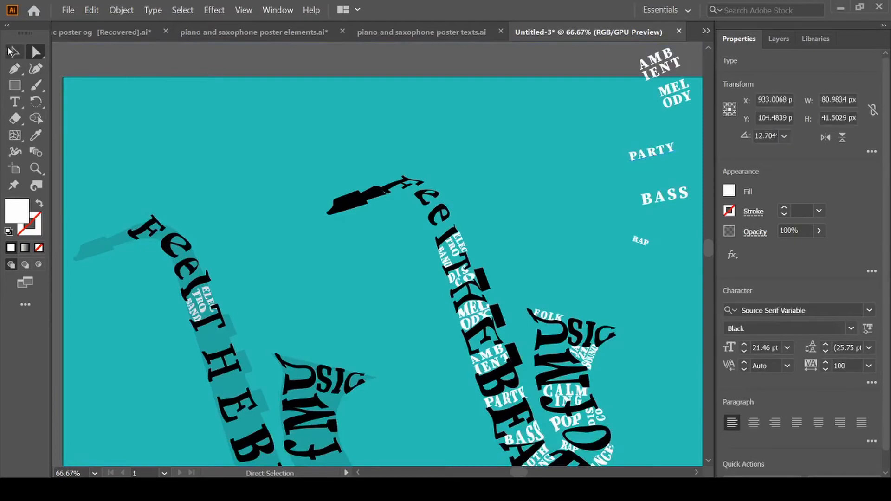
pyautogui.moveTo(659, 148); pyautogui.dragTo(622, 154)
# Step: Place the DISCO text between the "T" and "H" of the unfinished saxophone and rotate it to about 14° to follow the neck
pyautogui.hscroll(5, 523, 202)
pyautogui.hotkey('ctrl', '-')
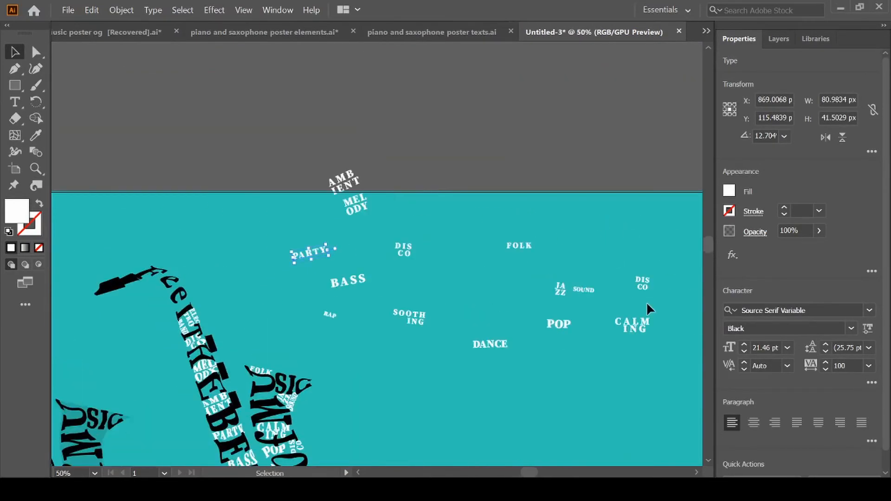
pyautogui.moveTo(645, 290); pyautogui.dragTo(373, 382)
pyautogui.hscroll(-3, 460, 376)
pyautogui.moveTo(523, 378); pyautogui.dragTo(158, 389)
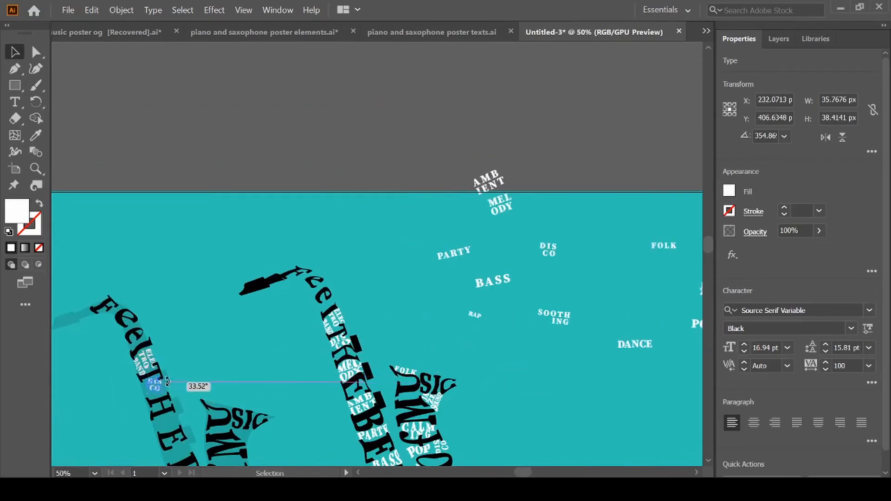
pyautogui.hotkey('ctrl', '+')
pyautogui.hotkey('ctrl', '+')
pyautogui.moveTo(414, 253); pyautogui.dragTo(397, 267)
# Step: Apply an envelope mesh with 6 rows and 6 columns to the placed DISCO text
pyautogui.click(121, 10)
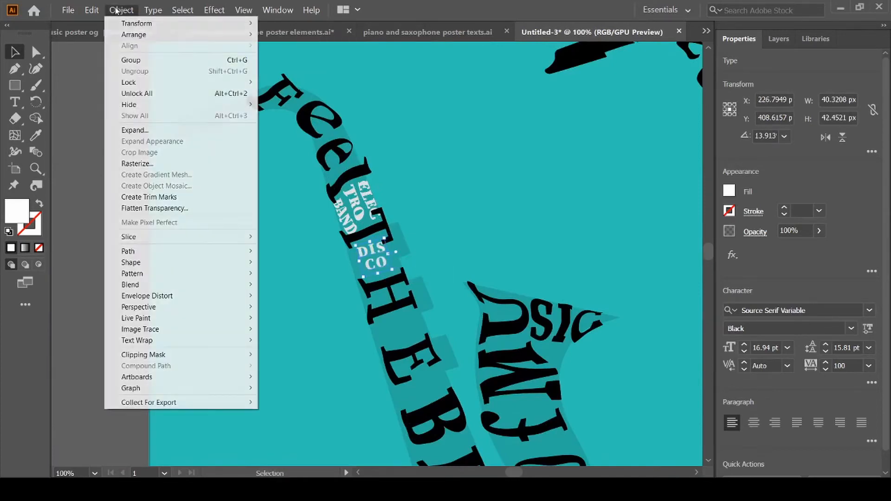
pyautogui.moveTo(151, 296)
pyautogui.click(329, 308)
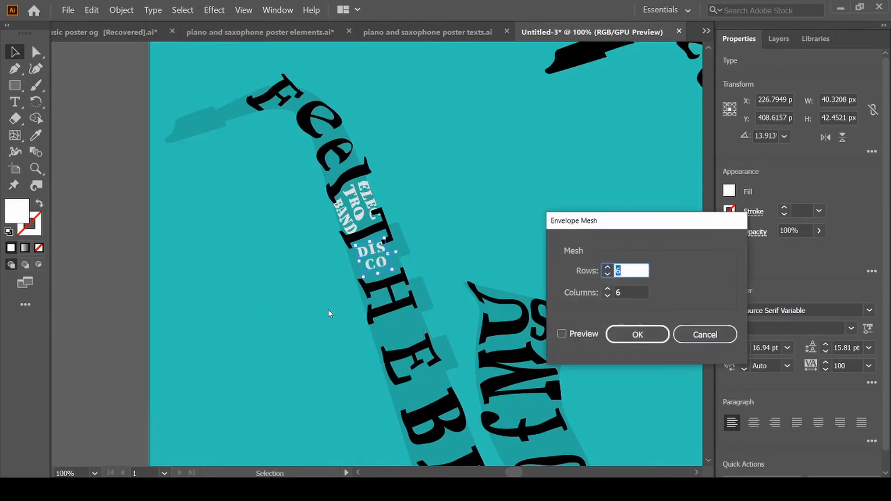
pyautogui.click(637, 335)
# Step: Nudge the DISCO mesh about 1 px left and 1 px down between the "T" and the "H"
pyautogui.hotkey('ctrl', '+')
pyautogui.hotkey('ctrl', '+')
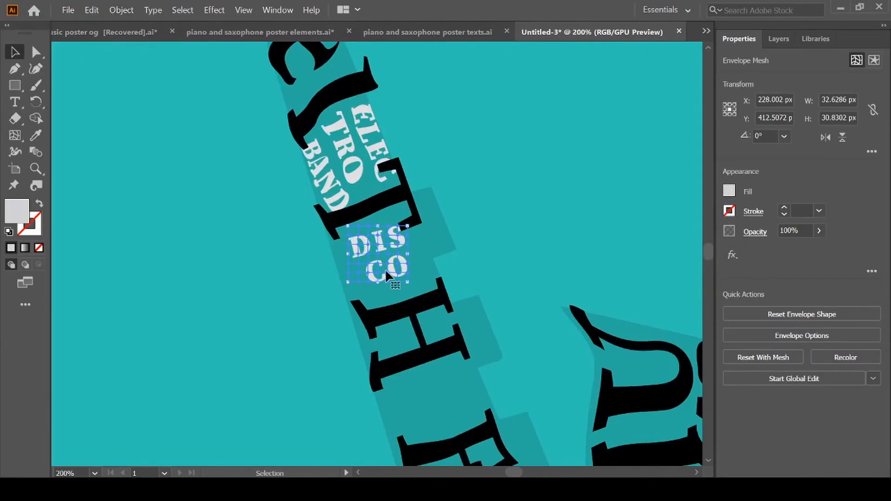
pyautogui.click(504, 229)
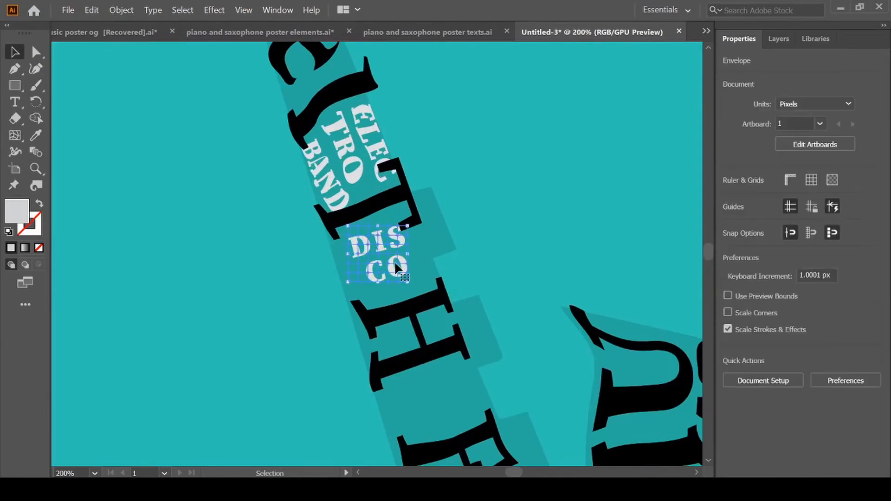
pyautogui.click(408, 259)
pyautogui.moveTo(392, 264); pyautogui.dragTo(340, 253)
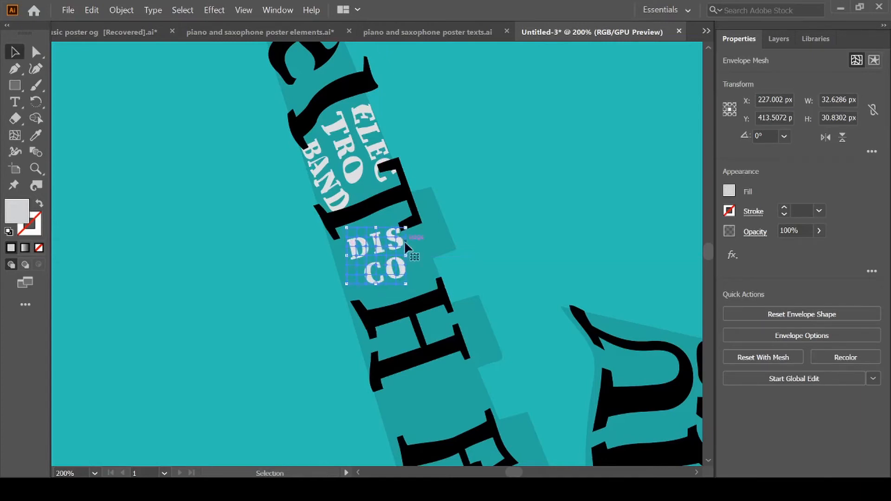
# Step: Reshape the DISCO envelope by moving its mesh points so the letters fill the slanted gap between the "T" and the "H"
pyautogui.hotkey('ctrl', '=')
pyautogui.press('a')
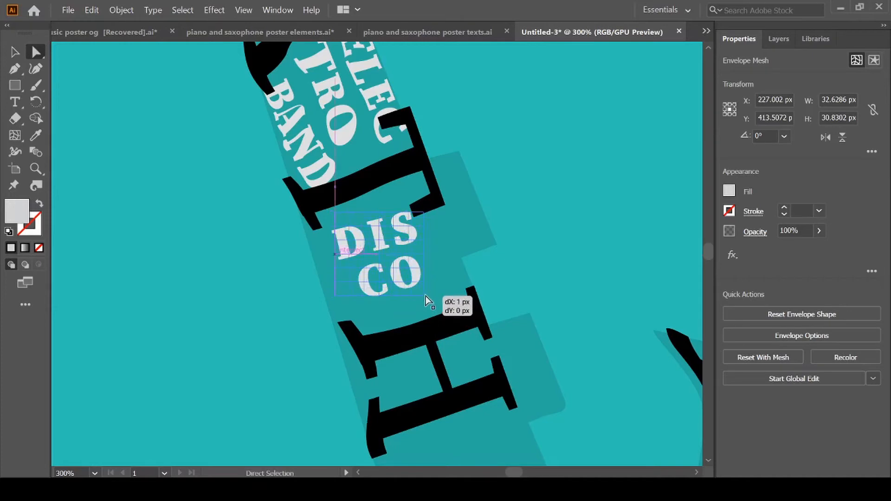
pyautogui.moveTo(425, 296); pyautogui.dragTo(433, 204)
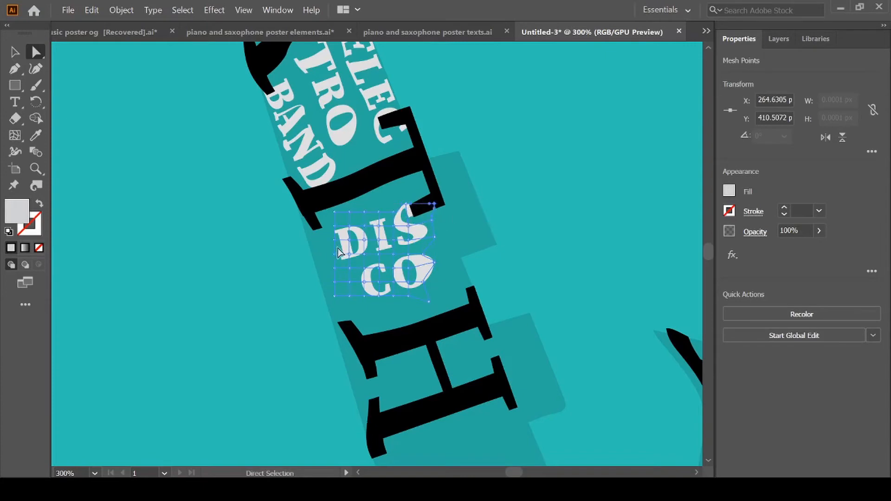
pyautogui.moveTo(335, 242); pyautogui.dragTo(449, 258)
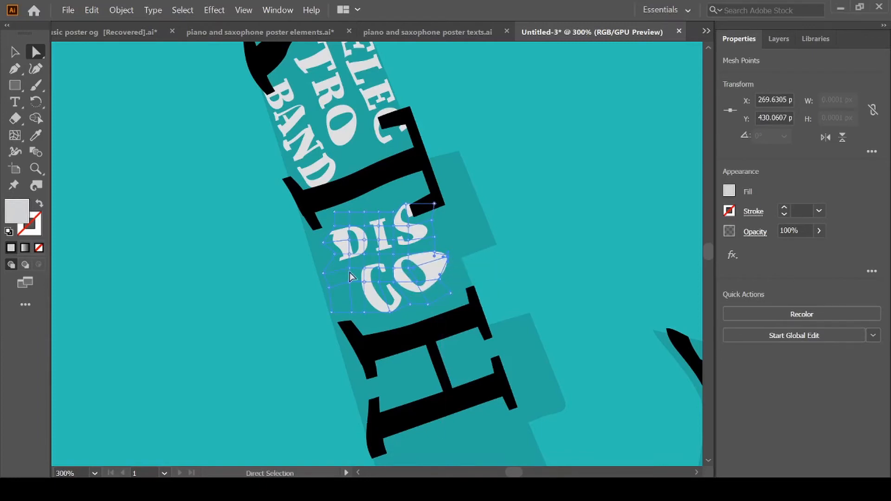
pyautogui.moveTo(336, 213); pyautogui.dragTo(434, 203)
pyautogui.moveTo(353, 229); pyautogui.dragTo(344, 226)
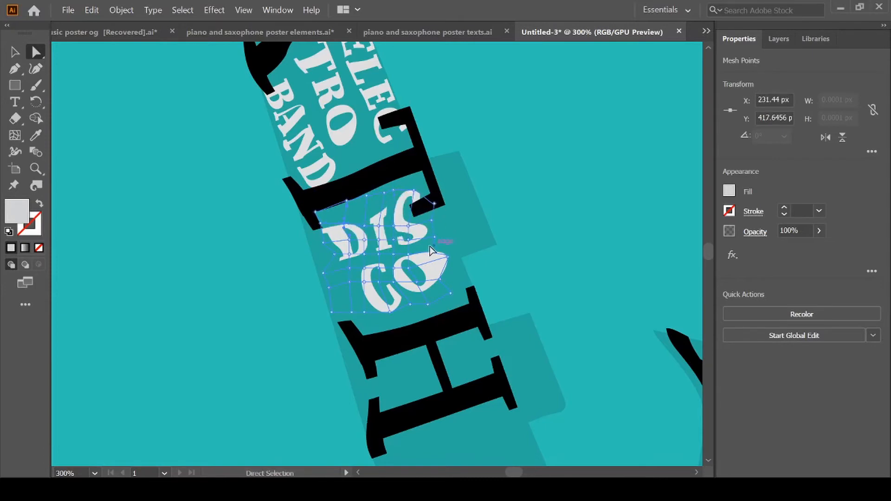
pyautogui.moveTo(445, 276); pyautogui.dragTo(410, 272)
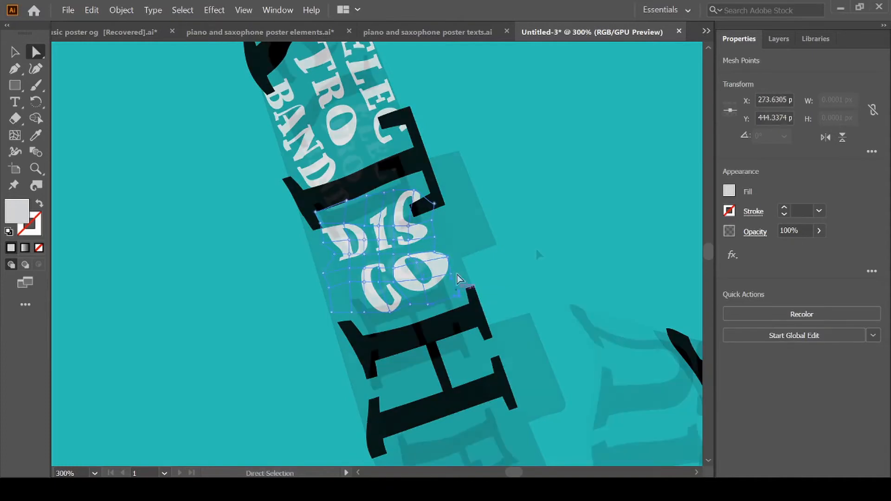
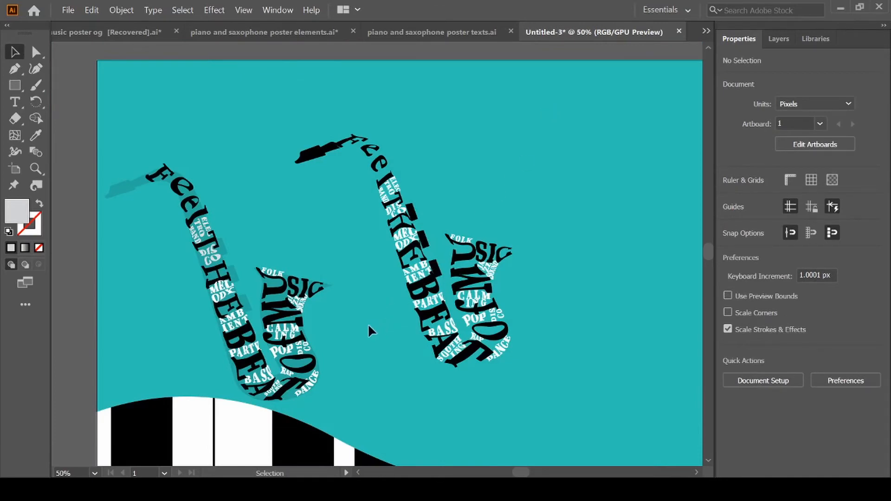
# Step: Trace the upper edge of the faded saxophone's mouthpiece with the Pen tool, from beside the "F" out to the tip
pyautogui.hscroll(-4, 372, 331)
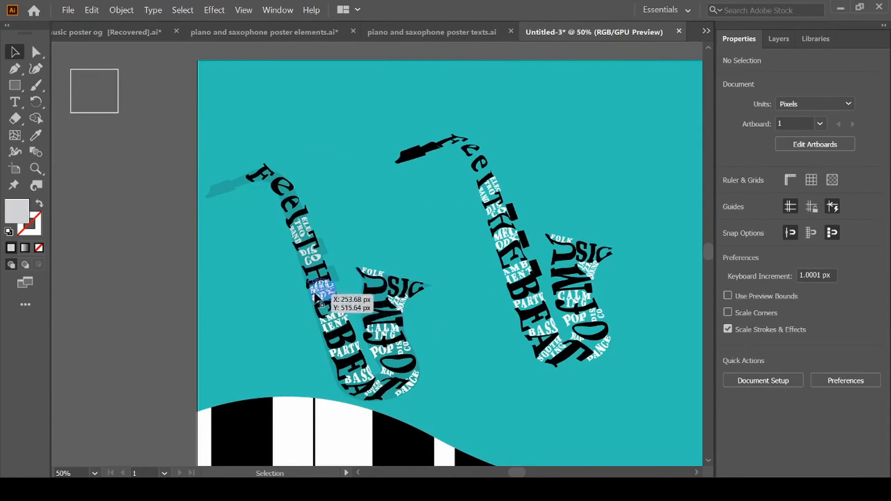
pyautogui.hotkey('ctrl', '=')
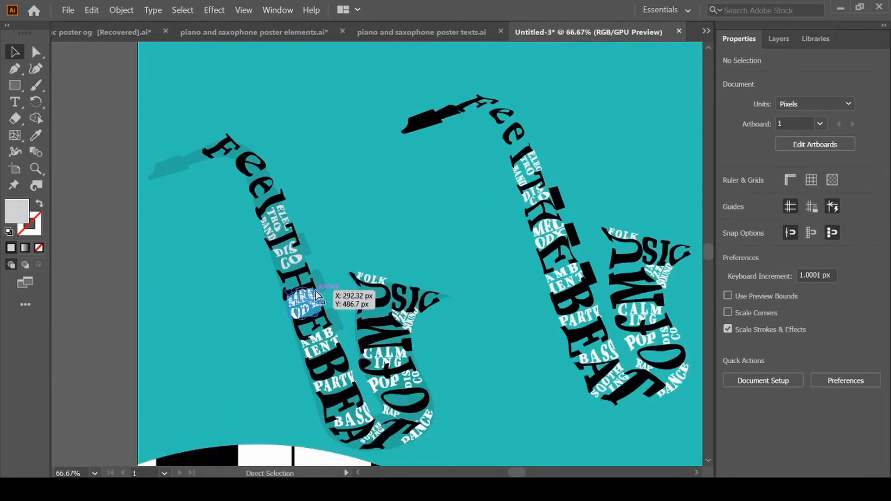
pyautogui.moveTo(317, 296); pyautogui.dragTo(317, 296)
pyautogui.press('p')
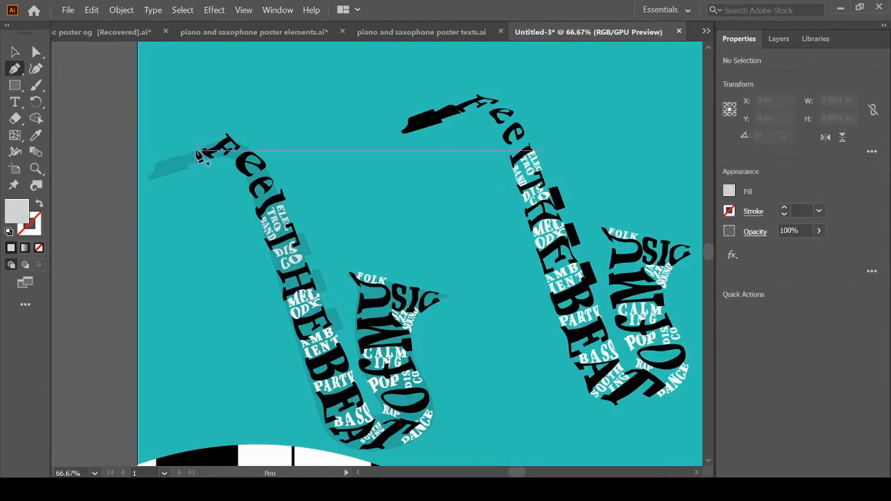
pyautogui.moveTo(200, 151); pyautogui.dragTo(148, 180)
pyautogui.click(183, 158)
pyautogui.hotkey('ctrl', '=')
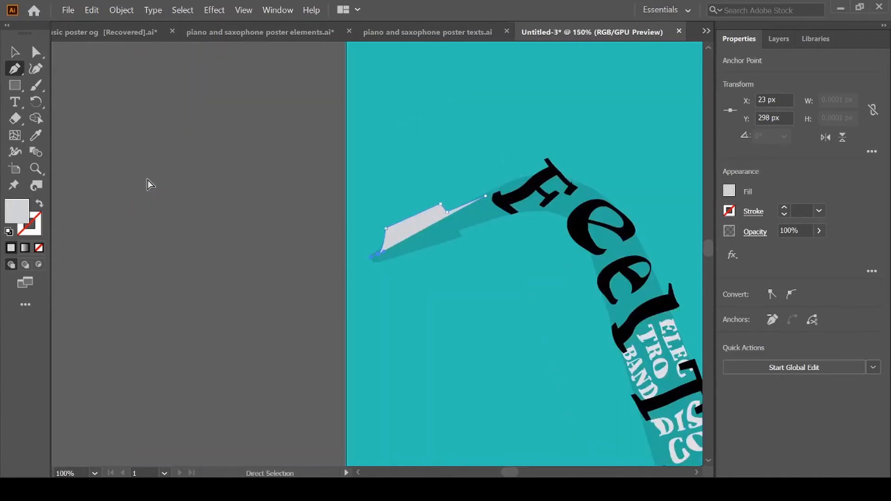
pyautogui.hotkey('ctrl', '=')
# Step: Undo the last tip point, redraw the mouthpiece's rounded tip, and continue the path along its lower edge
pyautogui.hotkey('ctrl', 'z')
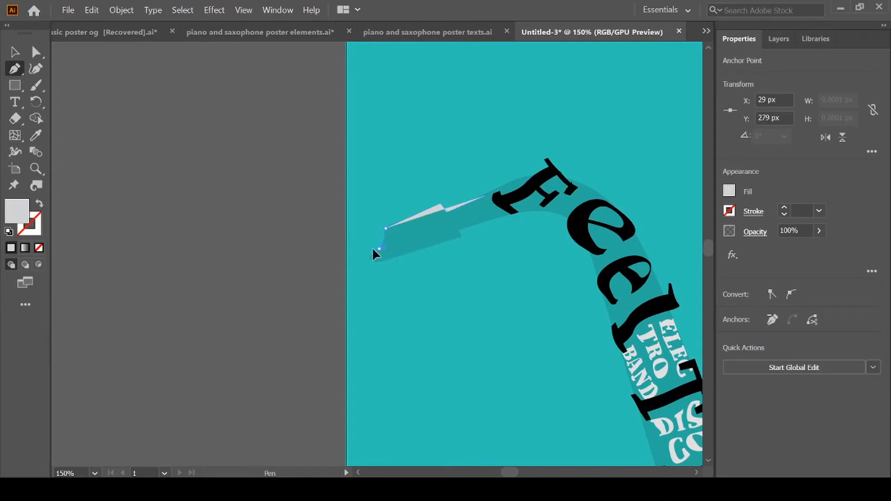
pyautogui.click(374, 248)
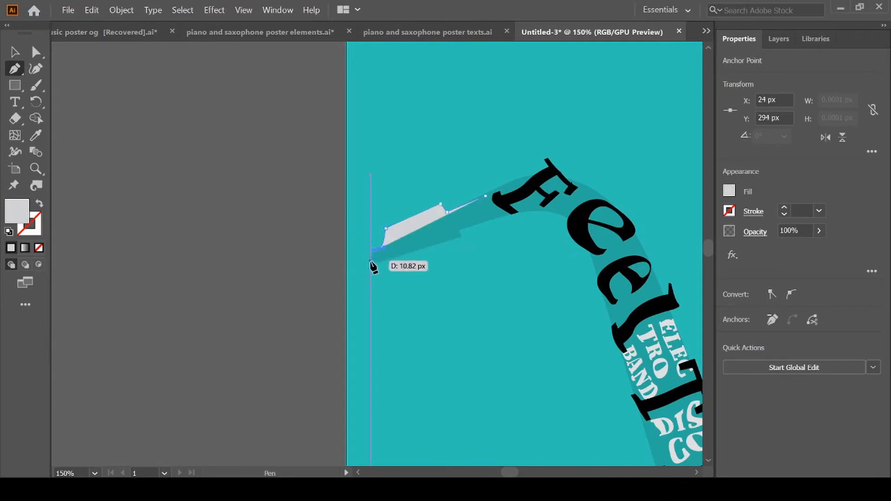
pyautogui.keyDown('ctrl'); pyautogui.click(371, 261); pyautogui.keyUp('ctrl')
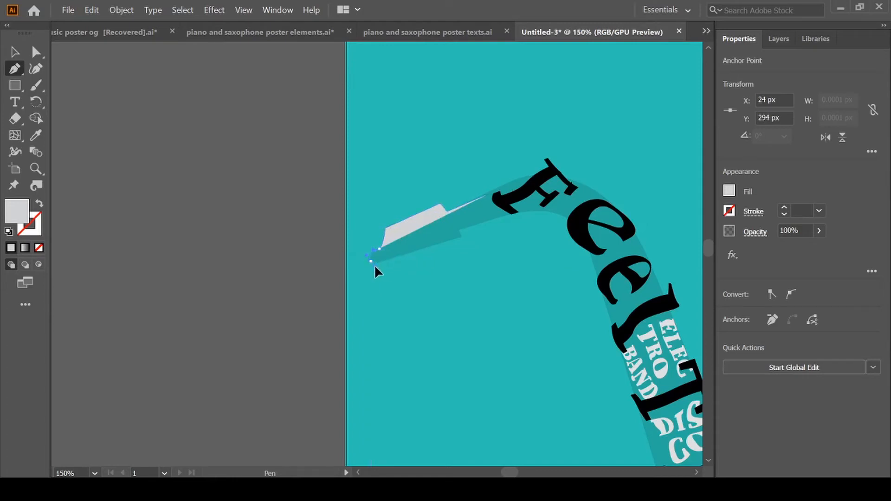
pyautogui.click(374, 265)
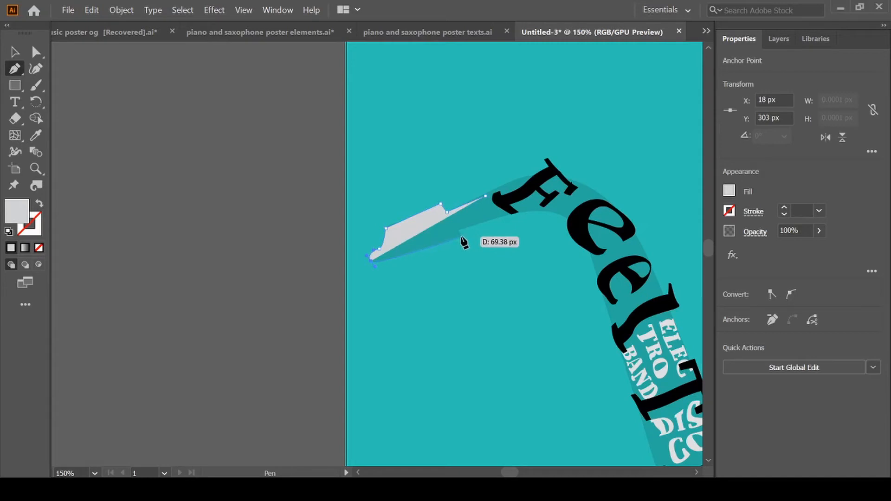
pyautogui.click(462, 237)
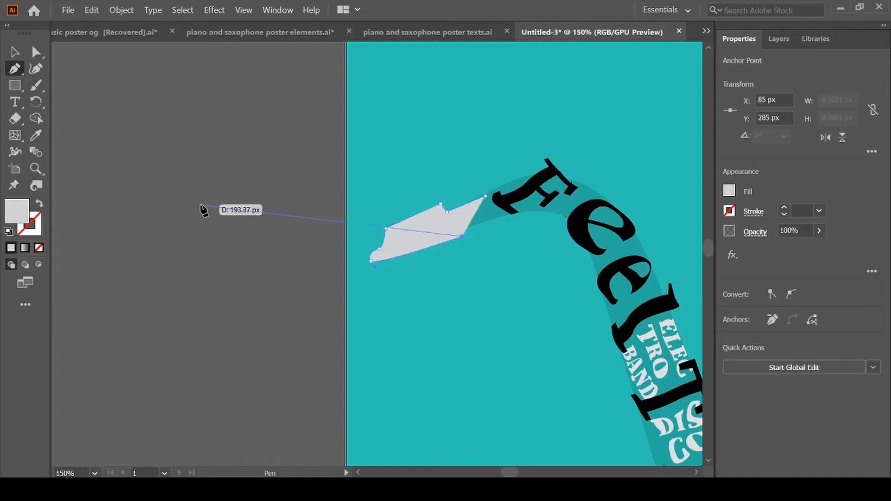
# Step: Swap fill and stroke so the mouthpiece path has only an outline, and close it along the neck beside the "F"
pyautogui.click(39, 203)
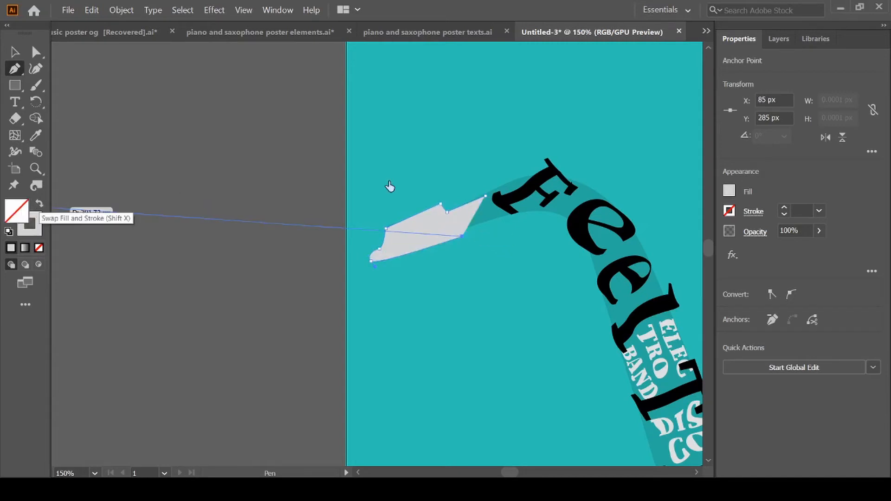
pyautogui.click(459, 234)
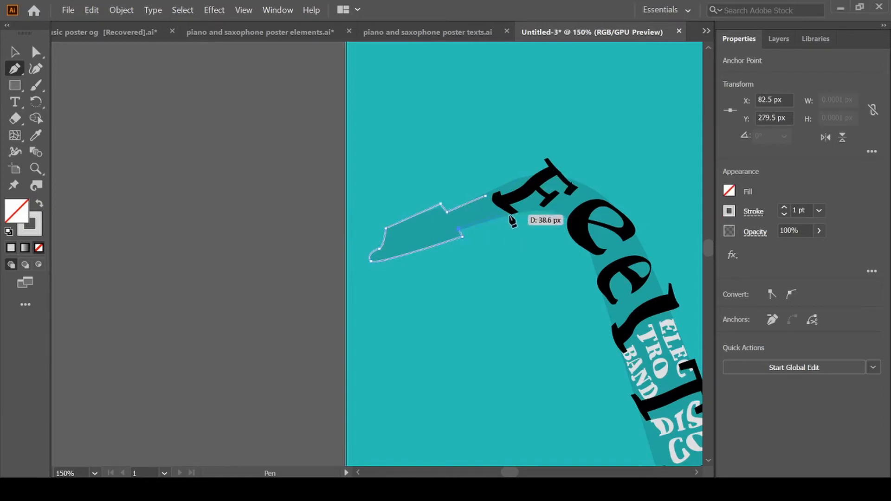
pyautogui.click(511, 215)
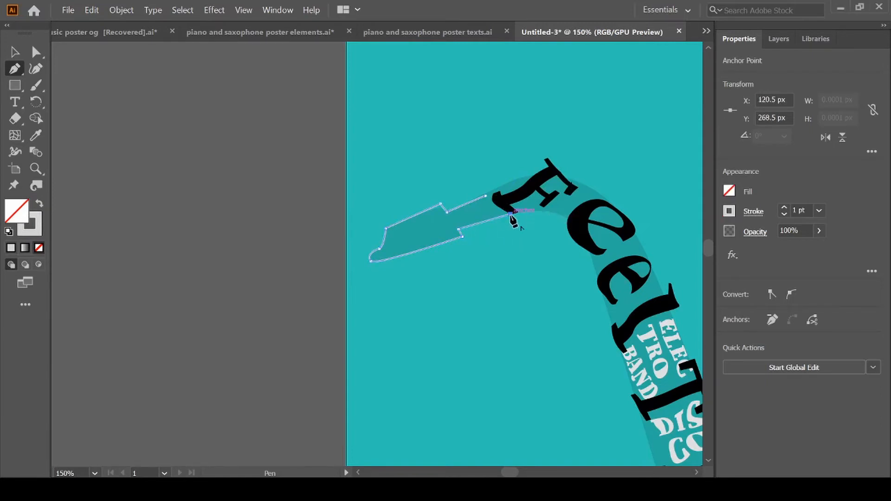
pyautogui.click(487, 196)
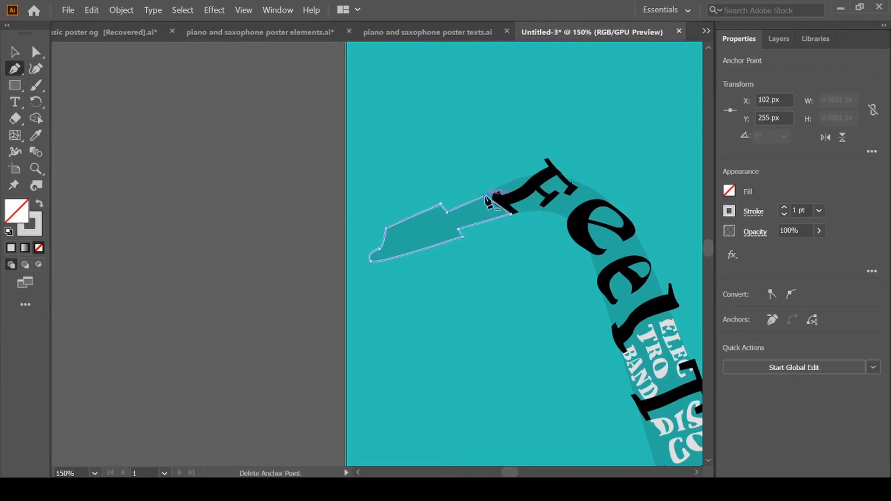
# Step: Fill the closed mouthpiece path with solid black sampled from the 000000 swatch, and deselect it
pyautogui.hotkey('ctrl', '-')
pyautogui.hotkey('ctrl', '-')
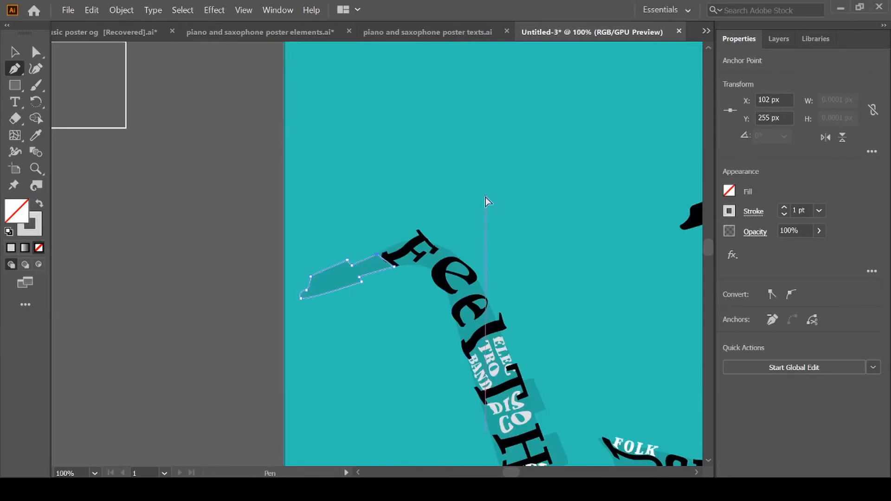
pyautogui.hscroll(-3, 486, 201)
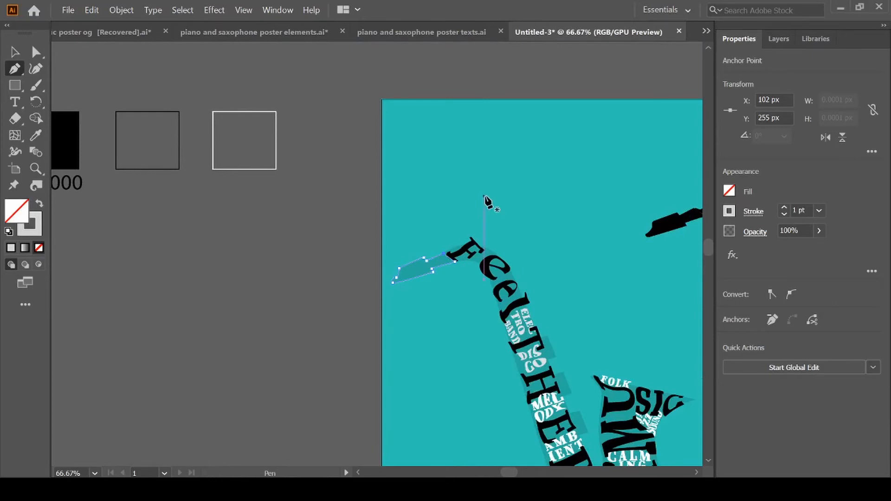
pyautogui.press('i')
pyautogui.hscroll(-6, 99, 183)
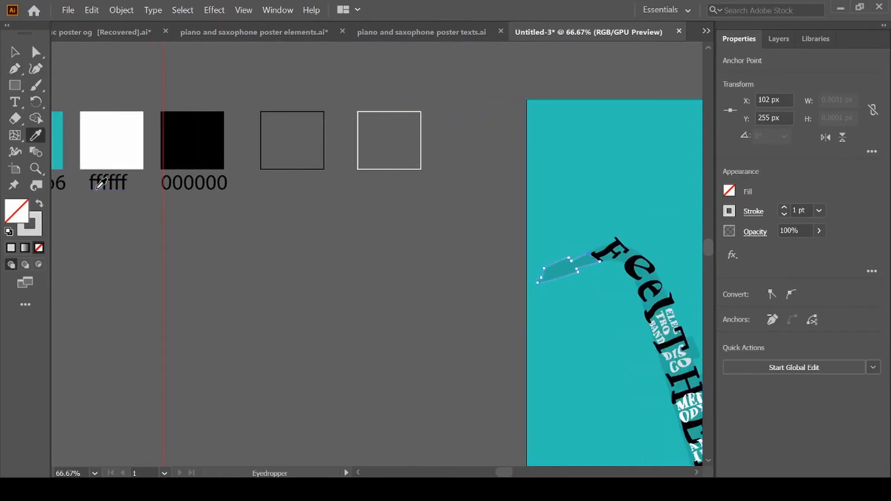
pyautogui.click(200, 141)
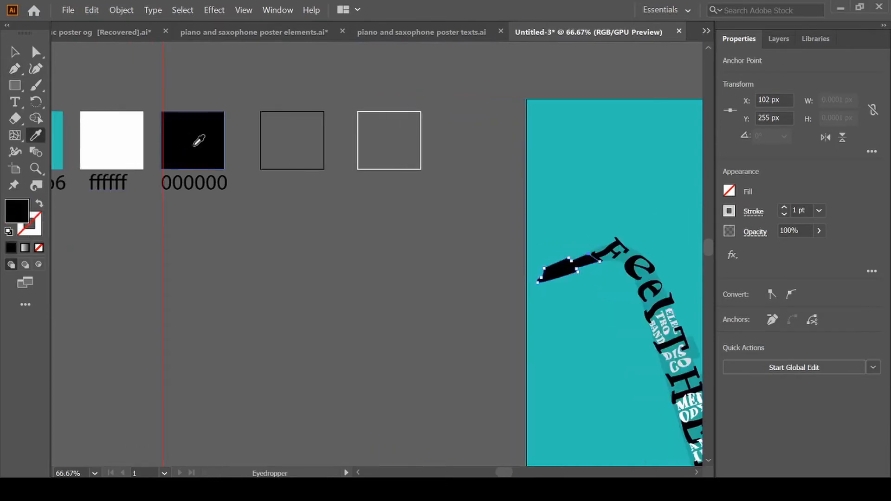
pyautogui.press('v')
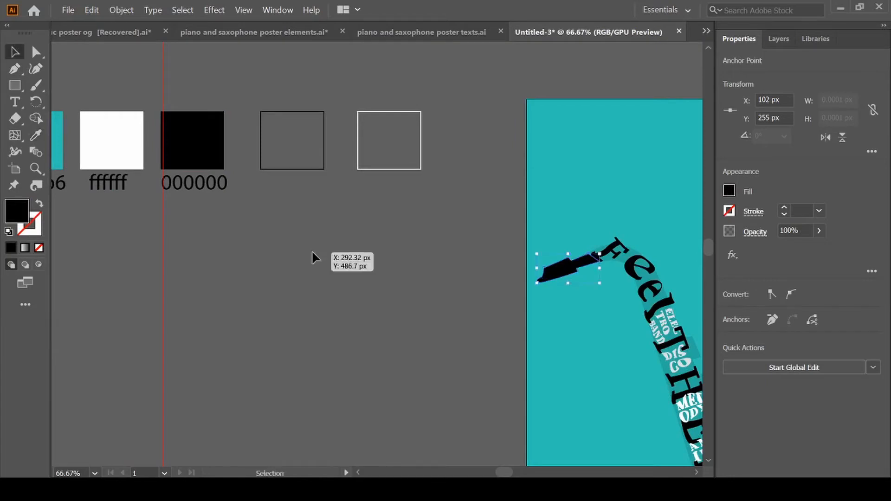
pyautogui.hscroll(7, 313, 250)
pyautogui.click(261, 269)
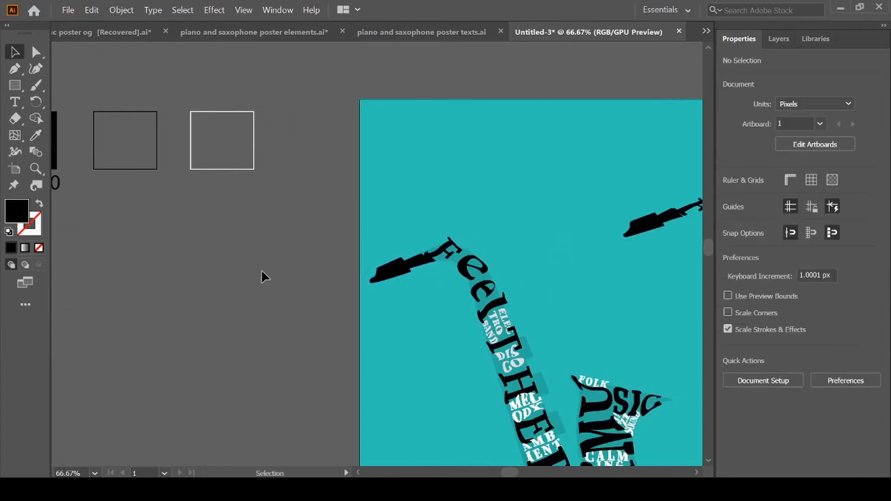
# Step: Trace the faded rectangular key beside the "T" with the Pen tool as a closed four-corner outline with no fill
pyautogui.scroll(-3, 550, 225)
pyautogui.hscroll(5, 551, 226)
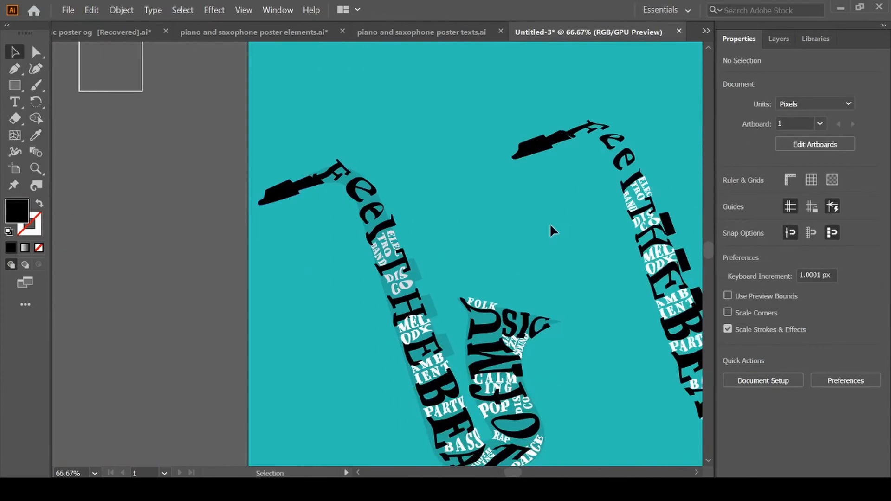
pyautogui.press('p')
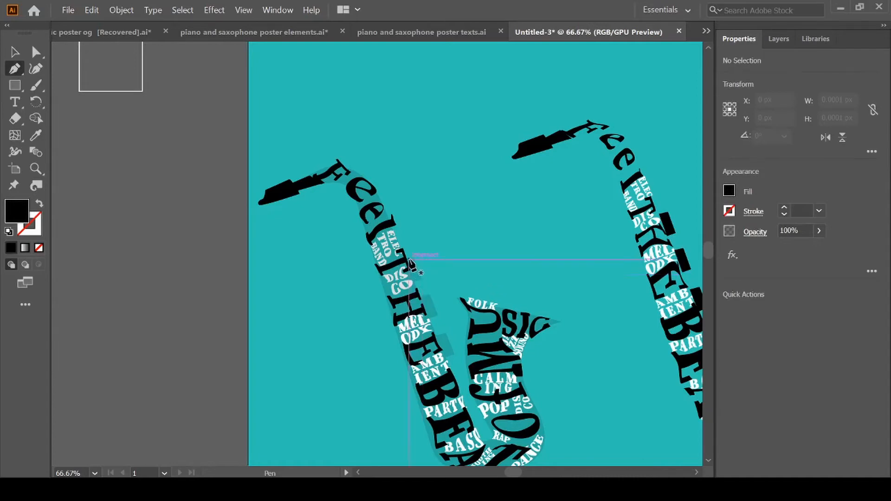
pyautogui.scroll(2, 410, 263)
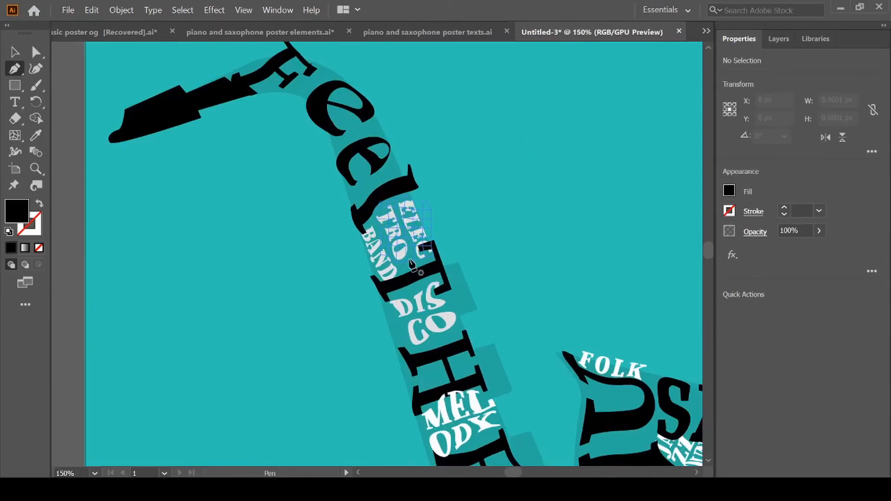
pyautogui.click(443, 266)
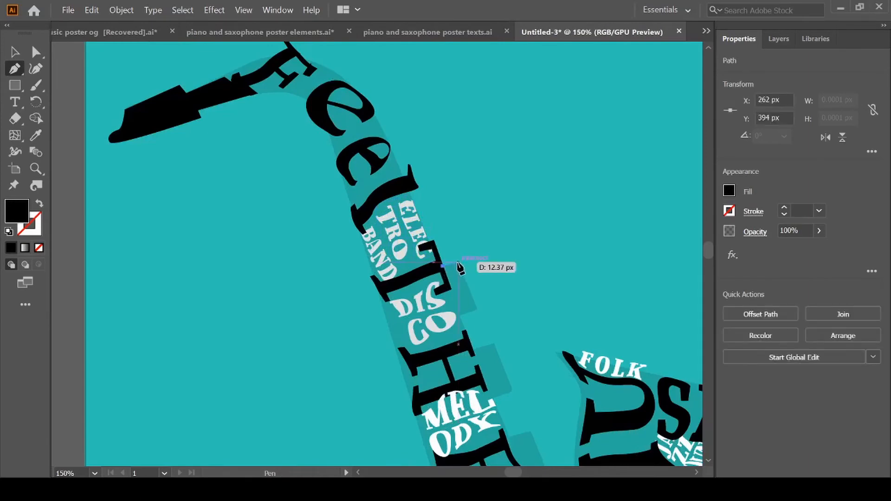
pyautogui.click(458, 263)
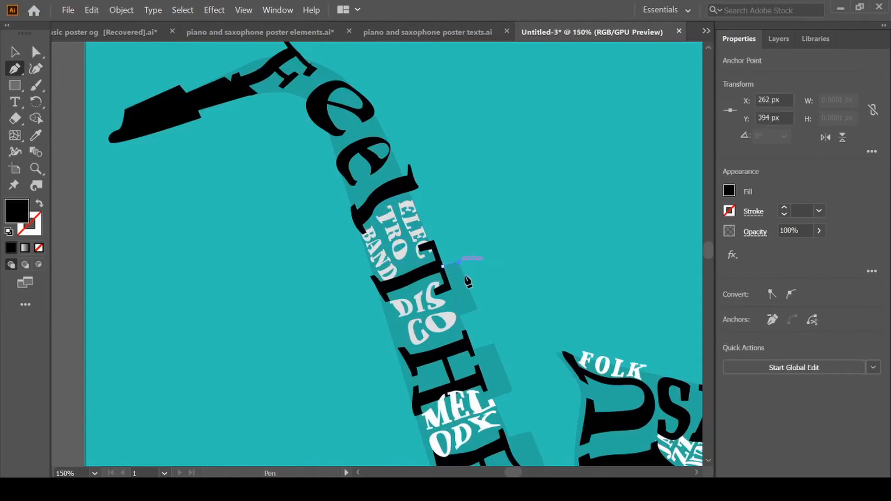
pyautogui.click(477, 308)
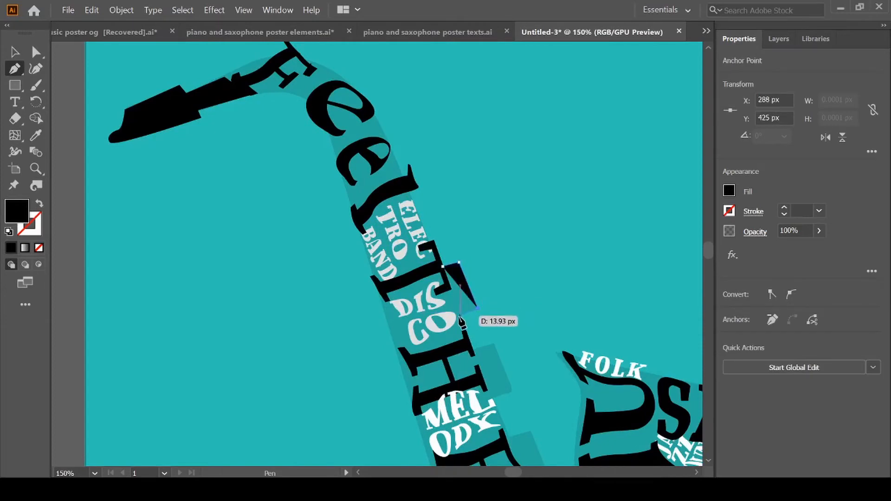
pyautogui.click(460, 316)
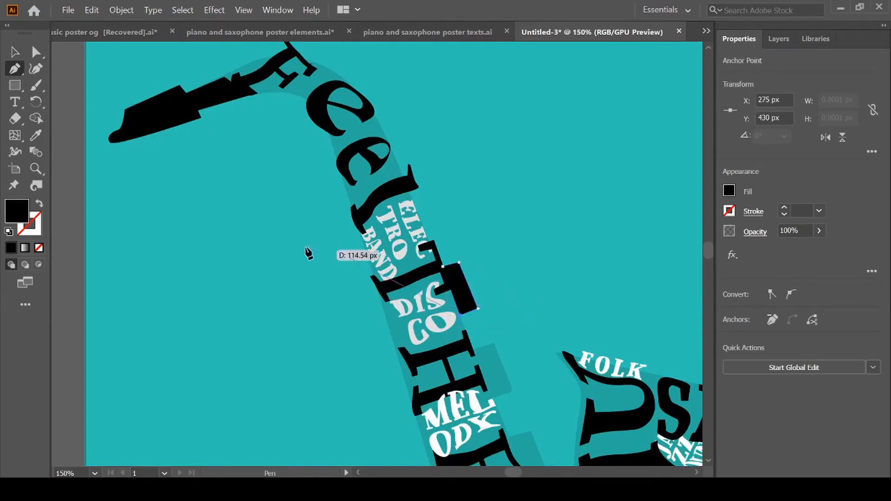
pyautogui.click(39, 204)
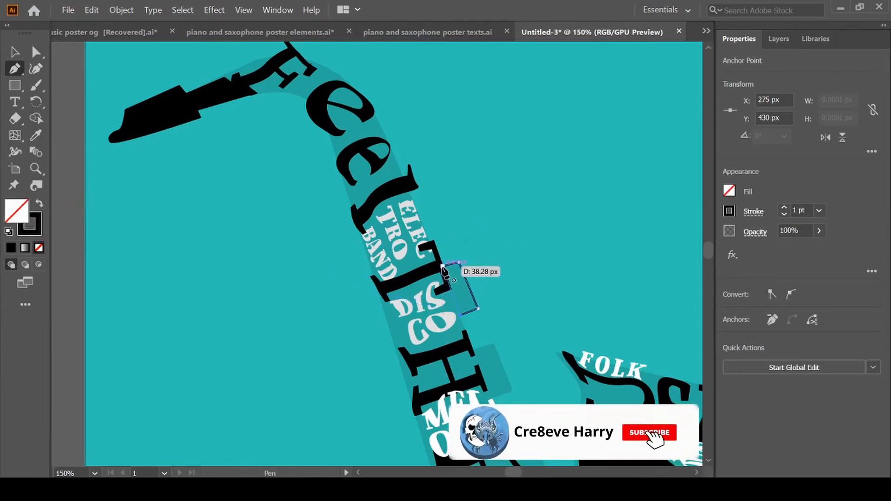
pyautogui.click(442, 267)
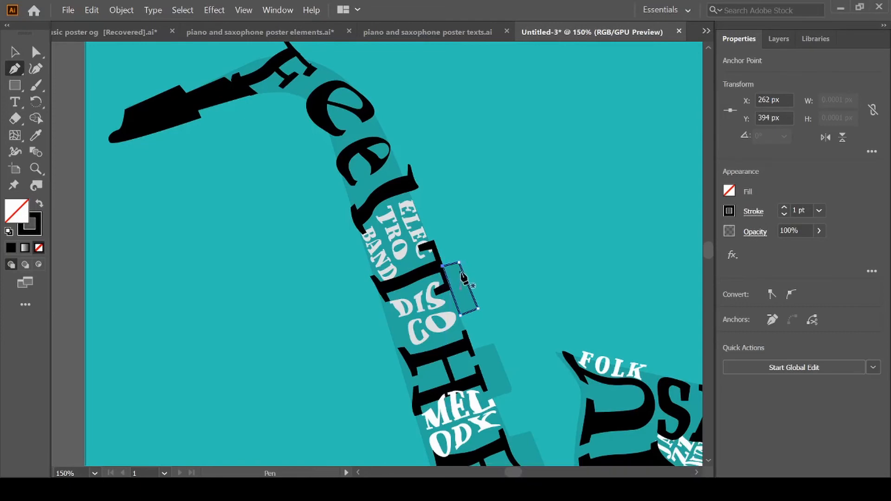
# Step: Give the traced key the mouthpiece's solid black fill at 100% opacity using the Eyedropper
pyautogui.scroll(4, 465, 278)
pyautogui.press('i')
pyautogui.click(457, 365)
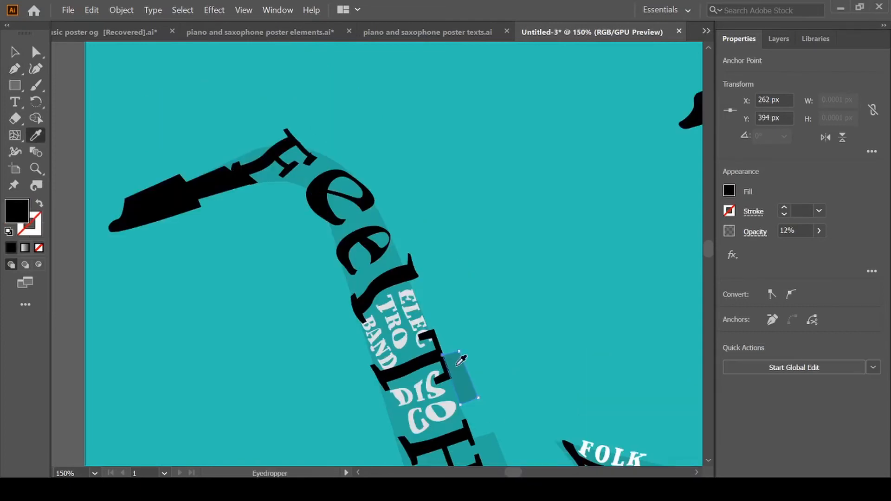
pyautogui.hotkey('ctrl', '-')
pyautogui.hotkey('ctrl', '-')
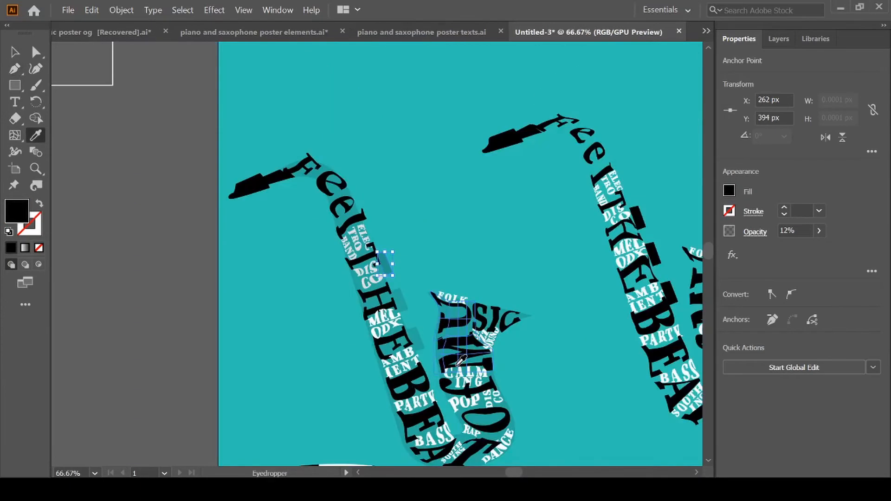
pyautogui.click(257, 182)
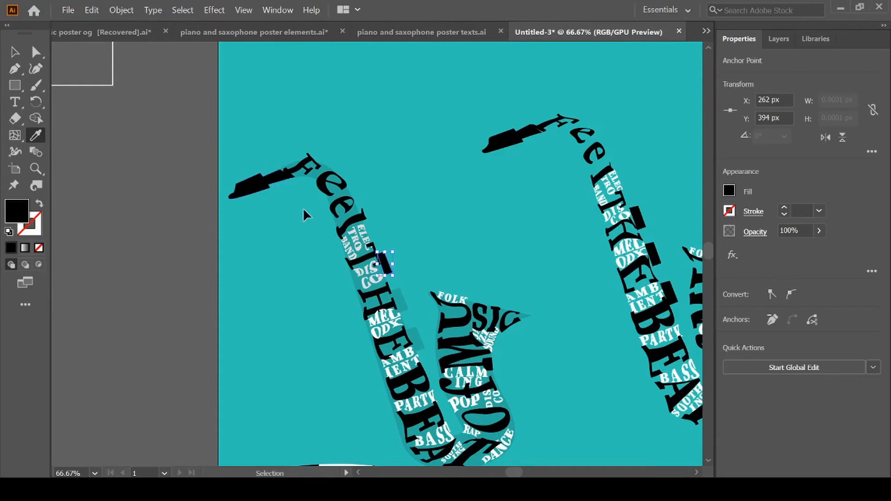
# Step: Duplicate the black key onto the two remaining faded keys, beside the "H" and beside the "E" of "THE"
pyautogui.hotkey('ctrl', '+')
pyautogui.hotkey('ctrl', '+')
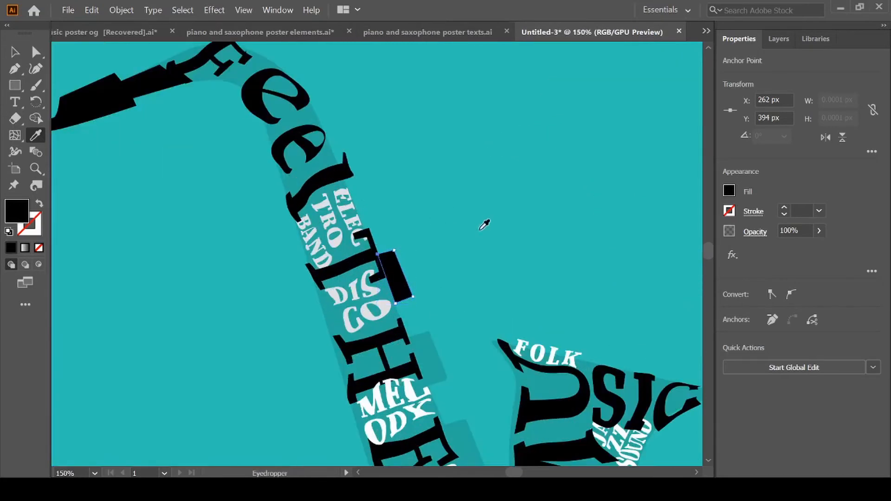
pyautogui.click(10, 55)
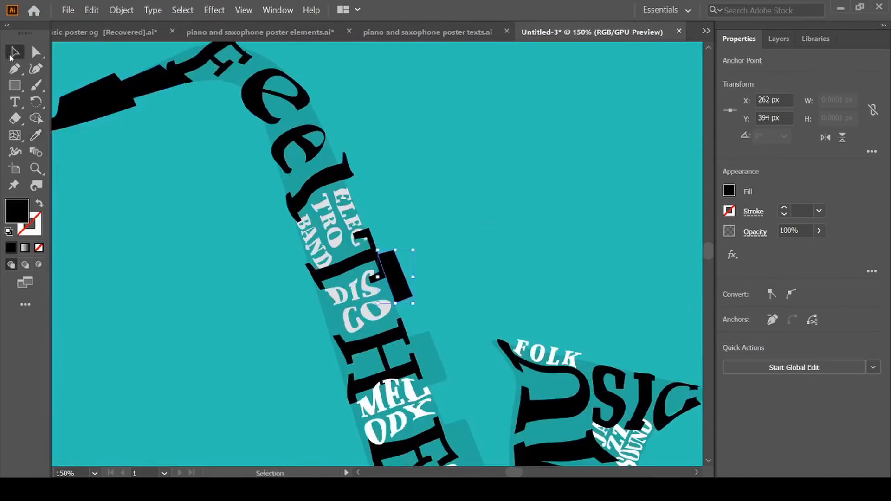
pyautogui.click(500, 173)
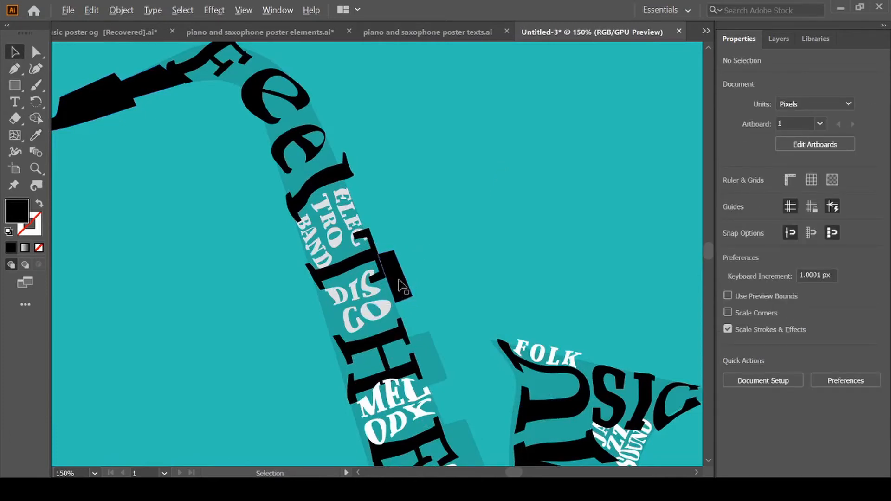
pyautogui.moveTo(401, 284); pyautogui.dragTo(435, 367)
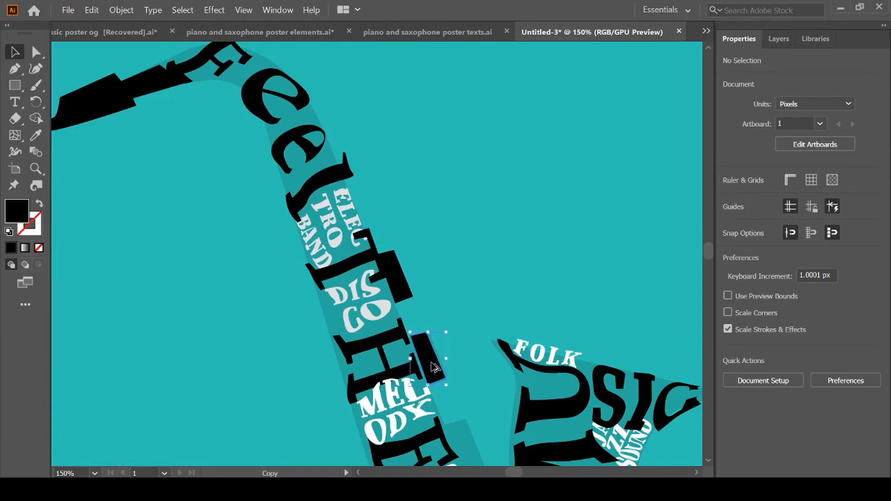
pyautogui.scroll(-3, 456, 366)
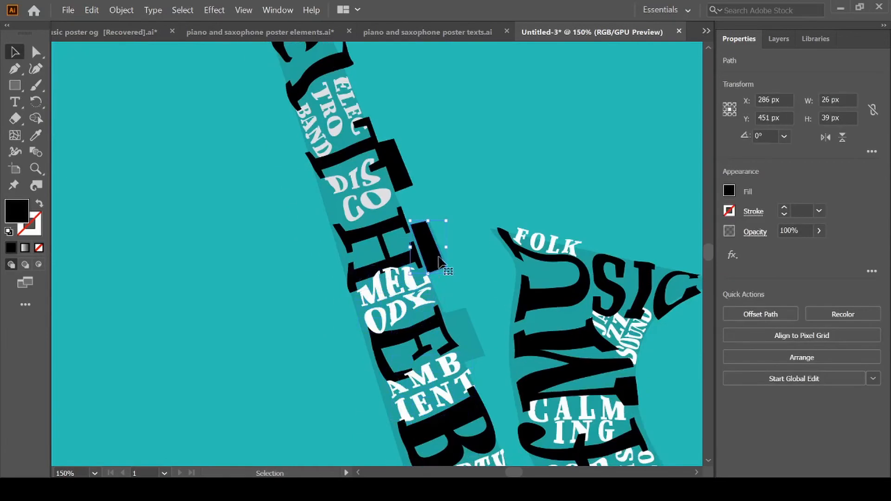
pyautogui.moveTo(437, 258); pyautogui.dragTo(473, 348)
pyautogui.click(475, 261)
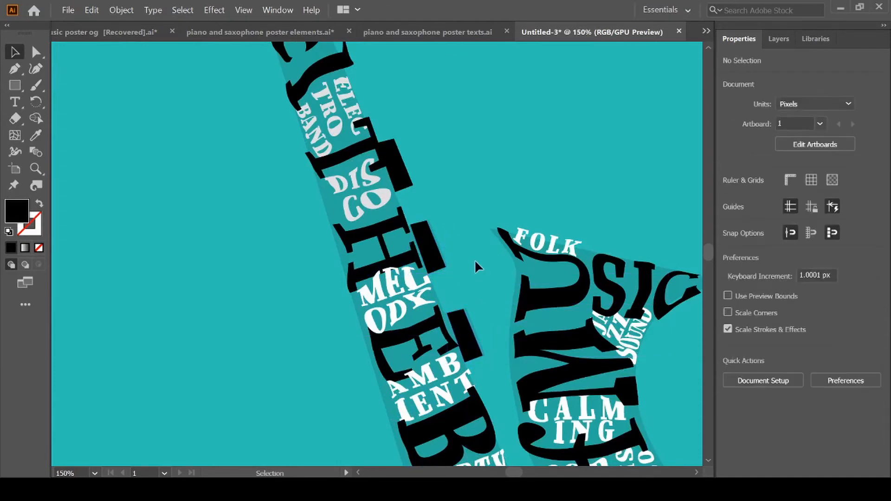
# Step: Delete the finished reference saxophone and the faded silhouette path behind the new lettering
pyautogui.hotkey('ctrl', '-')
pyautogui.hotkey('ctrl', '-')
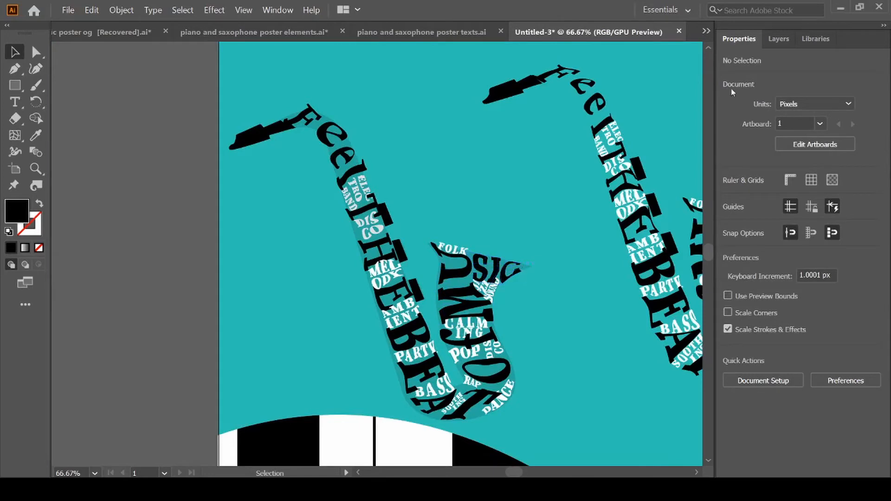
pyautogui.click(773, 41)
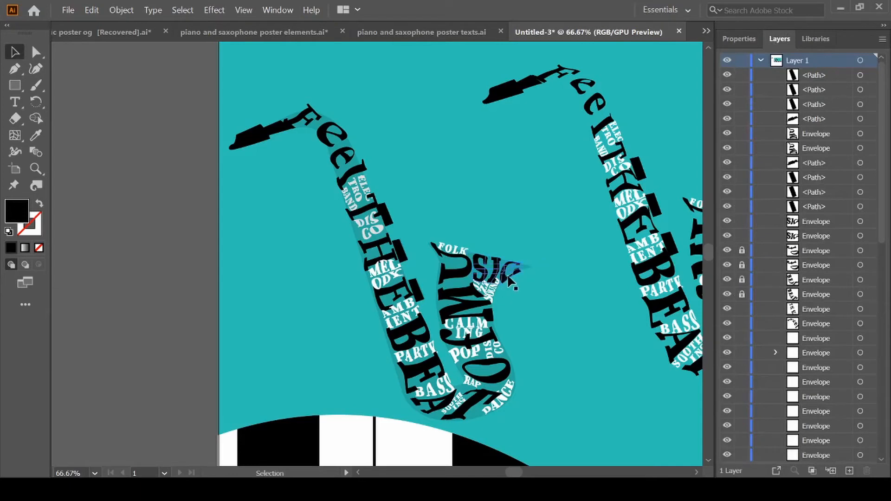
pyautogui.hotkey('ctrl', '-')
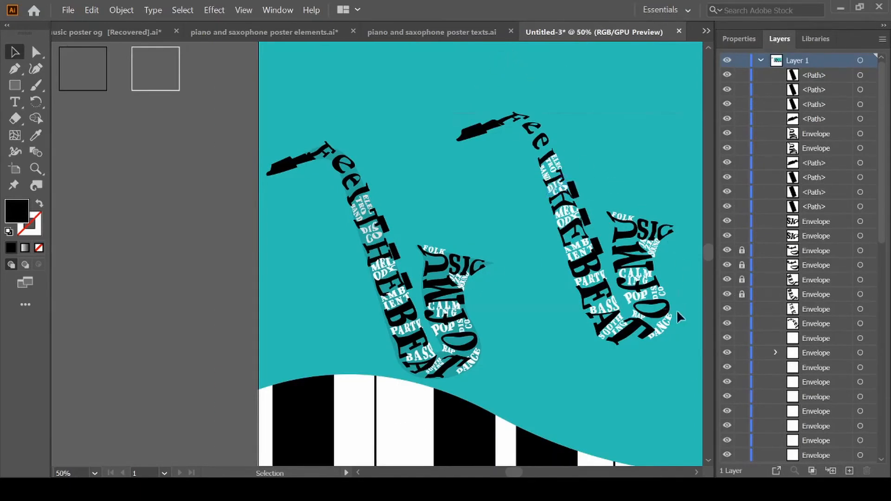
pyautogui.hscroll(3, 557, 279)
pyautogui.click(490, 261)
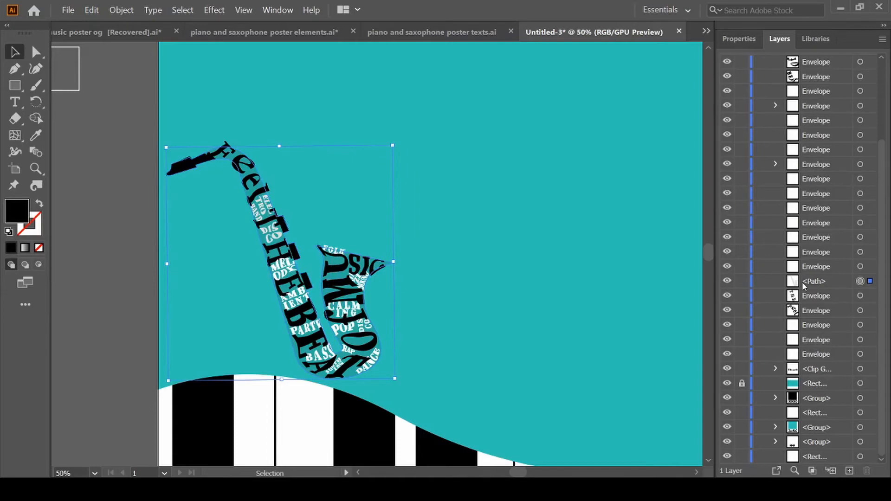
pyautogui.hotkey('ctrl', 'alt', 'c')
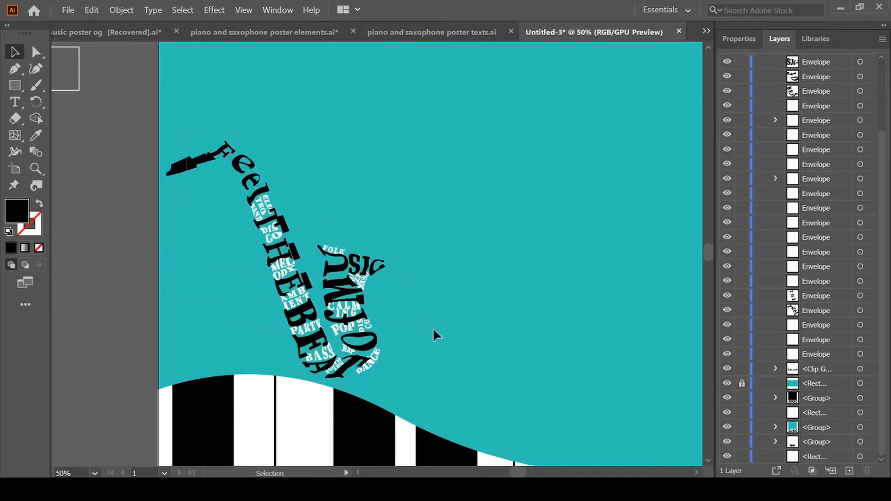
# Step: Group all the saxophone's warped lettering and solid black pieces into one object, and deselect it
pyautogui.hotkey('ctrl', 'a')
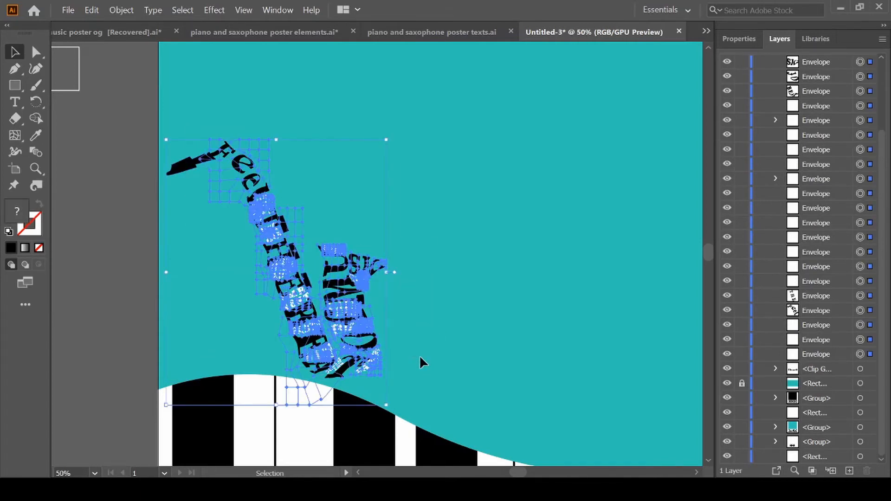
pyautogui.hotkey('ctrl', 'g')
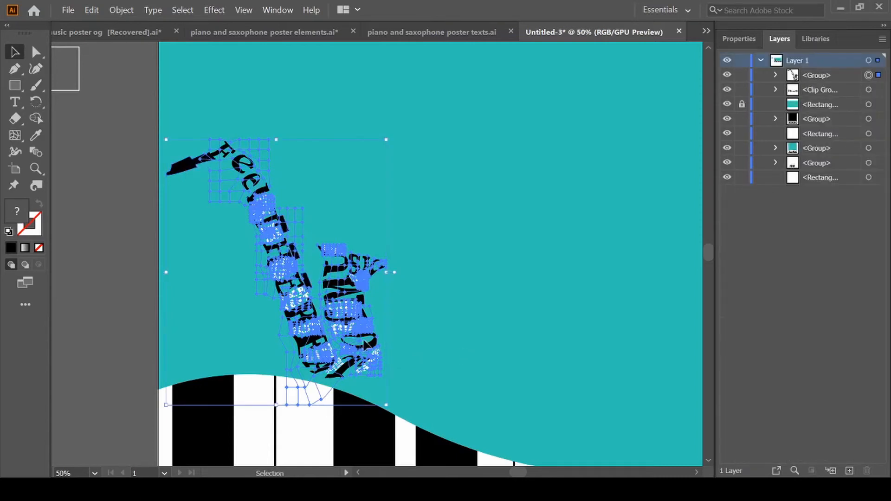
pyautogui.click(151, 331)
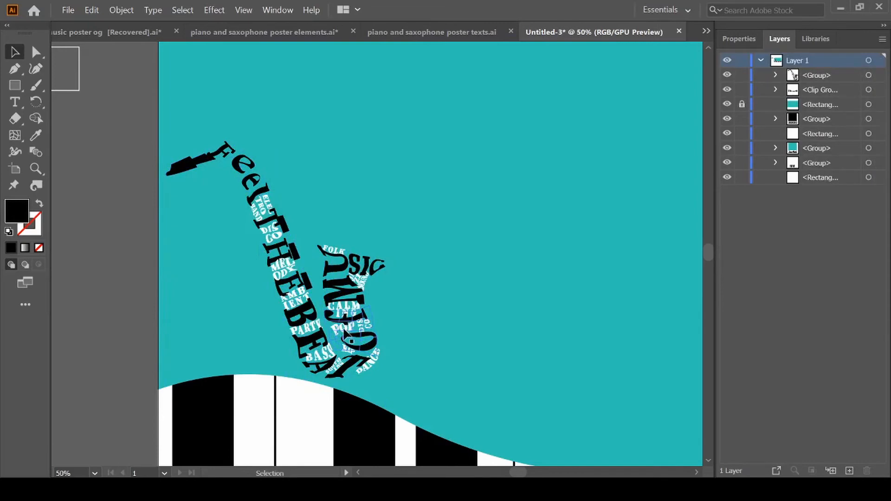
# Step: Move the saxophone group slightly down so its base rests on the curved piano keyboard
pyautogui.click(345, 331)
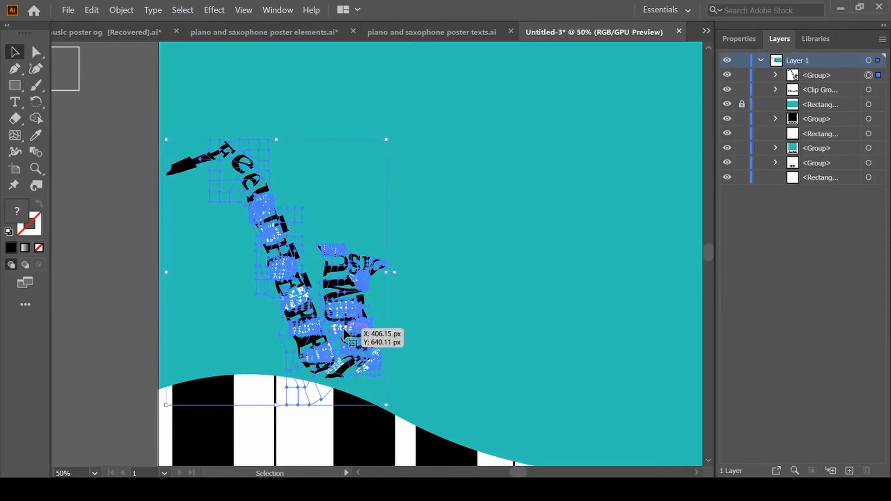
pyautogui.moveTo(344, 329)
pyautogui.mouseDown()
pyautogui.moveTo(323, 330)
pyautogui.moveTo(349, 343)
pyautogui.mouseUp()
pyautogui.click(445, 323)
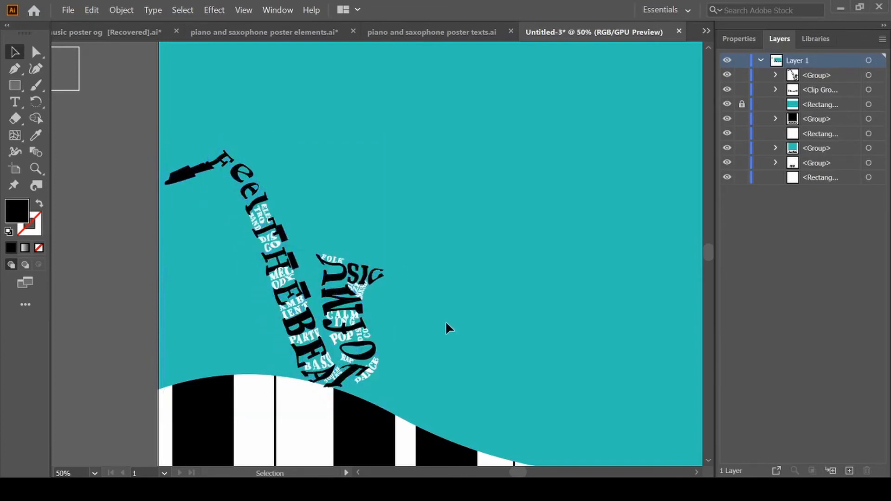
pyautogui.hotkey('ctrl', '-')
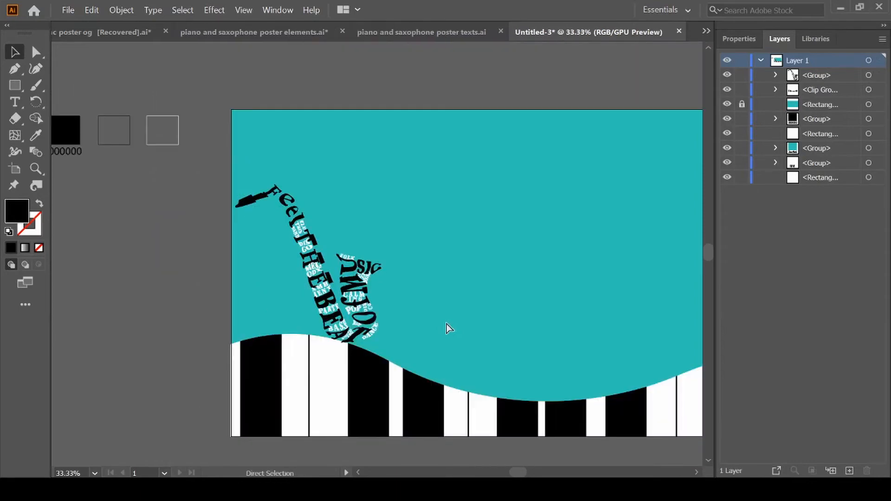
# Step: Set the Paintbrush fidelity to fully Smooth and paint a flowing curve rising from the saxophone's bell across the teal background
pyautogui.hscroll(3, 445, 322)
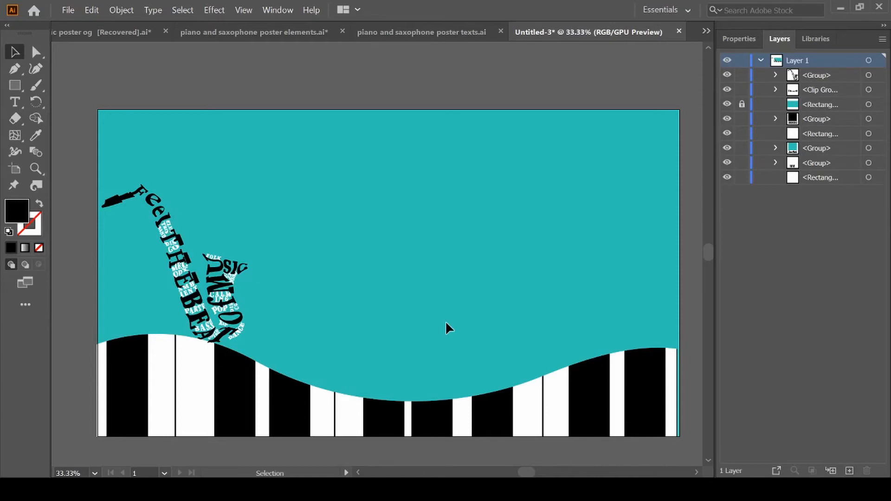
pyautogui.press('b')
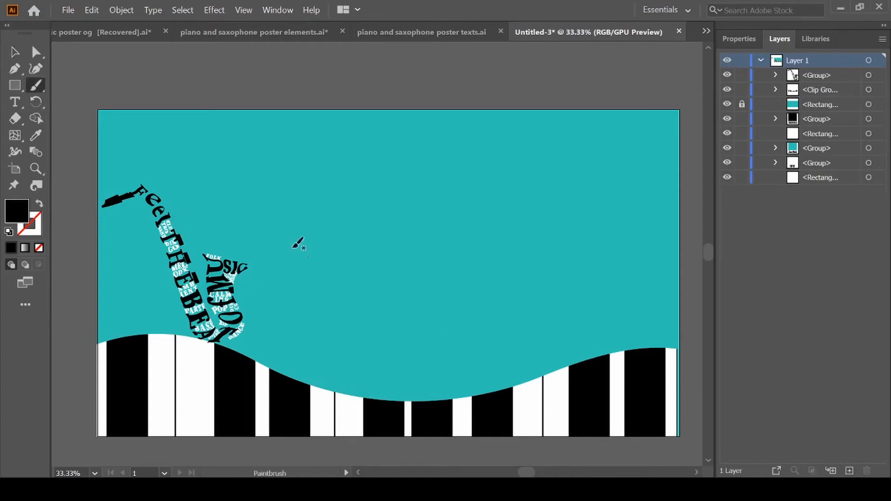
pyautogui.doubleClick(36, 86)
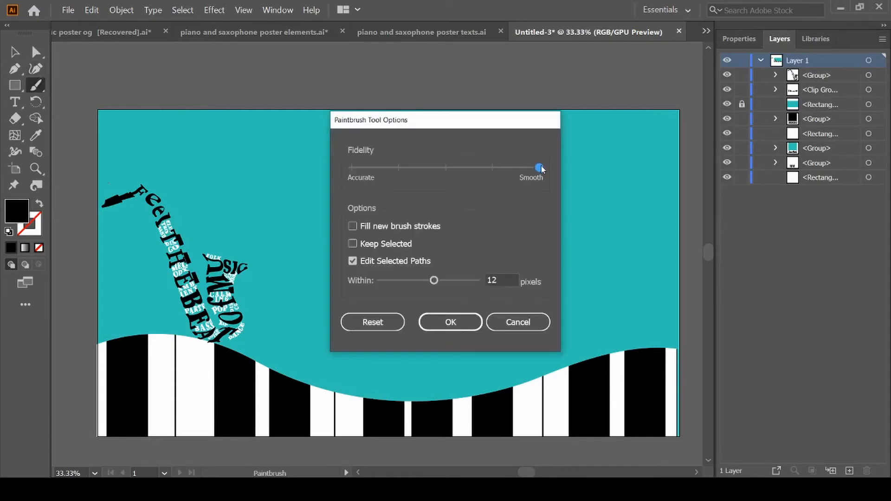
pyautogui.click(465, 323)
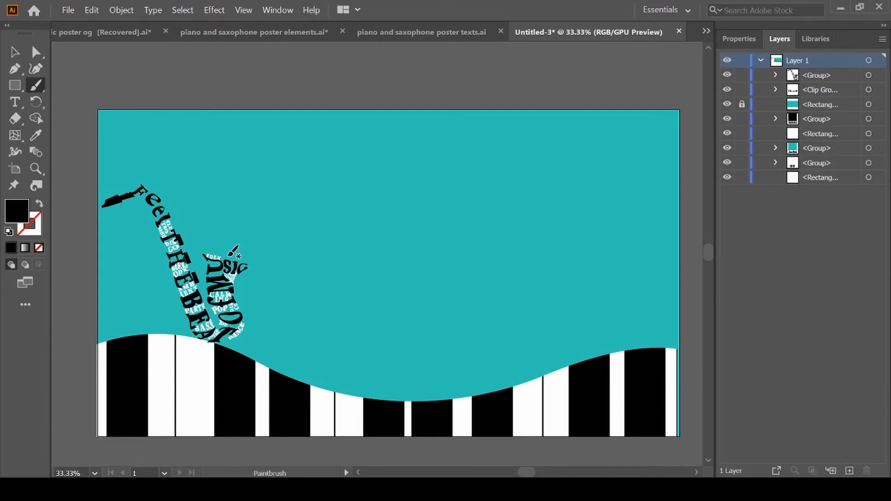
pyautogui.moveTo(227, 254)
pyautogui.mouseDown()
pyautogui.moveTo(229, 228)
pyautogui.moveTo(250, 195)
pyautogui.moveTo(387, 183)
pyautogui.moveTo(446, 159)
pyautogui.mouseUp()
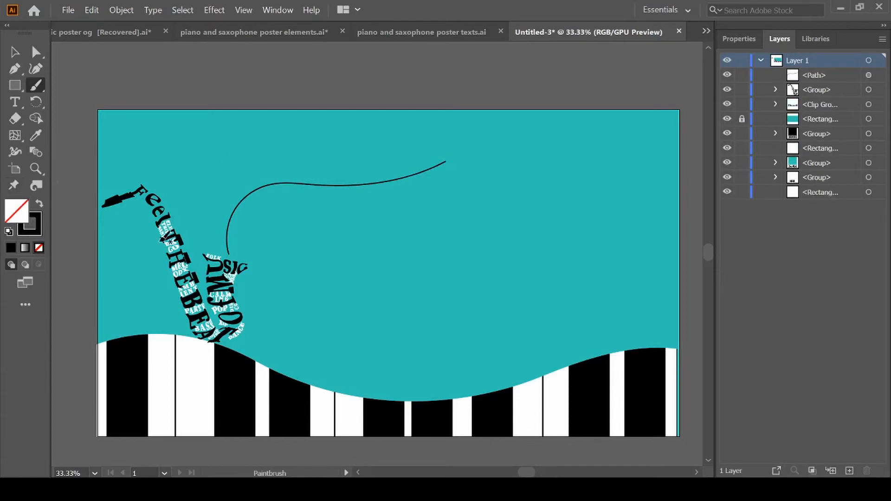
# Step: Give the painted curve the white stroke sampled from the white-outlined square beside the artboard, and deselect it
pyautogui.press('i')
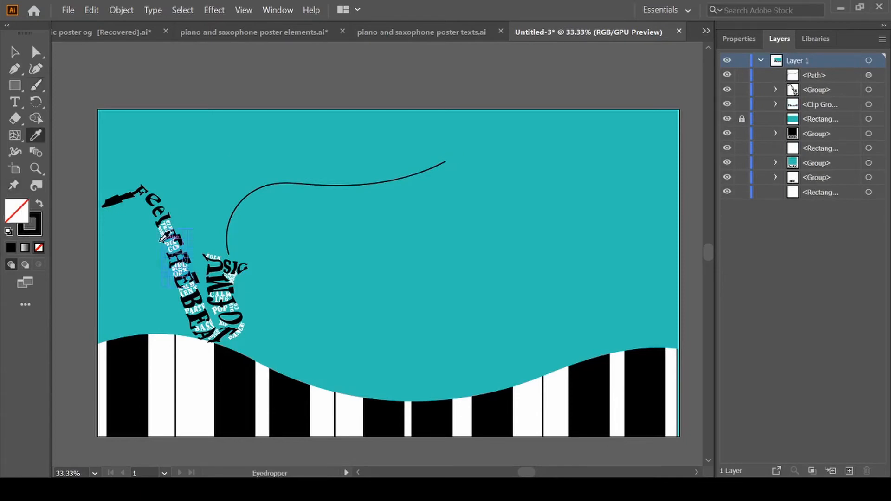
pyautogui.hscroll(-5, 163, 237)
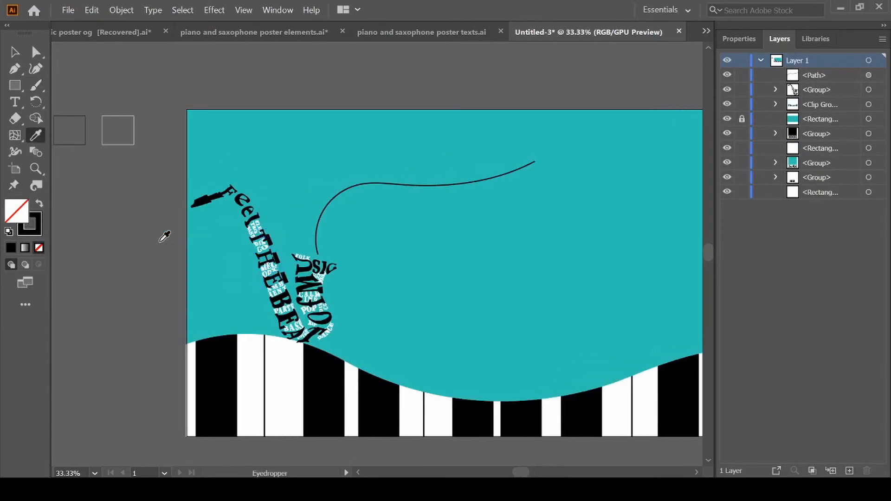
pyautogui.click(134, 135)
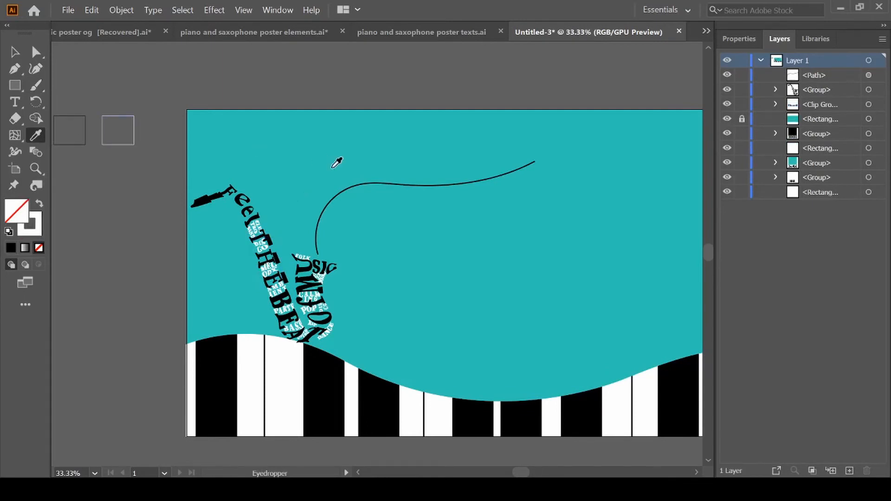
pyautogui.press('a')
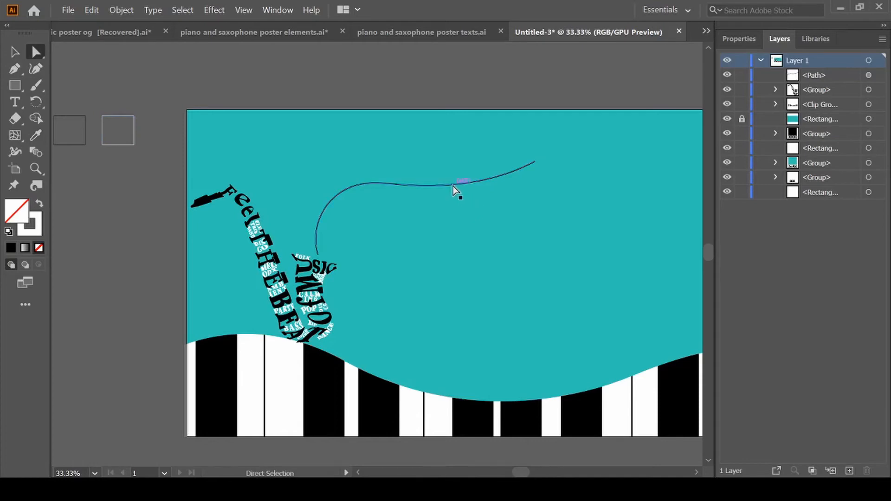
pyautogui.click(453, 185)
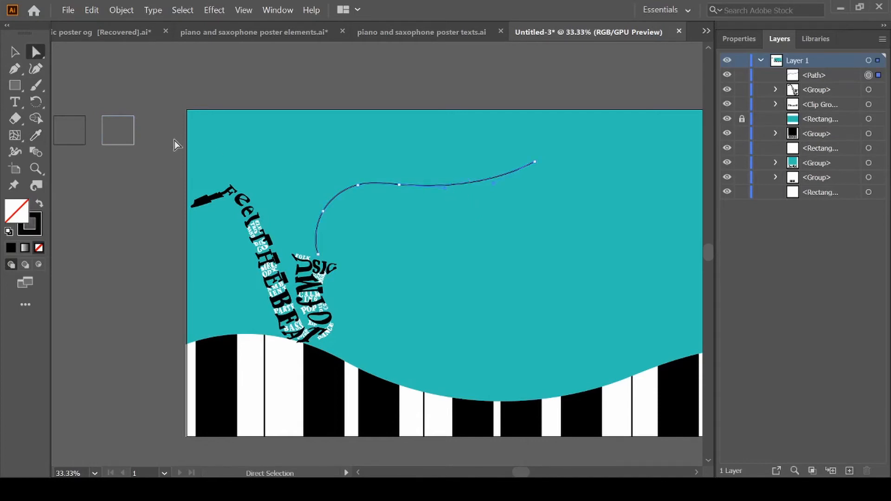
pyautogui.press('i')
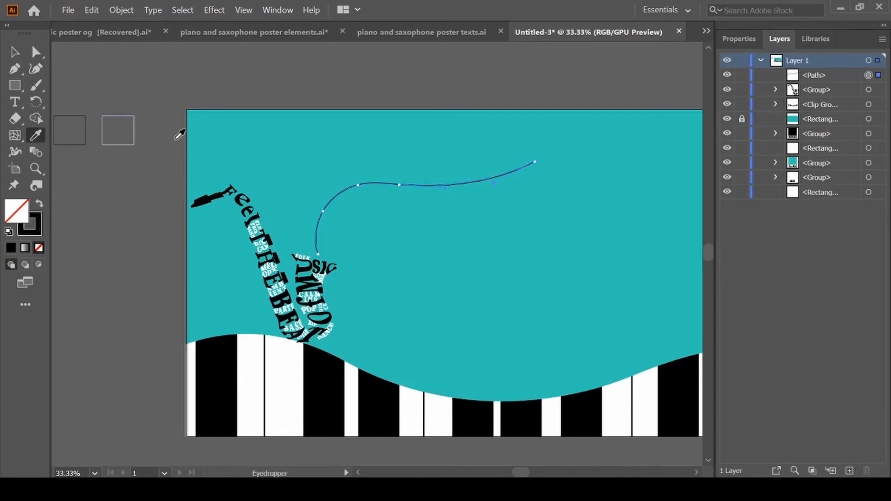
pyautogui.click(134, 133)
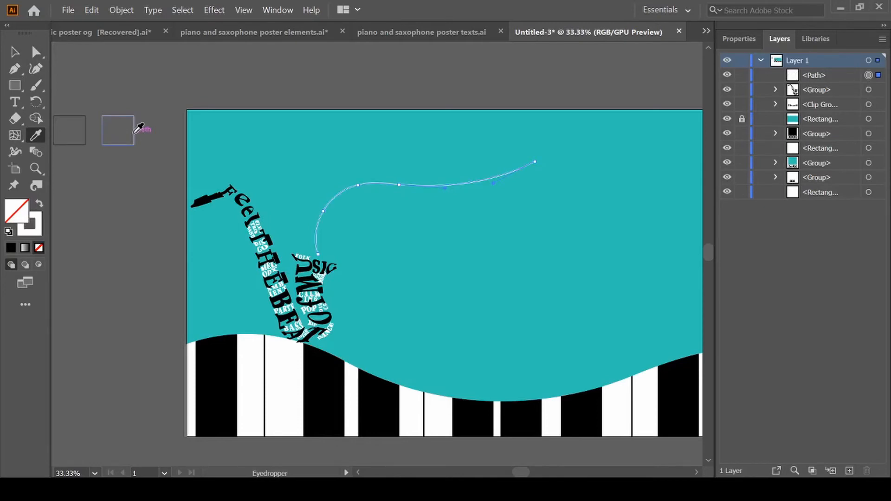
pyautogui.press('v')
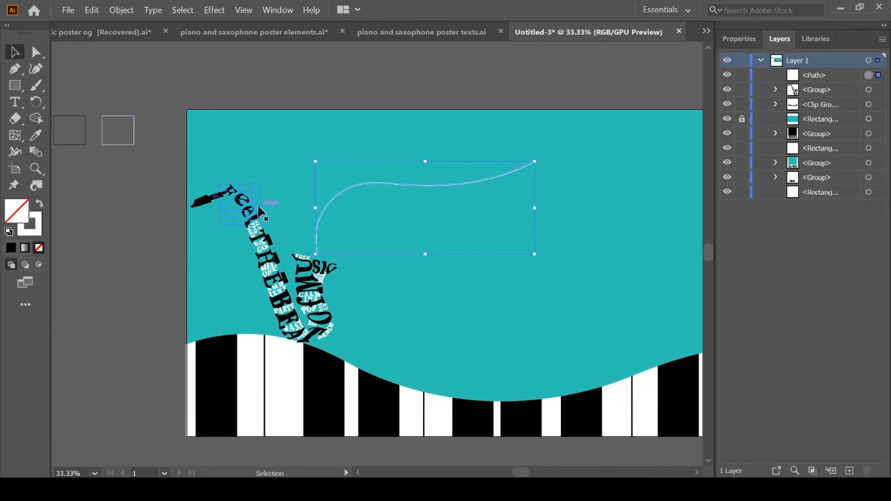
pyautogui.click(144, 239)
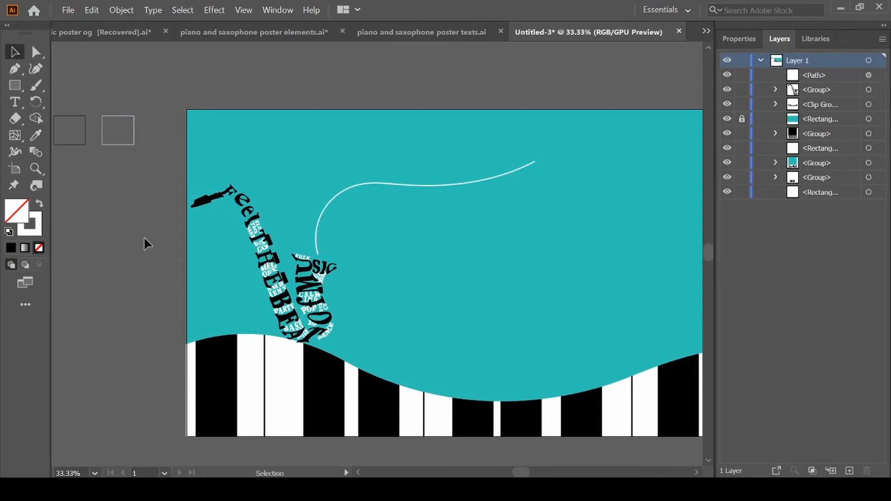
# Step: Paint six more flowing white curves fanning out from the saxophone's bell over the upper part of the poster
pyautogui.press('b')
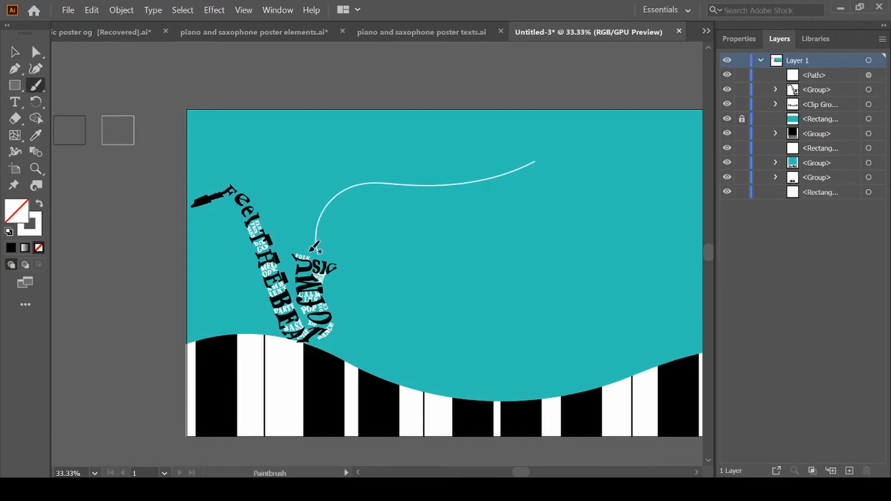
pyautogui.moveTo(310, 251)
pyautogui.mouseDown()
pyautogui.moveTo(351, 248)
pyautogui.moveTo(436, 124)
pyautogui.moveTo(474, 122)
pyautogui.mouseUp()
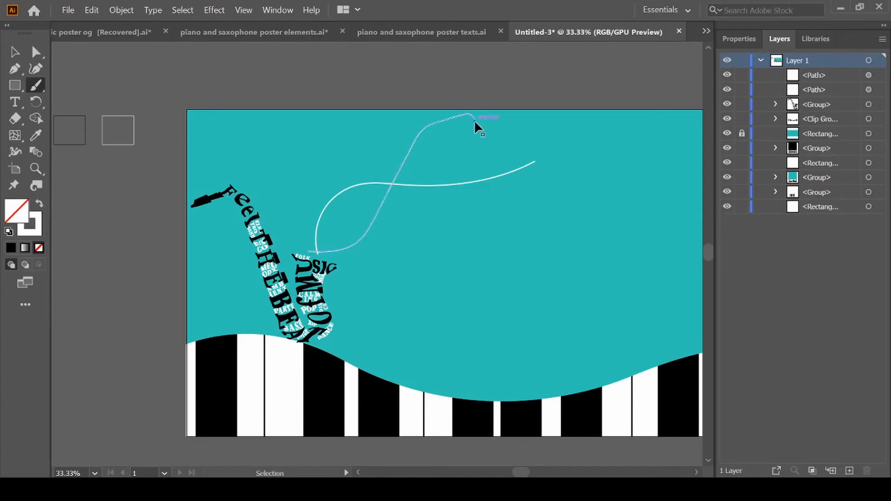
pyautogui.hotkey('ctrl', 'z')
pyautogui.moveTo(314, 250); pyautogui.dragTo(500, 161)
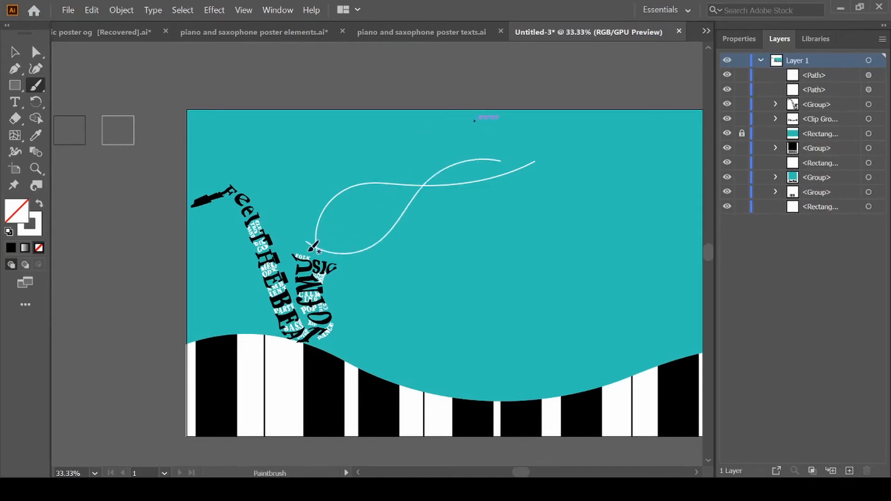
pyautogui.moveTo(307, 251)
pyautogui.mouseDown()
pyautogui.moveTo(374, 140)
pyautogui.moveTo(592, 130)
pyautogui.mouseUp()
pyautogui.moveTo(321, 251)
pyautogui.mouseDown()
pyautogui.moveTo(418, 126)
pyautogui.moveTo(615, 147)
pyautogui.mouseUp()
pyautogui.moveTo(322, 258); pyautogui.dragTo(578, 156)
pyautogui.hscroll(3, 582, 155)
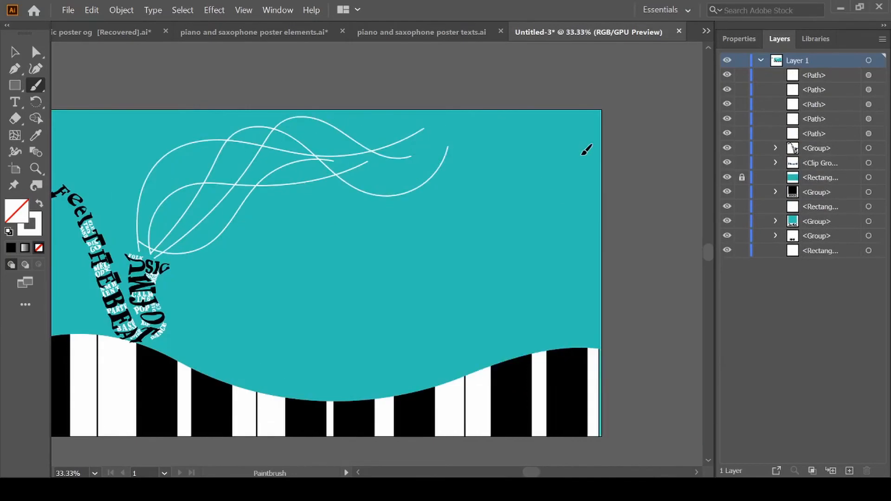
pyautogui.moveTo(156, 254)
pyautogui.mouseDown()
pyautogui.moveTo(219, 261)
pyautogui.moveTo(257, 222)
pyautogui.mouseUp()
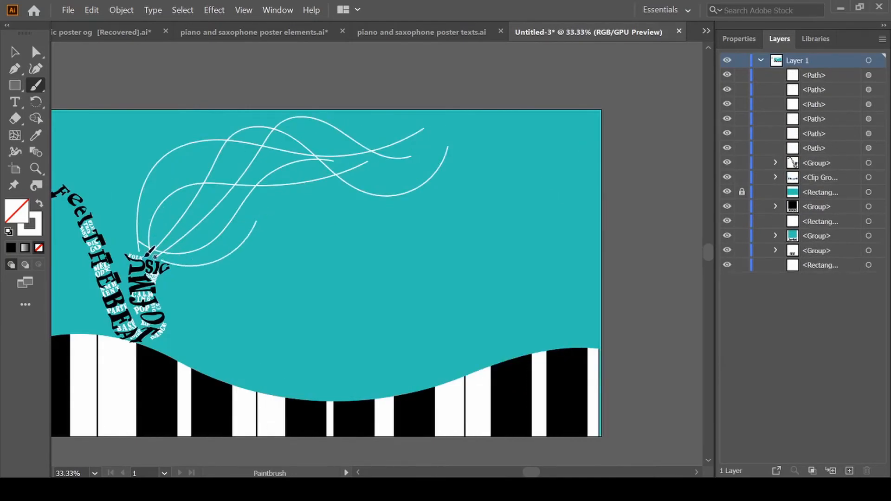
pyautogui.moveTo(151, 251); pyautogui.dragTo(207, 146)
pyautogui.press('v')
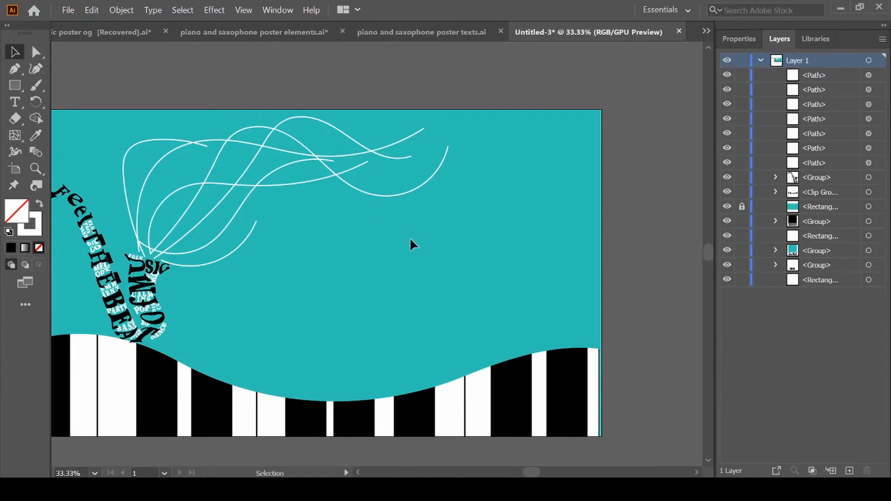
# Step: Paste the copied set of black music notes and symbols onto the poster
pyautogui.hotkey('ctrl', '-')
pyautogui.hotkey('ctrl', 'v')
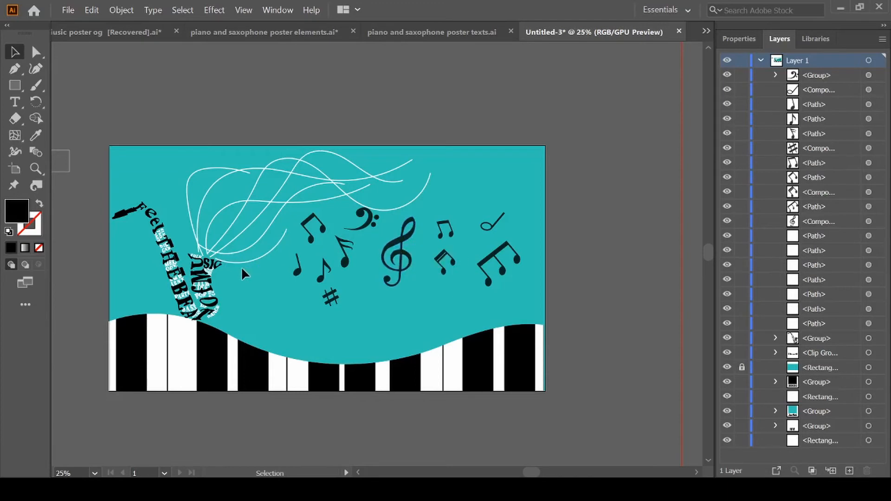
pyautogui.scroll(-1, 233, 274)
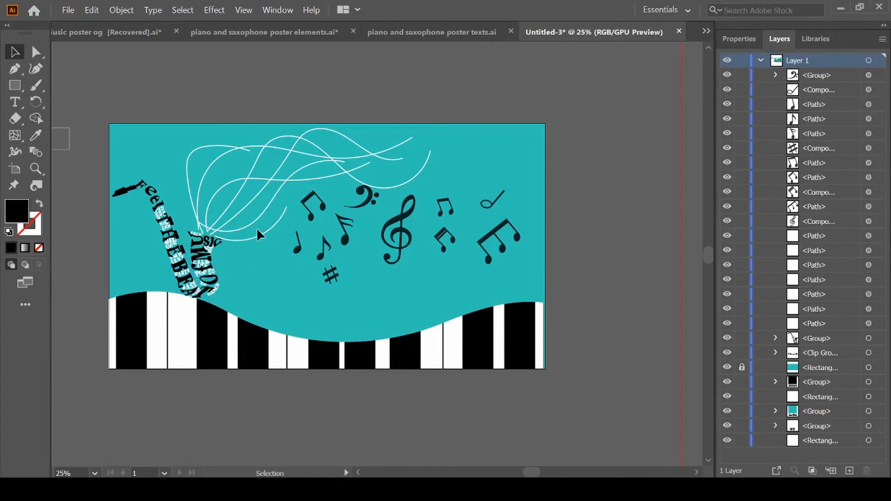
# Step: Move the quarter note, the single eighth note and the sharp sign onto the white curves near the saxophone's bell
pyautogui.moveTo(298, 249); pyautogui.dragTo(183, 178)
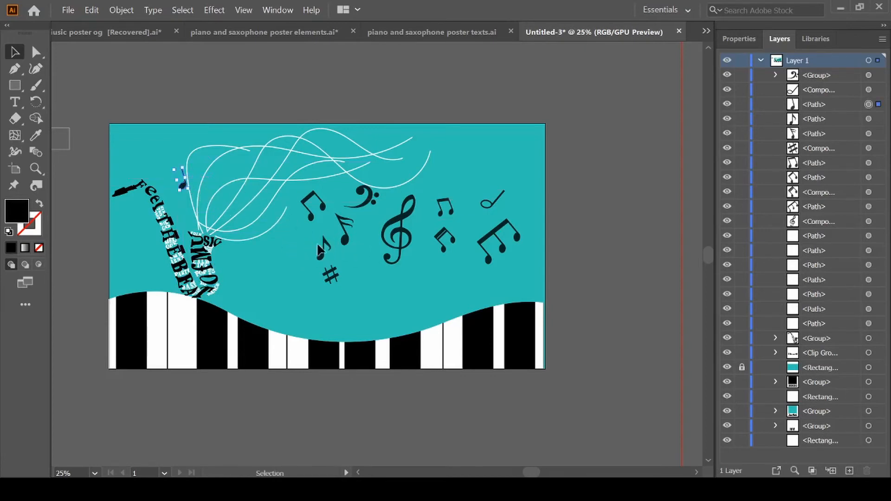
pyautogui.moveTo(320, 251); pyautogui.dragTo(214, 146)
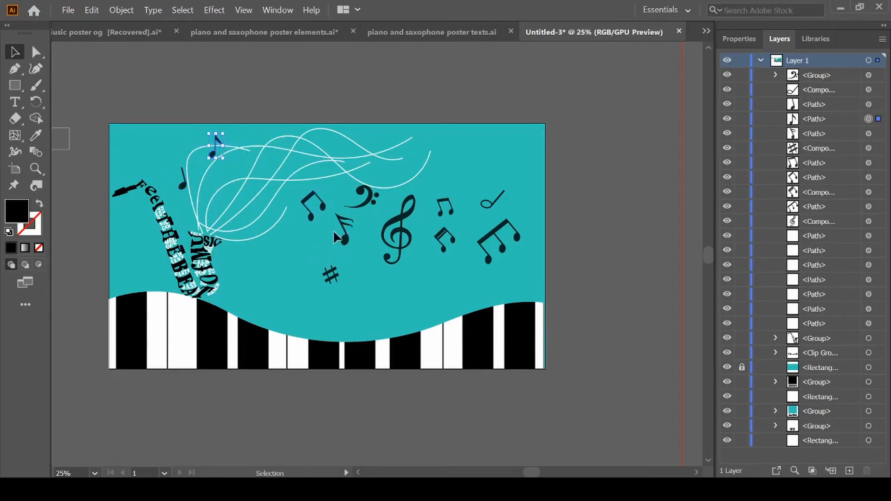
pyautogui.moveTo(328, 275); pyautogui.dragTo(212, 211)
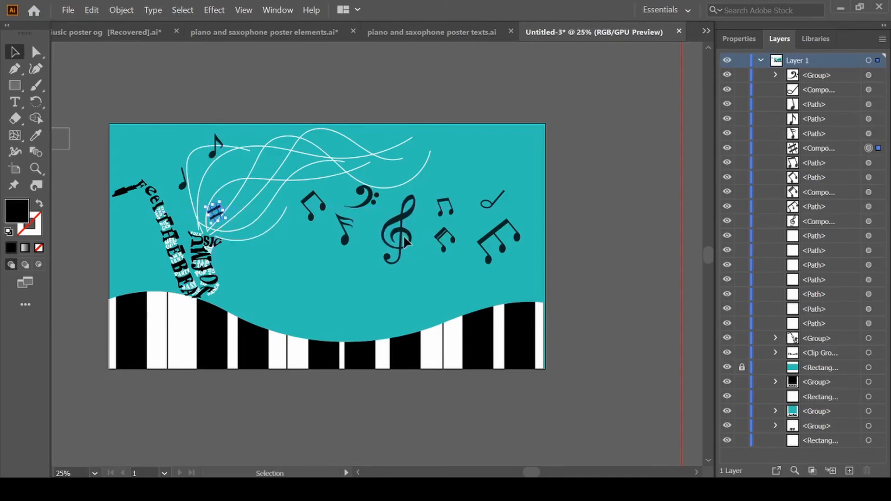
# Step: Check the treble clef's fill and opacity in its properties, and deselect it
pyautogui.moveTo(265, 189); pyautogui.dragTo(405, 228)
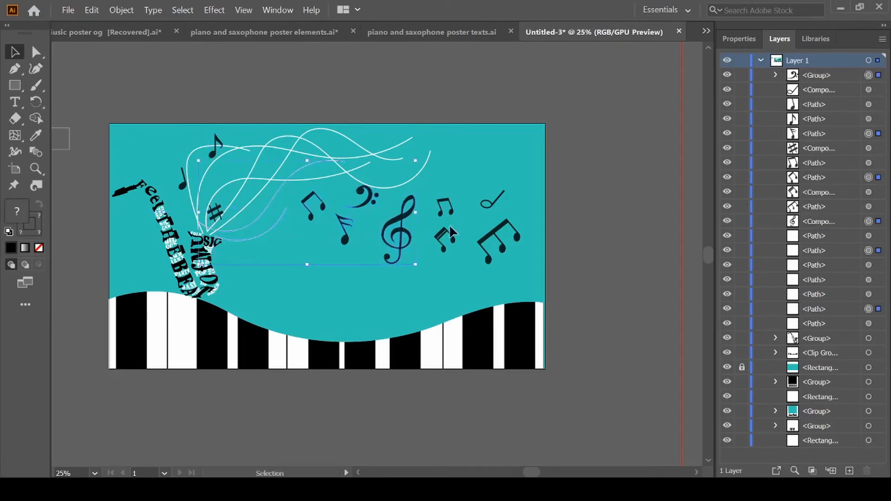
pyautogui.click(566, 198)
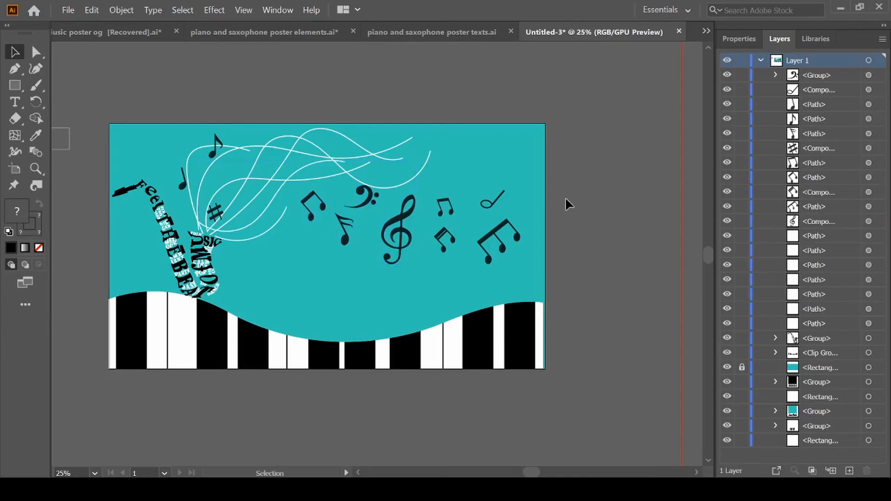
pyautogui.click(408, 246)
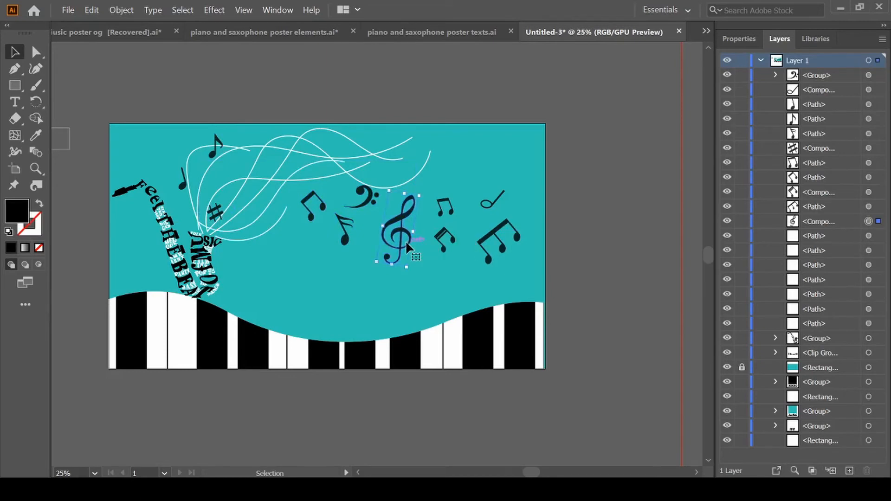
pyautogui.click(725, 40)
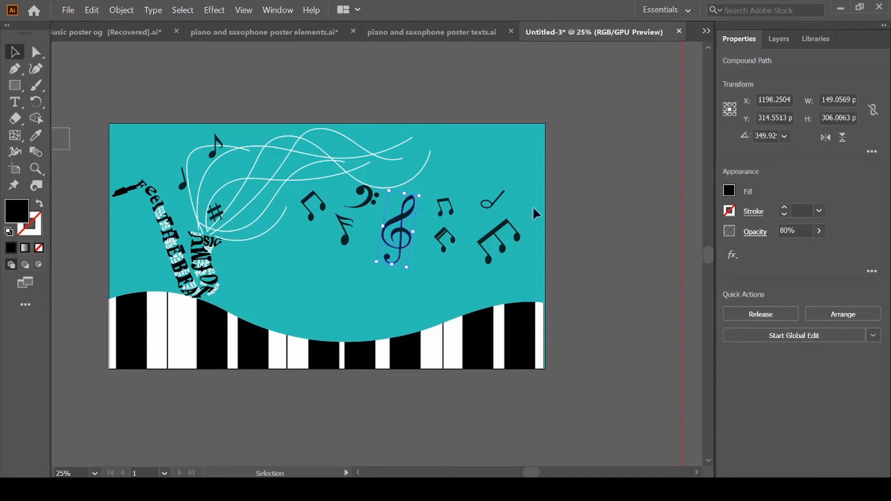
pyautogui.click(589, 199)
# Step: Place the treble clef, the tilted beamed eighth notes, the bass clef and the single sixteenth note along the white curves
pyautogui.moveTo(400, 231); pyautogui.dragTo(261, 180)
pyautogui.moveTo(318, 197); pyautogui.dragTo(230, 165)
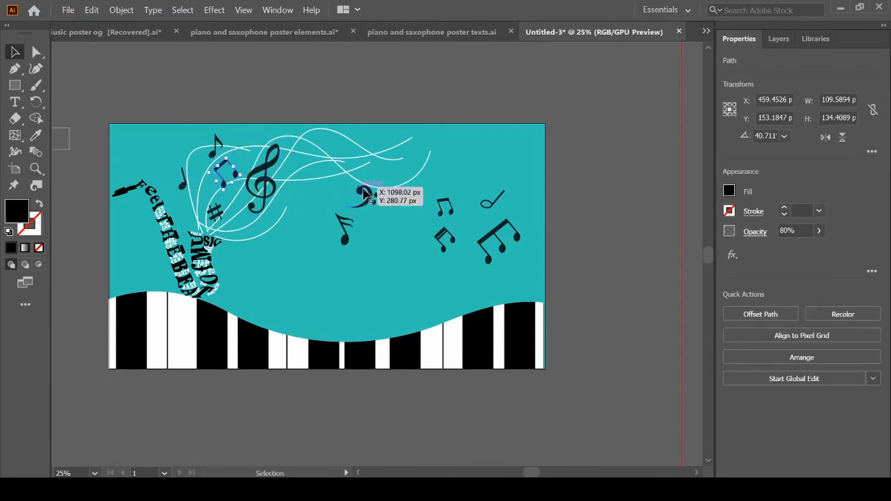
pyautogui.moveTo(326, 128); pyautogui.dragTo(495, 147)
pyautogui.click(495, 148)
pyautogui.moveTo(368, 195); pyautogui.dragTo(329, 138)
pyautogui.moveTo(334, 223); pyautogui.dragTo(237, 218)
# Step: Arrange the remaining beamed notes and the half note toward the curves' far ends, and shift the single eighth note slightly up
pyautogui.moveTo(443, 233); pyautogui.dragTo(316, 165)
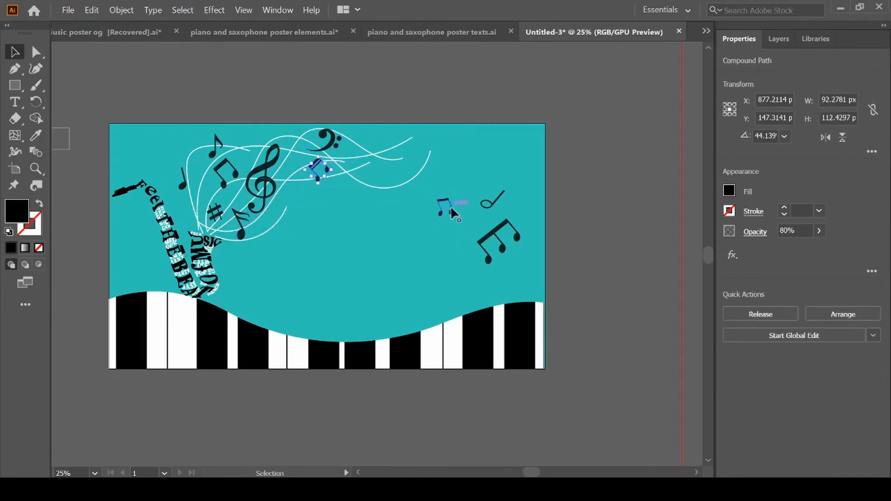
pyautogui.moveTo(450, 206); pyautogui.dragTo(374, 146)
pyautogui.moveTo(490, 203); pyautogui.dragTo(397, 133)
pyautogui.moveTo(500, 227); pyautogui.dragTo(402, 157)
pyautogui.click(483, 191)
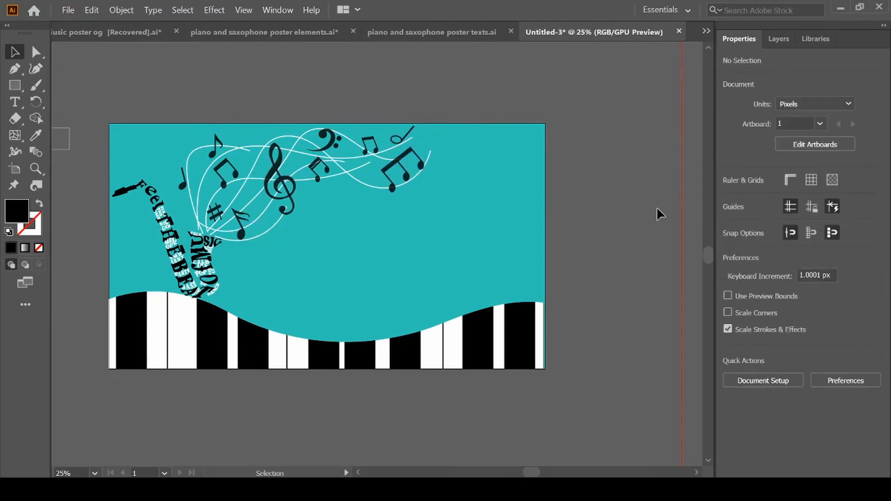
pyautogui.moveTo(218, 147); pyautogui.dragTo(241, 135)
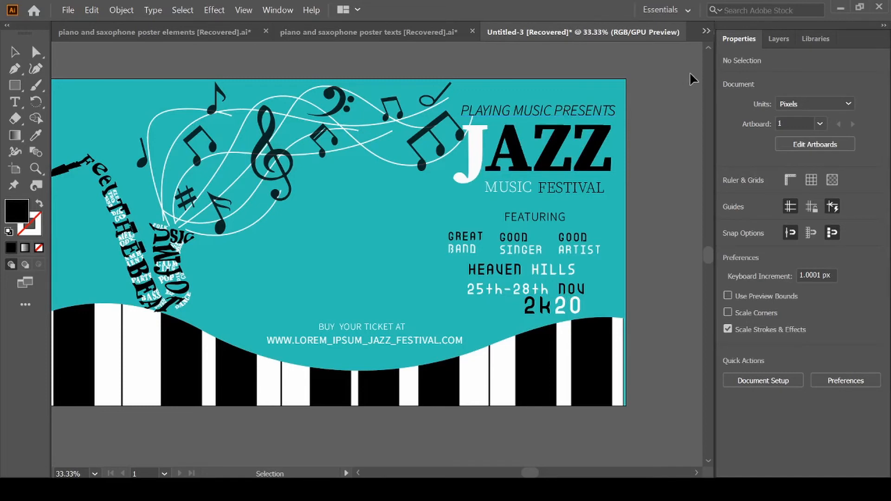
# Step: Check the font, style and size settings of the PLAYING MUSIC PRESENTS line, the JAZZ title and its letter J
pyautogui.click(575, 117)
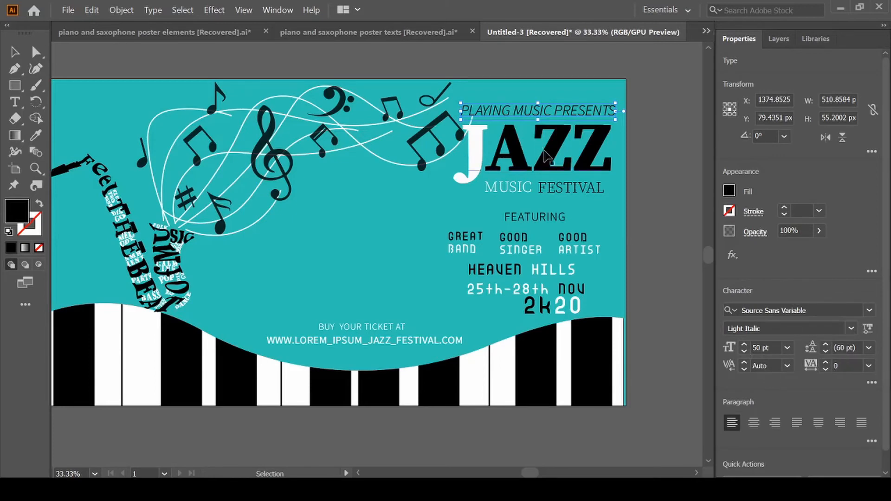
pyautogui.click(553, 162)
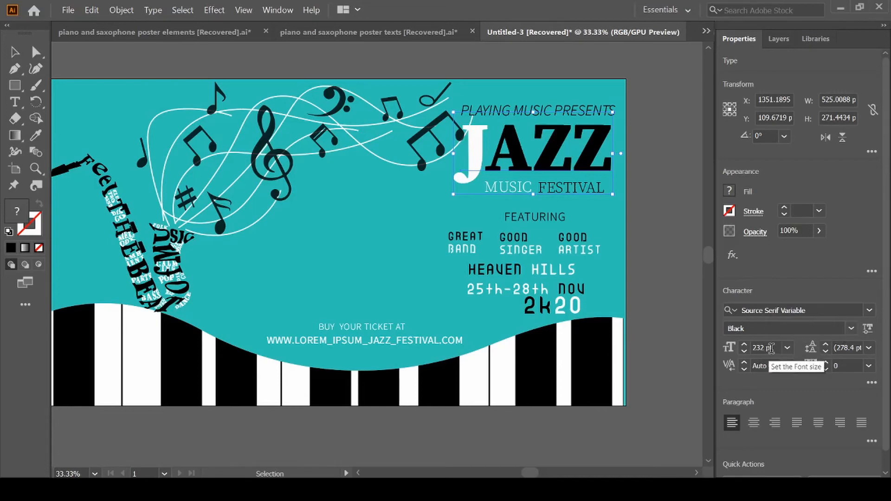
pyautogui.click(640, 143)
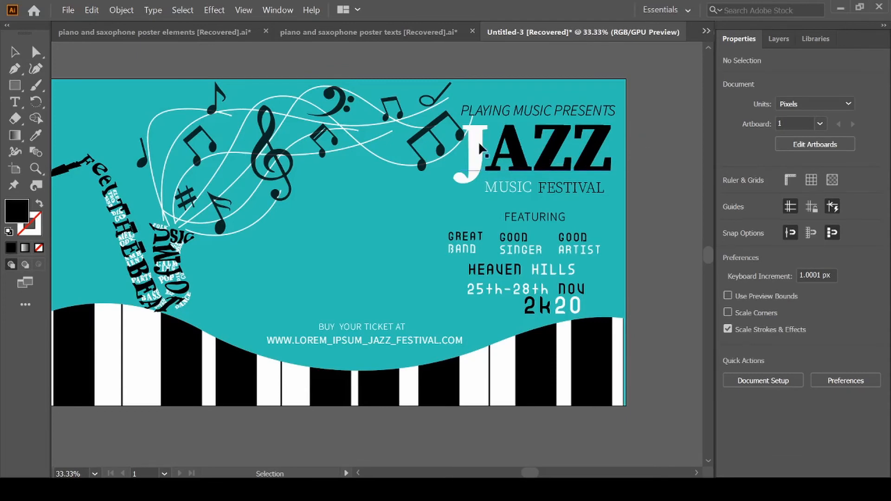
pyautogui.press('t')
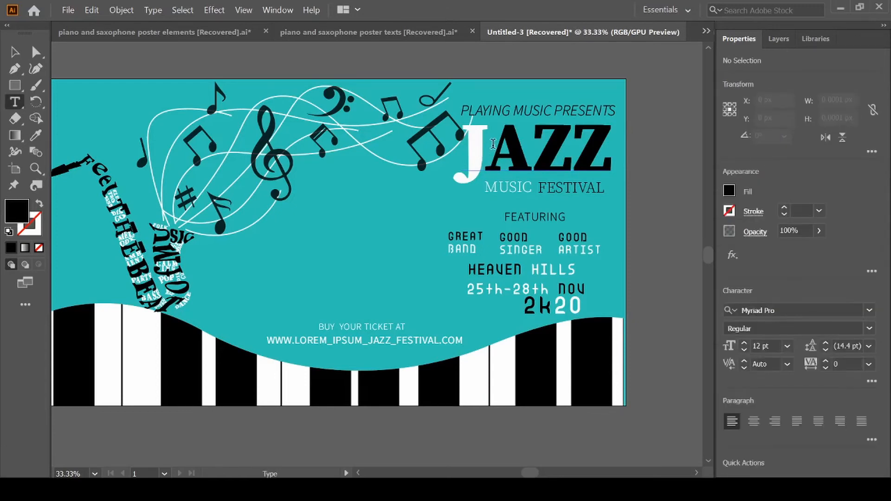
pyautogui.moveTo(476, 145); pyautogui.dragTo(457, 145)
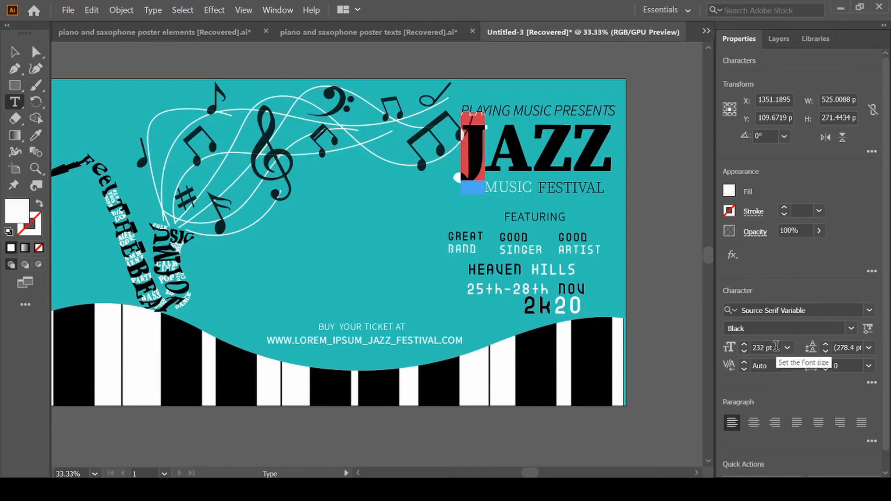
pyautogui.click(623, 143)
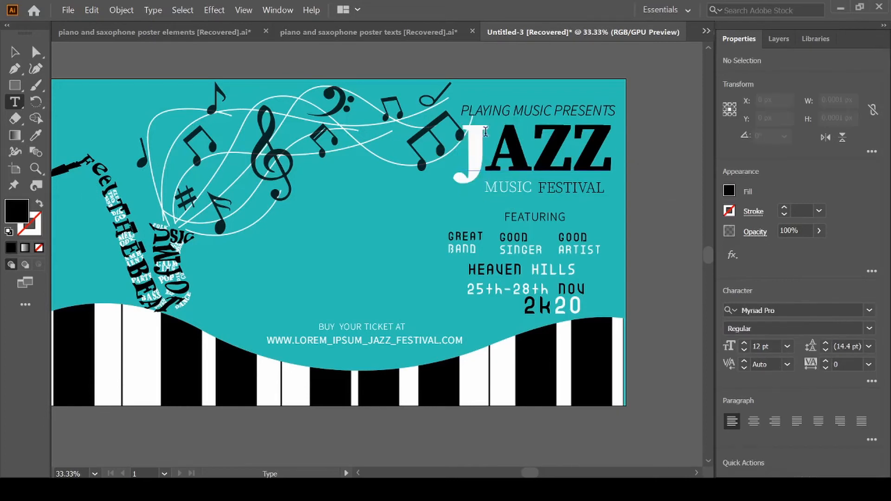
# Step: Try a bright red fill (R 247, G 8, B 8) on the letter J of the JAZZ title, and undo it
pyautogui.moveTo(485, 133); pyautogui.dragTo(444, 138)
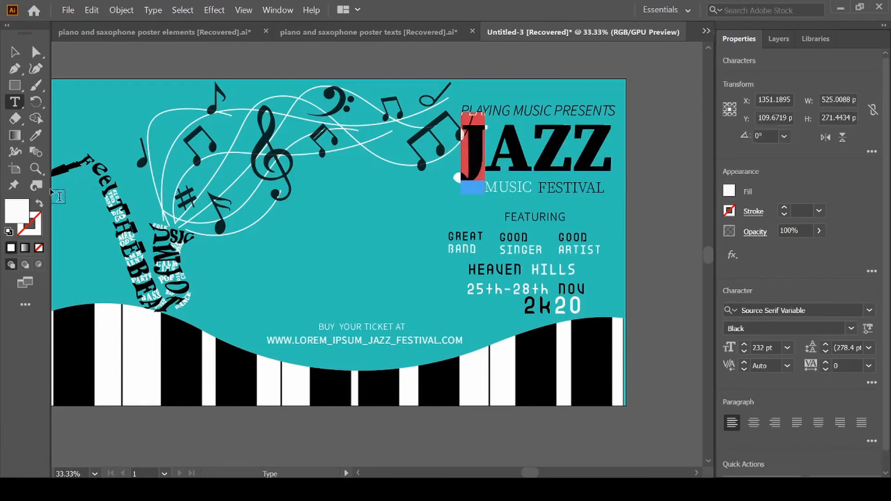
pyautogui.doubleClick(21, 211)
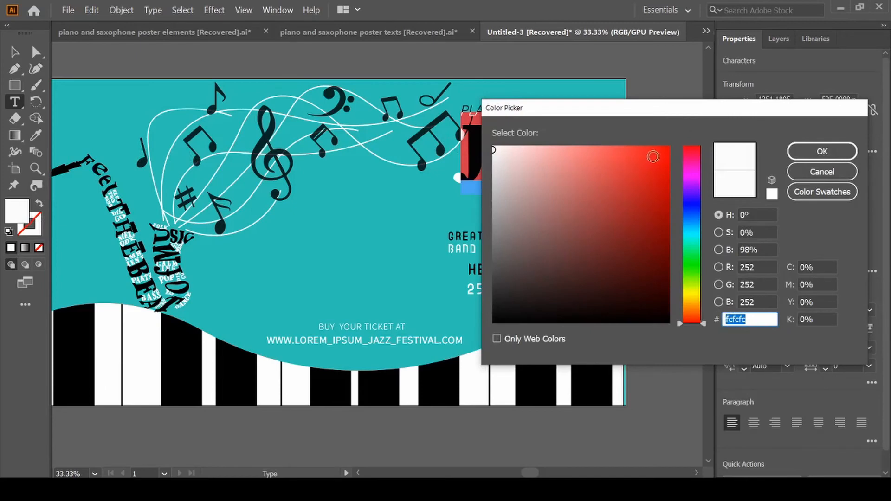
pyautogui.click(664, 151)
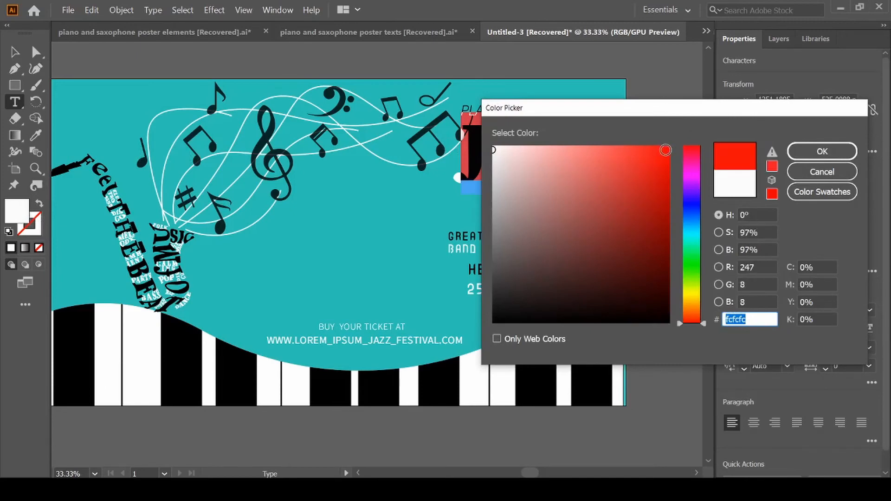
pyautogui.click(836, 152)
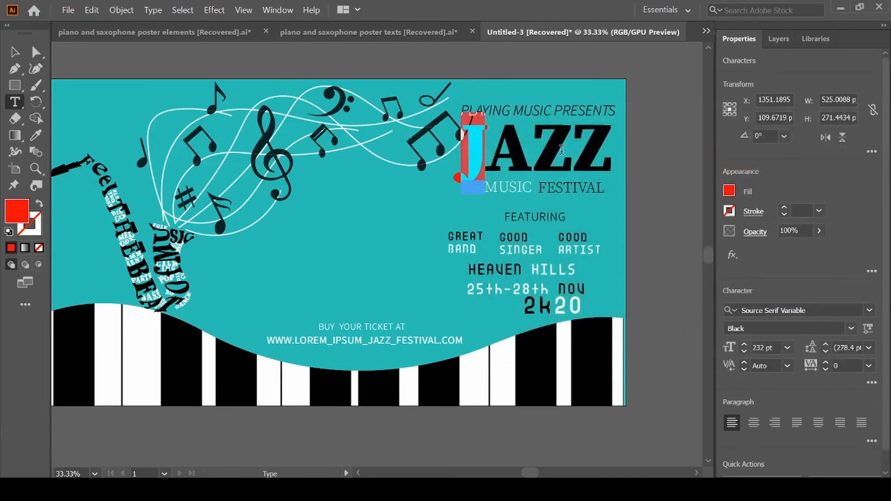
pyautogui.press('Escape')
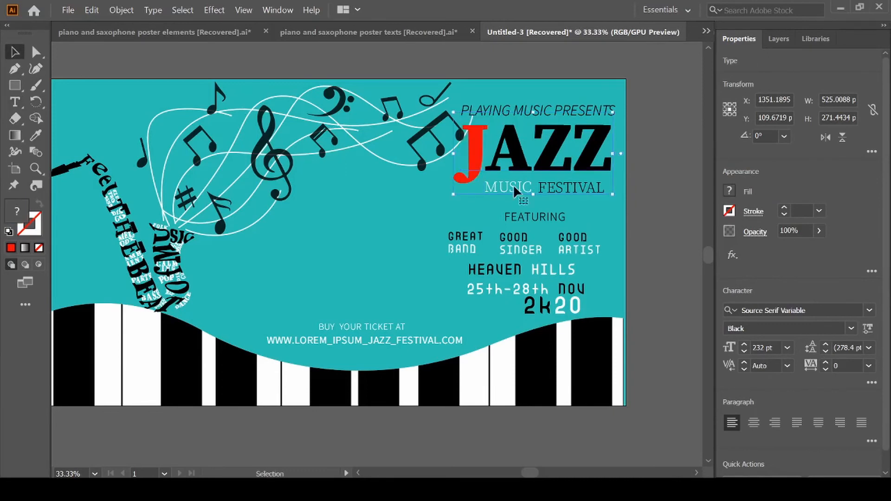
pyautogui.click(667, 188)
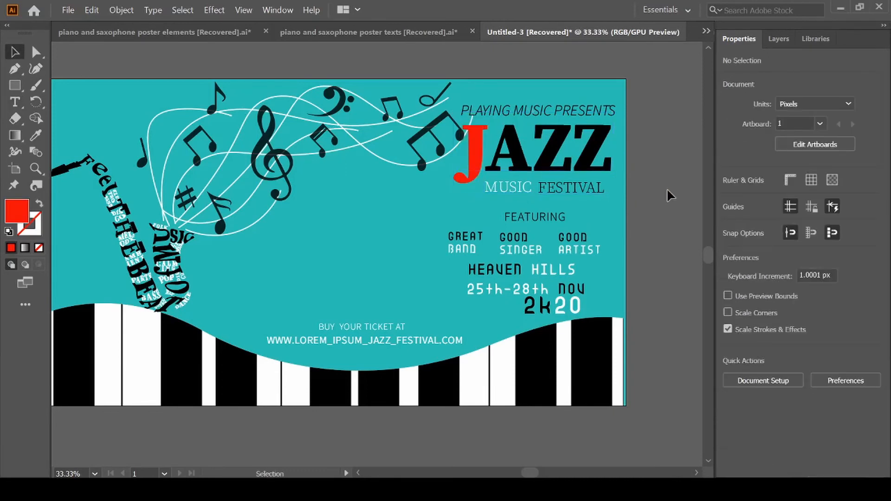
pyautogui.click(538, 146)
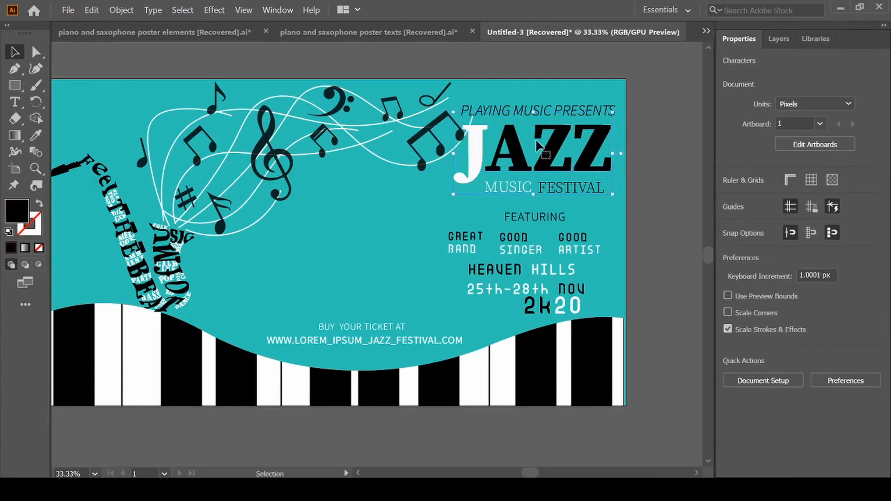
pyautogui.click(672, 163)
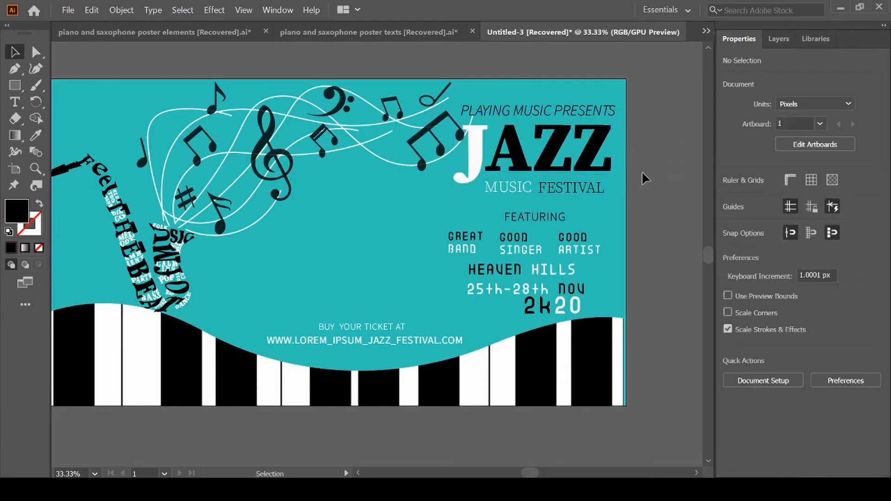
# Step: Check the font, size and tracking of MUSIC, FESTIVAL, FEATURING and the three performer text blocks
pyautogui.click(523, 186)
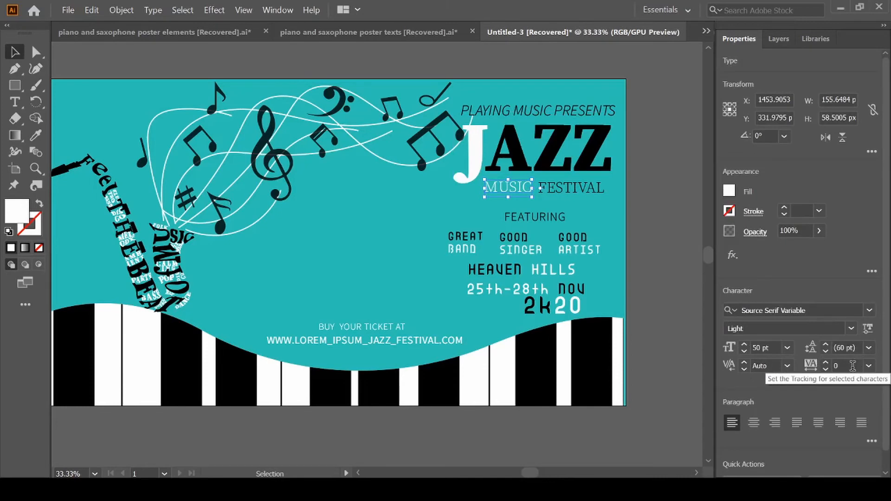
pyautogui.click(563, 192)
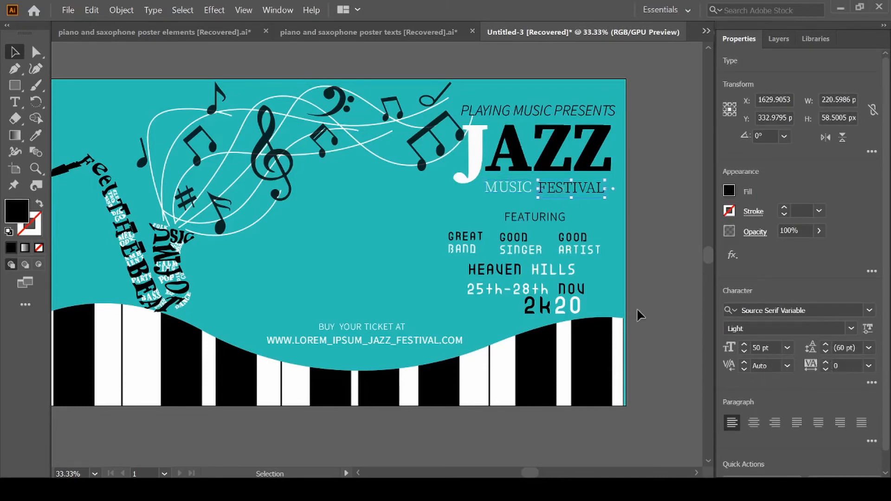
pyautogui.click(536, 215)
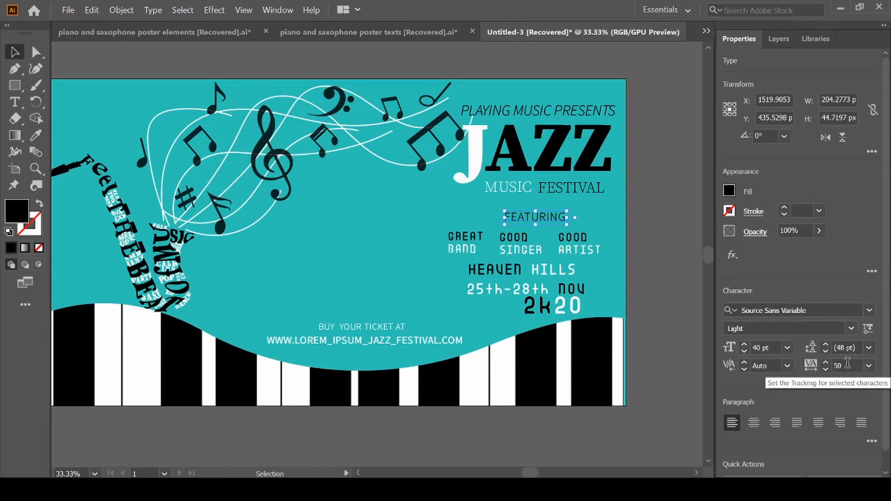
pyautogui.click(468, 246)
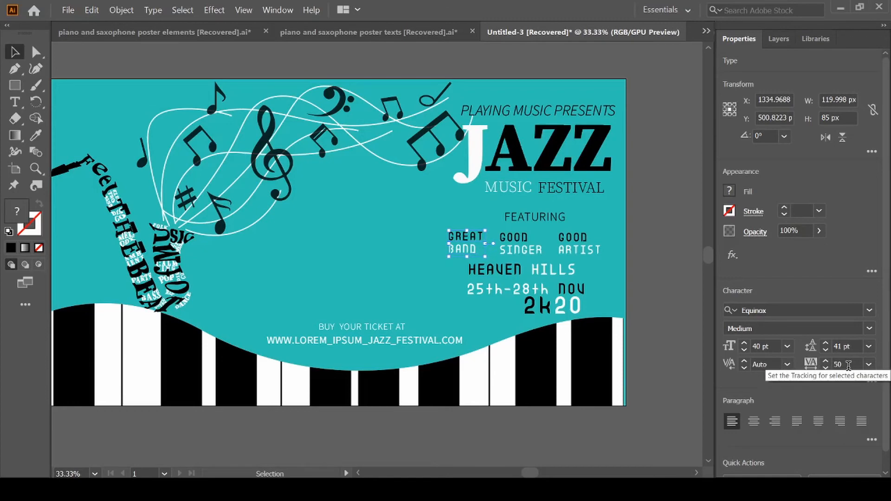
pyautogui.click(516, 242)
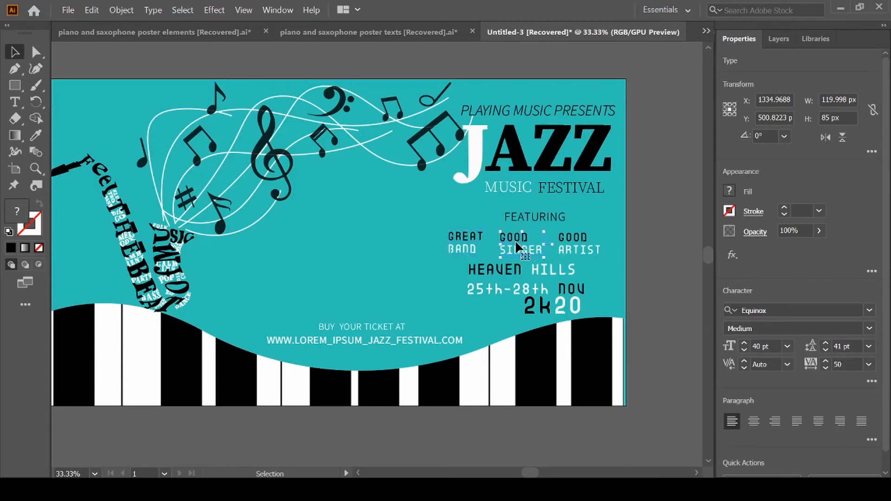
pyautogui.click(579, 241)
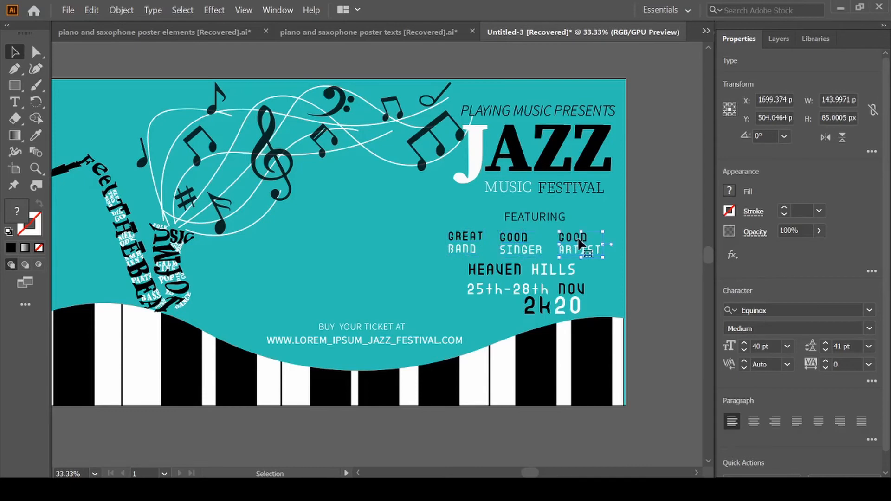
# Step: Check the font, size and tracking of the venue, date, year, ticket and website lines, and deselect the text
pyautogui.click(495, 268)
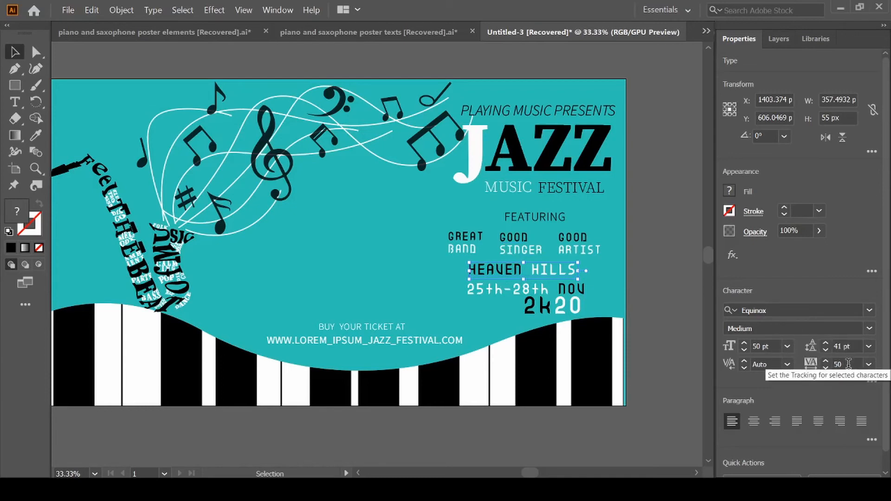
pyautogui.click(514, 286)
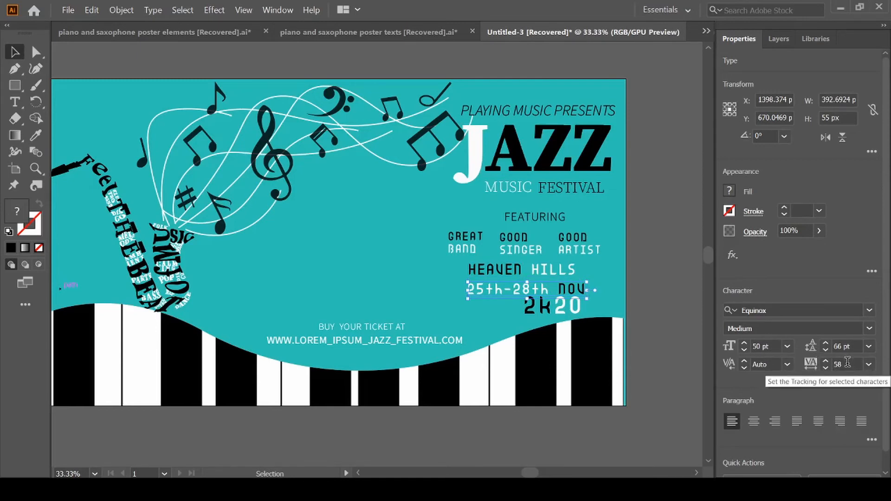
pyautogui.click(547, 309)
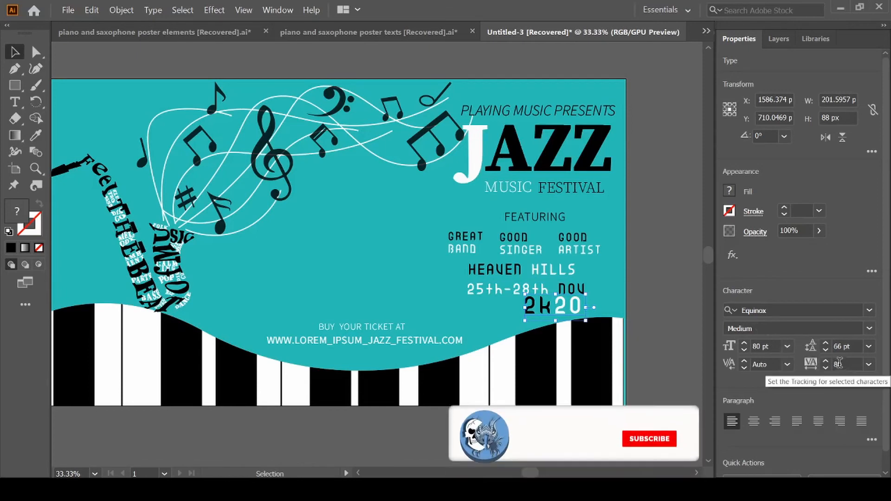
pyautogui.click(367, 325)
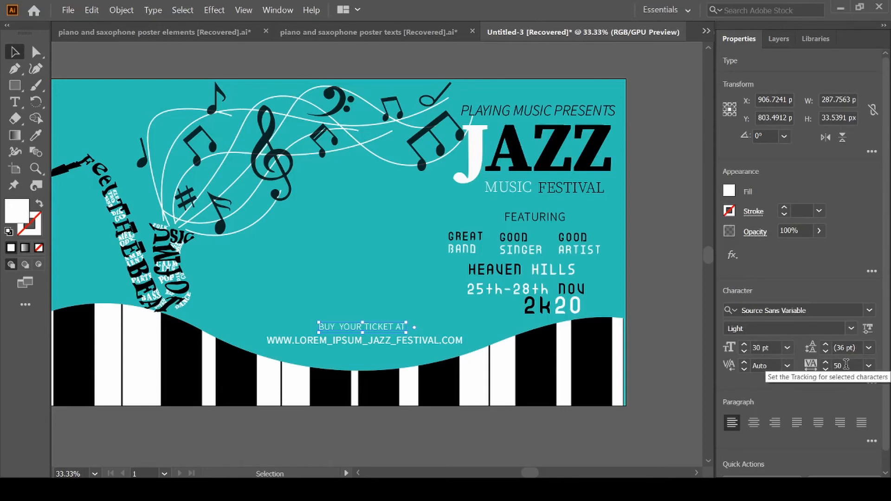
pyautogui.click(441, 341)
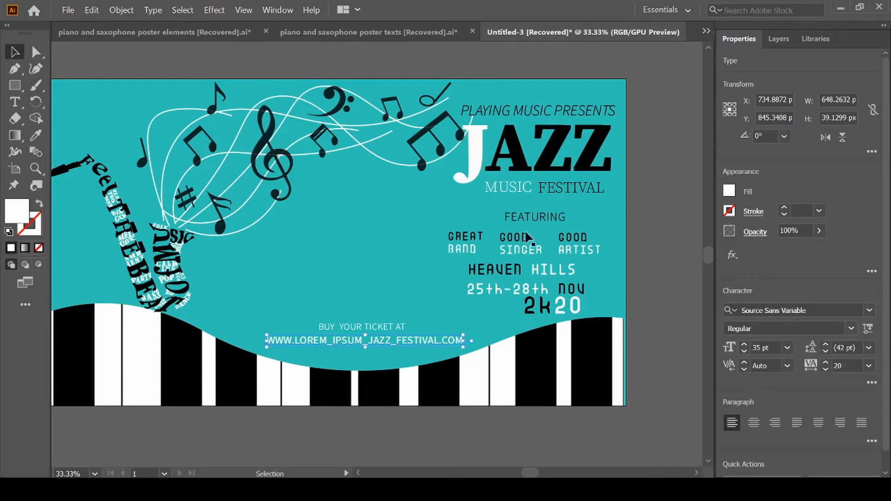
pyautogui.click(631, 280)
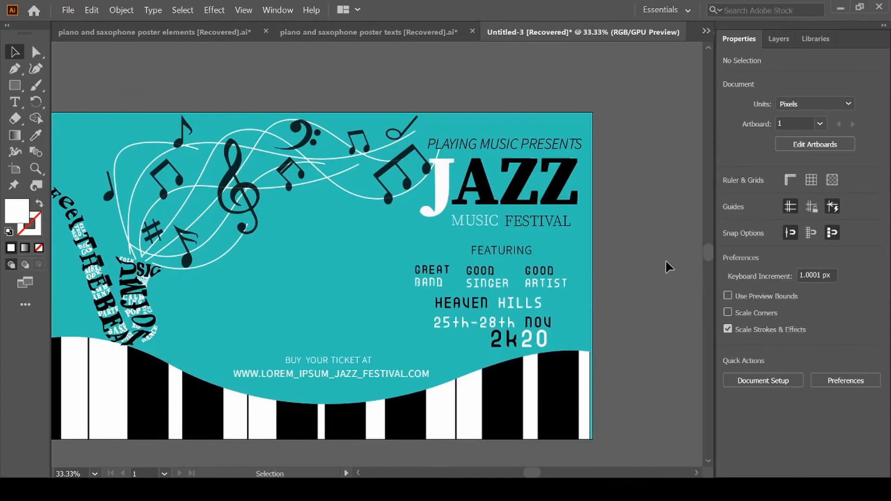
# Step: Draw a horizontal line segment about 310 px long along the base of the letters AZZ in the title
pyautogui.press('\\')
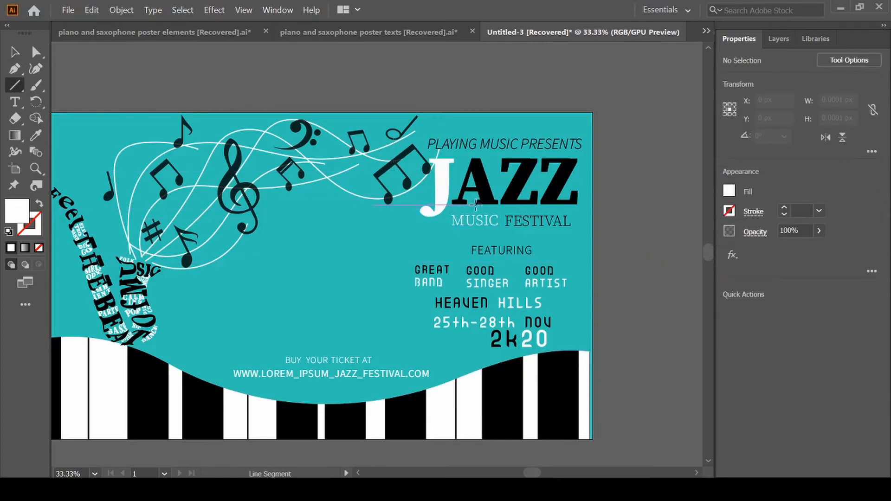
pyautogui.moveTo(472, 204); pyautogui.dragTo(563, 205)
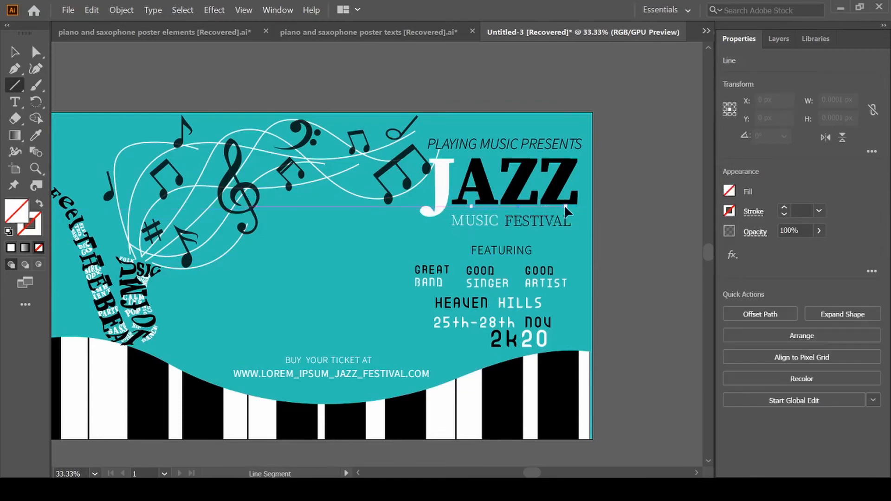
pyautogui.hscroll(-4, 564, 205)
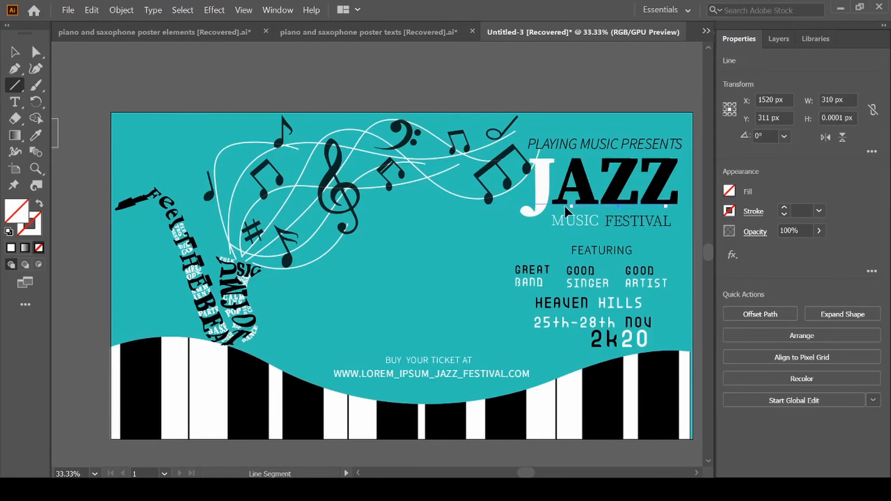
# Step: Copy the white outline style from the reference square beside the artboard onto the line, and set its stroke weight to 12 pt
pyautogui.press('i')
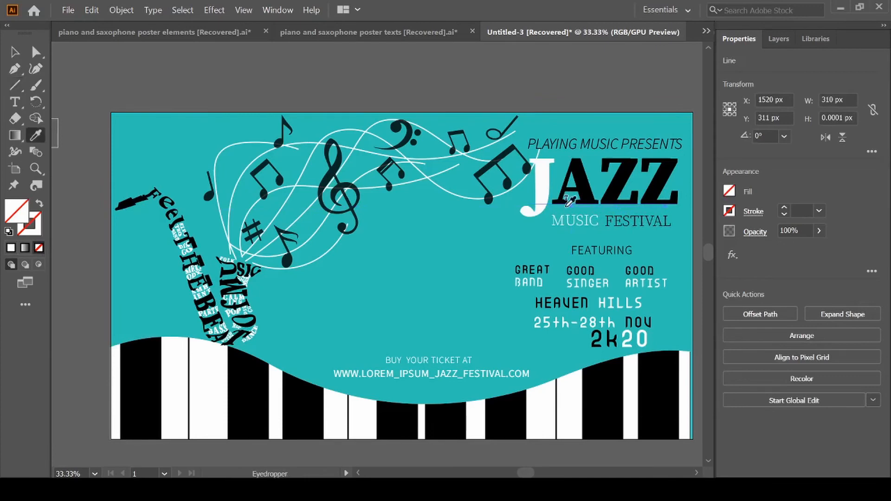
pyautogui.hscroll(-4, 124, 181)
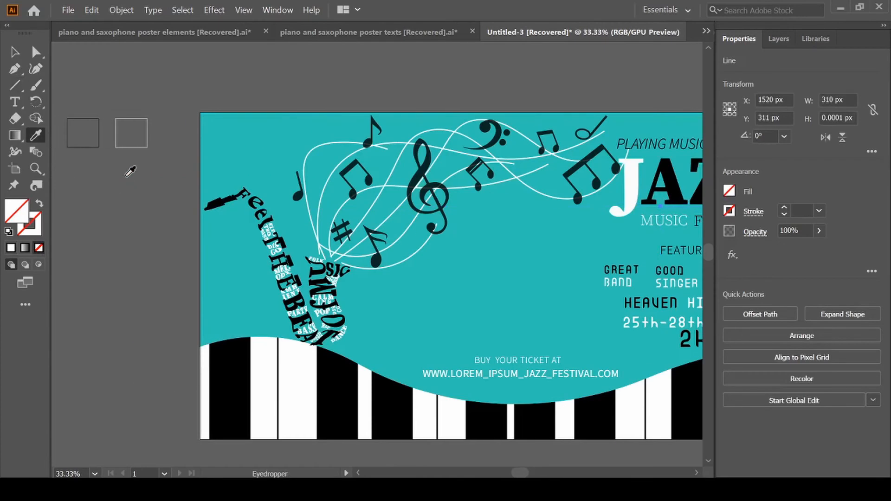
pyautogui.click(148, 117)
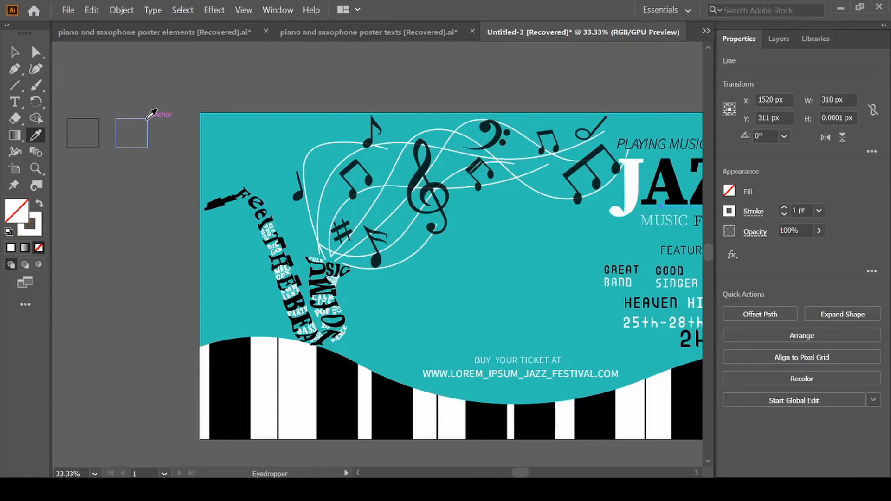
pyautogui.hscroll(6, 154, 113)
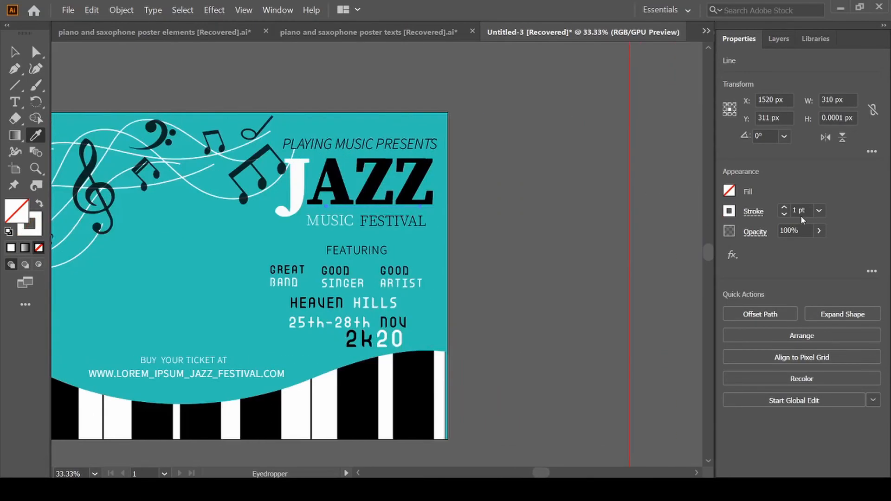
pyautogui.click(820, 212)
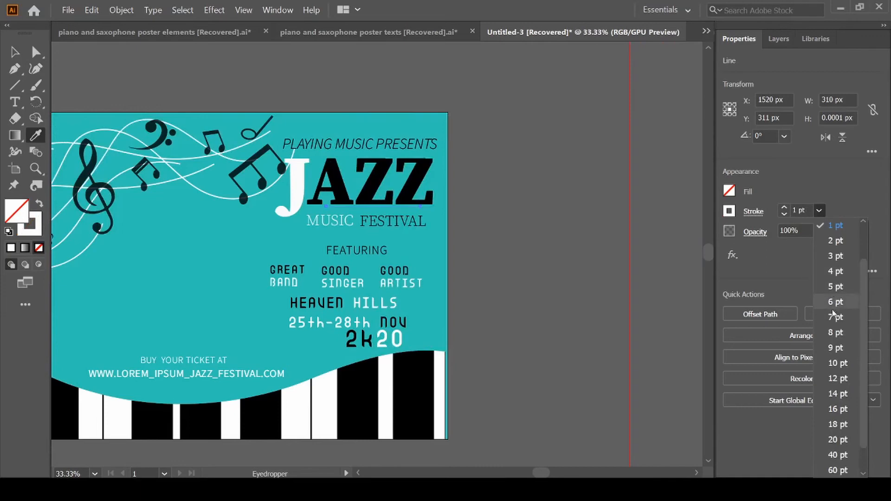
pyautogui.click(838, 380)
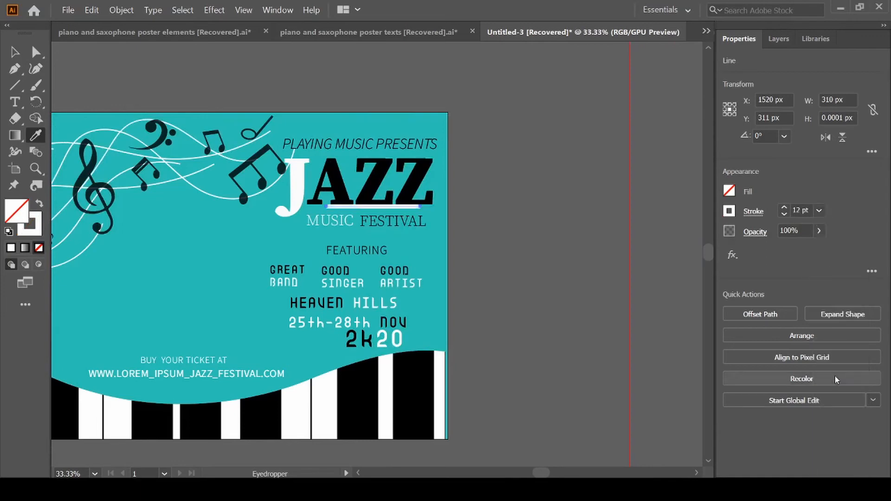
# Step: Apply the lens-shaped width profile with tapered ends to the underline beneath AZZ
pyautogui.click(754, 212)
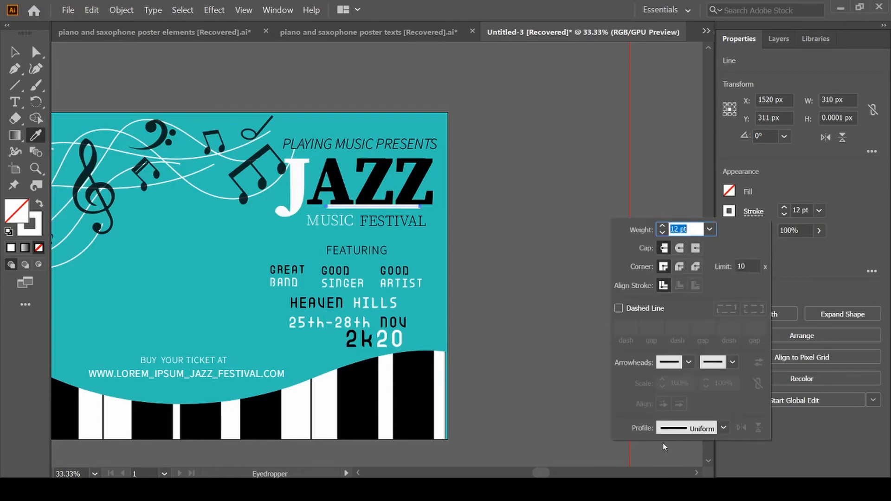
pyautogui.click(724, 429)
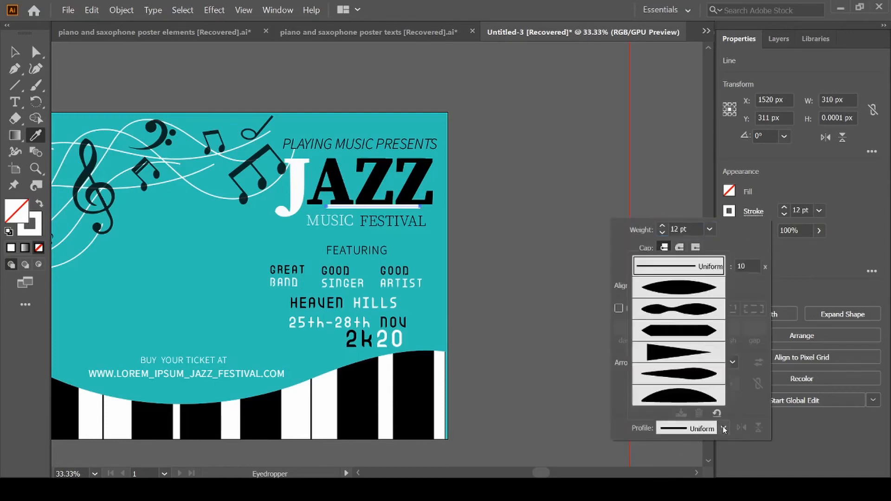
pyautogui.click(681, 293)
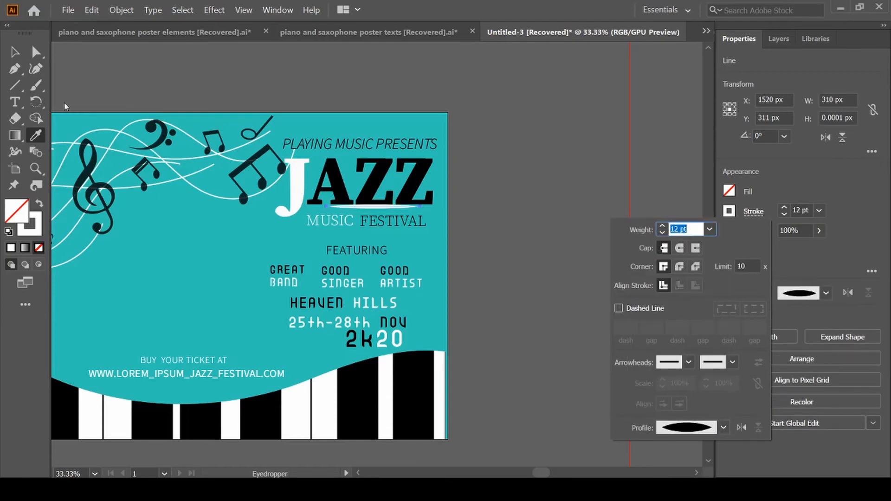
pyautogui.press('Escape')
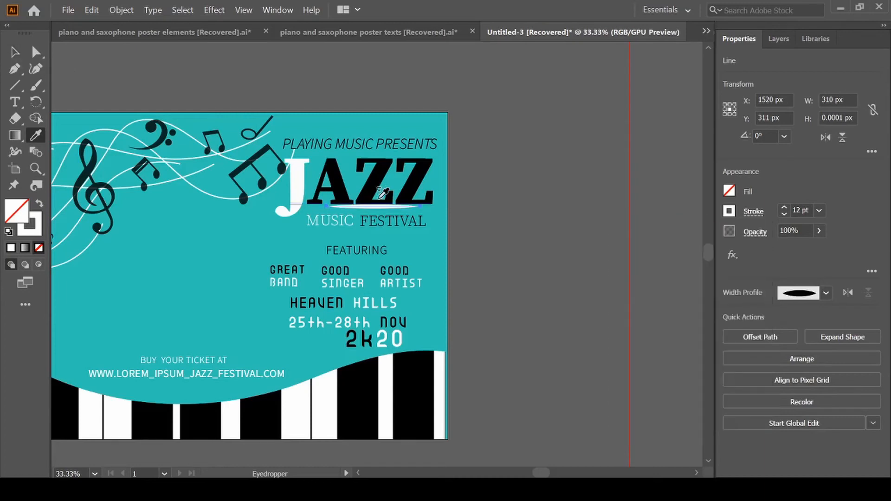
# Step: Move the tapered underline slightly down to Y 317 px, set its stroke weight to 8 pt, and deselect it
pyautogui.press('v')
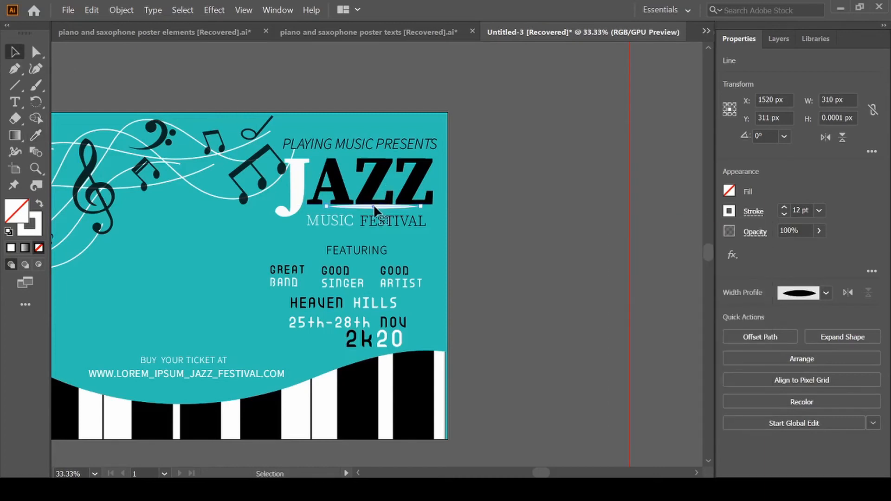
pyautogui.moveTo(375, 208); pyautogui.dragTo(374, 208)
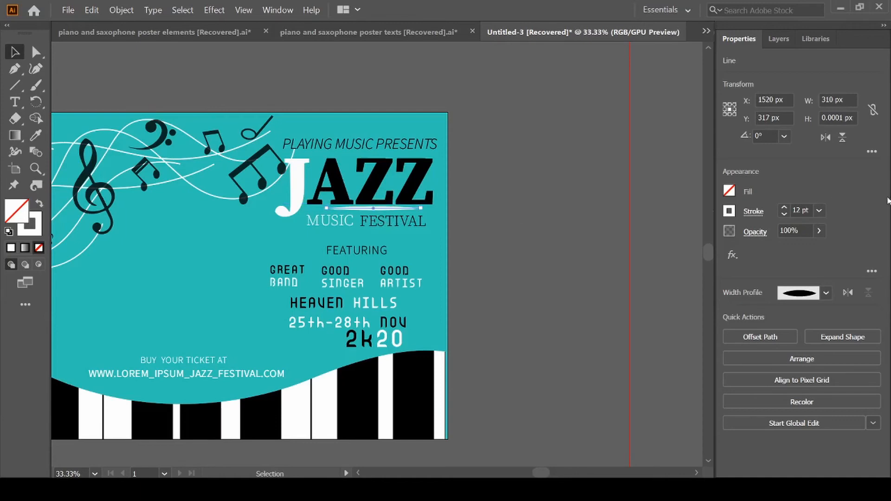
pyautogui.click(820, 211)
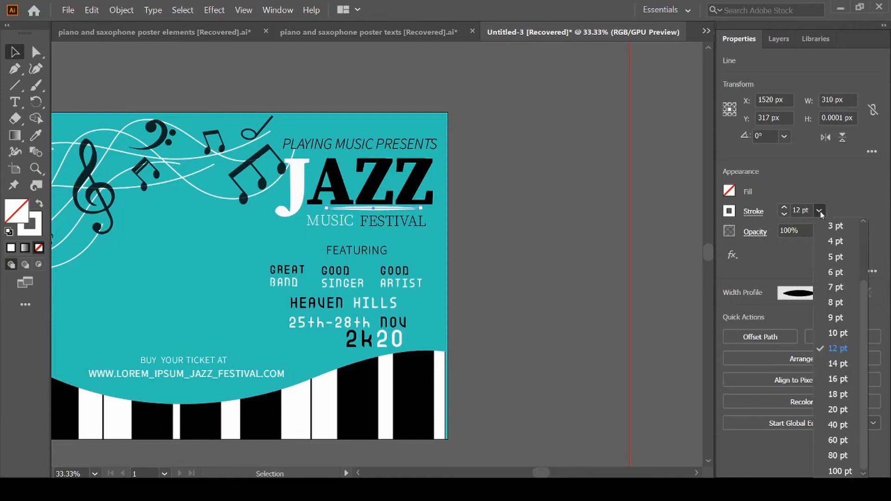
pyautogui.click(841, 304)
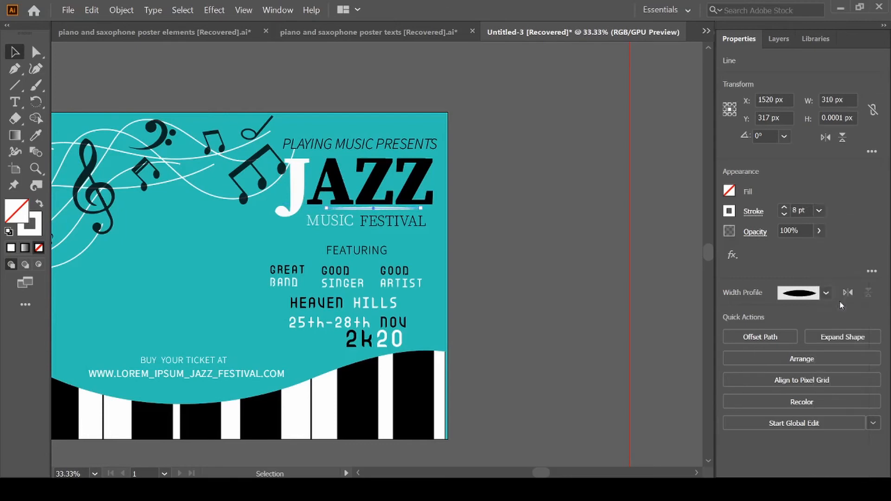
pyautogui.click(532, 268)
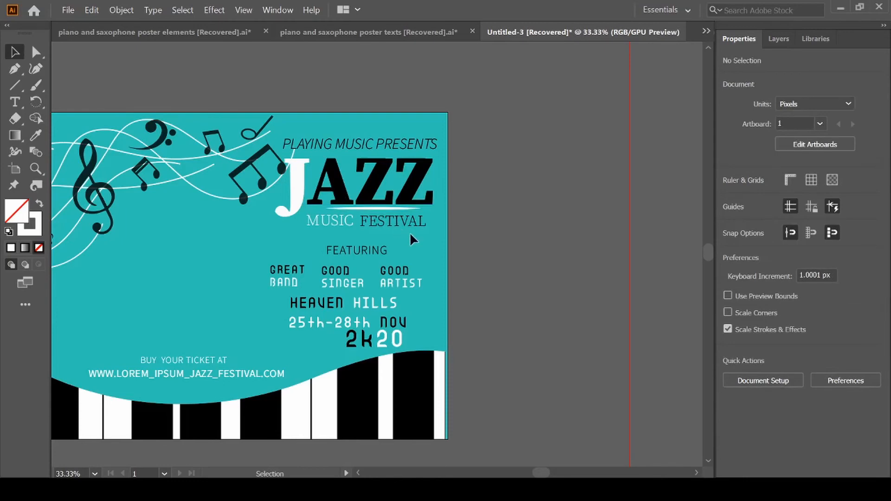
pyautogui.press('l')
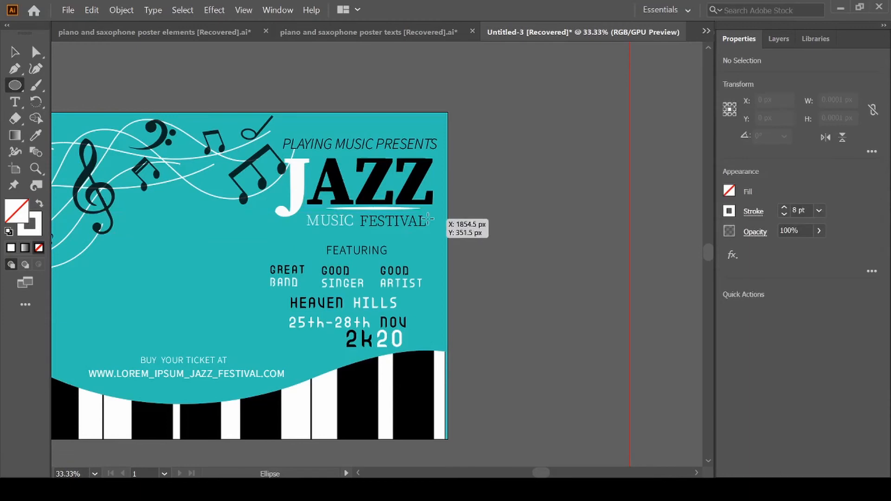
pyautogui.moveTo(428, 218); pyautogui.dragTo(435, 211)
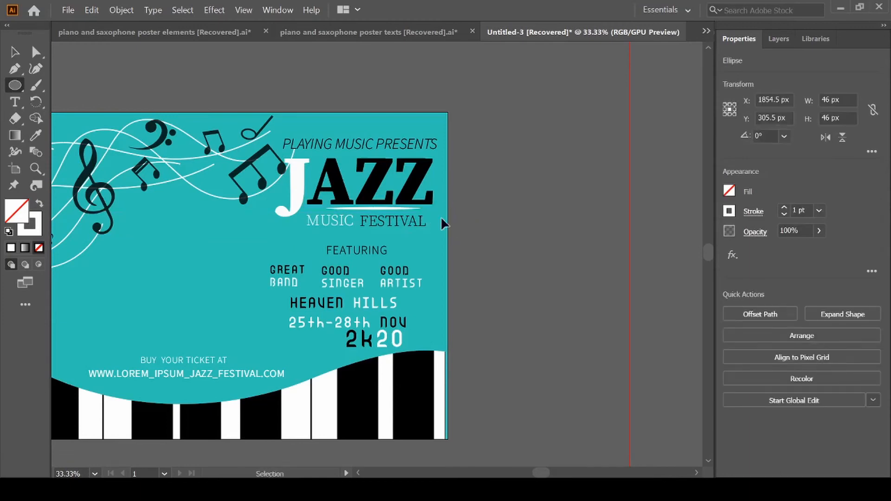
pyautogui.hotkey('ctrl', 'z')
# Step: Draw a short horizontal line segment about 57 px long just after the word FESTIVAL
pyautogui.press('\\')
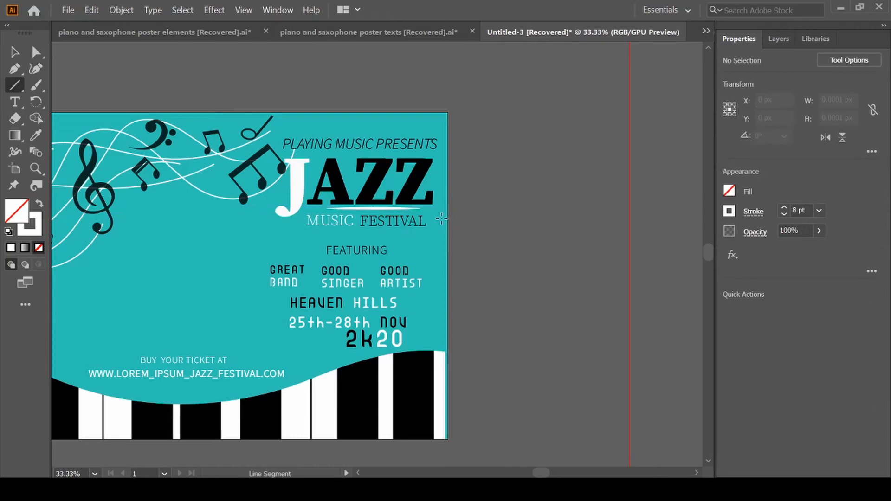
pyautogui.moveTo(439, 219); pyautogui.dragTo(448, 218)
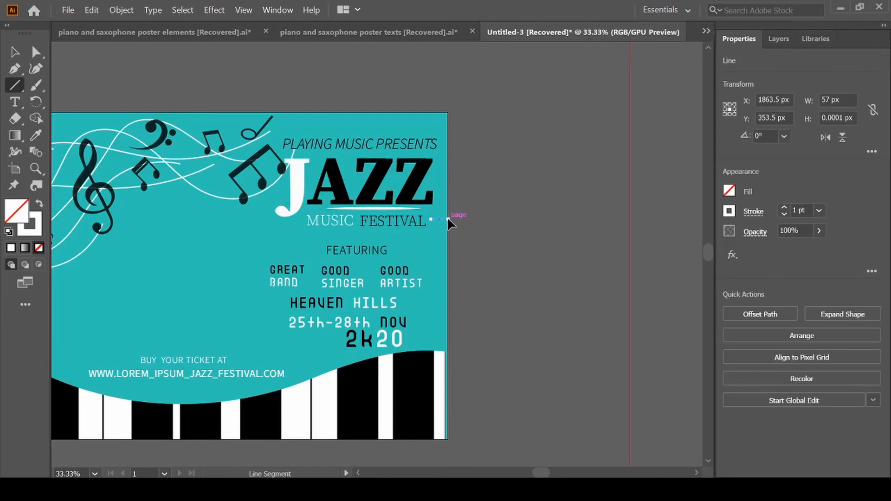
pyautogui.click(14, 52)
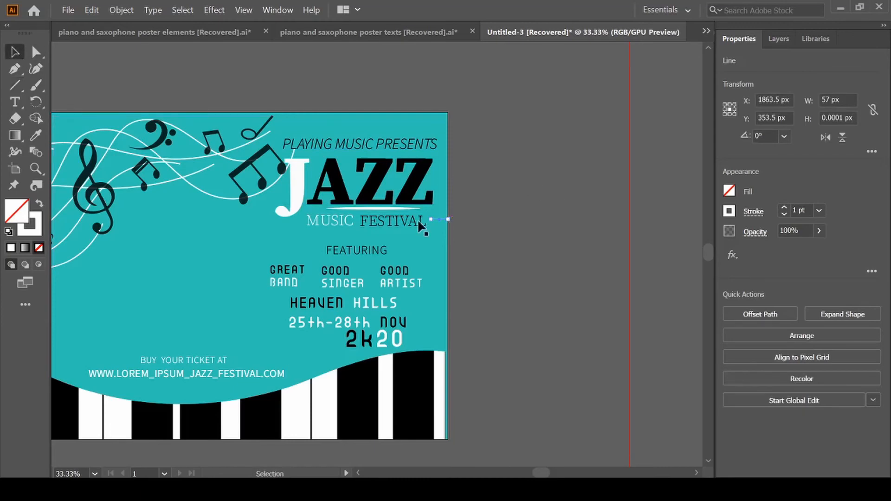
# Step: Copy the white stroke style from the title underline onto the short line, and set its stroke weight to 4 pt
pyautogui.hscroll(-5, 419, 225)
pyautogui.press('i')
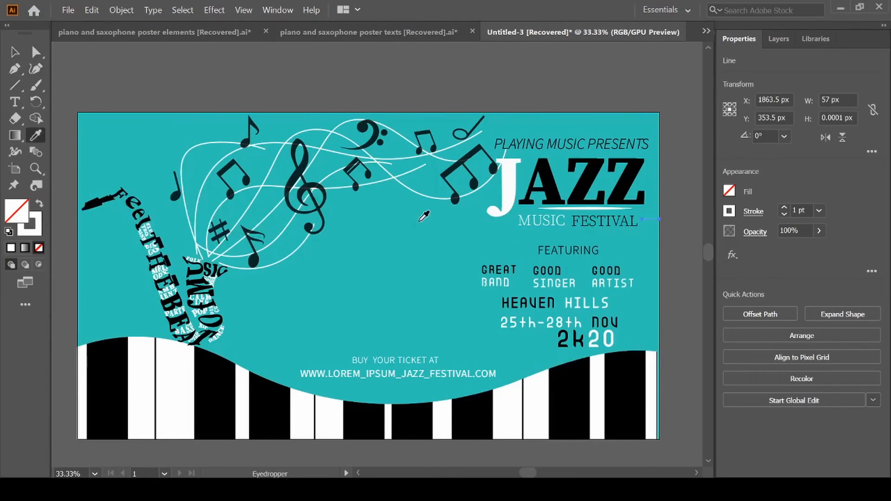
pyautogui.click(596, 206)
pyautogui.hscroll(3, 599, 203)
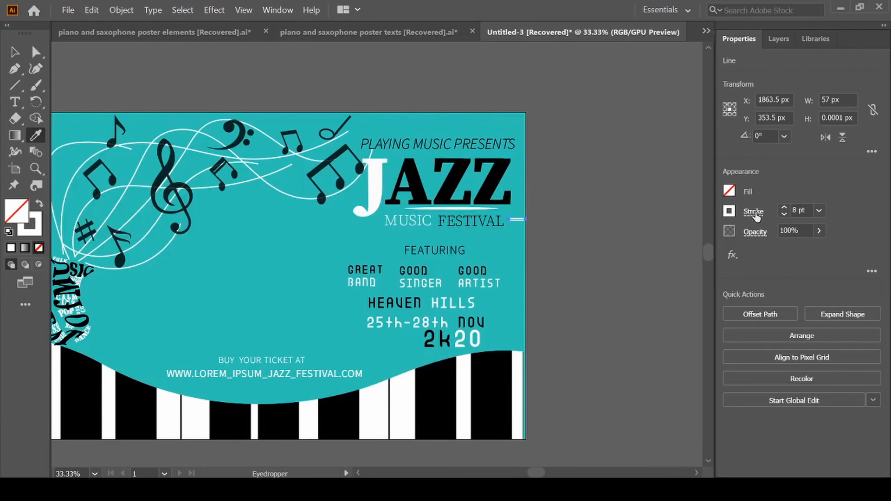
pyautogui.click(820, 211)
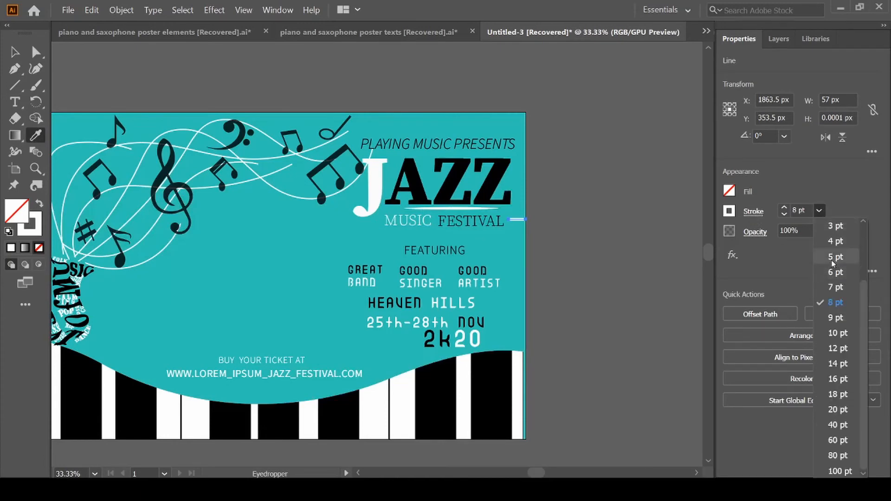
pyautogui.click(829, 243)
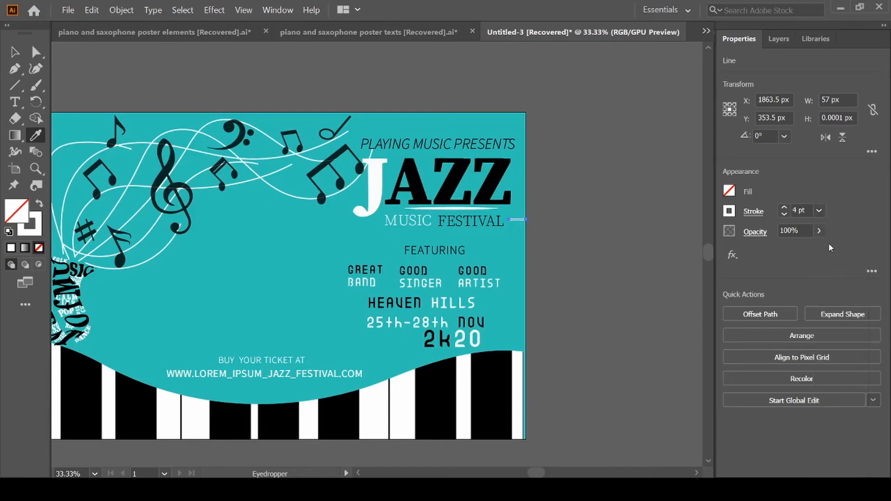
pyautogui.click(12, 44)
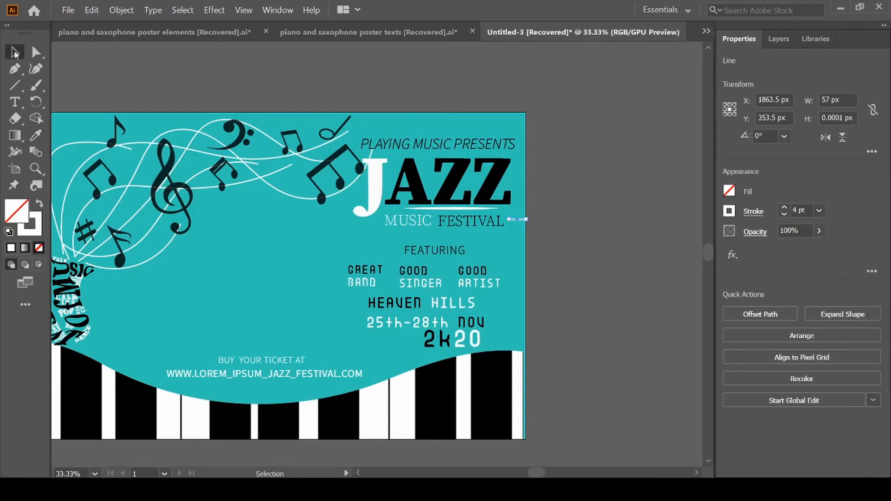
pyautogui.click(572, 233)
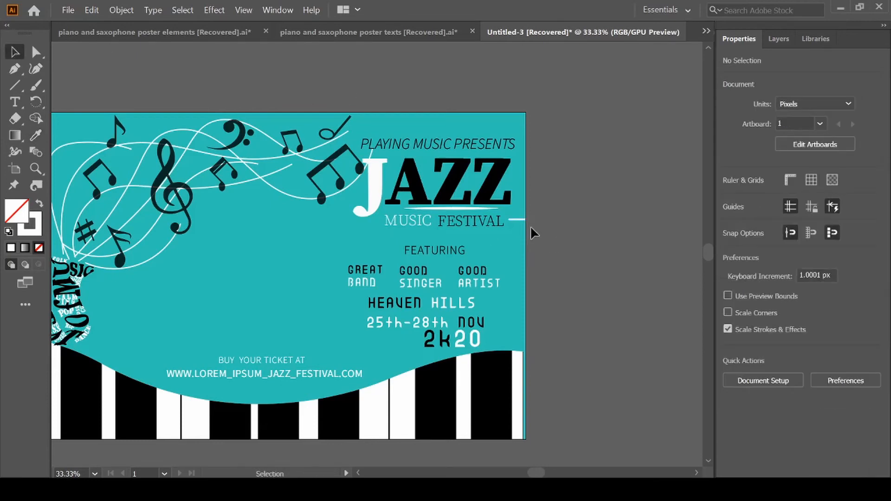
# Step: Shift the white dash slightly closer to FESTIVAL and place a copy of it just before the word MUSIC
pyautogui.click(515, 218)
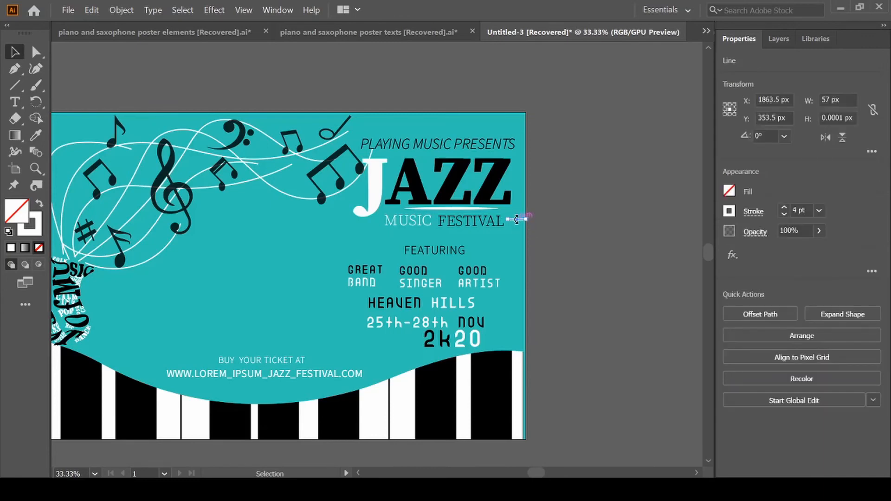
pyautogui.click(589, 226)
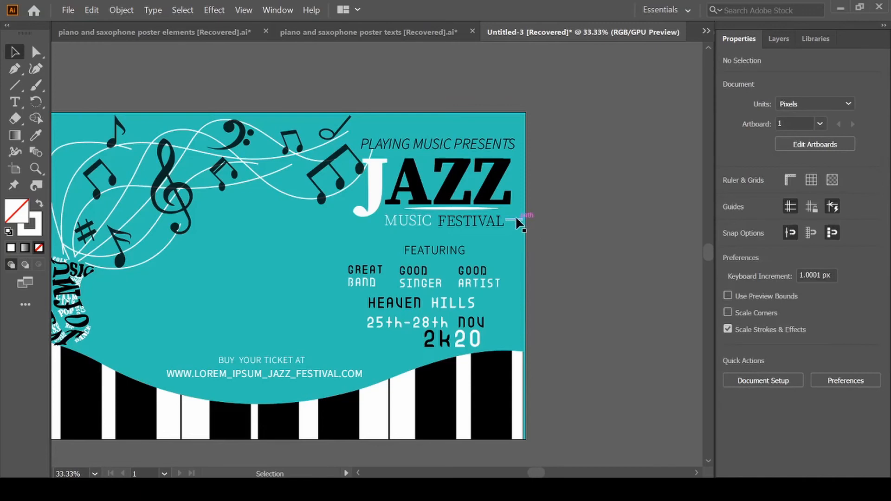
pyautogui.moveTo(517, 219); pyautogui.dragTo(379, 219)
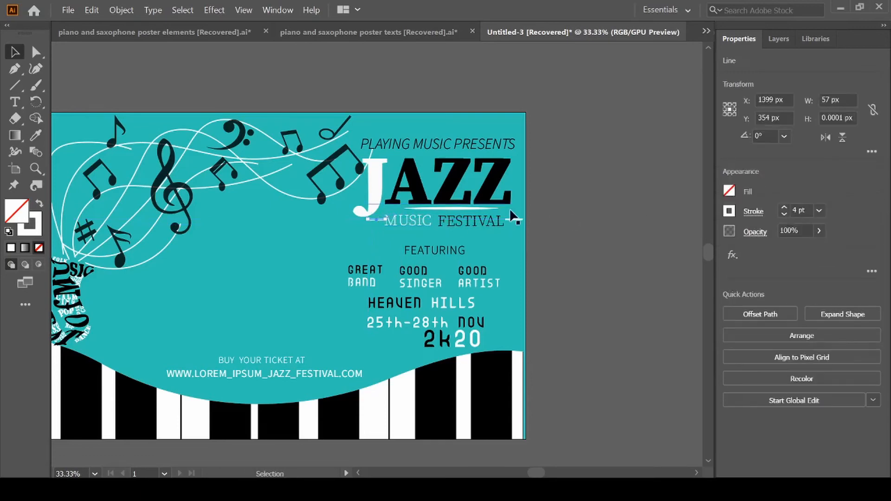
# Step: Copy the black outline style from the reference square beside the artboard onto the dash before MUSIC, and deselect it
pyautogui.press('i')
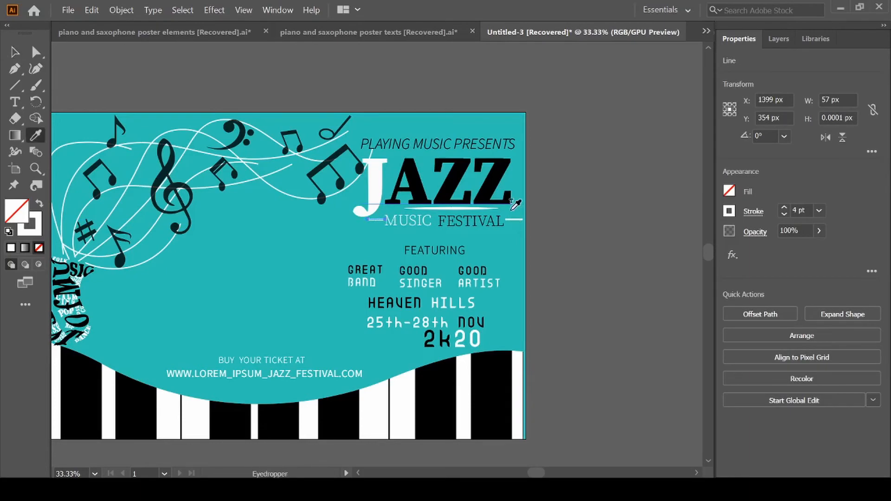
pyautogui.hscroll(-5, 515, 205)
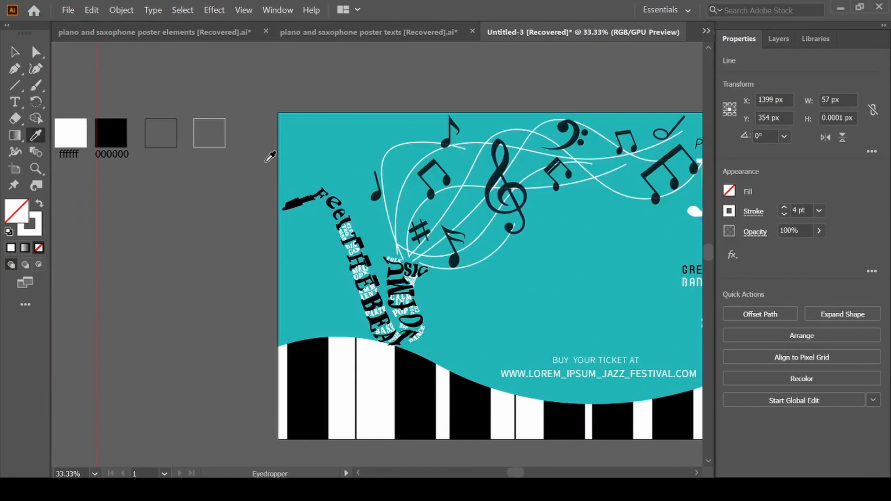
pyautogui.click(160, 118)
pyautogui.hscroll(5, 314, 98)
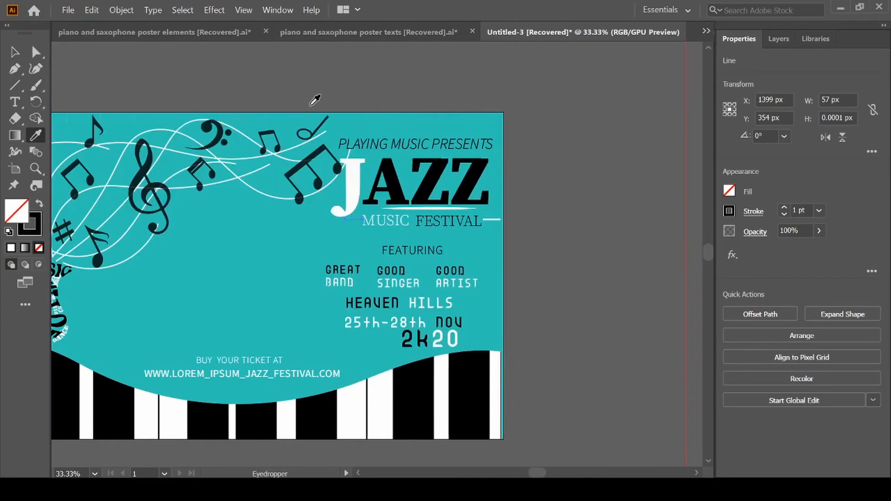
pyautogui.hscroll(3, 515, 175)
pyautogui.press('v')
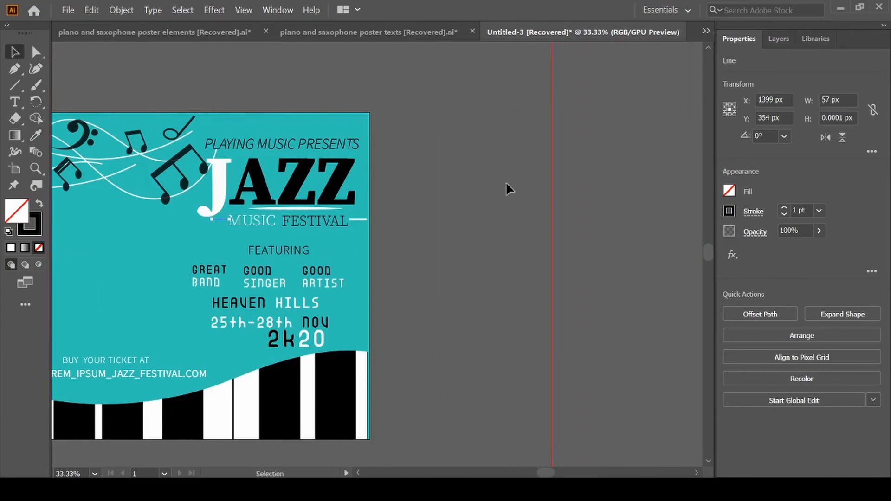
pyautogui.click(506, 184)
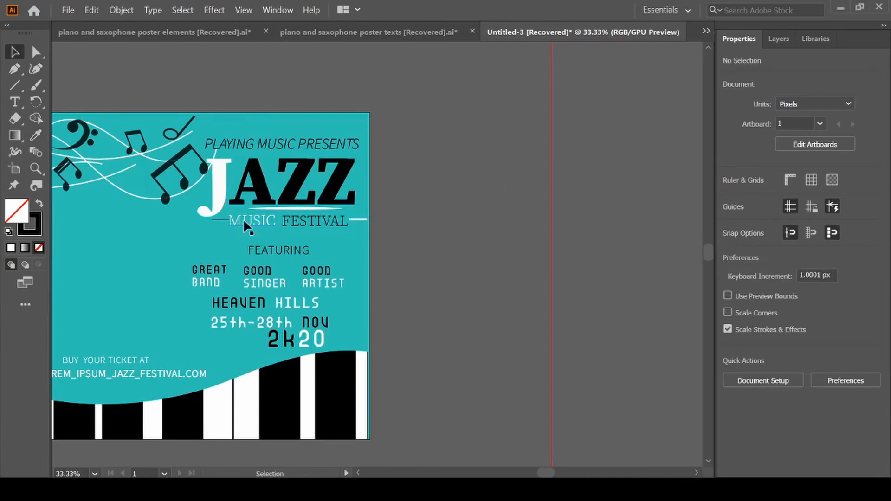
# Step: Set the stroke weight of the black dash before MUSIC to 4 pt and deselect it
pyautogui.click(221, 217)
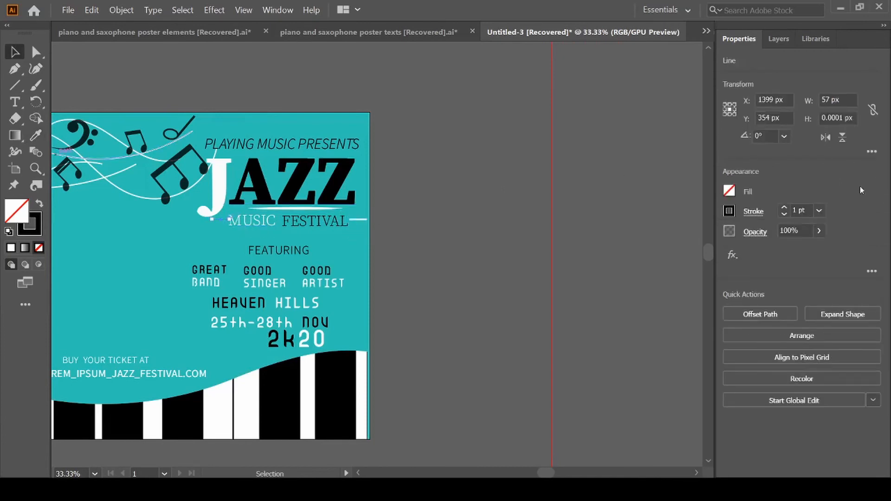
pyautogui.click(819, 210)
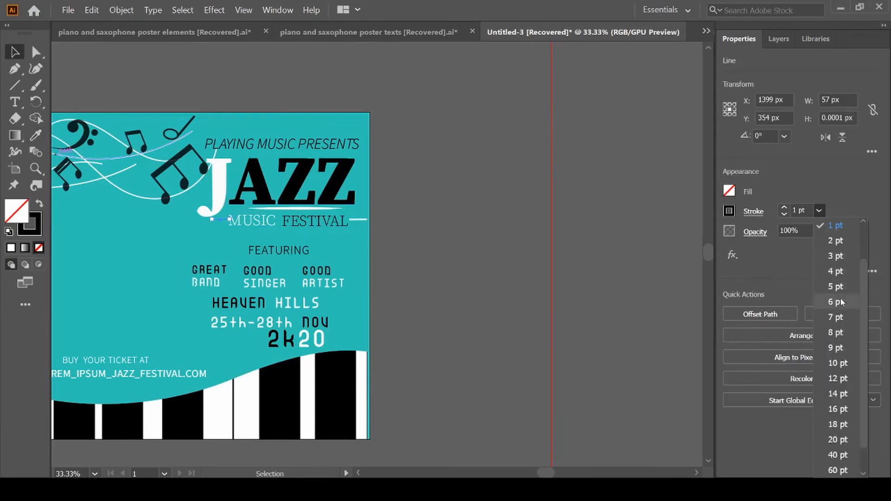
pyautogui.click(832, 271)
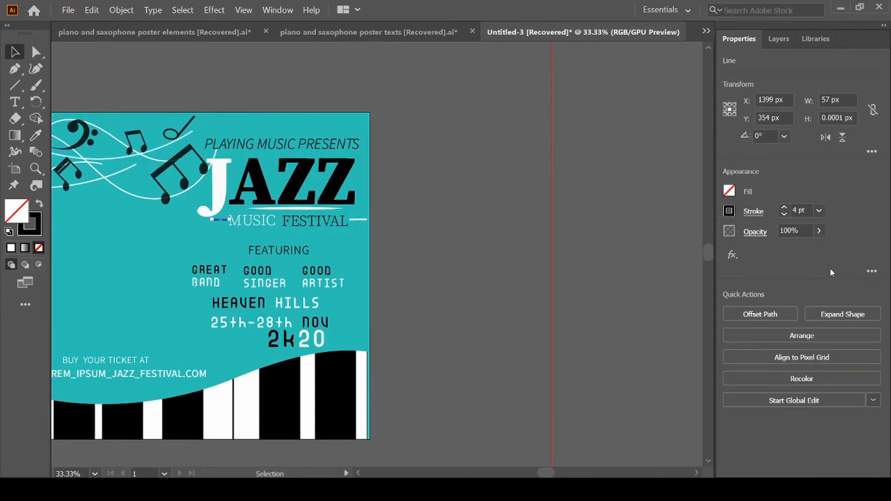
pyautogui.click(436, 239)
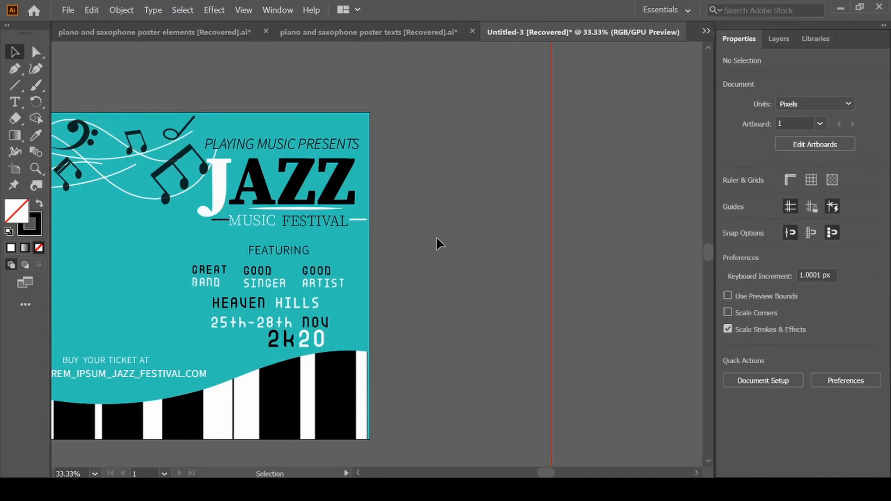
# Step: Set the stroke weight of both dashes beside MUSIC FESTIVAL to 6 pt and nudge the black dash slightly away from MUSIC
pyautogui.hscroll(-3, 436, 239)
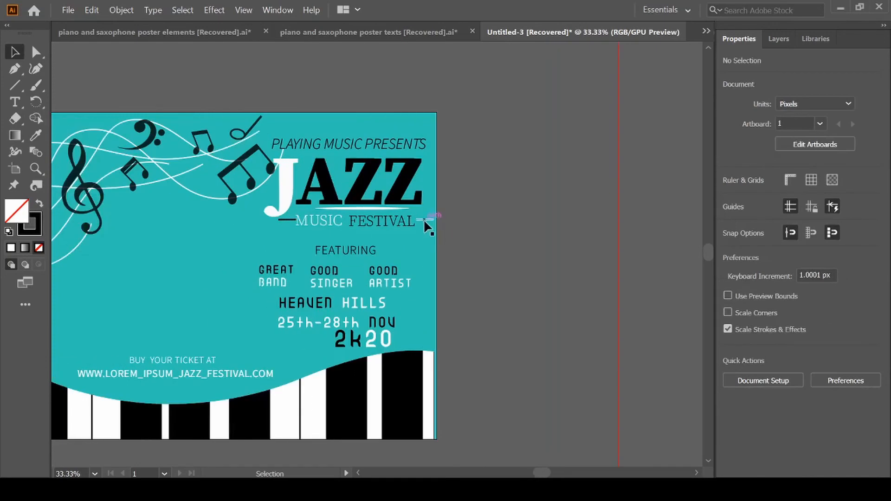
pyautogui.click(424, 220)
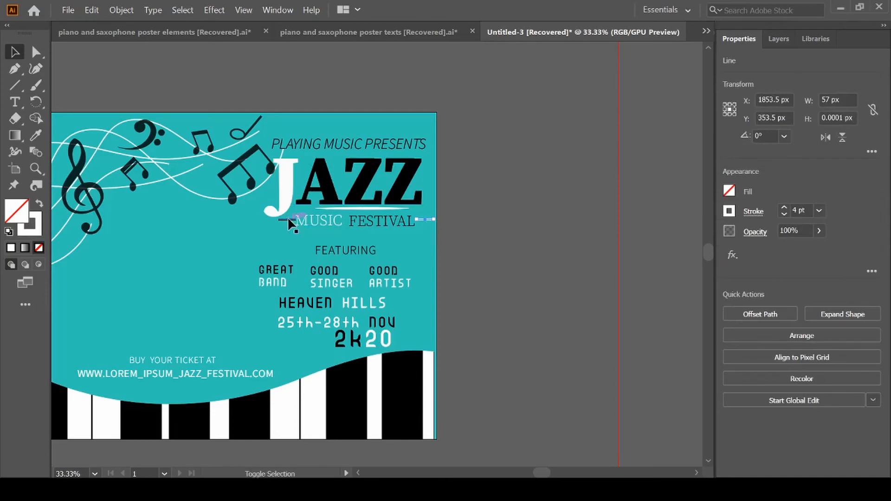
pyautogui.keyDown('shift'); pyautogui.click(288, 220); pyautogui.keyUp('shift')
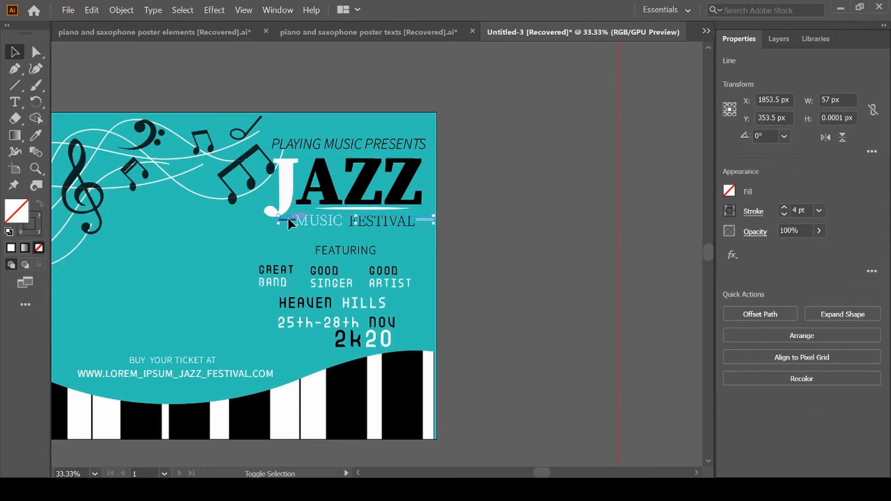
pyautogui.click(820, 212)
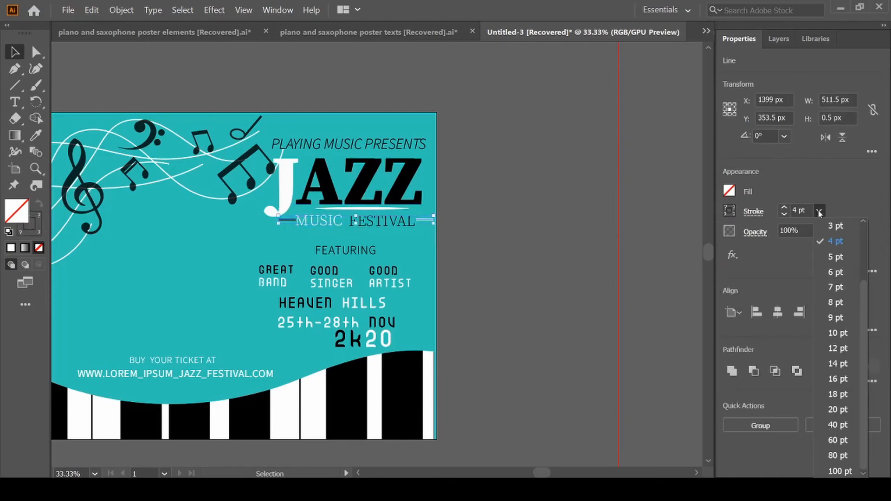
pyautogui.click(832, 273)
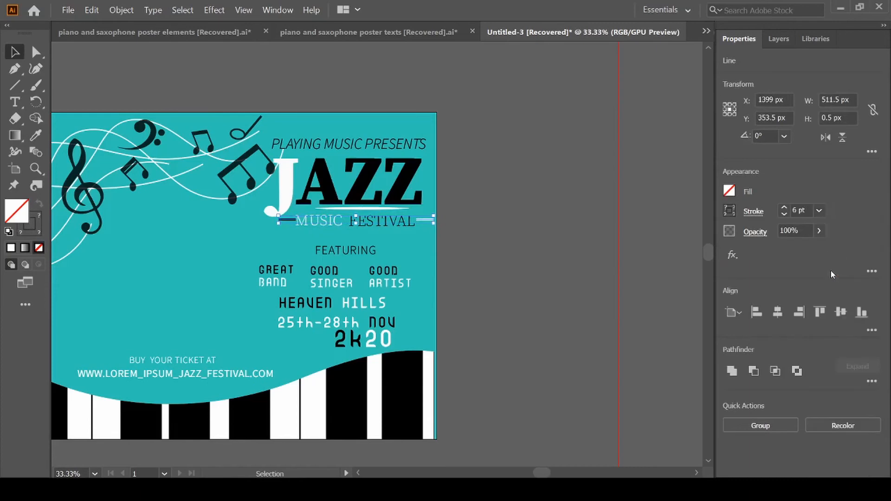
pyautogui.click(558, 258)
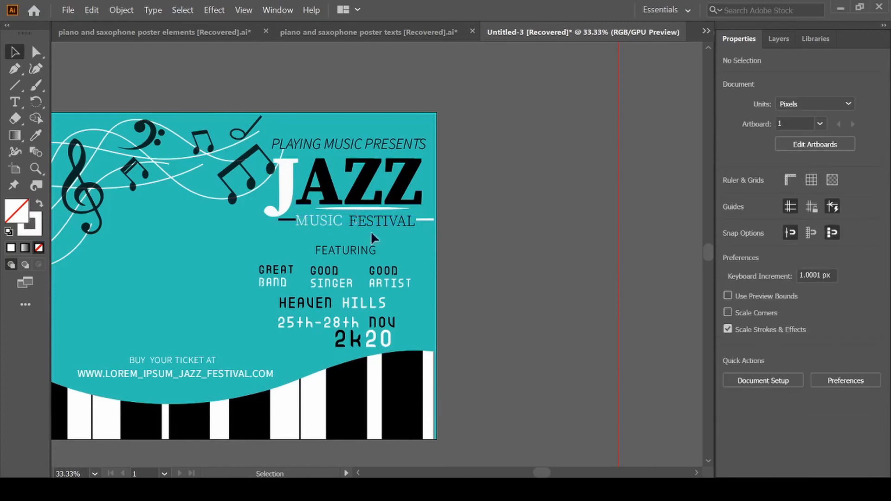
pyautogui.click(291, 218)
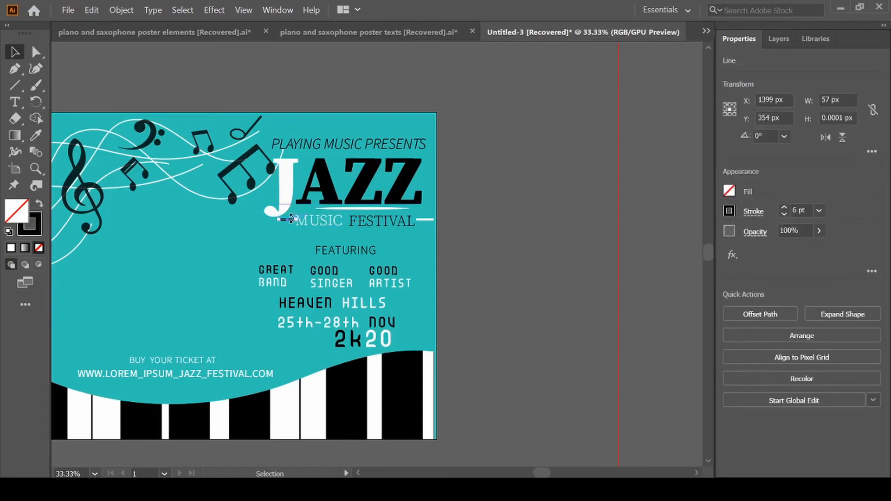
pyautogui.click(511, 241)
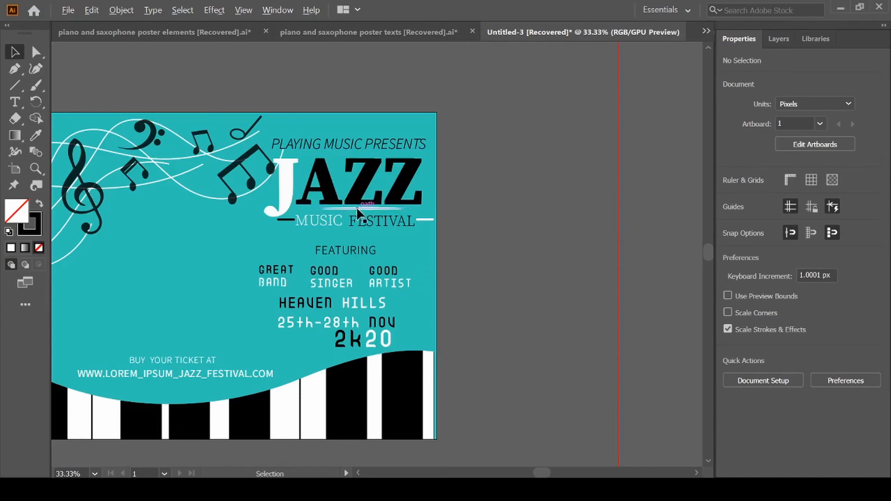
# Step: Place a copy of the tapered JAZZ underline beneath the performers' names and stretch both its ends to about 540 px overall width
pyautogui.moveTo(358, 211); pyautogui.dragTo(326, 294)
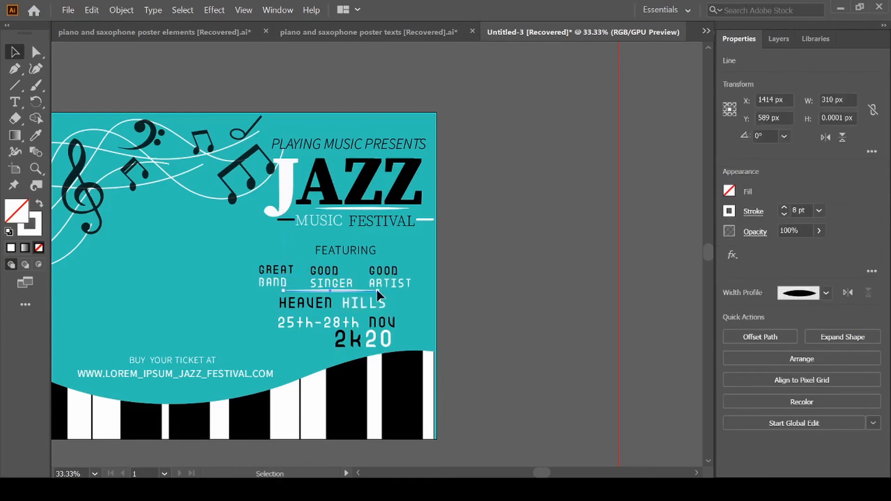
pyautogui.press('a')
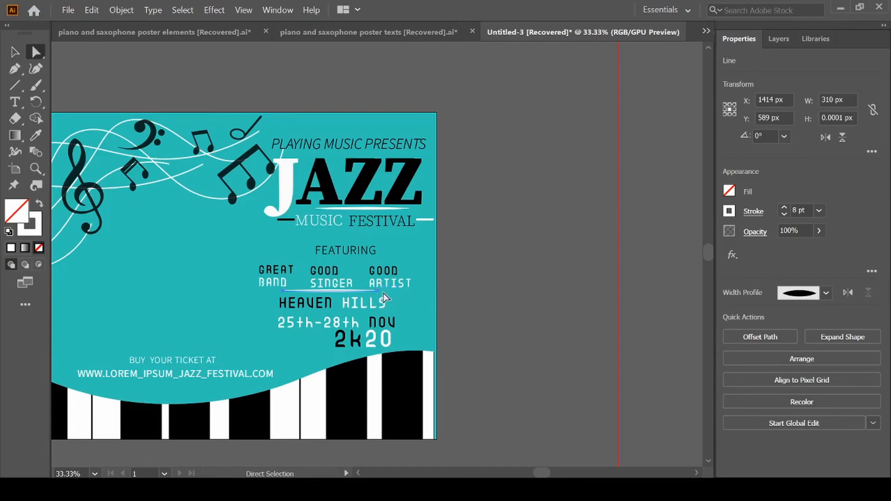
pyautogui.moveTo(377, 289); pyautogui.dragTo(417, 291)
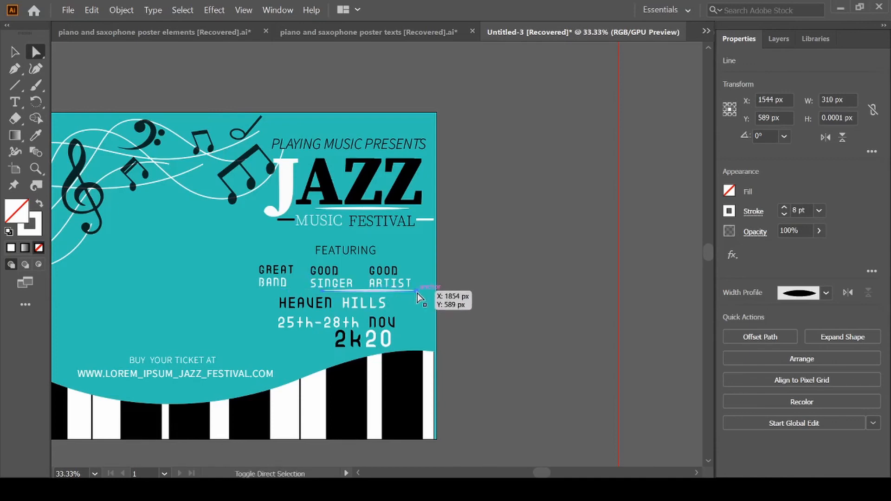
pyautogui.keyDown('shift'); pyautogui.click(324, 292); pyautogui.keyUp('shift')
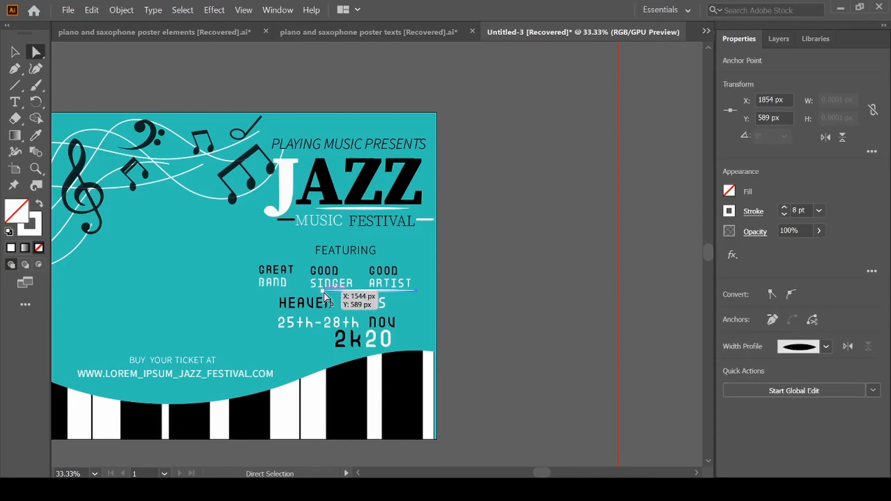
pyautogui.moveTo(324, 292); pyautogui.dragTo(235, 288)
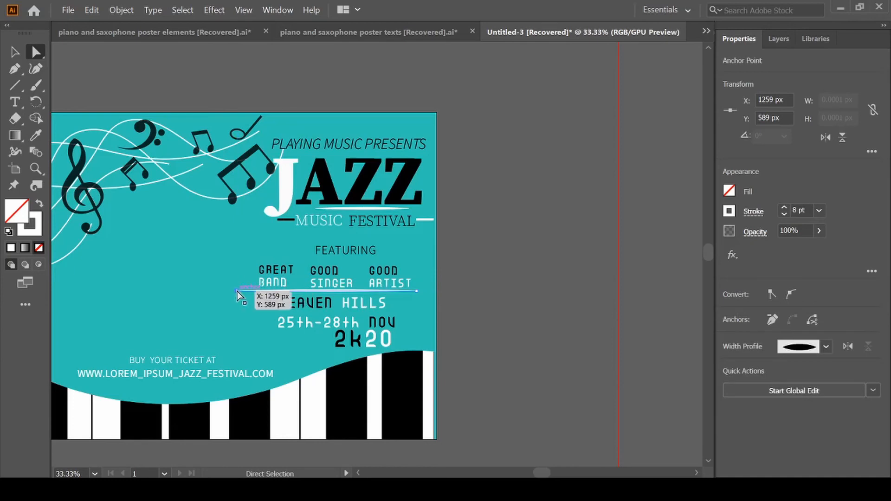
pyautogui.moveTo(241, 291); pyautogui.dragTo(250, 291)
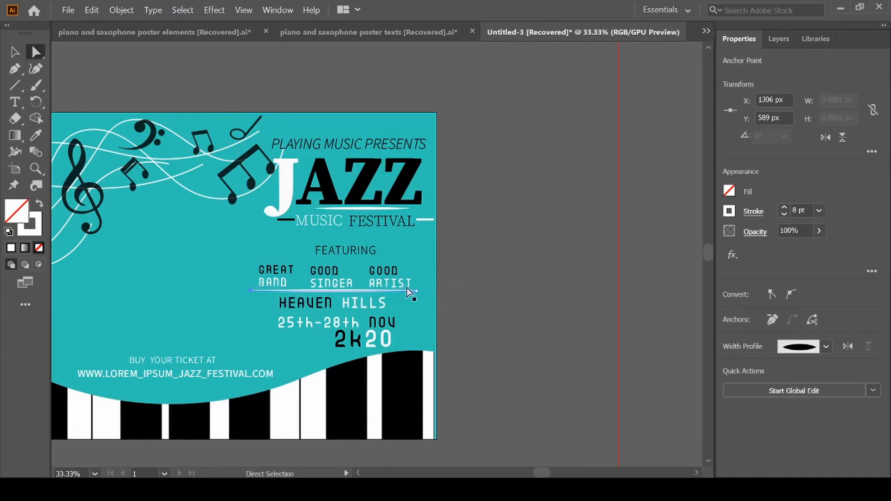
pyautogui.moveTo(415, 289); pyautogui.dragTo(414, 290)
pyautogui.click(507, 293)
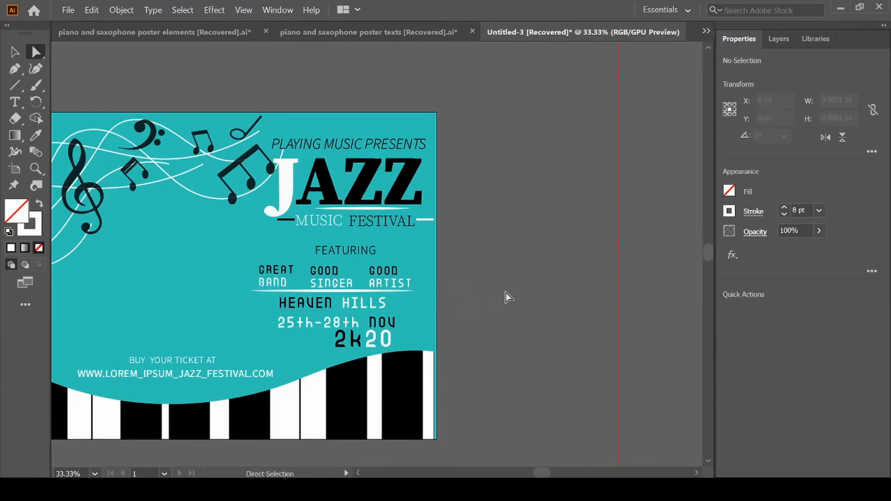
# Step: Nudge the tapered line beneath the performers' names down 2 px, set its stroke weight to 6 pt and deselect it
pyautogui.click(370, 291)
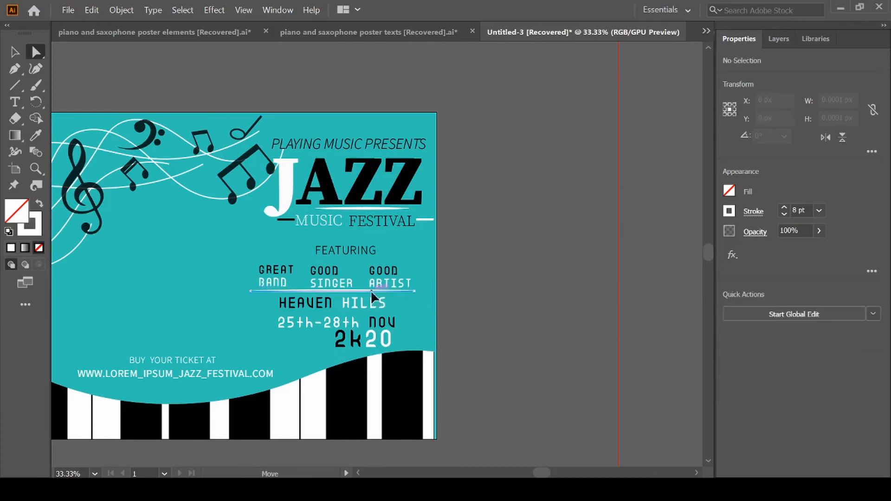
pyautogui.press('Down')
pyautogui.press('Down')
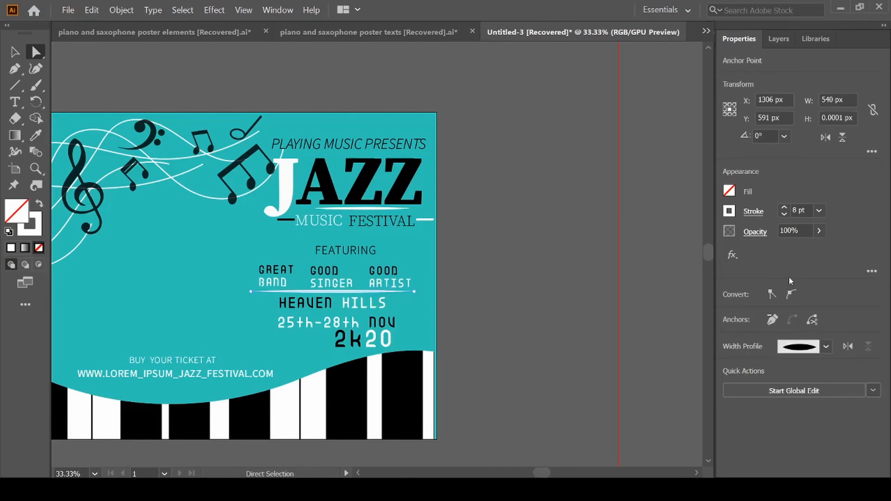
pyautogui.click(820, 208)
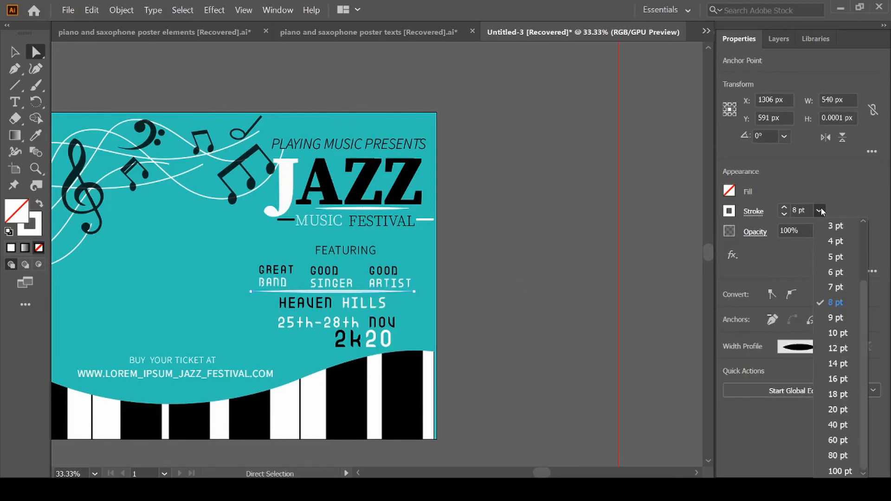
pyautogui.click(836, 273)
pyautogui.click(518, 269)
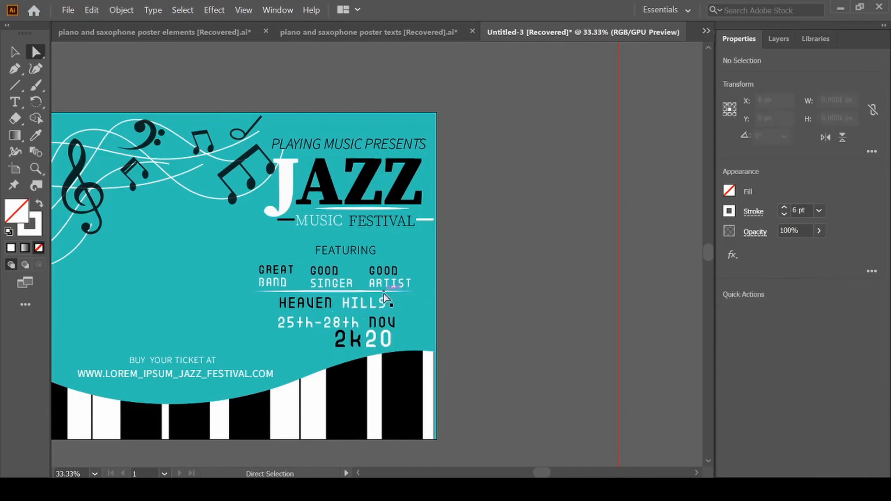
# Step: Draw a horizontal line about 289 px long beneath HEAVEN HILLS and copy onto it the black outline style of the reference square beside the artboard
pyautogui.press('\\')
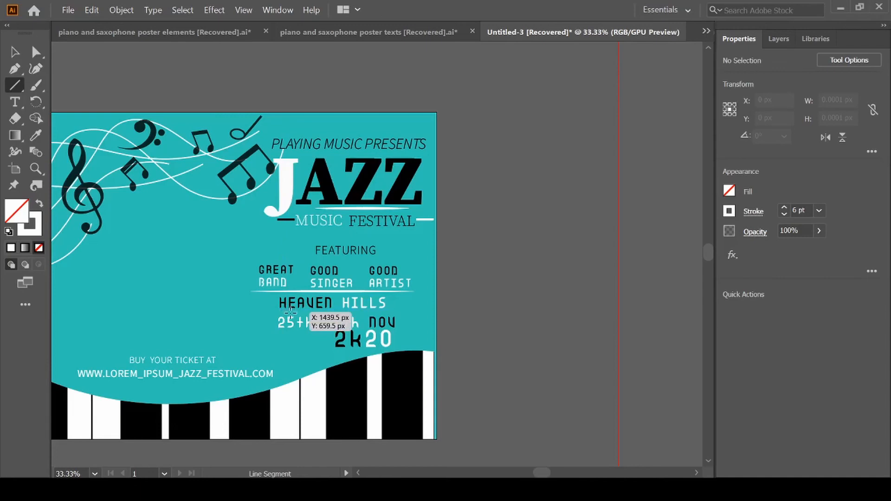
pyautogui.moveTo(290, 308); pyautogui.dragTo(378, 306)
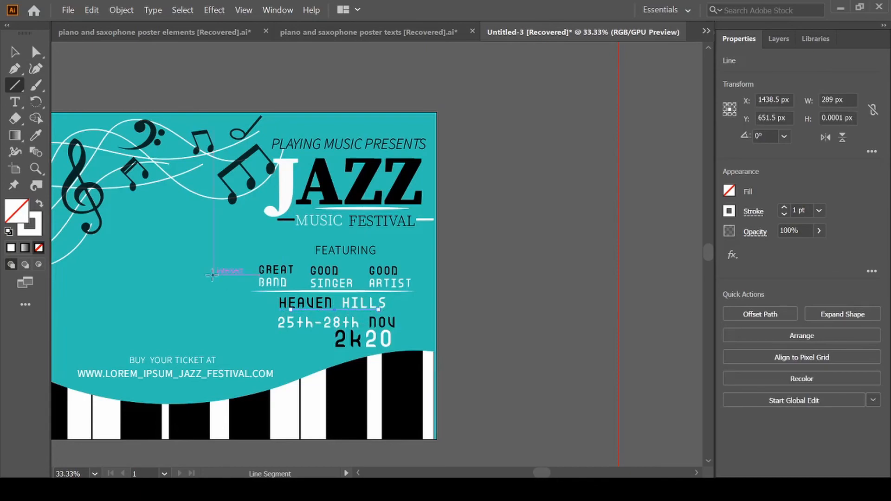
pyautogui.hscroll(-2, 213, 275)
pyautogui.press('i')
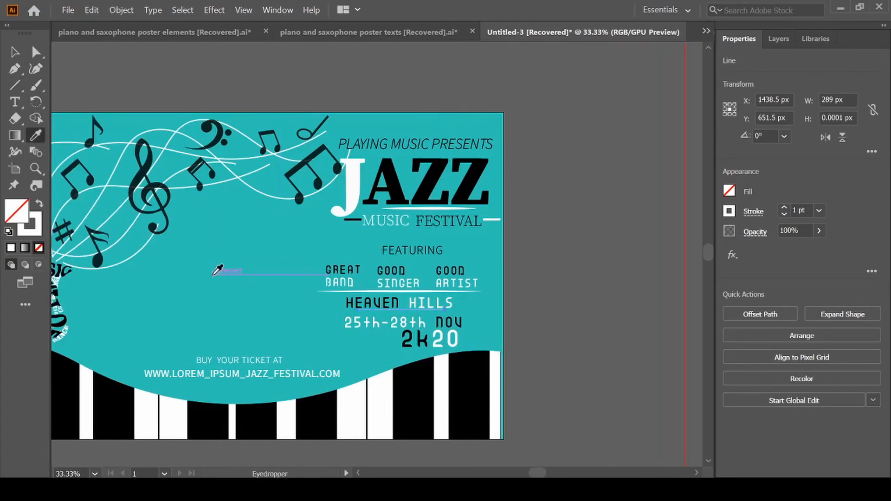
pyautogui.hscroll(-7, 379, 258)
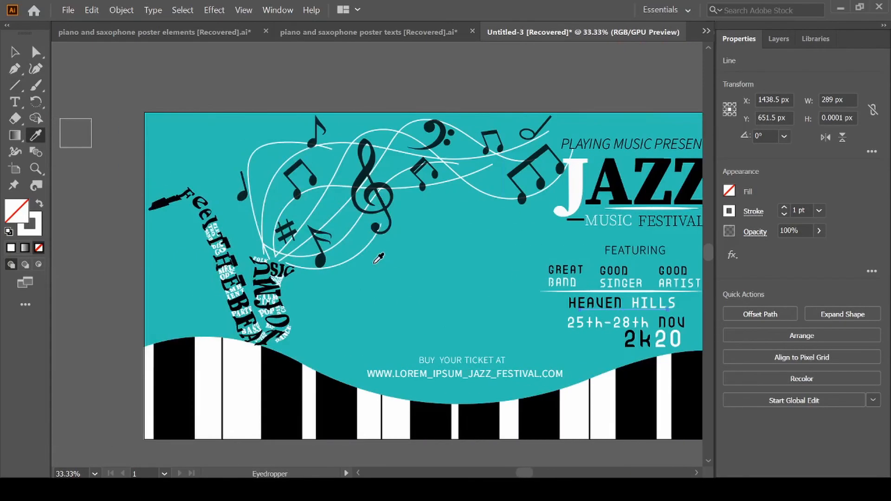
pyautogui.hscroll(-3, 378, 258)
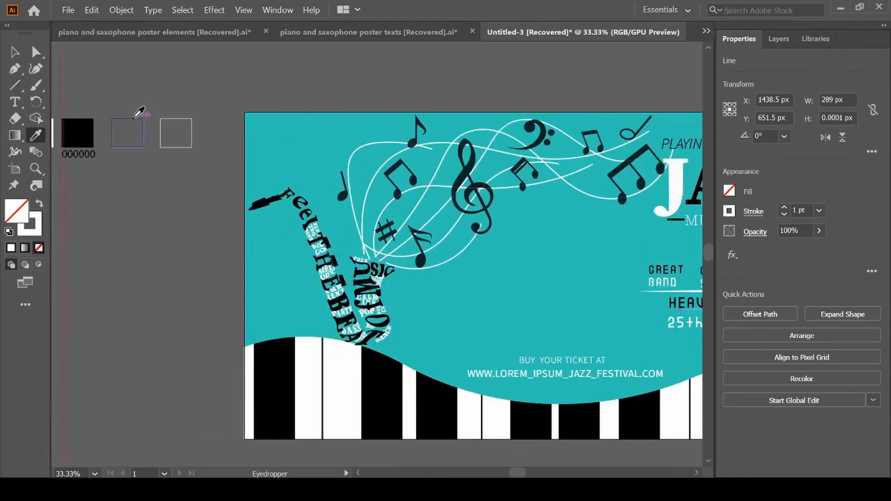
pyautogui.click(134, 118)
pyautogui.hscroll(5, 316, 129)
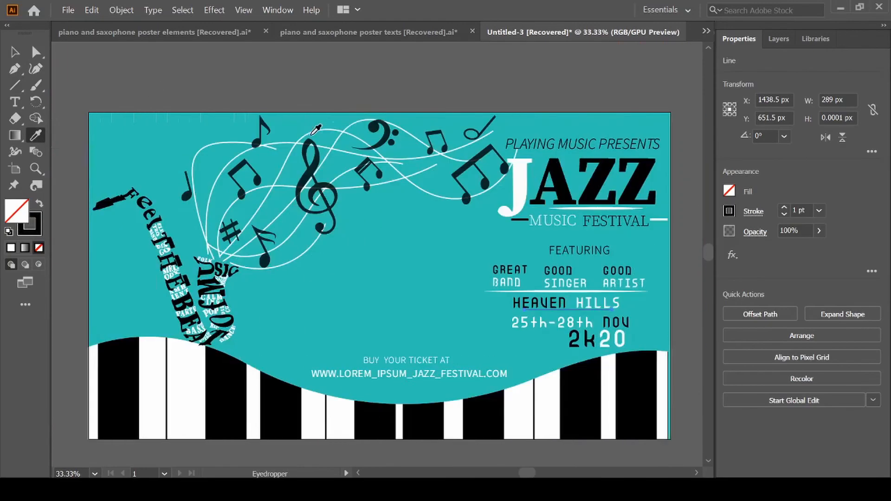
pyautogui.hscroll(6, 316, 130)
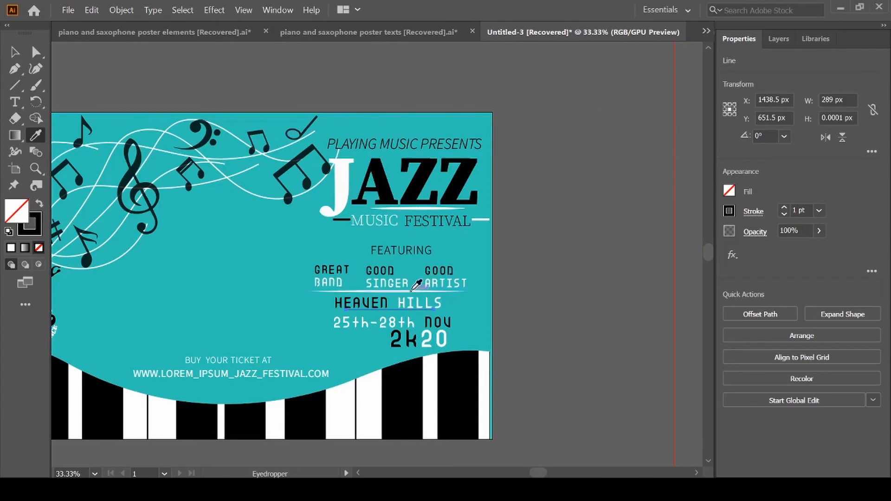
# Step: Give the black line beneath HEAVEN HILLS the wedge-shaped width profile that tapers to one end, with an 8 pt stroke weight
pyautogui.click(820, 210)
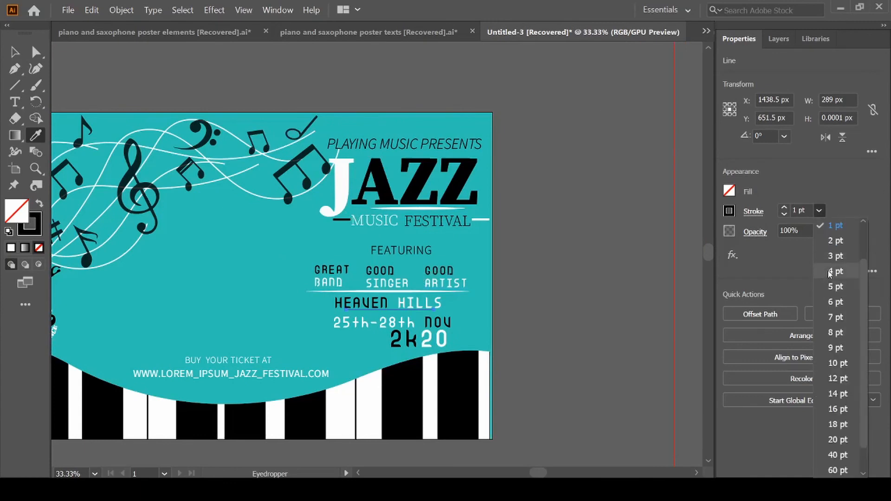
pyautogui.click(831, 272)
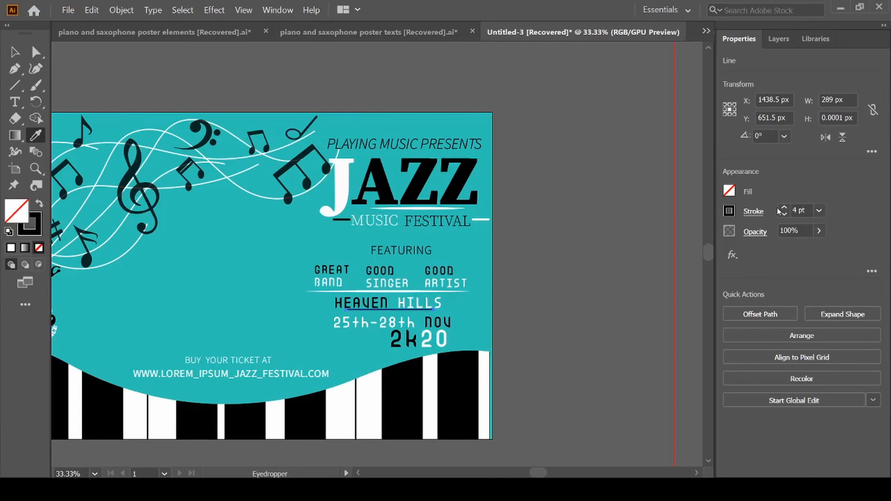
pyautogui.click(754, 212)
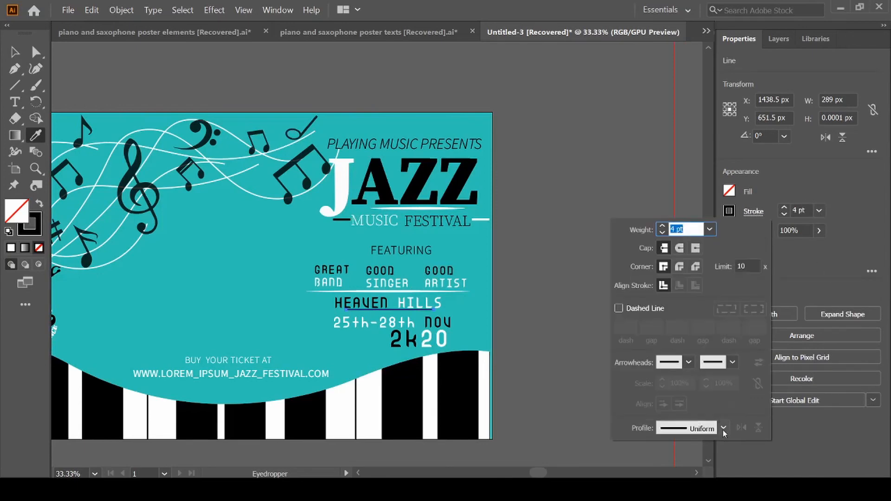
pyautogui.click(724, 430)
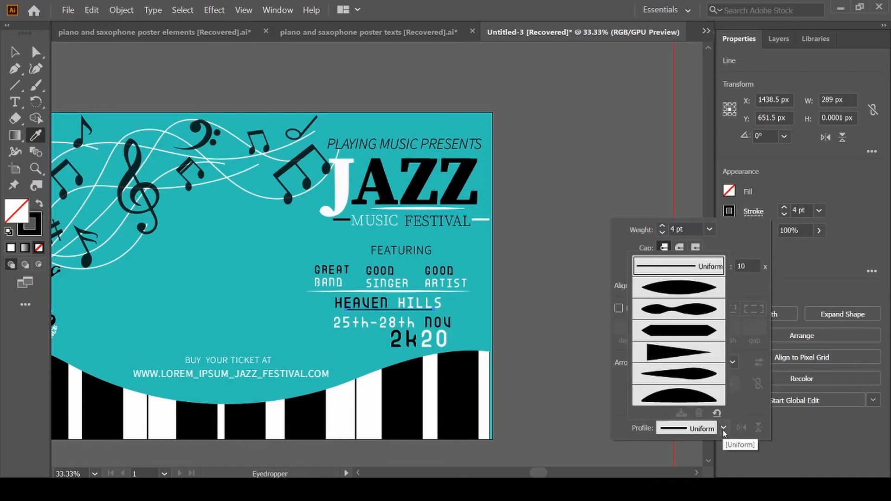
pyautogui.click(675, 352)
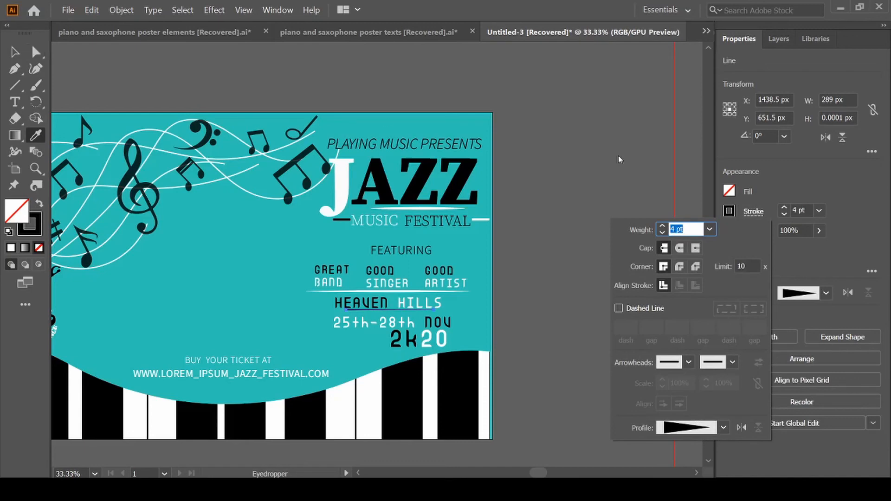
pyautogui.click(820, 211)
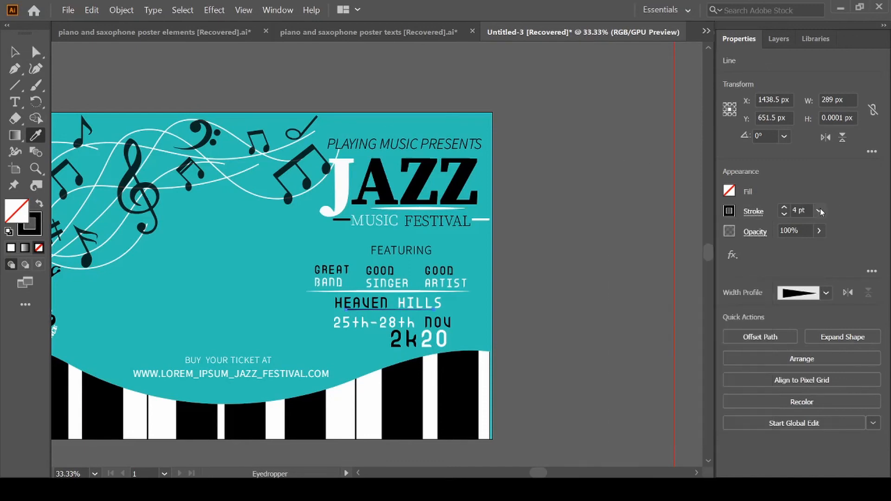
pyautogui.click(820, 211)
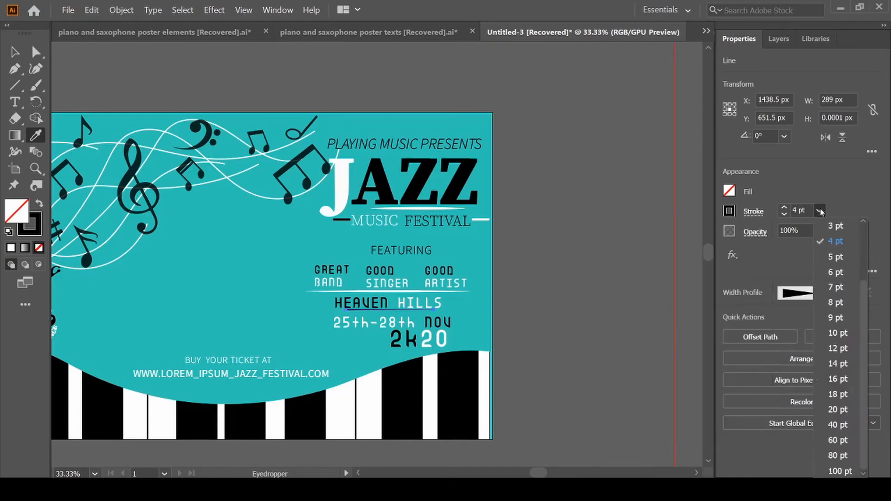
pyautogui.click(835, 302)
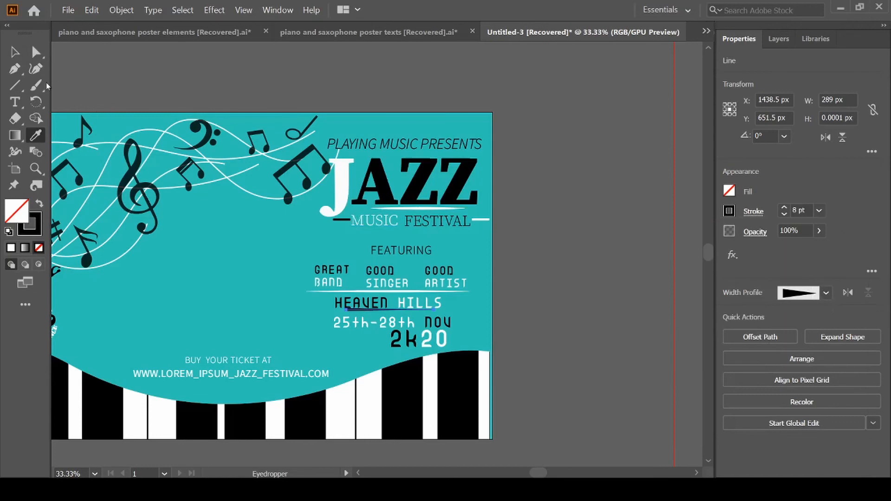
pyautogui.click(15, 52)
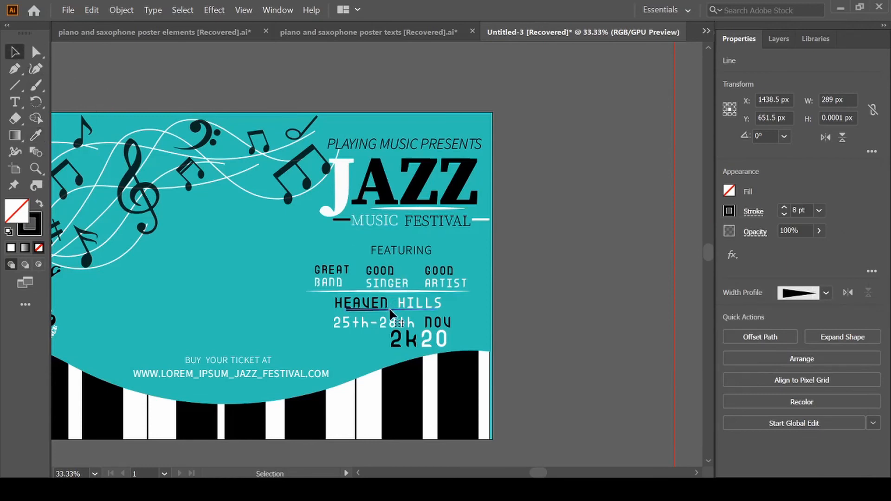
# Step: Move the black wedge-shaped line beneath HEAVEN HILLS down slightly to Y 660 px and deselect it
pyautogui.moveTo(390, 309); pyautogui.dragTo(389, 311)
pyautogui.click(568, 300)
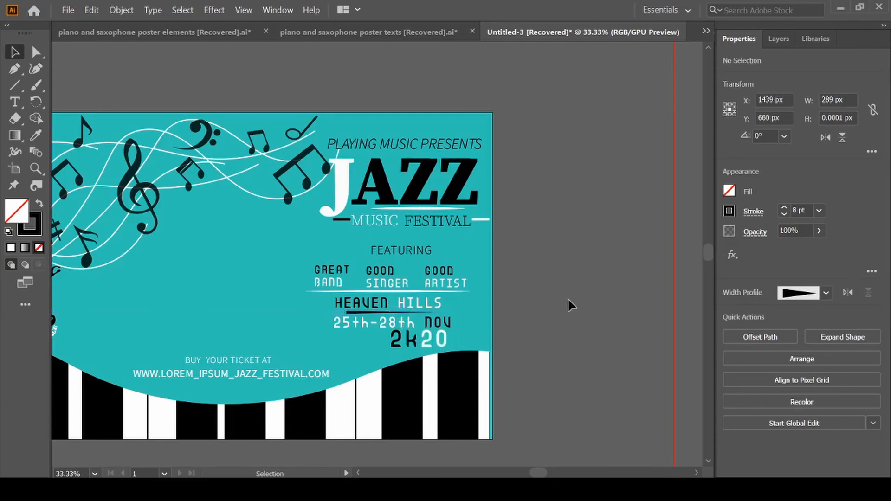
# Step: Draw a horizontal line about 130 px long beneath 2k20 and copy onto it the black 8 pt stroke of the HEAVEN HILLS underline
pyautogui.press('\\')
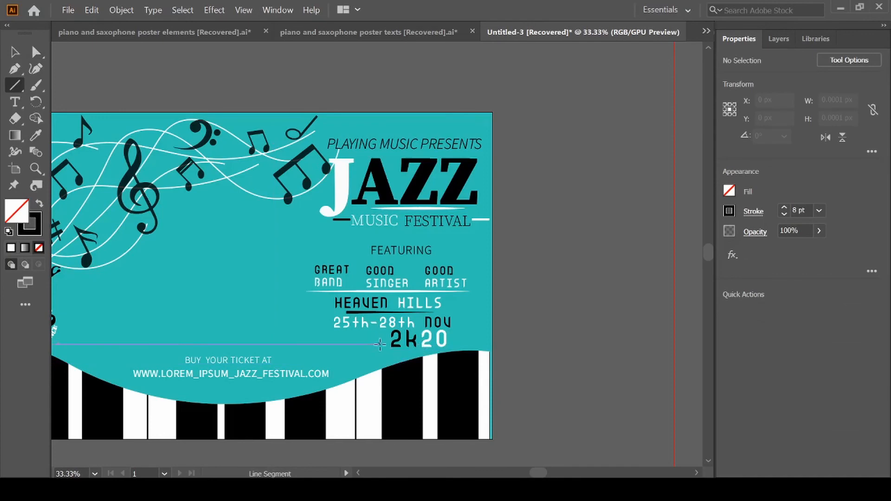
pyautogui.moveTo(395, 348); pyautogui.dragTo(433, 347)
pyautogui.press('i')
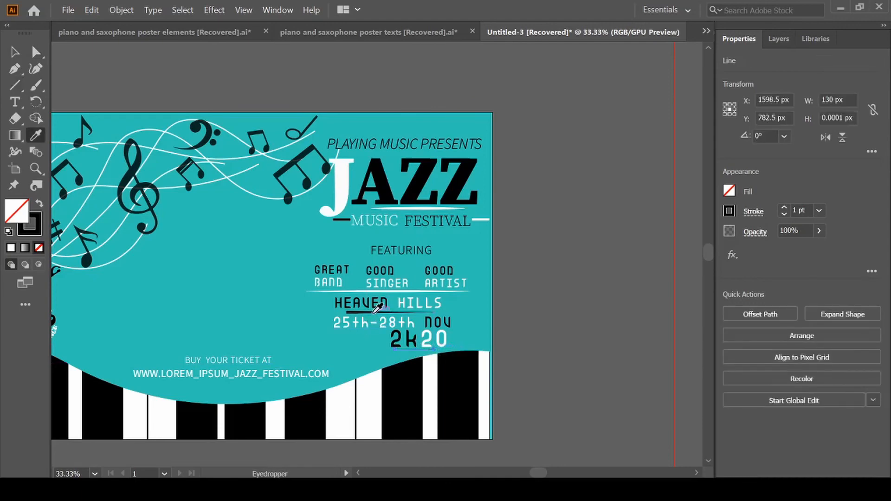
pyautogui.click(373, 311)
# Step: Give the line beneath 2k20 the wedge-shaped width profile that tapers to one end, and deselect it
pyautogui.click(756, 234)
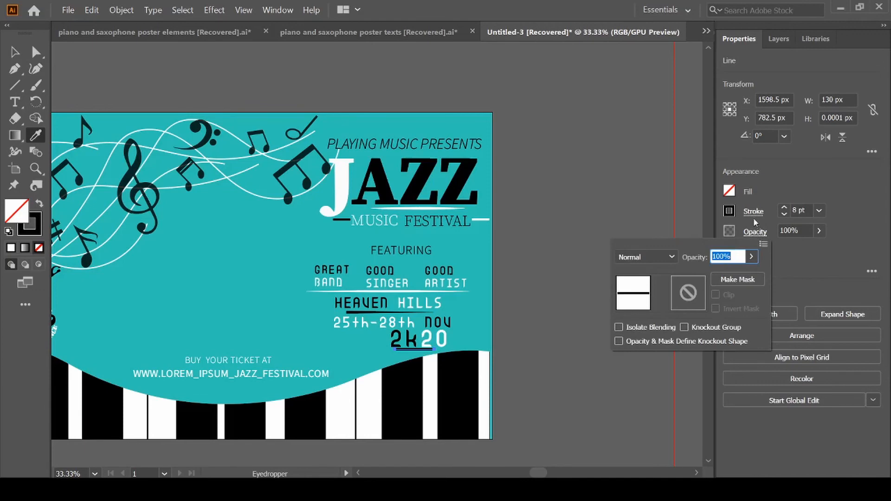
pyautogui.click(754, 213)
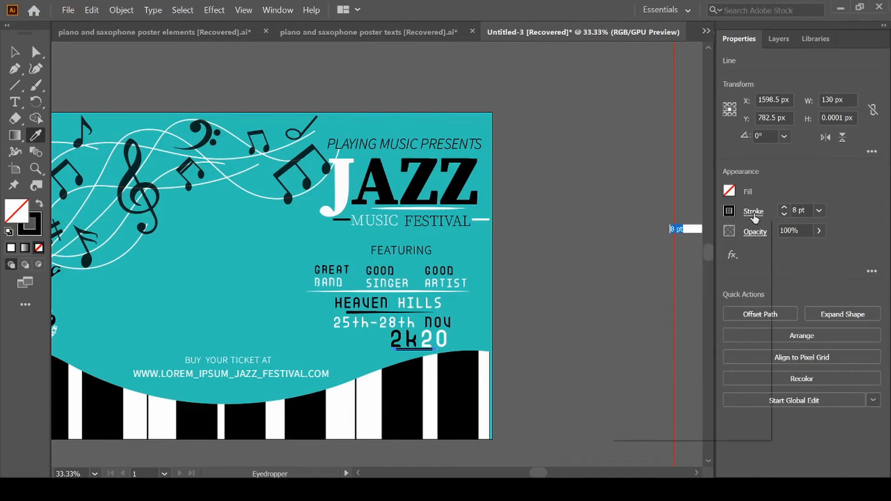
pyautogui.click(724, 429)
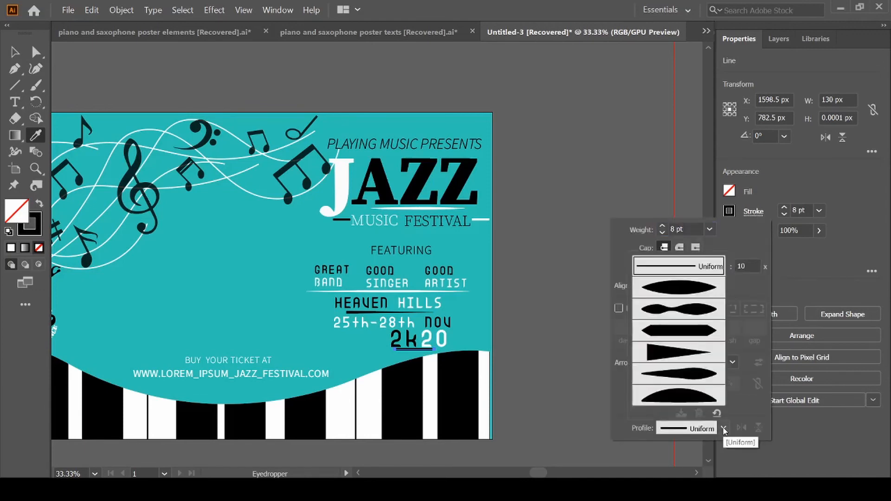
pyautogui.click(675, 353)
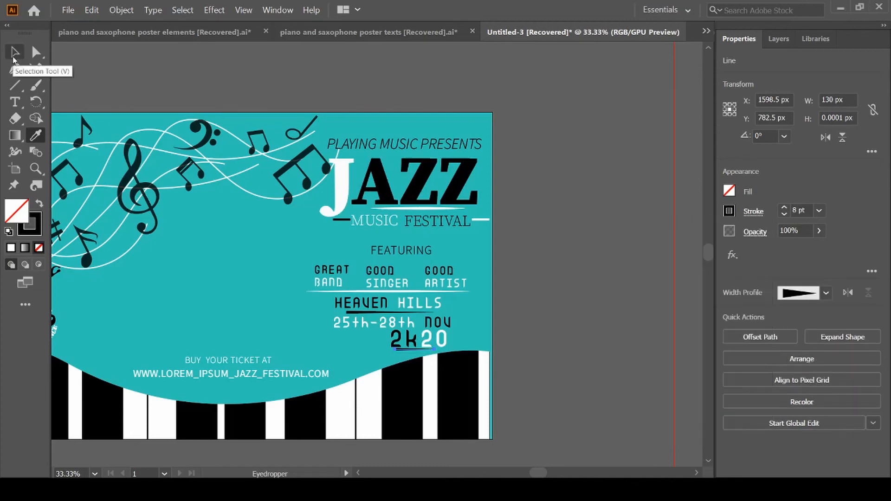
pyautogui.press('v')
# Step: Draw a horizontal line about 489 px long beneath the web address and copy onto it the white 6 pt stroke of the performers' divider
pyautogui.hscroll(-3, 287, 404)
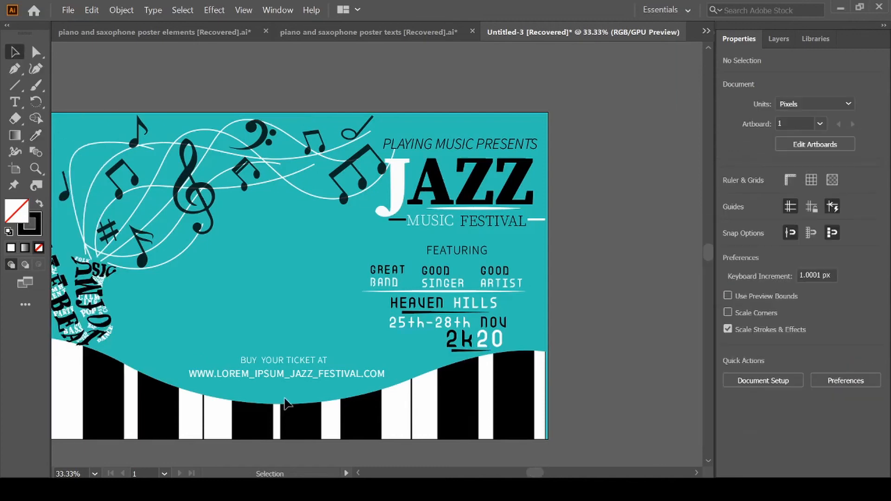
pyautogui.press('\\')
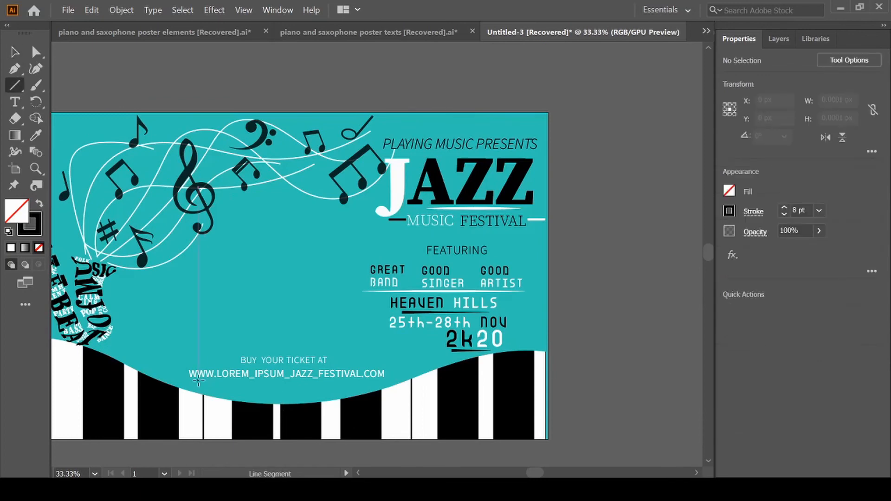
pyautogui.moveTo(189, 379); pyautogui.dragTo(352, 379)
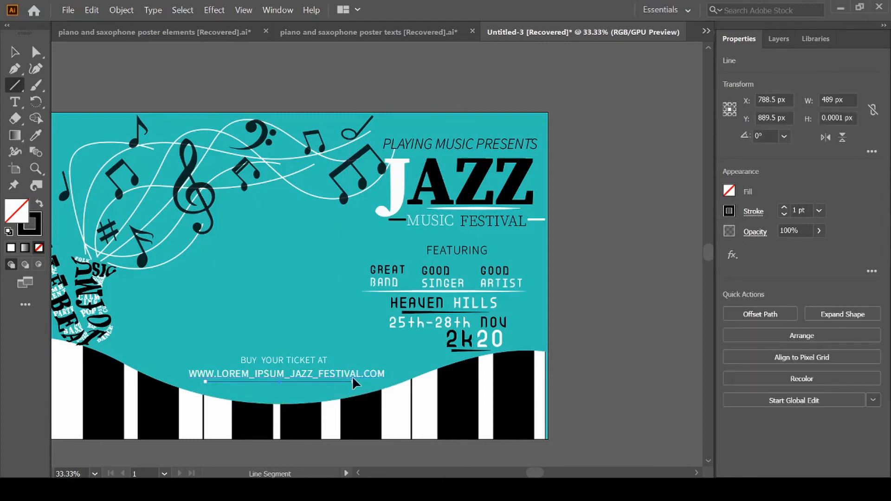
pyautogui.press('i')
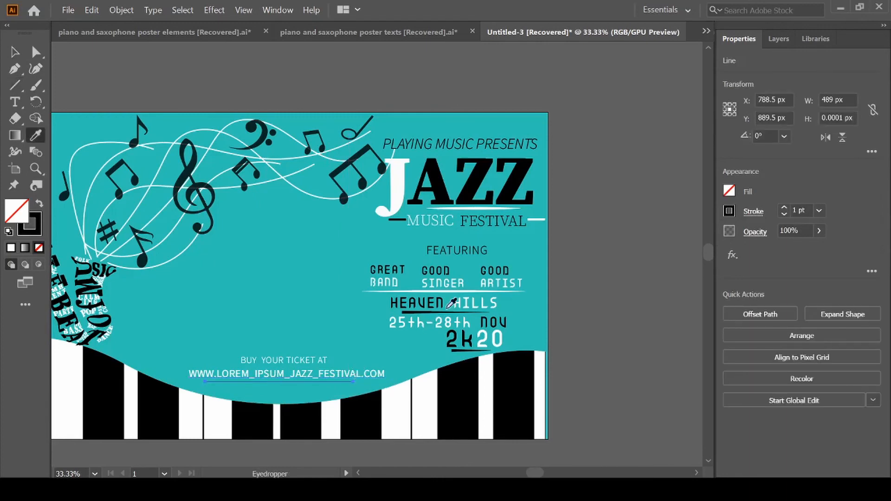
pyautogui.click(461, 291)
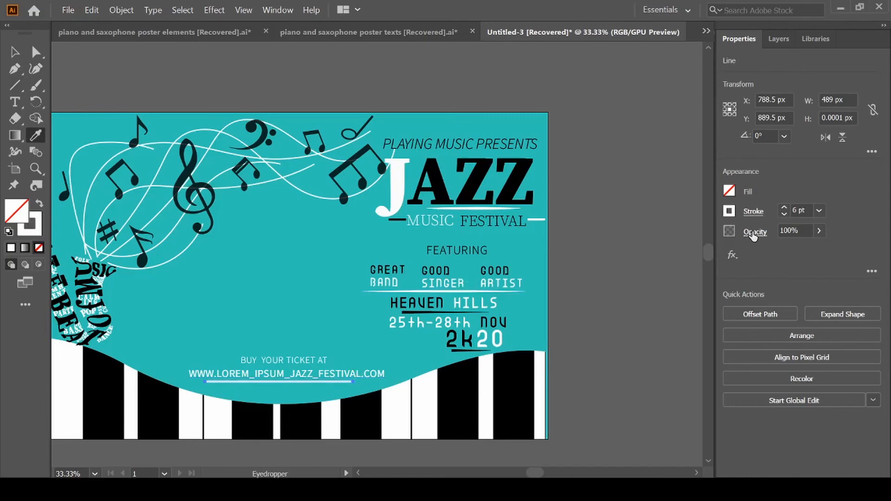
# Step: Give the white line beneath the web address the width profile that tapers at both ends, then return to the Selection tool
pyautogui.click(753, 212)
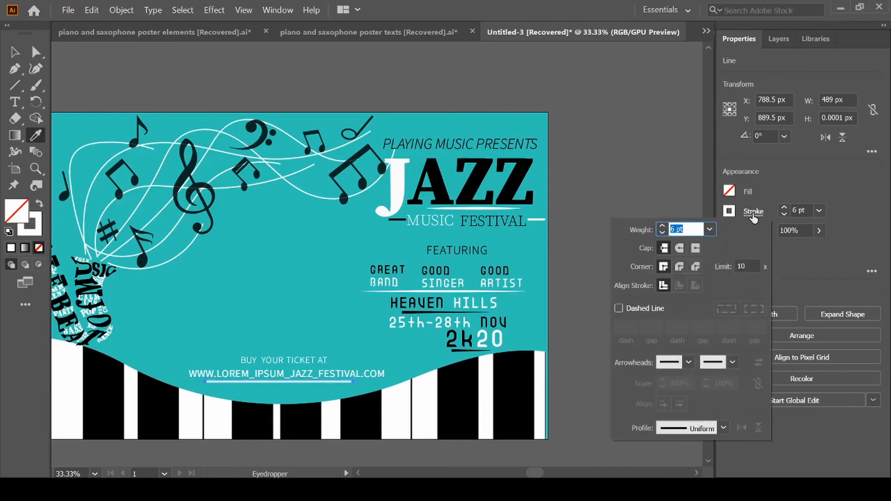
pyautogui.click(724, 428)
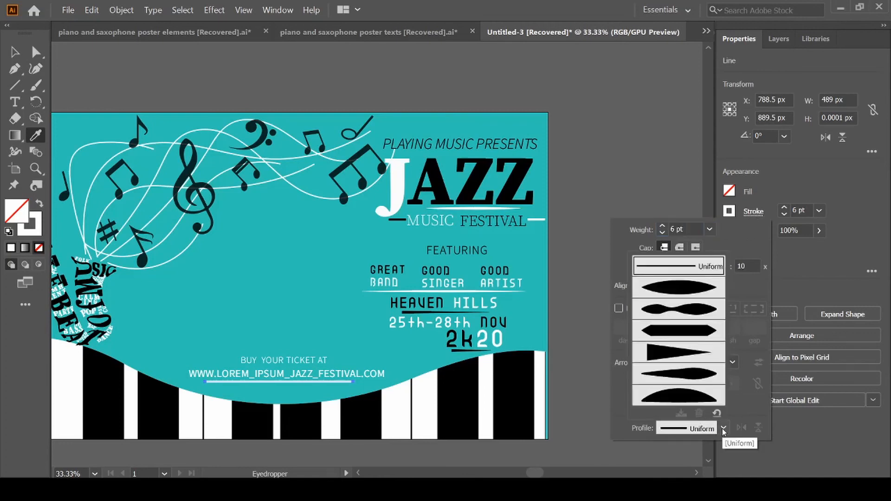
pyautogui.click(665, 290)
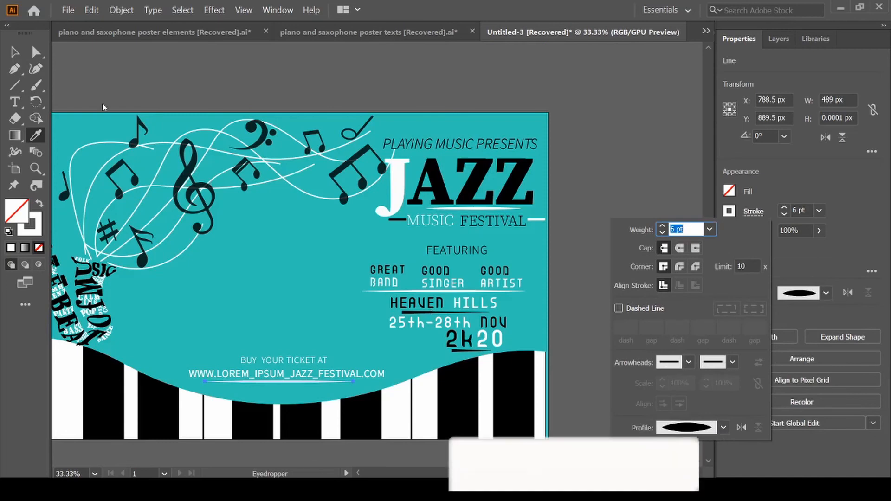
pyautogui.click(16, 54)
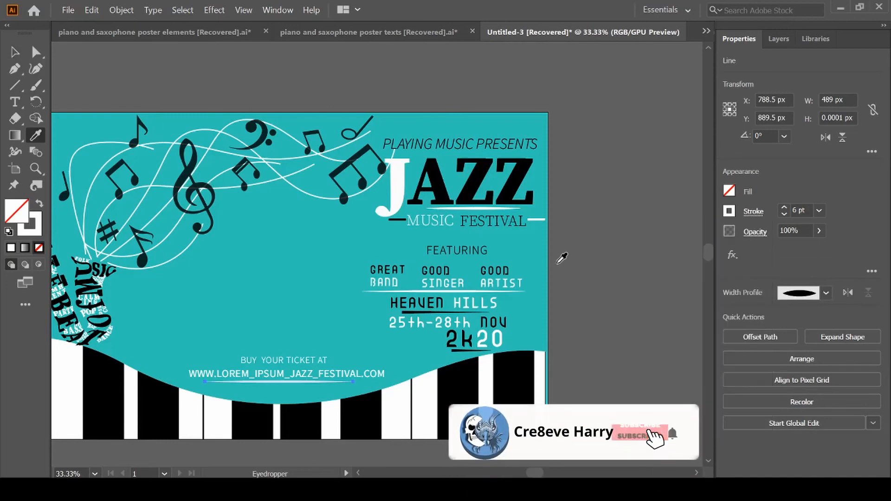
pyautogui.press('v')
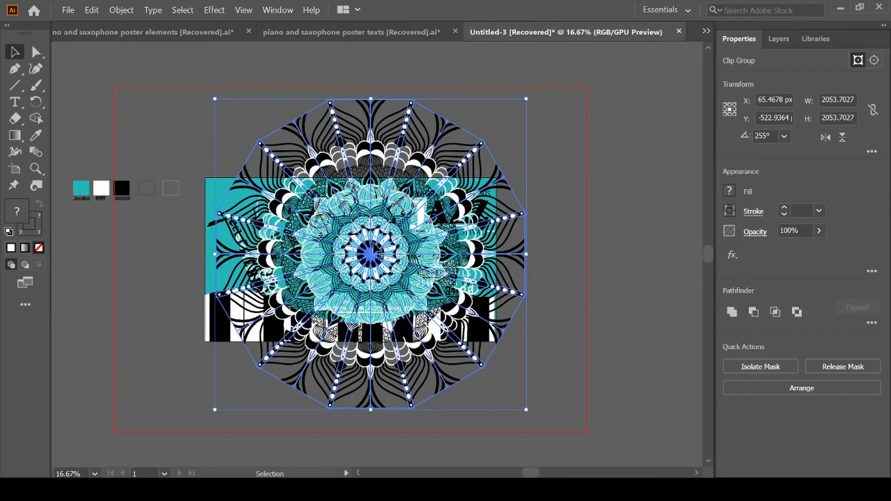
# Step: Position the large mandala centrally over the poster, set its opacity to 10% and deselect it
pyautogui.moveTo(360, 251)
pyautogui.mouseDown()
pyautogui.moveTo(352, 250)
pyautogui.moveTo(376, 251)
pyautogui.mouseUp()
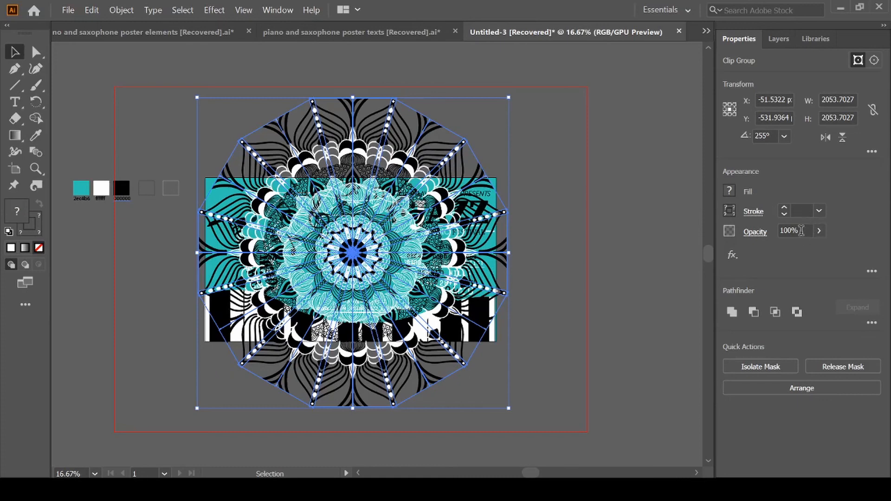
pyautogui.click(802, 228)
pyautogui.press('BackSpace')
pyautogui.press('BackSpace')
pyautogui.press('BackSpace')
pyautogui.press('BackSpace')
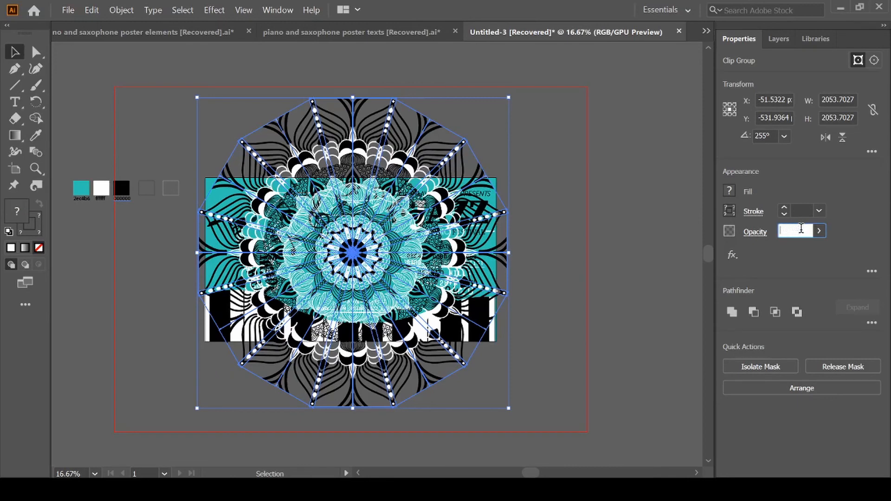
pyautogui.write('10')
pyautogui.click(656, 234)
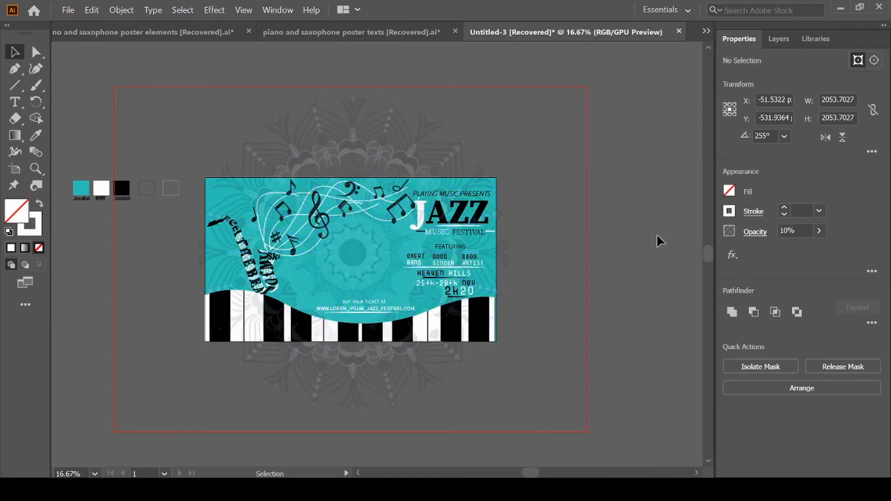
# Step: Move the mandala's clip group down Layer 1's stacking order to directly above the keyboard's clip group
pyautogui.click(411, 149)
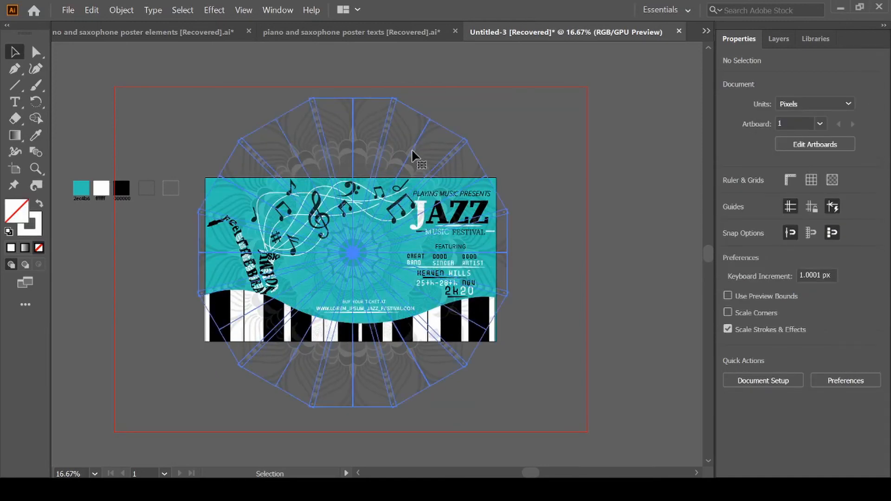
pyautogui.click(780, 44)
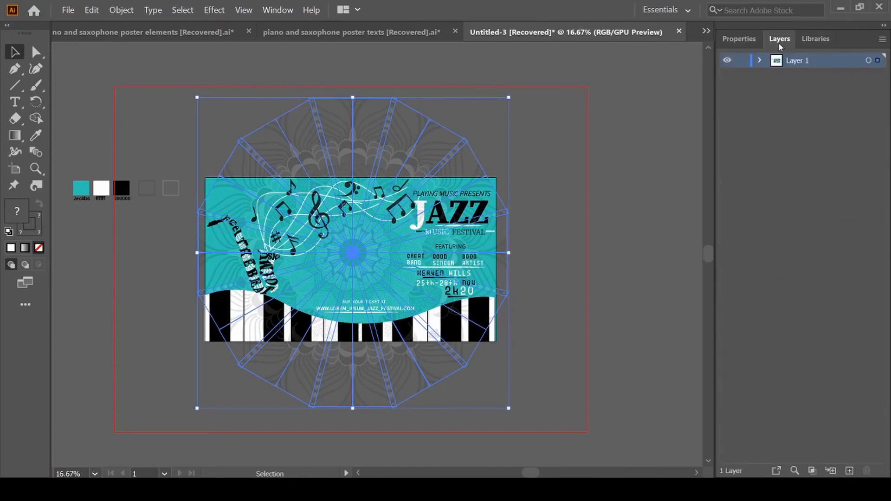
pyautogui.click(760, 61)
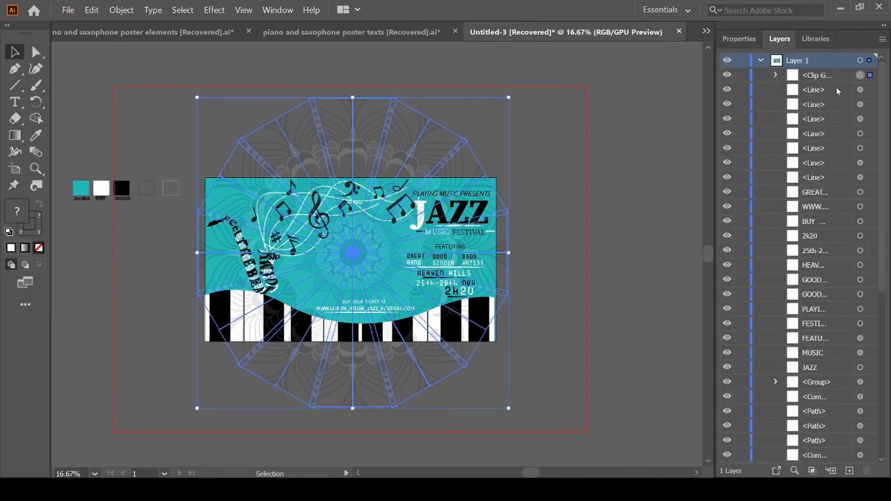
pyautogui.click(820, 75)
pyautogui.moveTo(820, 76); pyautogui.dragTo(814, 426)
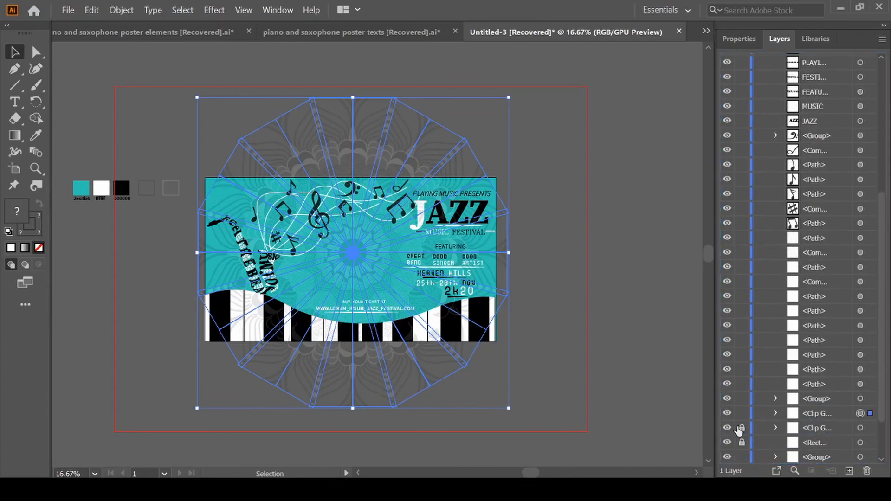
# Step: Unlock the keyboard's clip group, move the mandala inside it so it is clipped to the poster area, and deselect
pyautogui.click(742, 428)
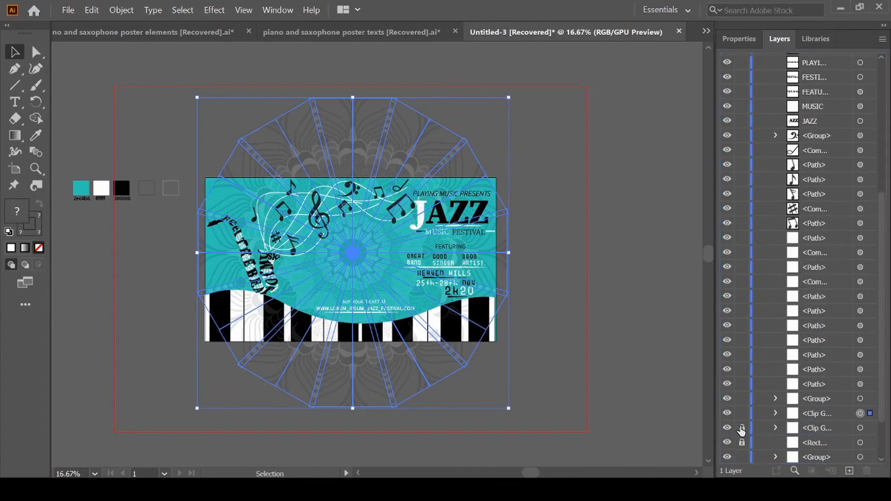
pyautogui.click(820, 414)
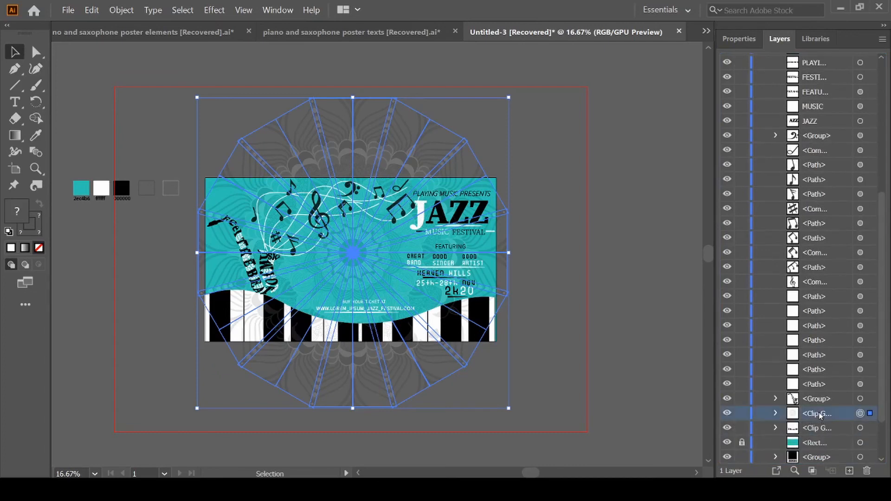
pyautogui.moveTo(820, 414); pyautogui.dragTo(817, 428)
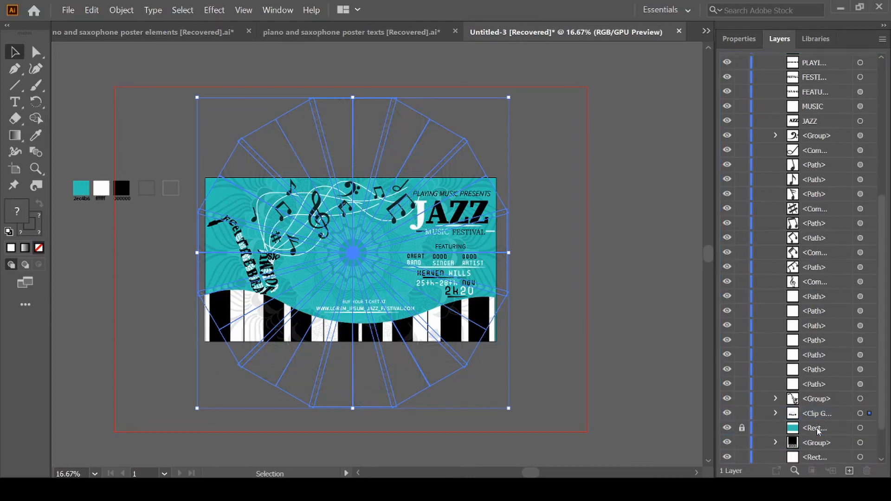
pyautogui.click(561, 341)
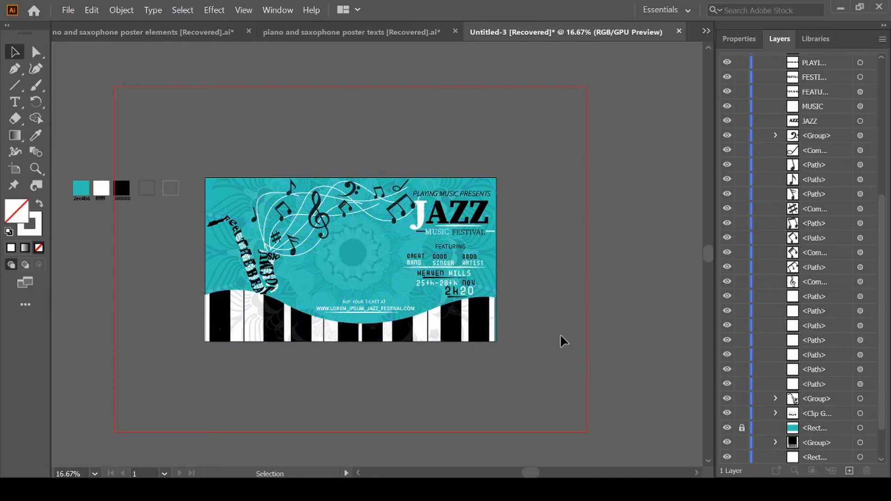
# Step: Within the keyboard's clip group, reorder the contents so the keyboard keys are above the mandala and both are above the background shape
pyautogui.click(813, 417)
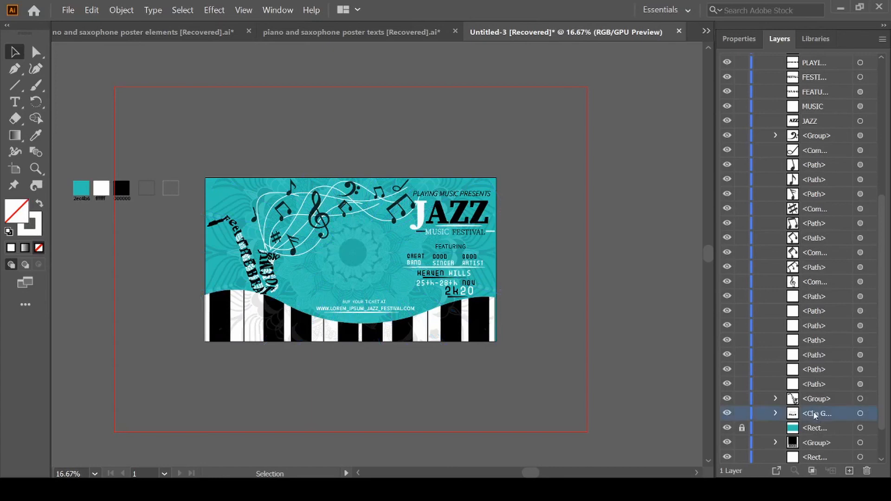
pyautogui.click(775, 413)
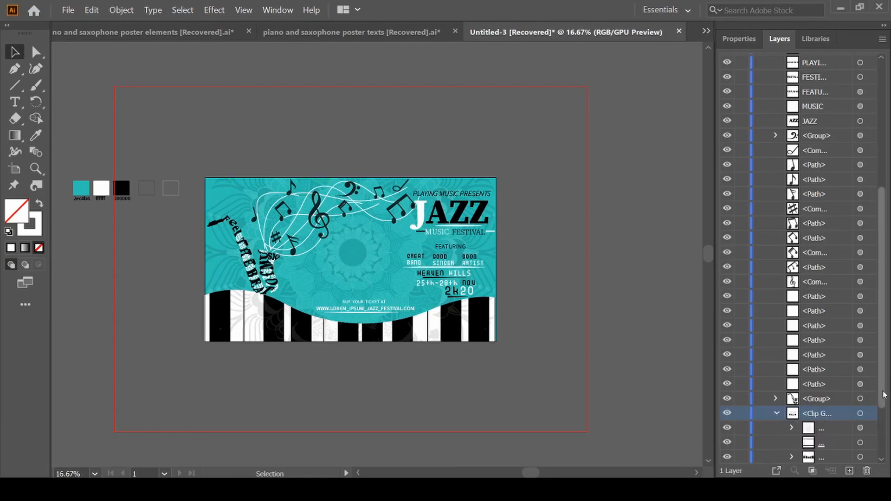
pyautogui.moveTo(882, 398); pyautogui.dragTo(881, 427)
pyautogui.moveTo(821, 404); pyautogui.dragTo(815, 388)
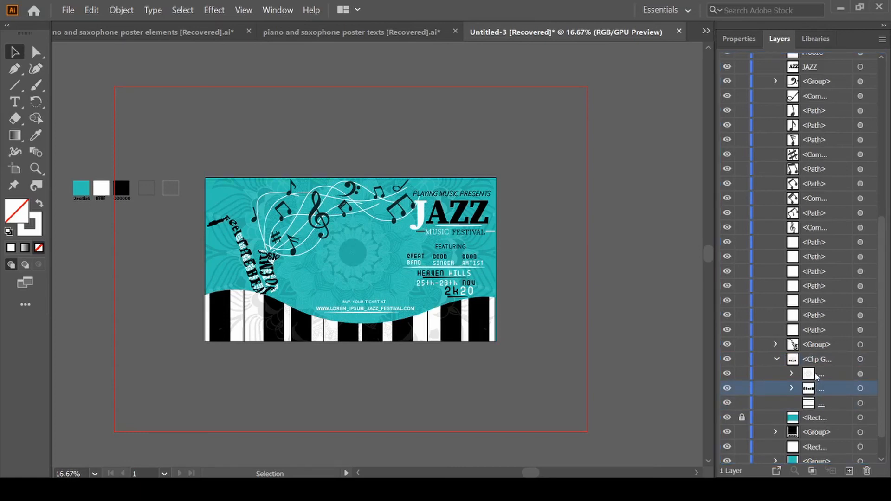
pyautogui.moveTo(817, 375); pyautogui.dragTo(815, 393)
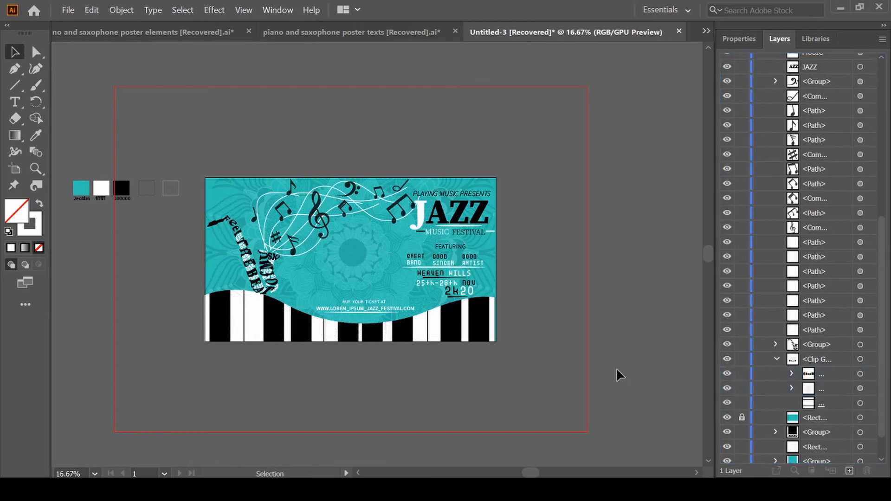
pyautogui.hscroll(-2, 458, 398)
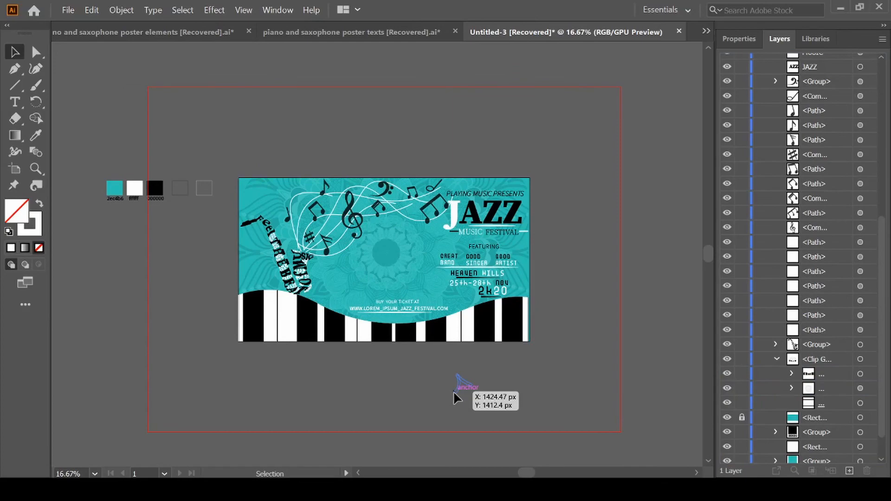